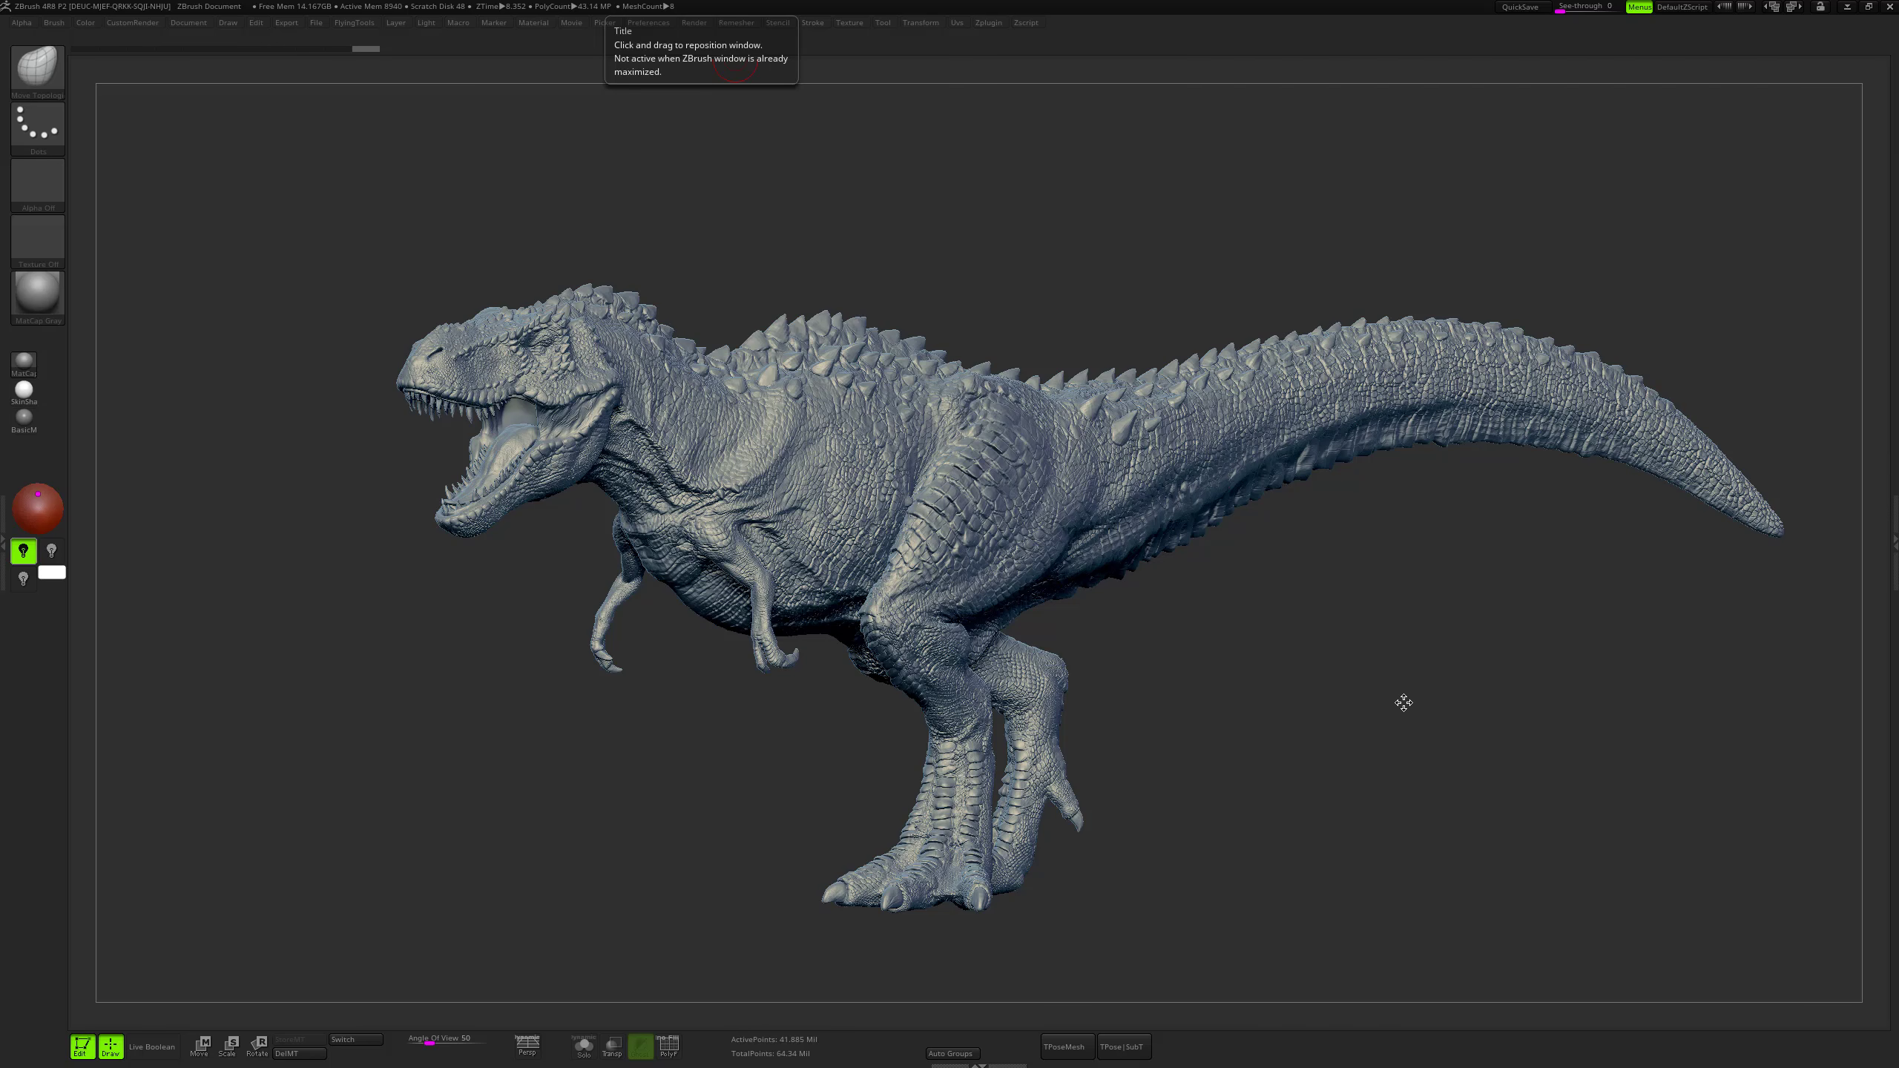
{"action": "left_click_drag", "start_coordinate": [1411, 700], "coordinate": [1287, 655]}
{"action": "right_click_drag", "start_coordinate": [1287, 655], "coordinate": [1389, 703], "text": "ctrl"}
{"action": "right_click_drag", "start_coordinate": [1474, 658], "coordinate": [1388, 656], "text": "alt"}
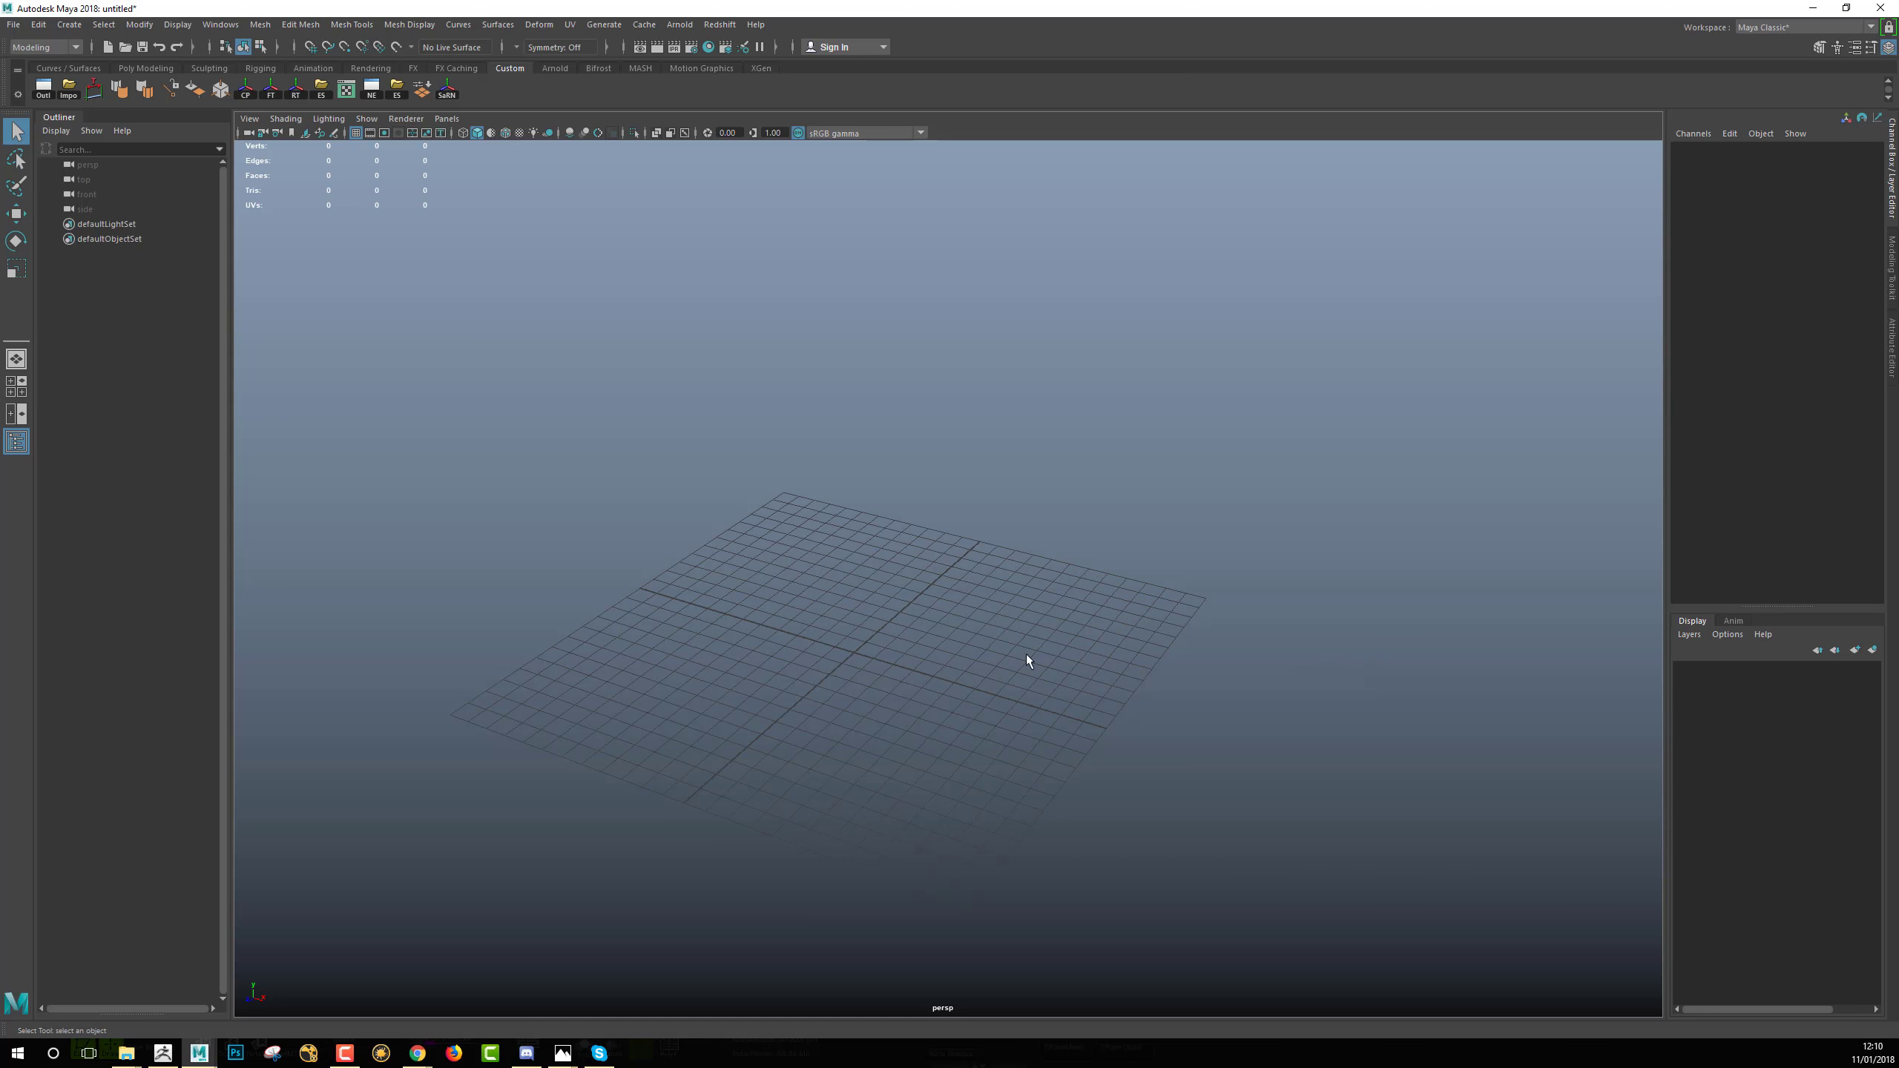
{"action": "mouse_move", "coordinate": [1028, 655]}
{"action": "left_mouse_down", "text": "alt"}
{"action": "mouse_move", "coordinate": [1005, 594]}
{"action": "mouse_move", "coordinate": [1106, 640]}
{"action": "mouse_move", "coordinate": [962, 627]}
{"action": "mouse_move", "coordinate": [1049, 640]}
{"action": "mouse_move", "coordinate": [954, 608]}
{"action": "mouse_move", "coordinate": [1089, 636]}
{"action": "mouse_move", "coordinate": [979, 652]}
{"action": "mouse_move", "coordinate": [1005, 654]}
{"action": "left_mouse_up", "text": "alt"}
{"action": "middle_click_drag", "start_coordinate": [968, 654], "coordinate": [942, 714], "text": "alt"}
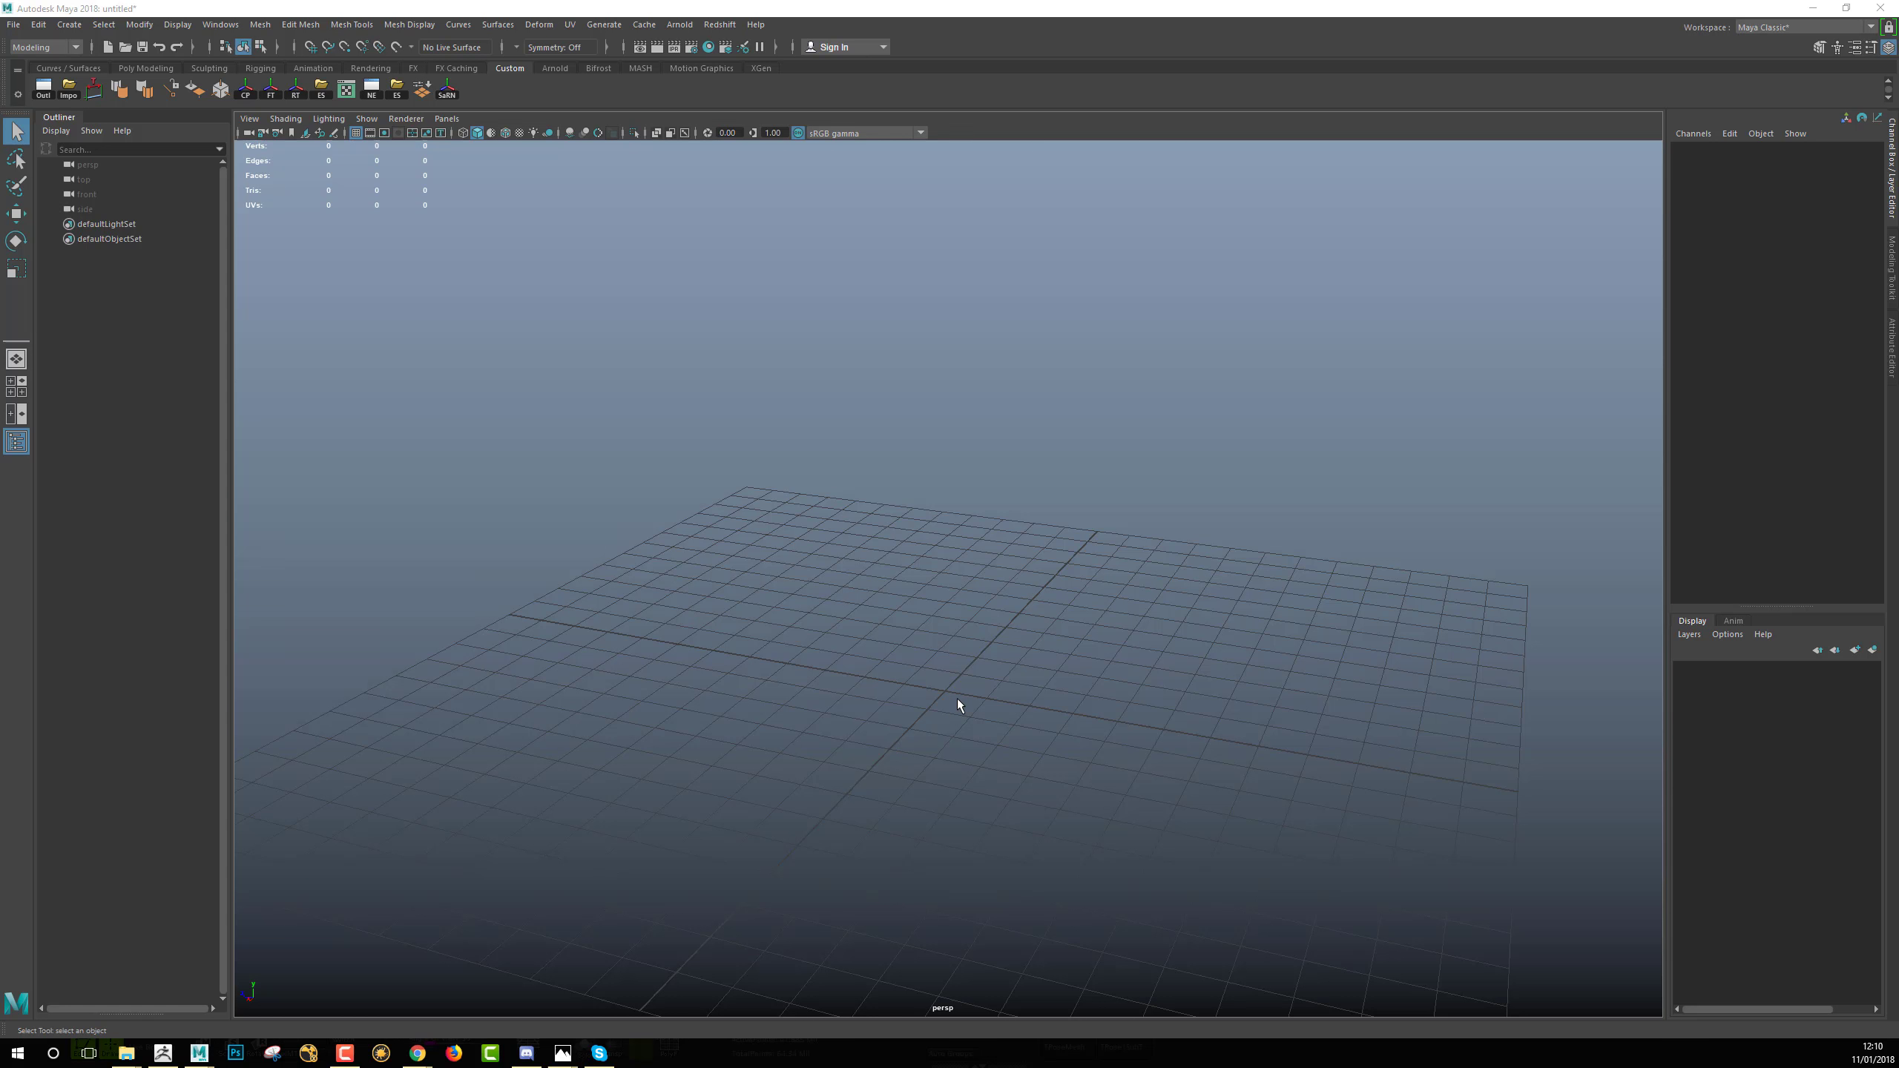
{"action": "key", "text": "alt+Tab"}
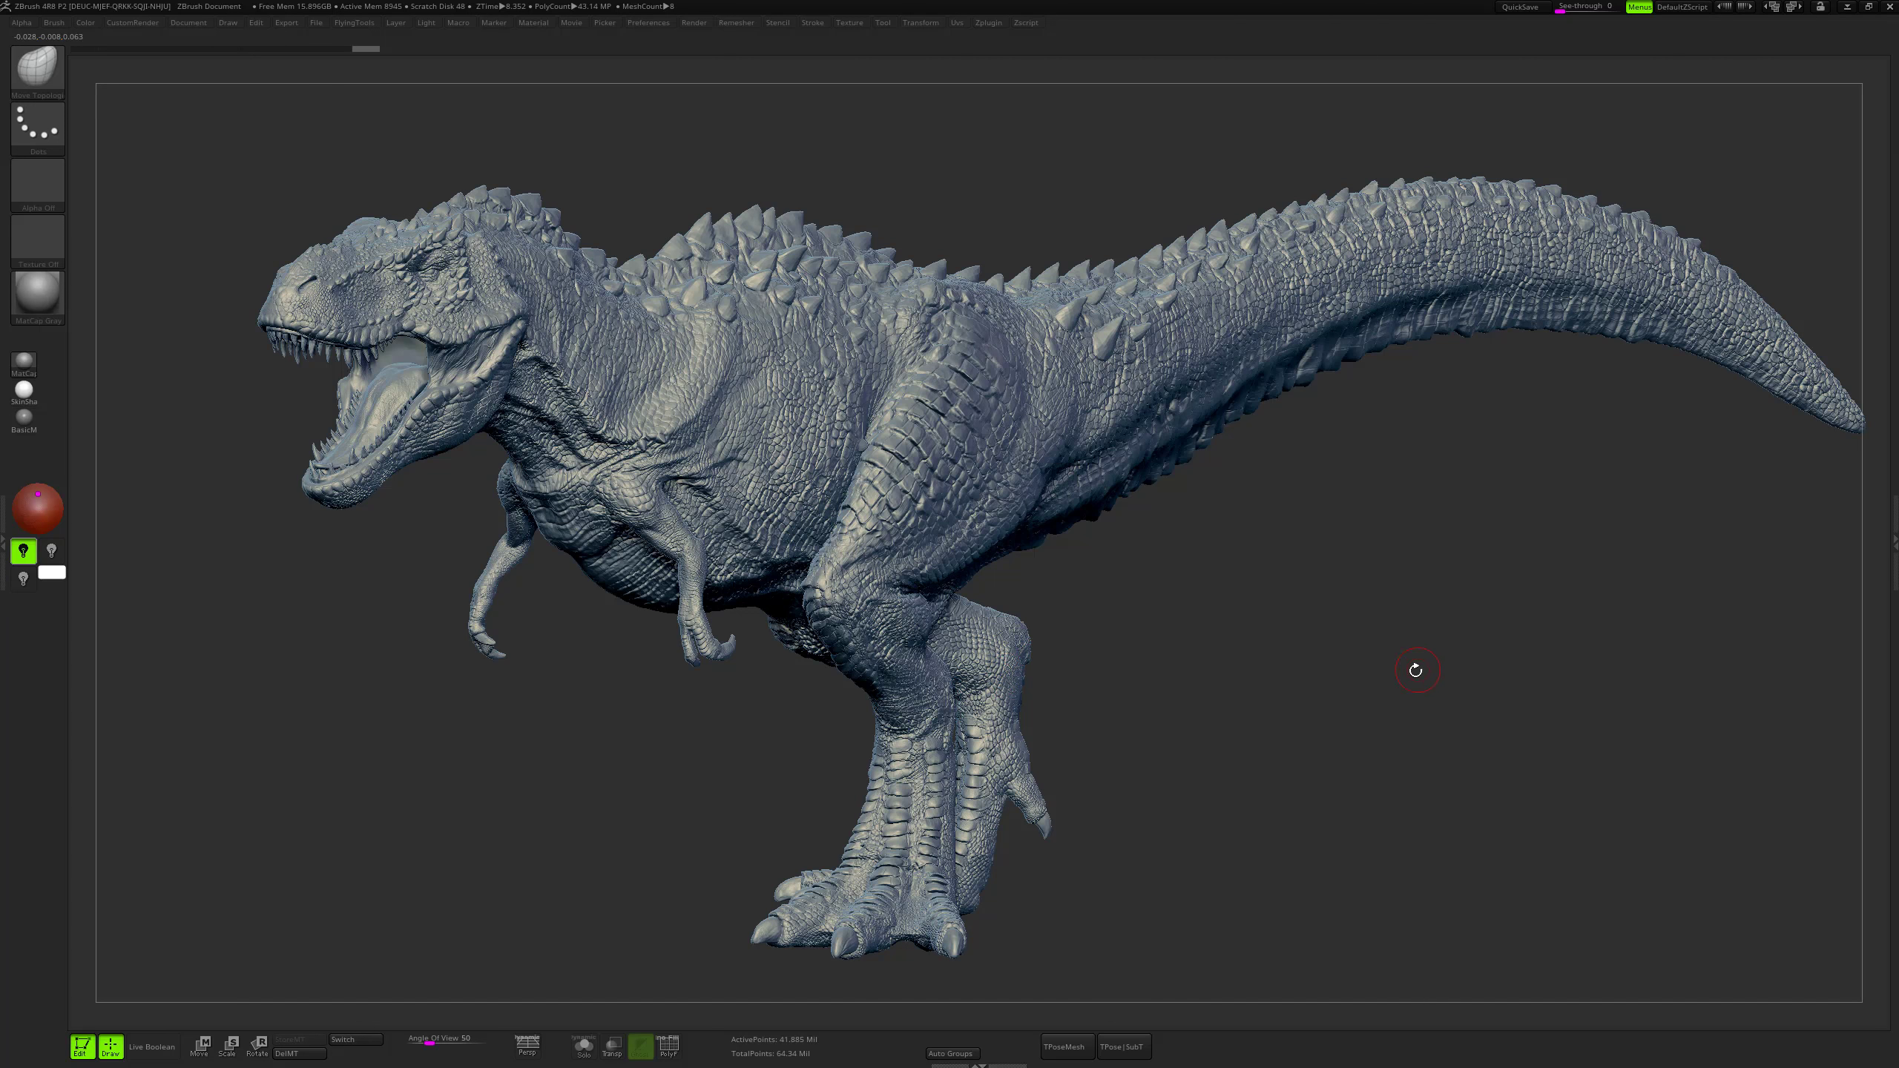
Examine the detailed T-rex sculpt from several angles, covering the head, torso, legs and tail.
{"action": "mouse_move", "coordinate": [1415, 670]}
{"action": "left_mouse_down"}
{"action": "mouse_move", "coordinate": [1381, 671]}
{"action": "mouse_move", "coordinate": [1462, 683]}
{"action": "mouse_move", "coordinate": [1432, 665]}
{"action": "mouse_move", "coordinate": [1401, 690]}
{"action": "mouse_move", "coordinate": [1356, 680]}
{"action": "left_mouse_up"}
{"action": "key", "text": "F1"}
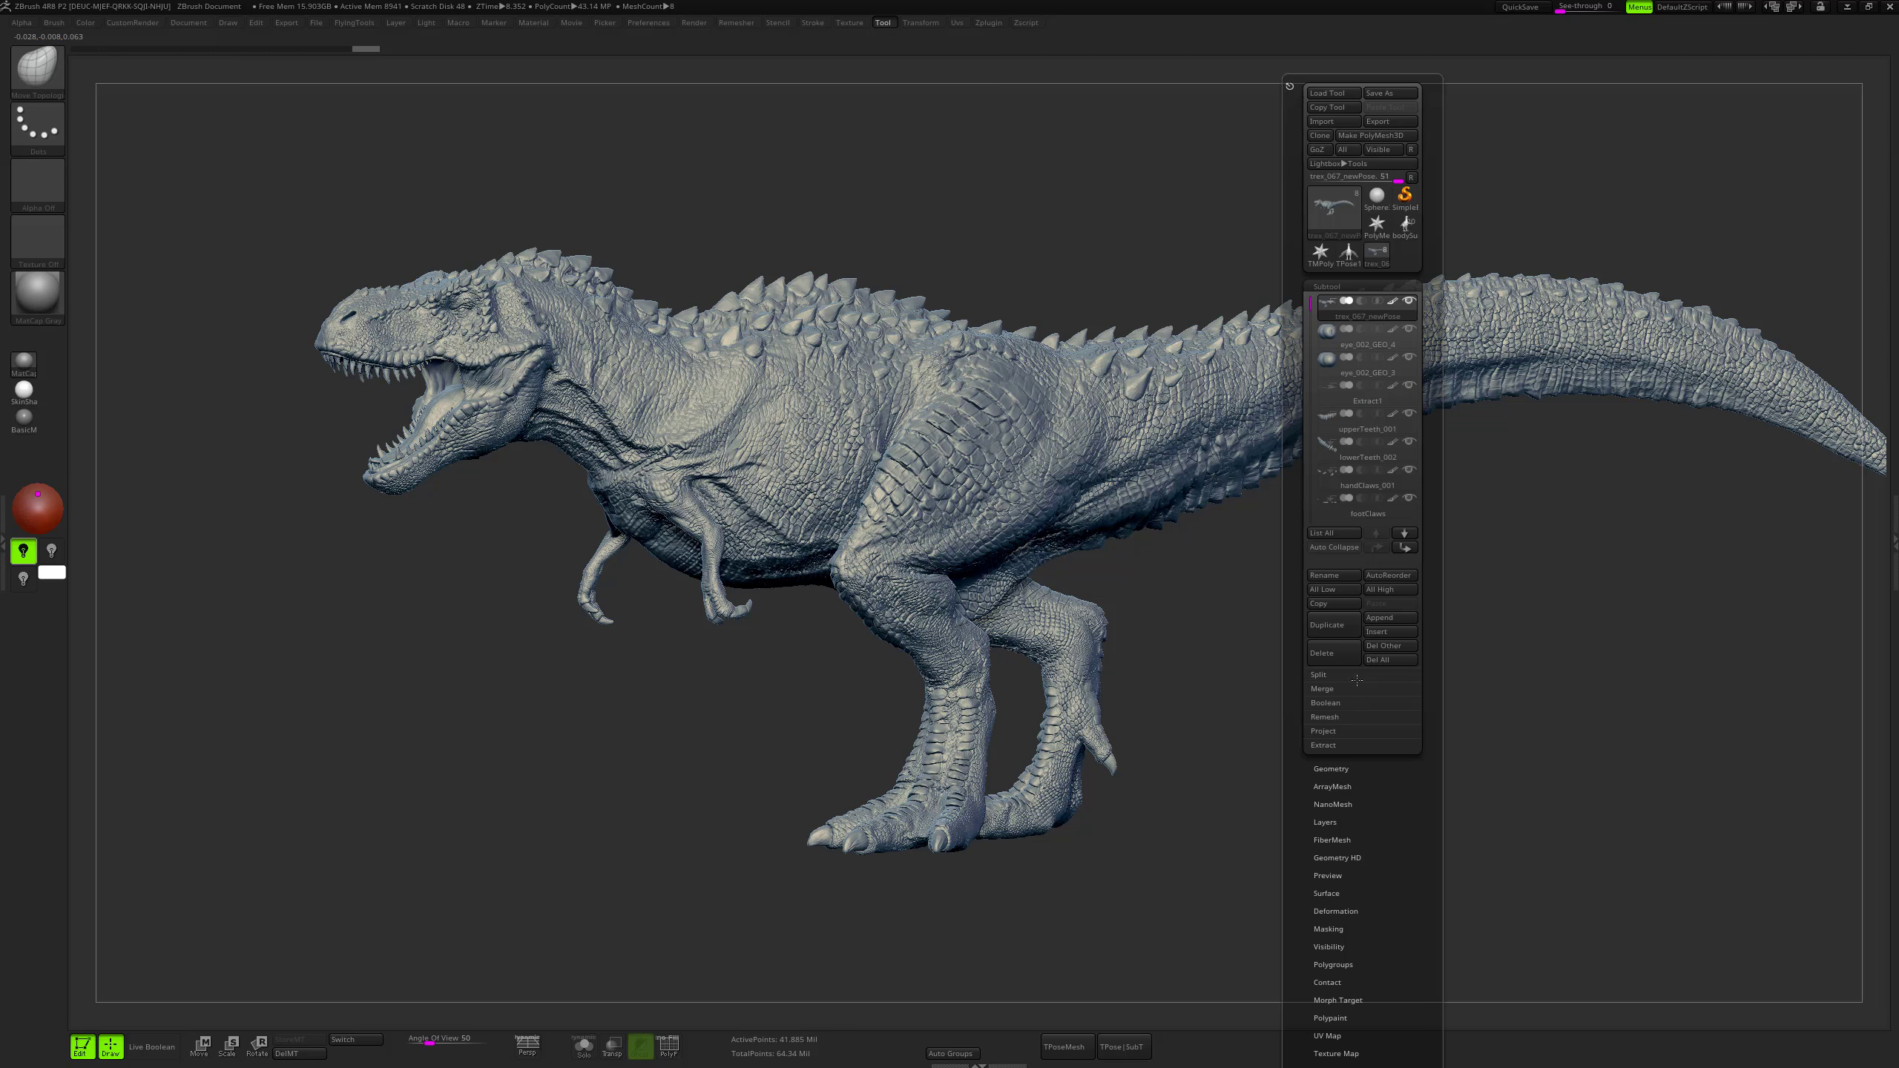
{"action": "scroll", "coordinate": [1395, 738], "scroll_direction": "down", "scroll_amount": 5}
{"action": "scroll", "coordinate": [1393, 747], "scroll_direction": "up", "scroll_amount": 3}
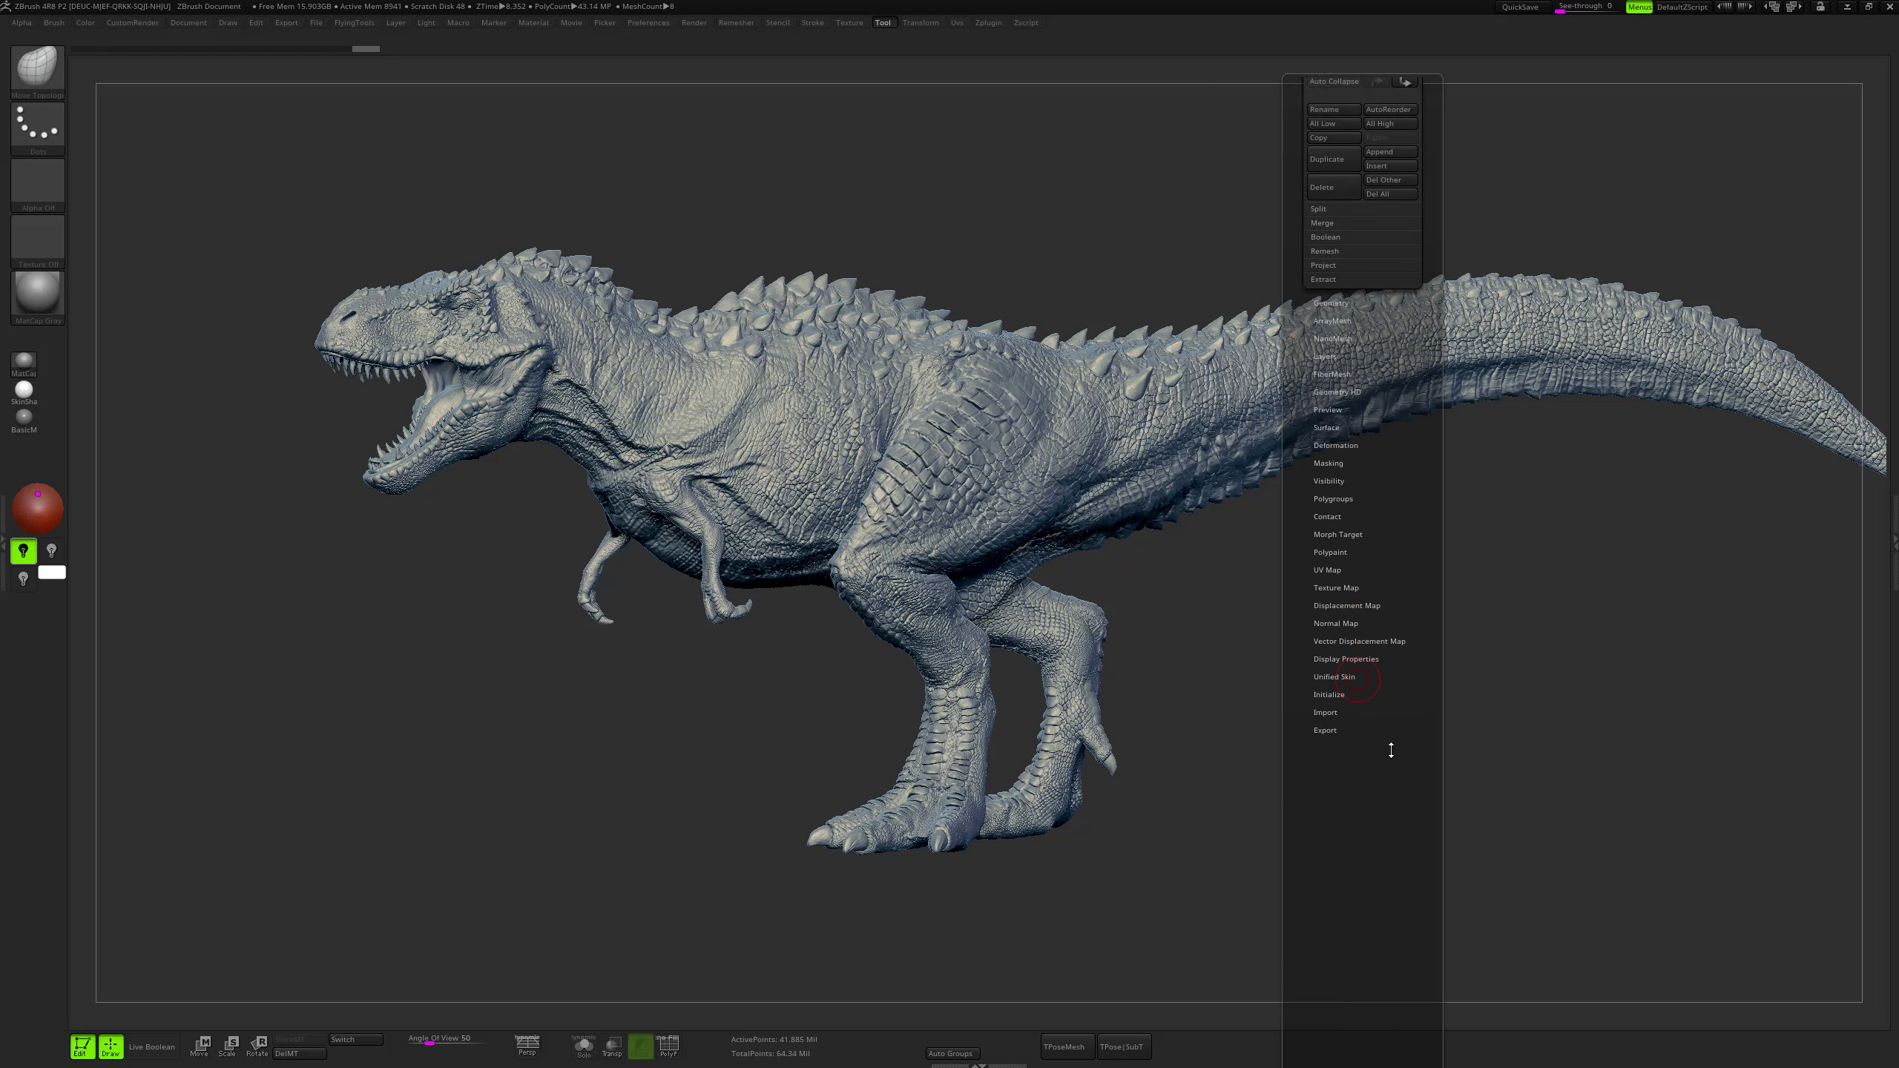
{"action": "left_click_drag", "start_coordinate": [1278, 653], "coordinate": [1387, 606]}
{"action": "right_click_drag", "start_coordinate": [1380, 610], "coordinate": [1397, 613], "text": "ctrl"}
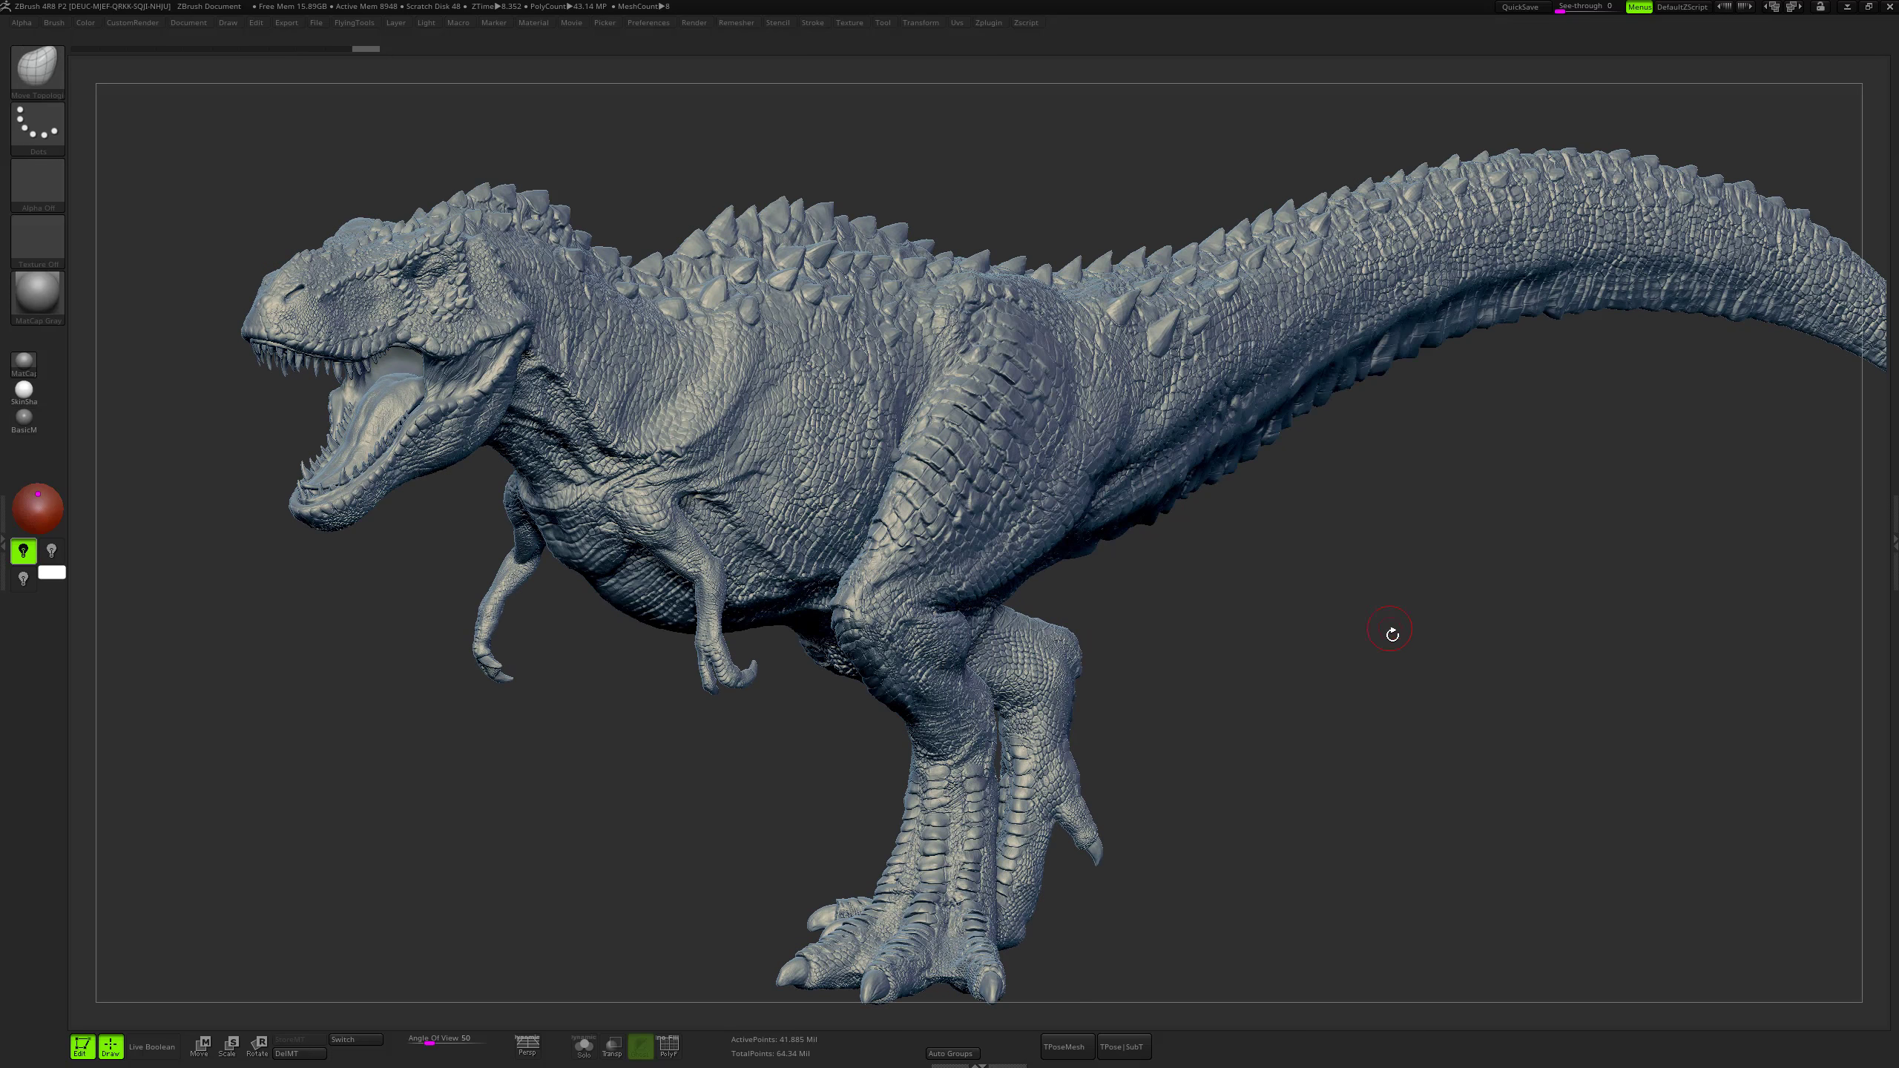
{"action": "right_click_drag", "start_coordinate": [623, 392], "coordinate": [858, 489], "text": "ctrl"}
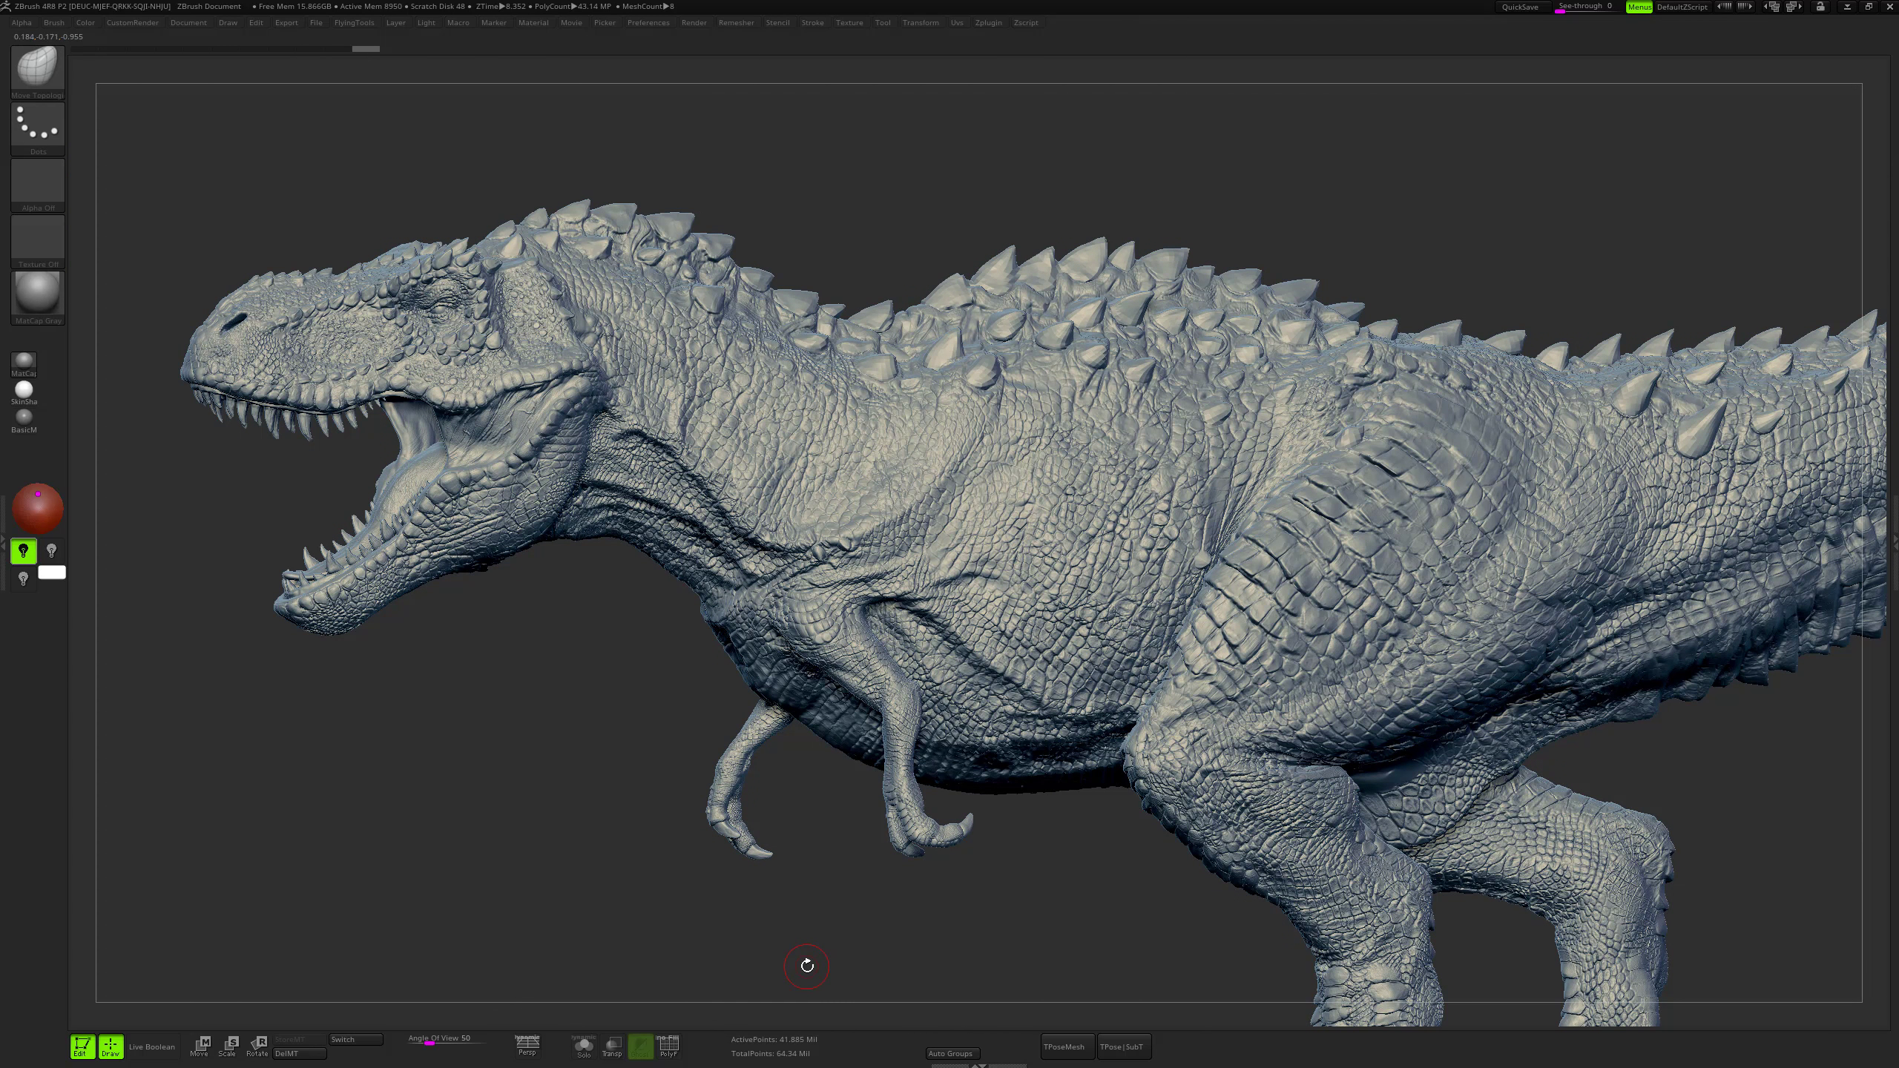
{"action": "key", "text": "shift+z"}
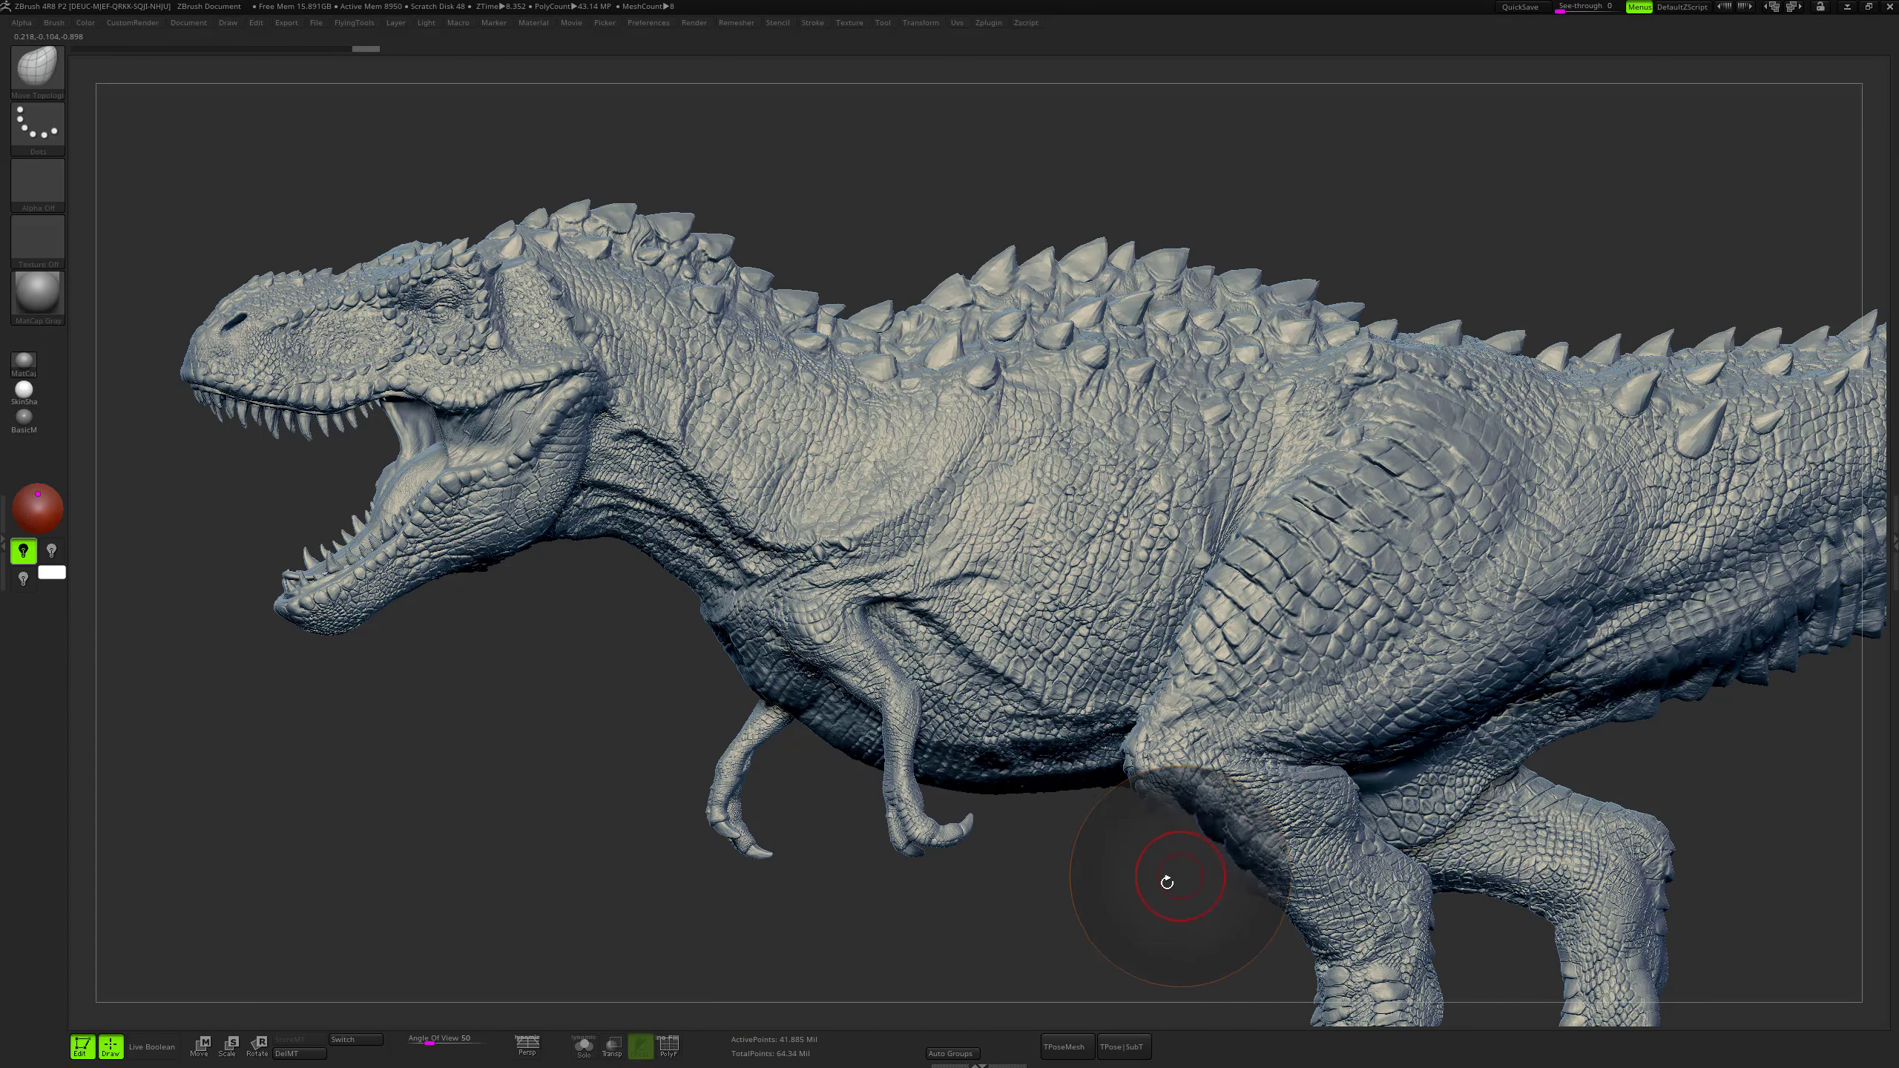
{"action": "right_click_drag", "start_coordinate": [1110, 882], "coordinate": [1039, 699], "text": "alt"}
{"action": "mouse_move", "coordinate": [1375, 740]}
{"action": "right_mouse_down", "text": "ctrl"}
{"action": "mouse_move", "coordinate": [1382, 702]}
{"action": "mouse_move", "coordinate": [1156, 675]}
{"action": "right_mouse_up", "text": "ctrl"}
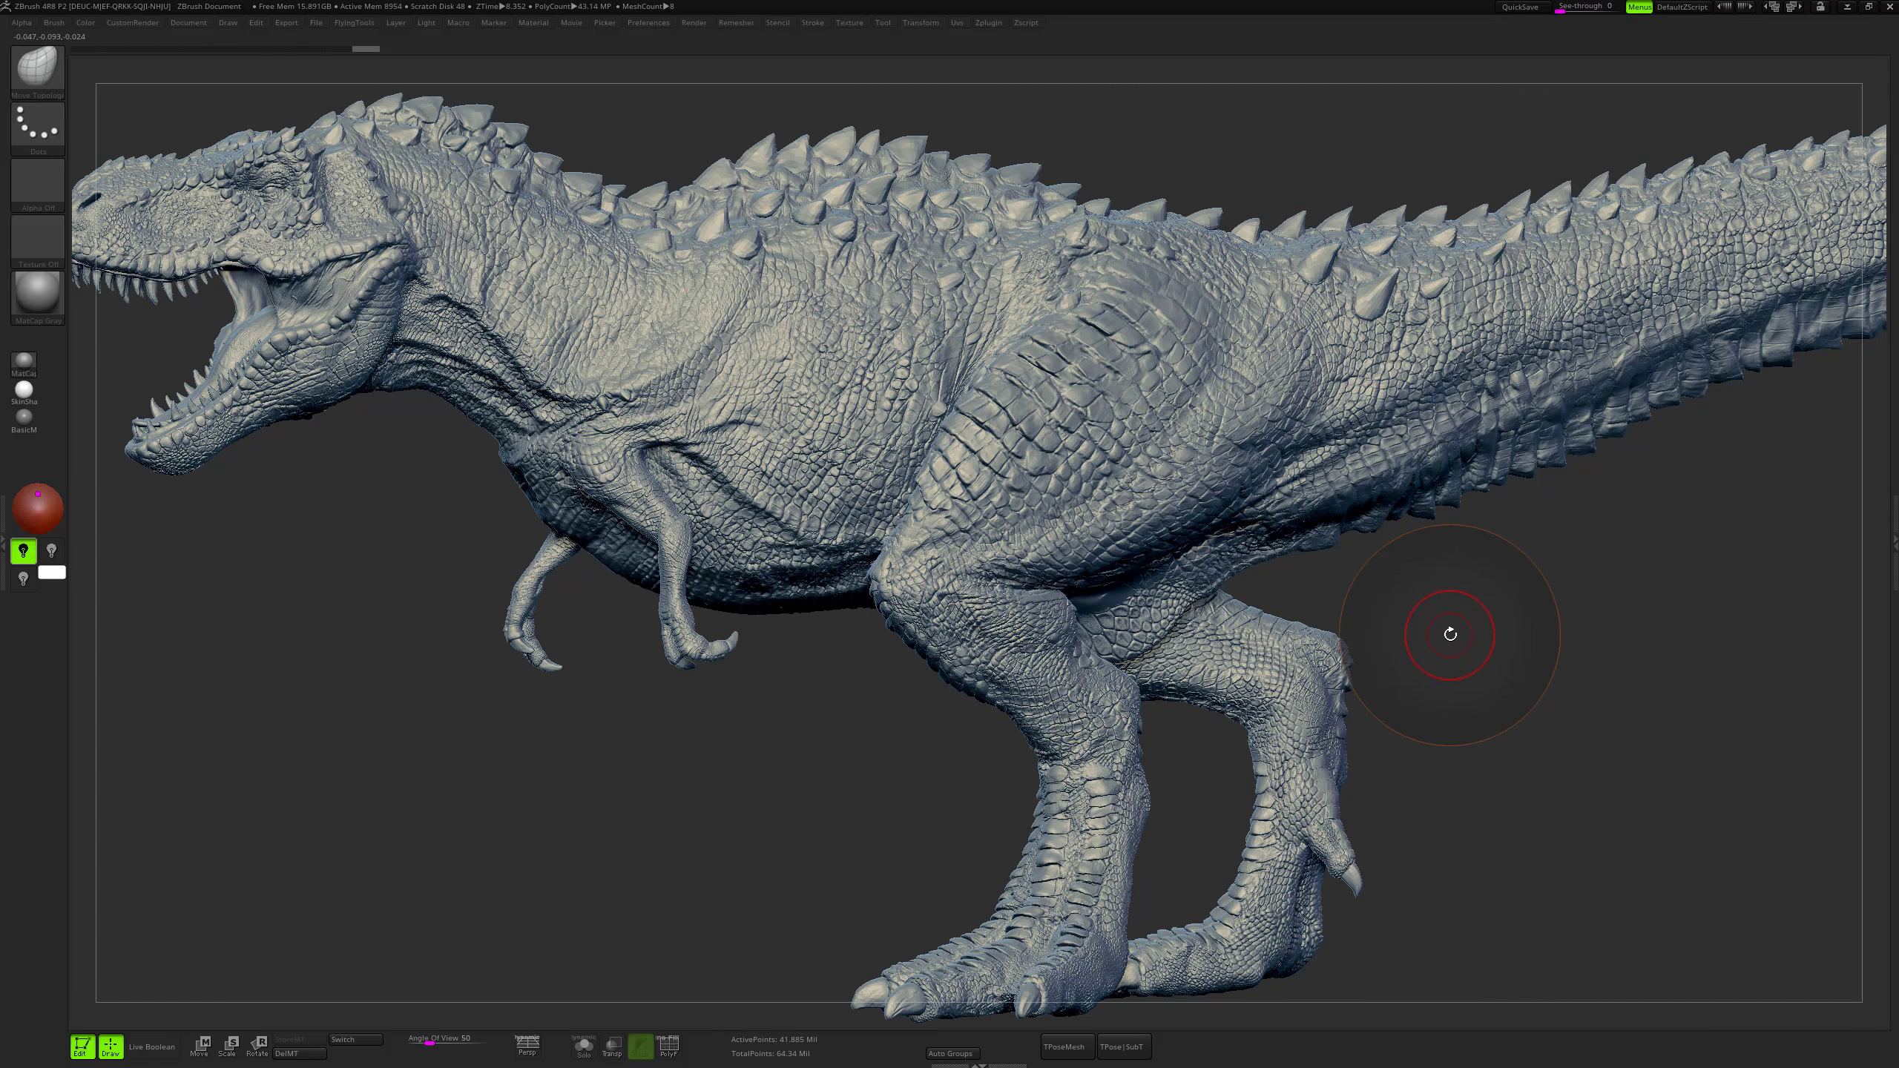
{"action": "left_click_drag", "start_coordinate": [1445, 635], "coordinate": [1404, 590]}
{"action": "right_click_drag", "start_coordinate": [1404, 590], "coordinate": [1345, 577], "text": "alt"}
{"action": "right_click_drag", "start_coordinate": [1466, 581], "coordinate": [1254, 599], "text": "ctrl"}
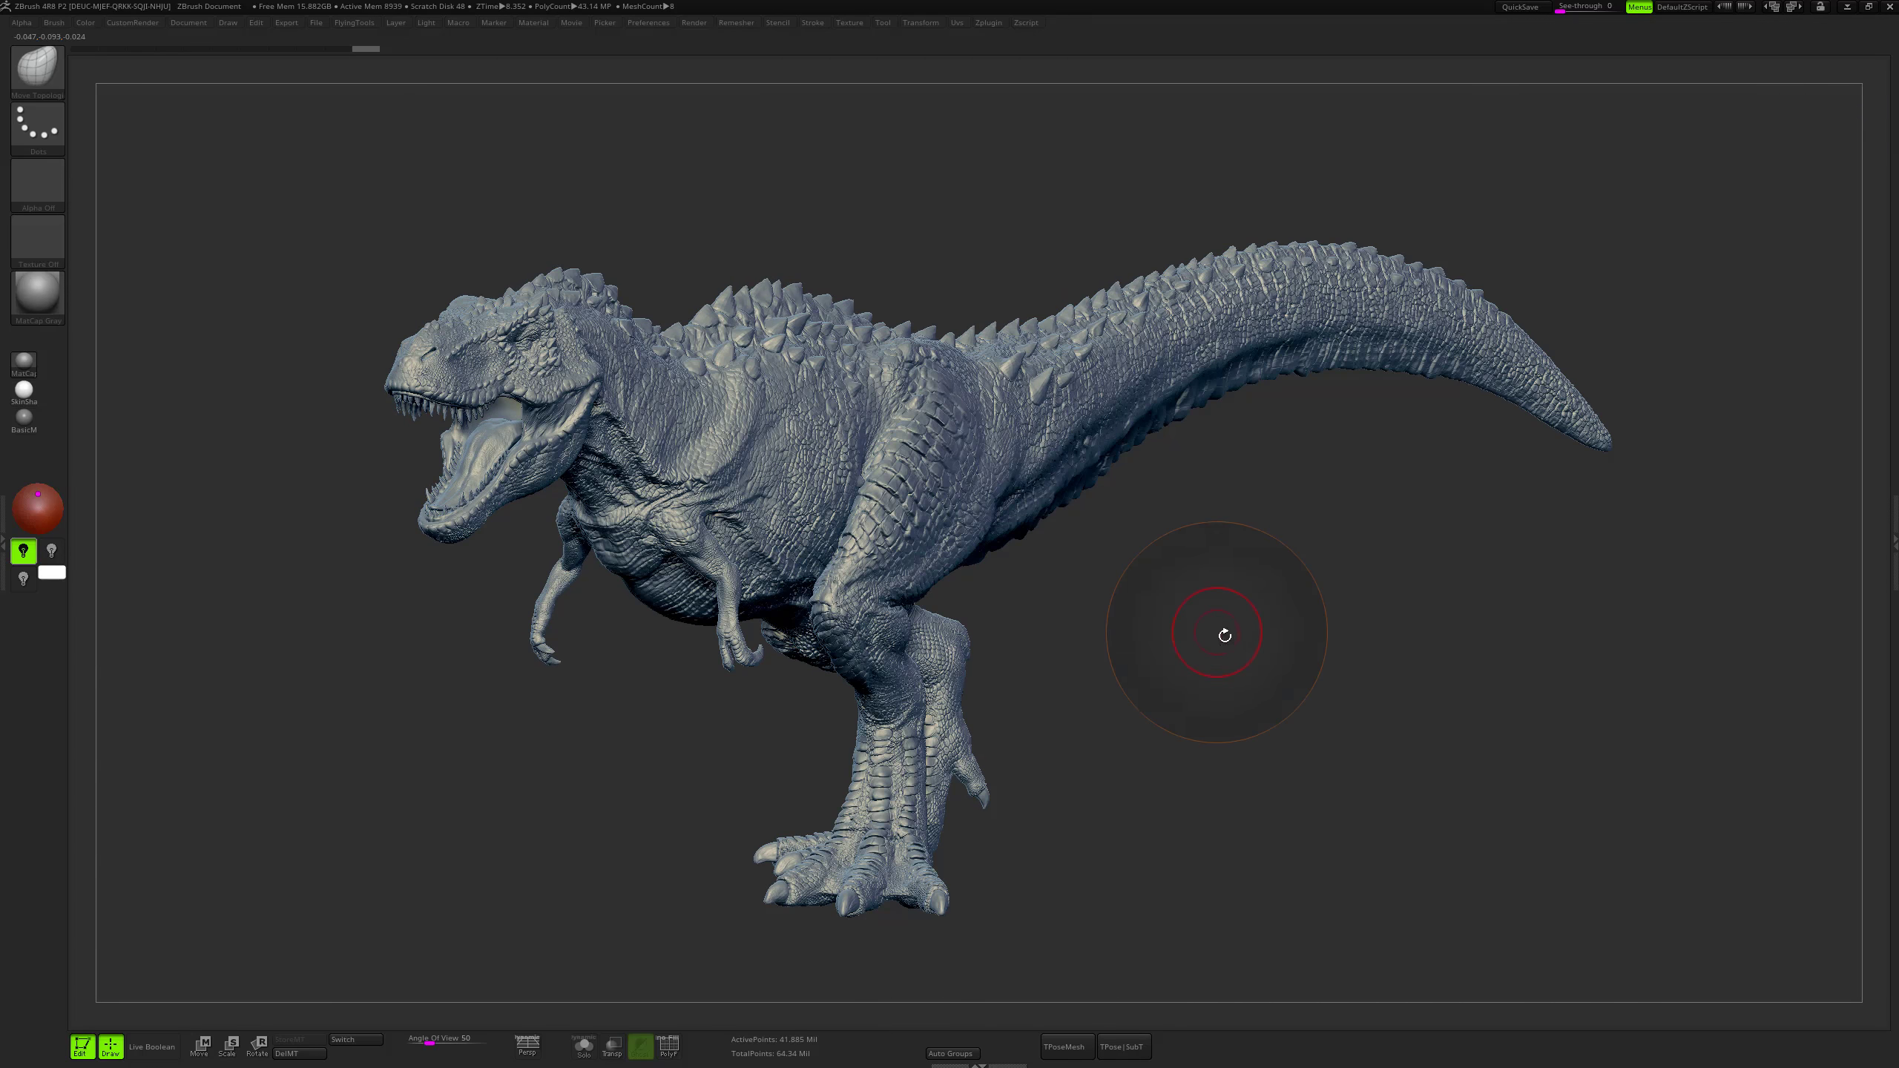
{"action": "left_click_drag", "start_coordinate": [1222, 635], "coordinate": [1271, 594], "text": "shift"}
{"action": "right_click_drag", "start_coordinate": [1271, 594], "coordinate": [1347, 616], "text": "ctrl"}
{"action": "left_click_drag", "start_coordinate": [1347, 616], "coordinate": [1305, 615]}
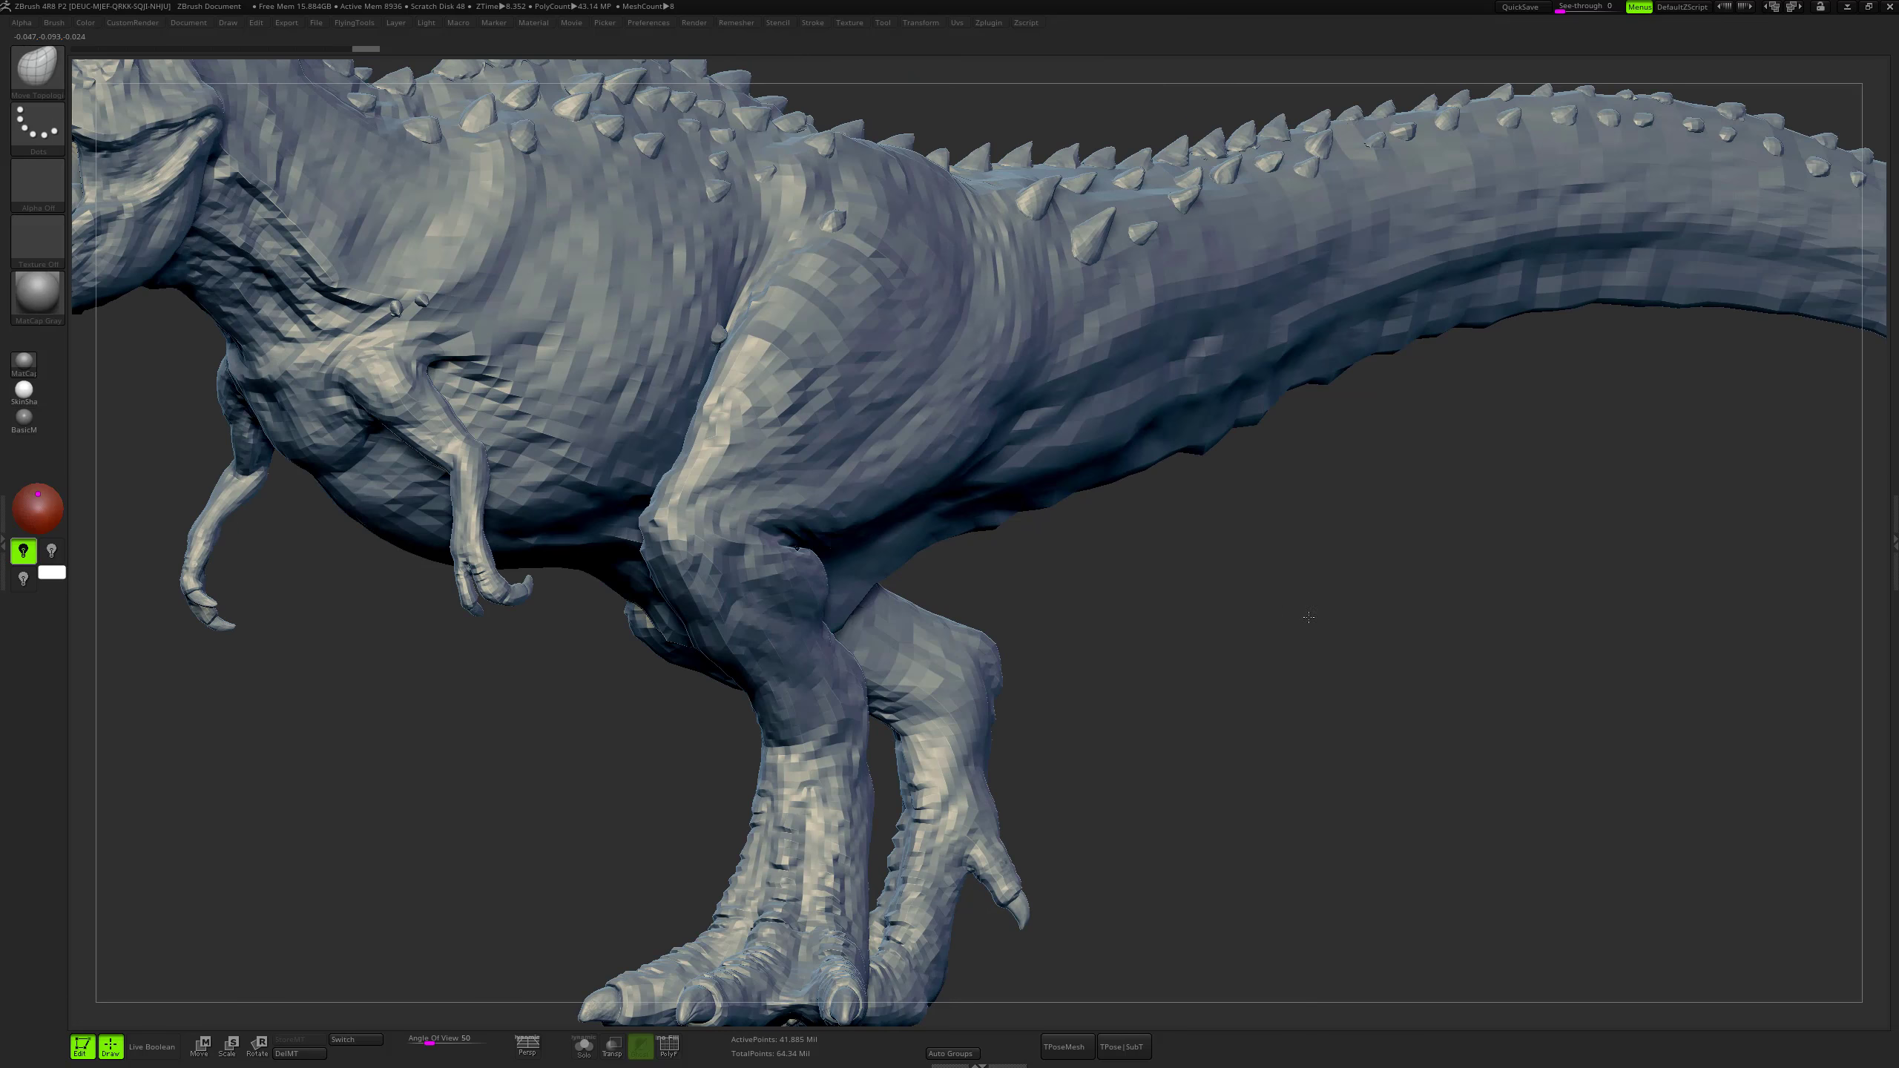
{"action": "mouse_move", "coordinate": [1258, 636]}
{"action": "right_mouse_down", "text": "ctrl"}
{"action": "mouse_move", "coordinate": [1199, 610]}
{"action": "mouse_move", "coordinate": [1295, 629]}
{"action": "right_mouse_up", "text": "ctrl"}
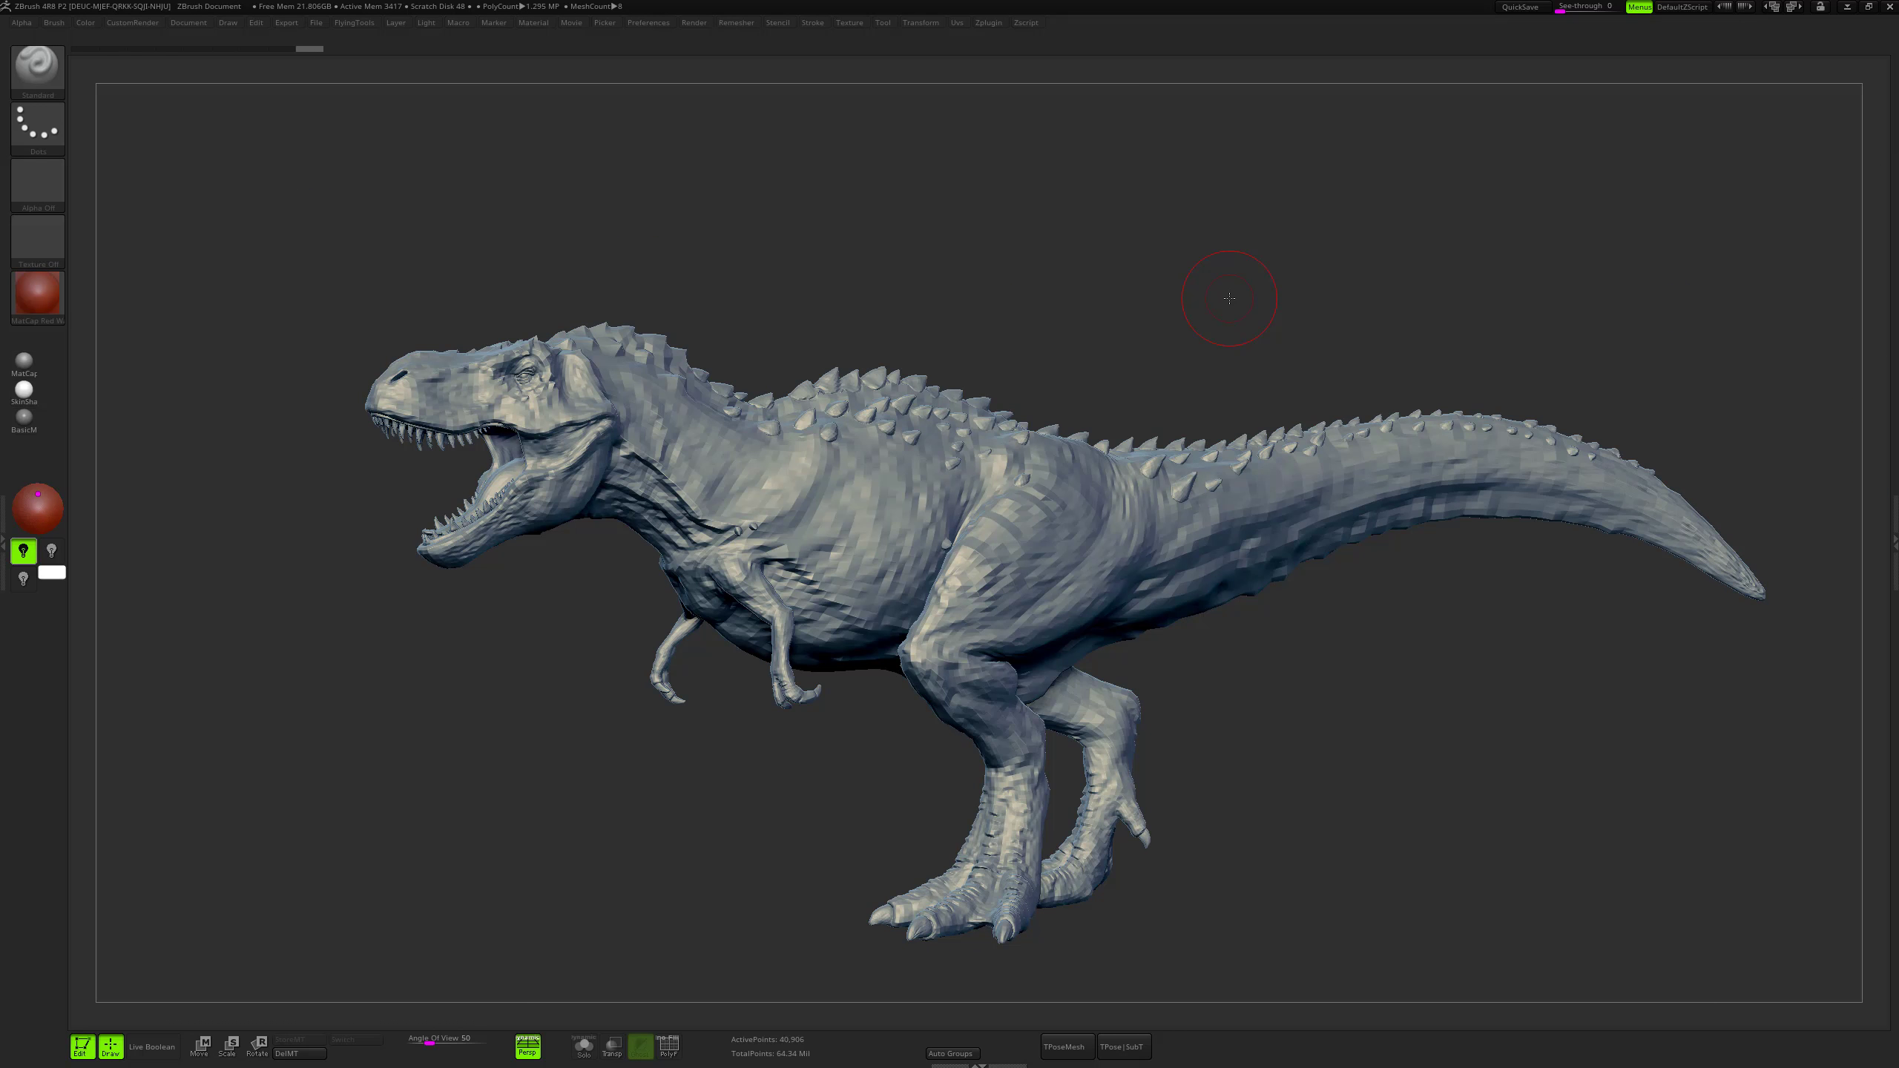
Dock the tool settings beside the canvas and expand the export options.
{"action": "key", "text": "F1"}
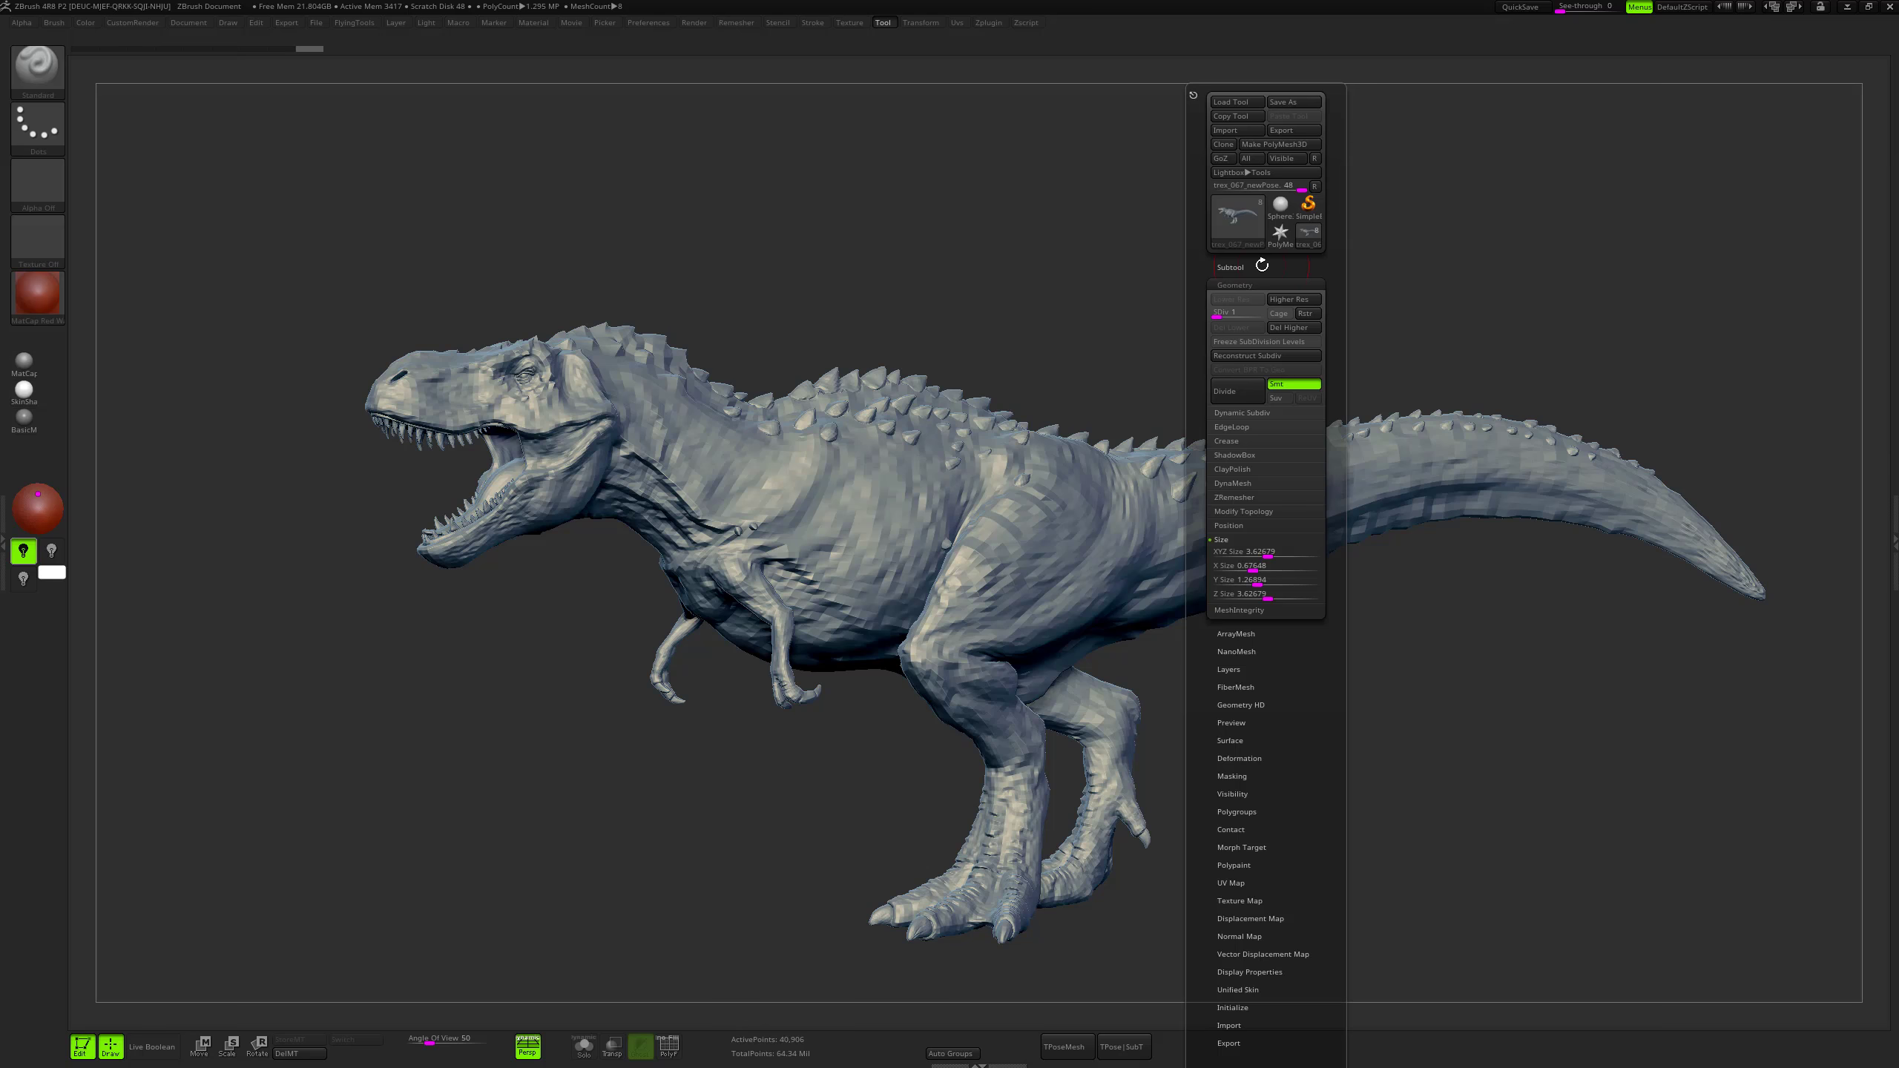
{"action": "left_click", "coordinate": [1892, 153]}
{"action": "scroll", "coordinate": [1803, 866], "scroll_direction": "down", "scroll_amount": 3}
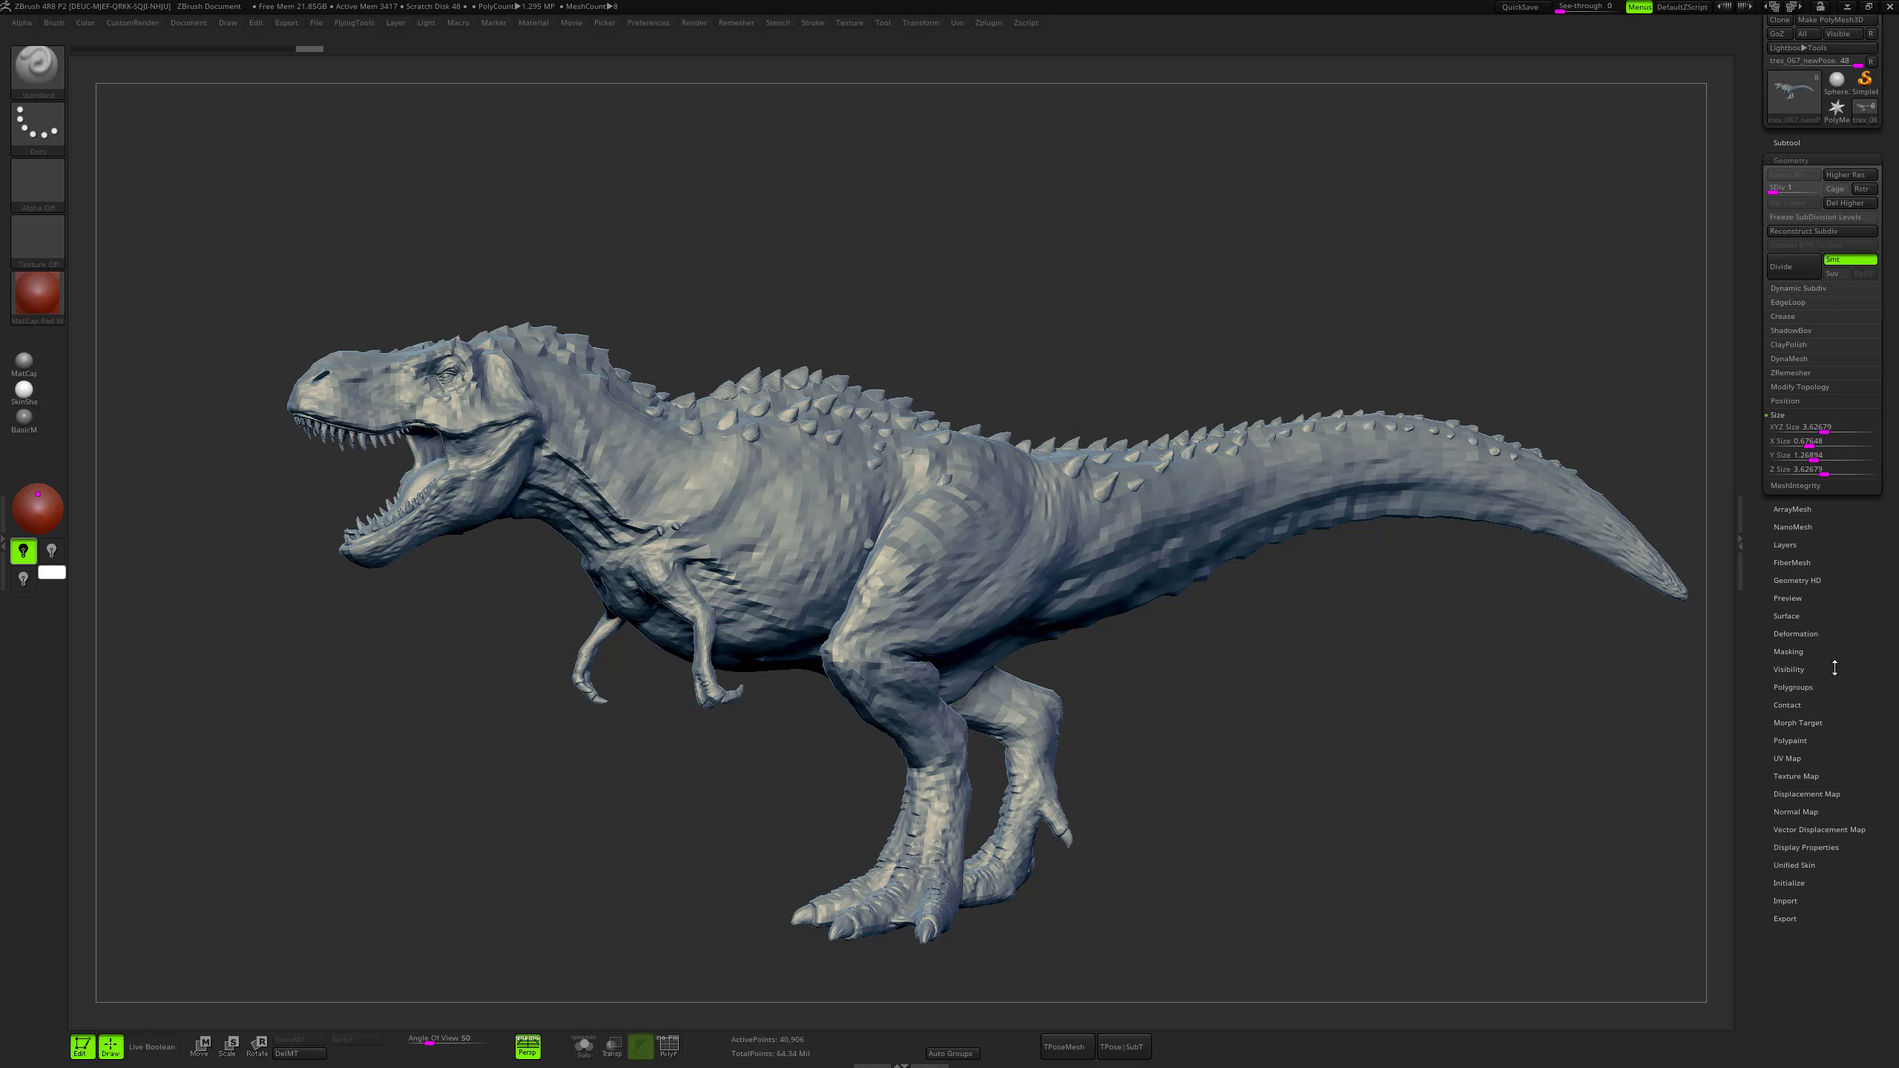
{"action": "left_click", "coordinate": [1790, 828]}
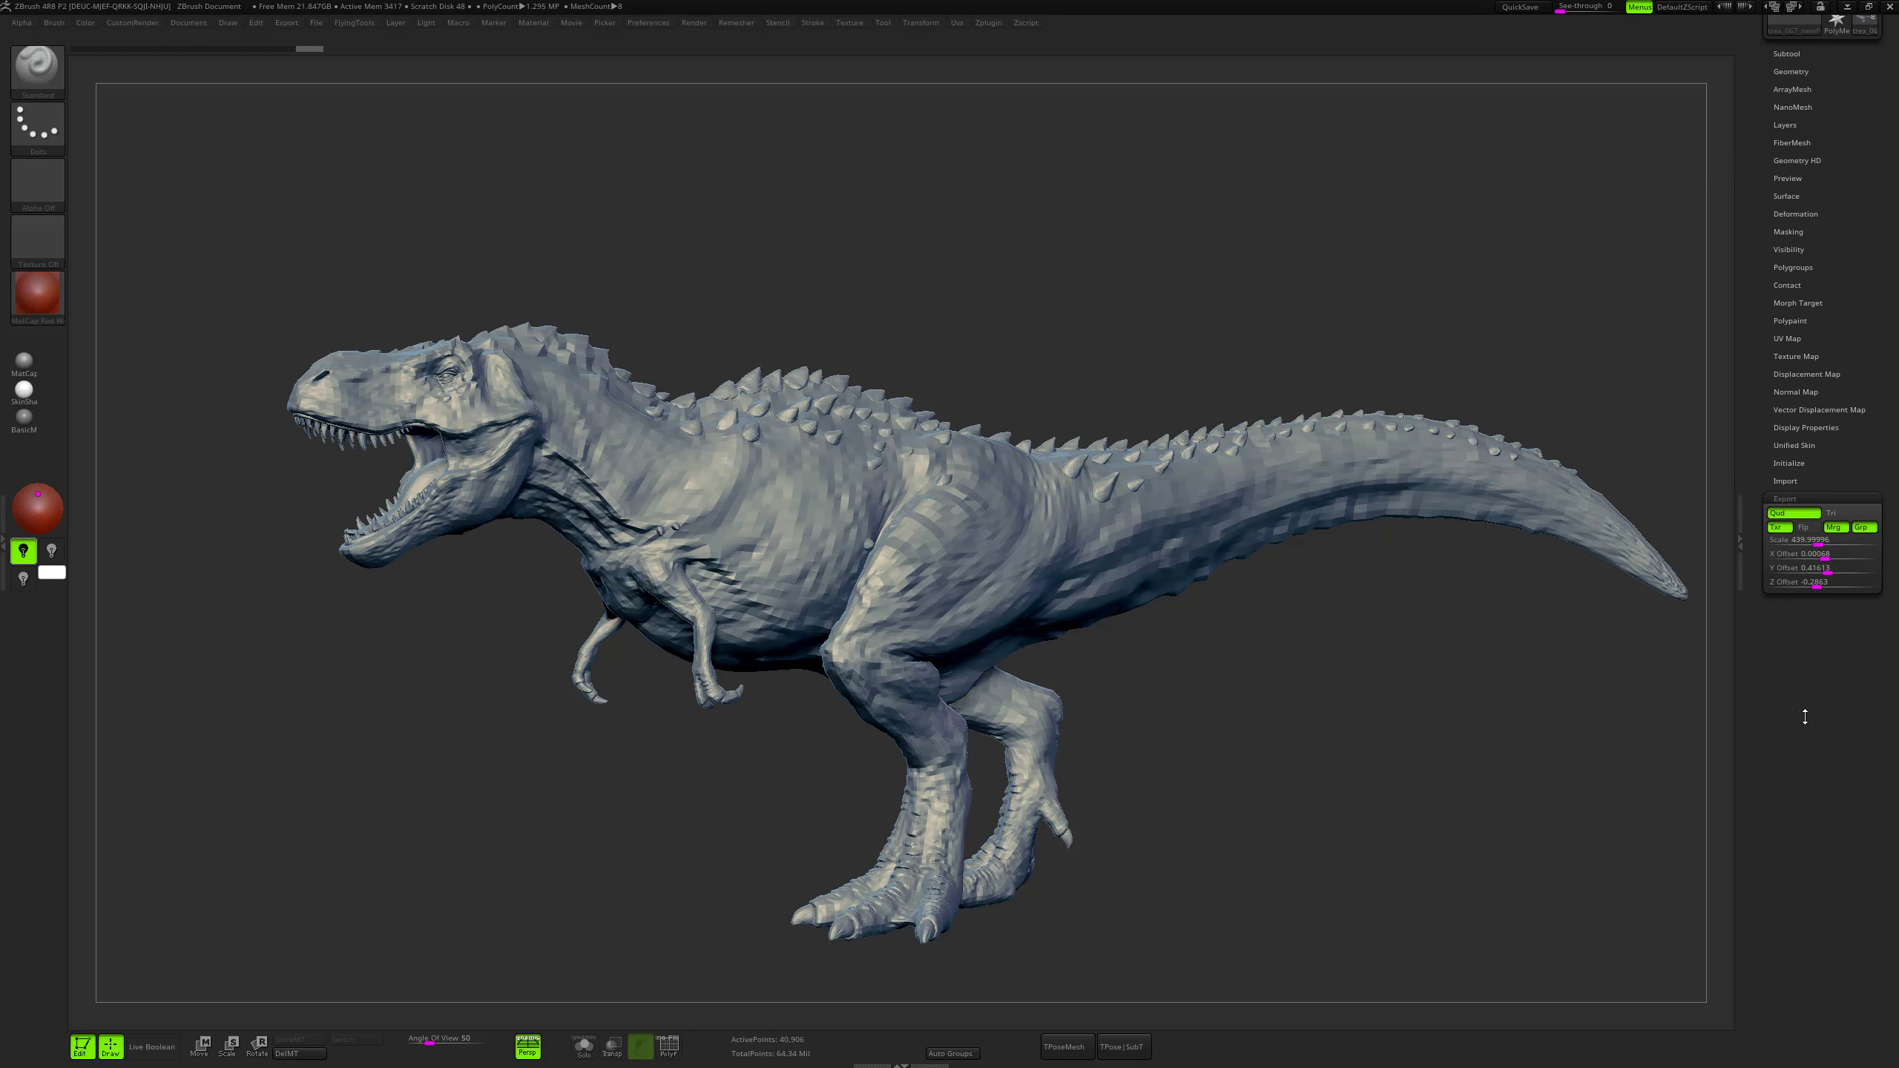
{"action": "left_click_drag", "start_coordinate": [1830, 390], "coordinate": [1829, 474]}
Set the mesh's export scale to 1 and its X, Y and Z offsets to 0.
{"action": "left_click", "coordinate": [1826, 625]}
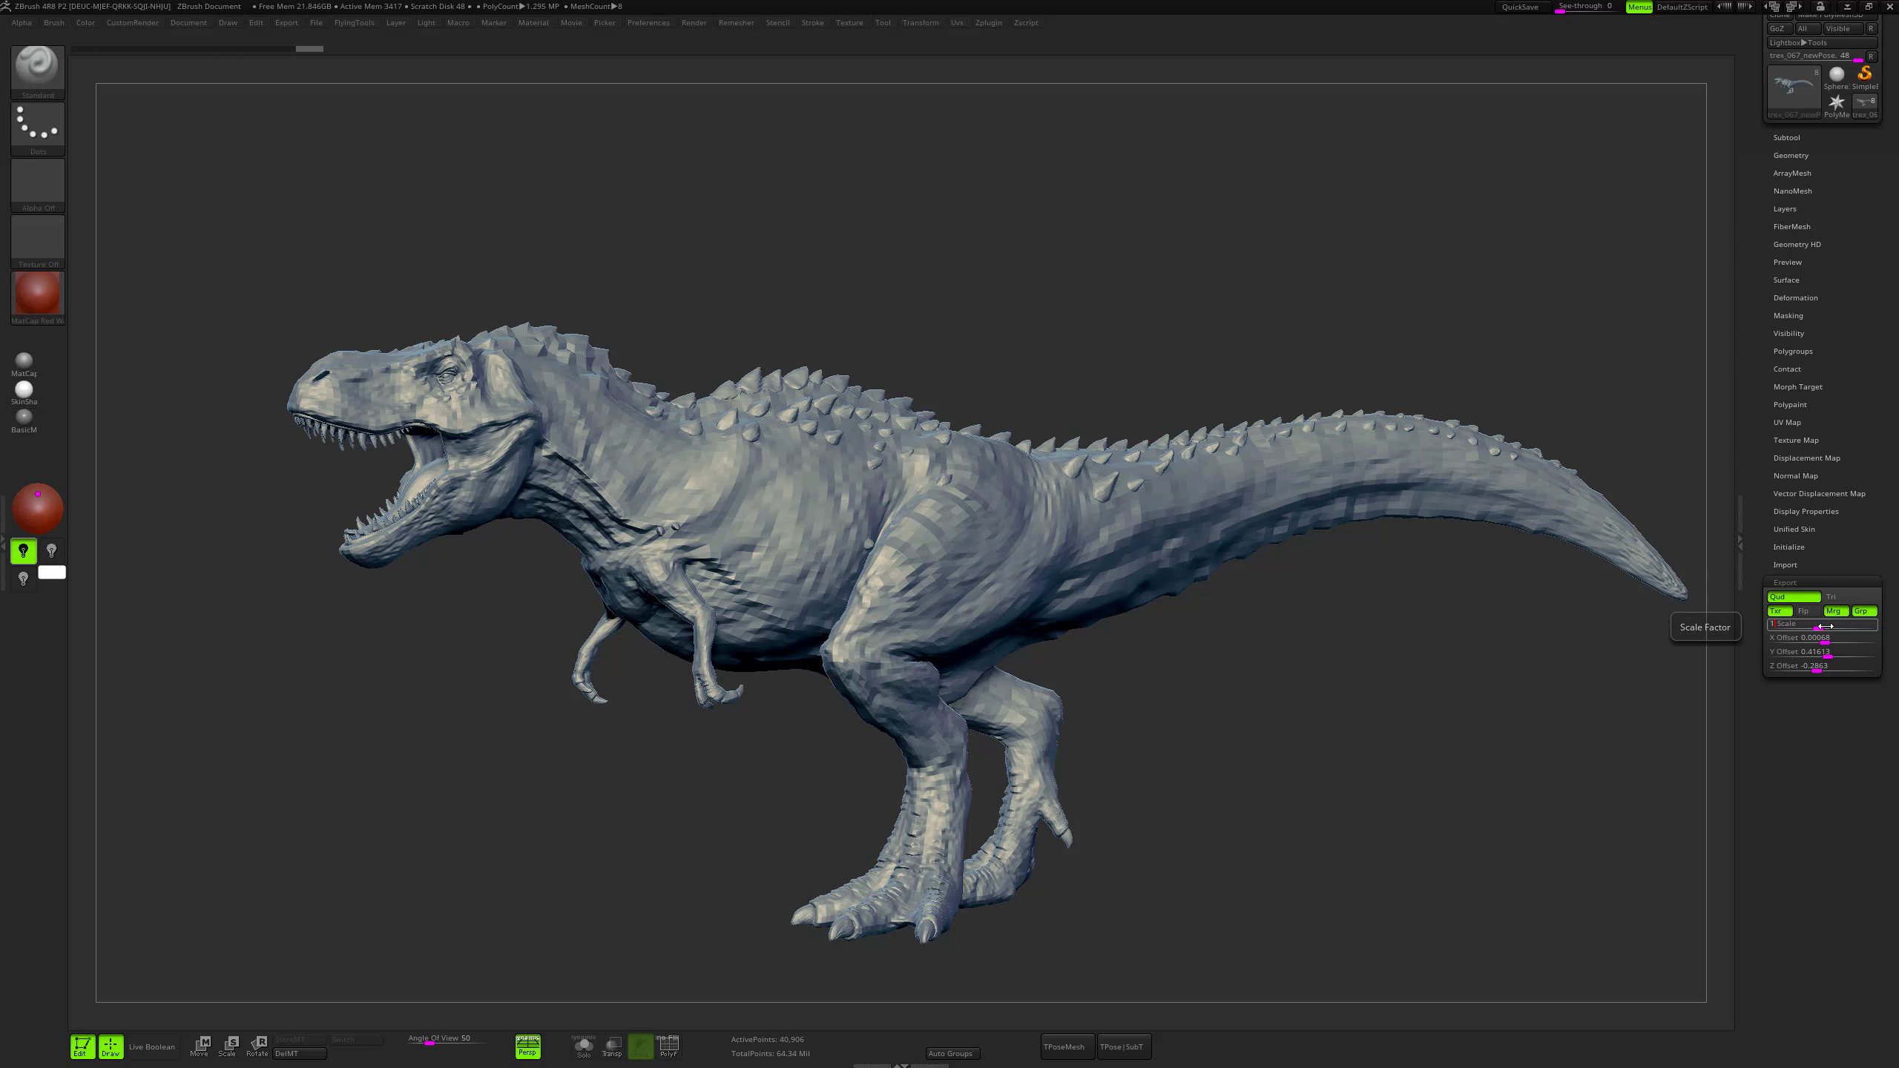
{"action": "type", "text": "1"}
{"action": "key", "text": "Tab"}
{"action": "type", "text": "0"}
{"action": "key", "text": "Tab"}
{"action": "type", "text": "0"}
{"action": "key", "text": "Tab"}
{"action": "type", "text": "0"}
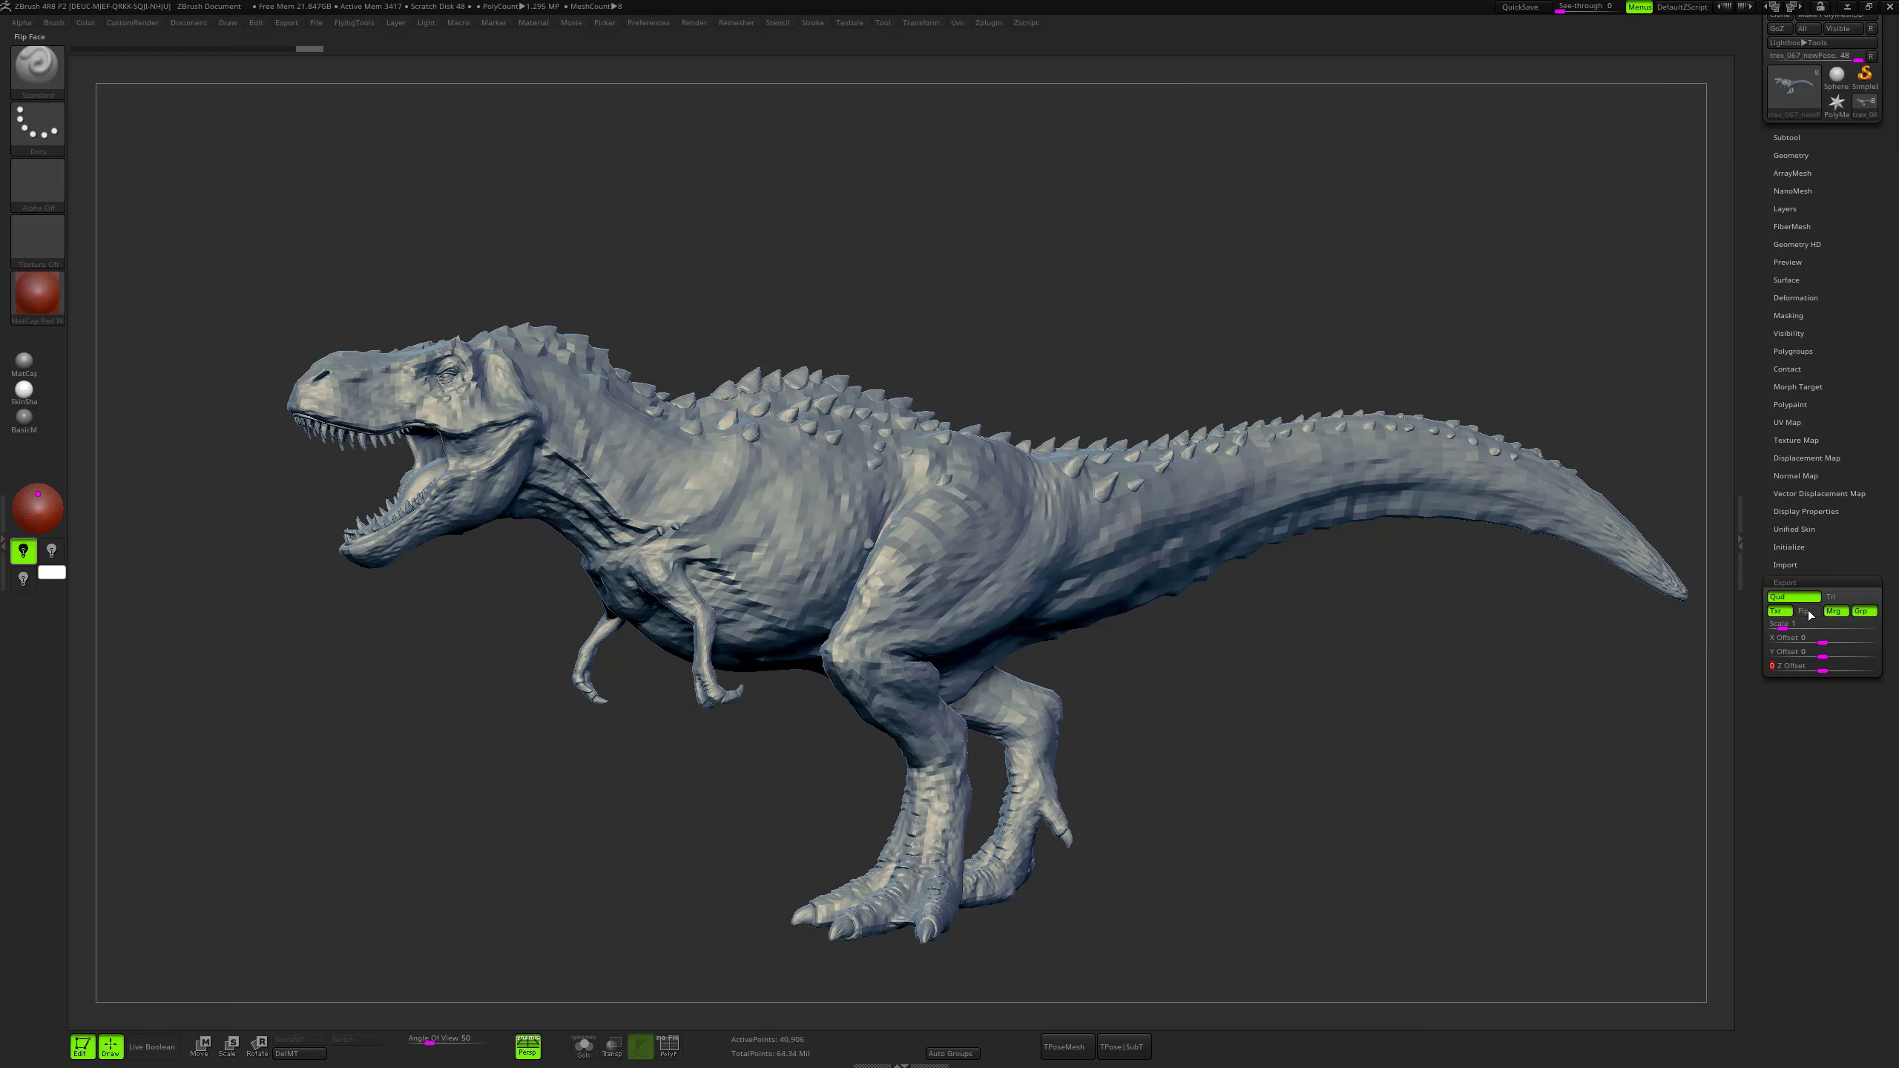
Turn off texture and group export, show the polyframe with polygroups on the T-rex, and expand the geometry settings.
{"action": "key", "text": "shift"}
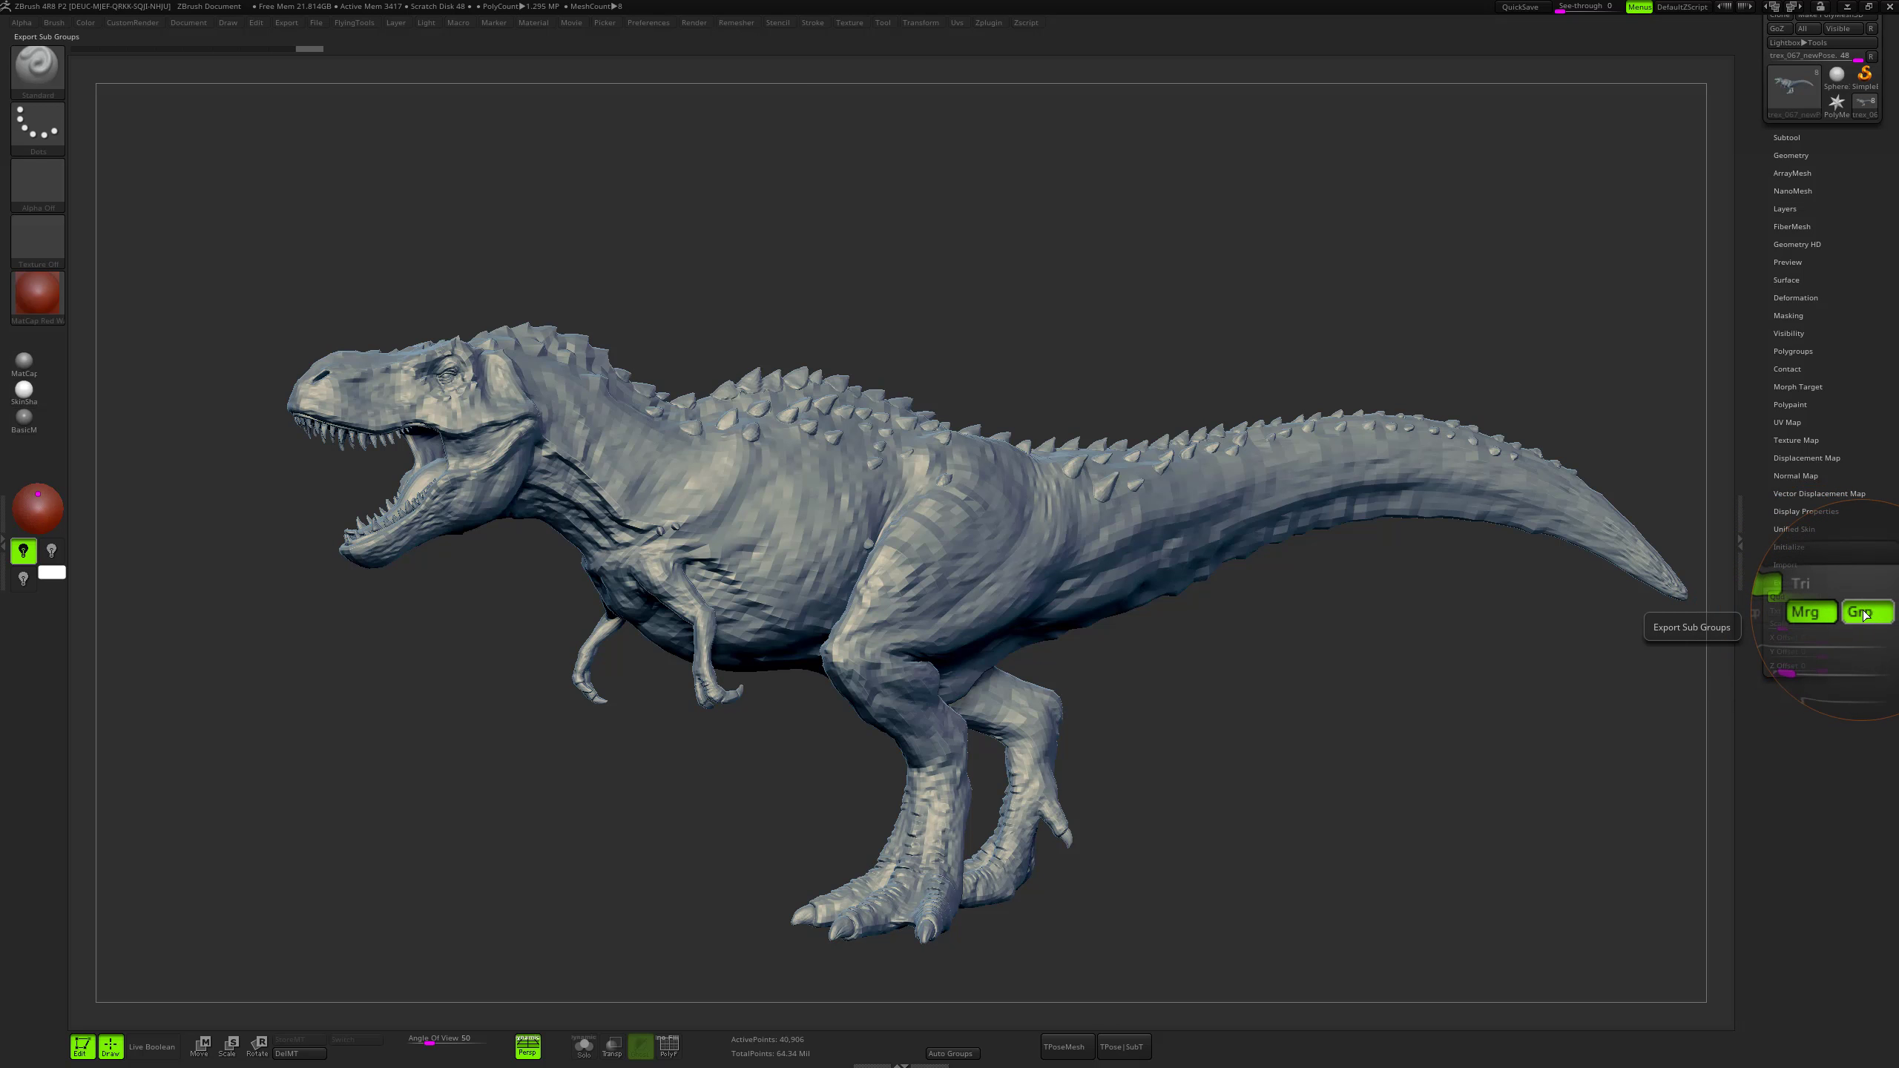
{"action": "key", "text": "shift+f"}
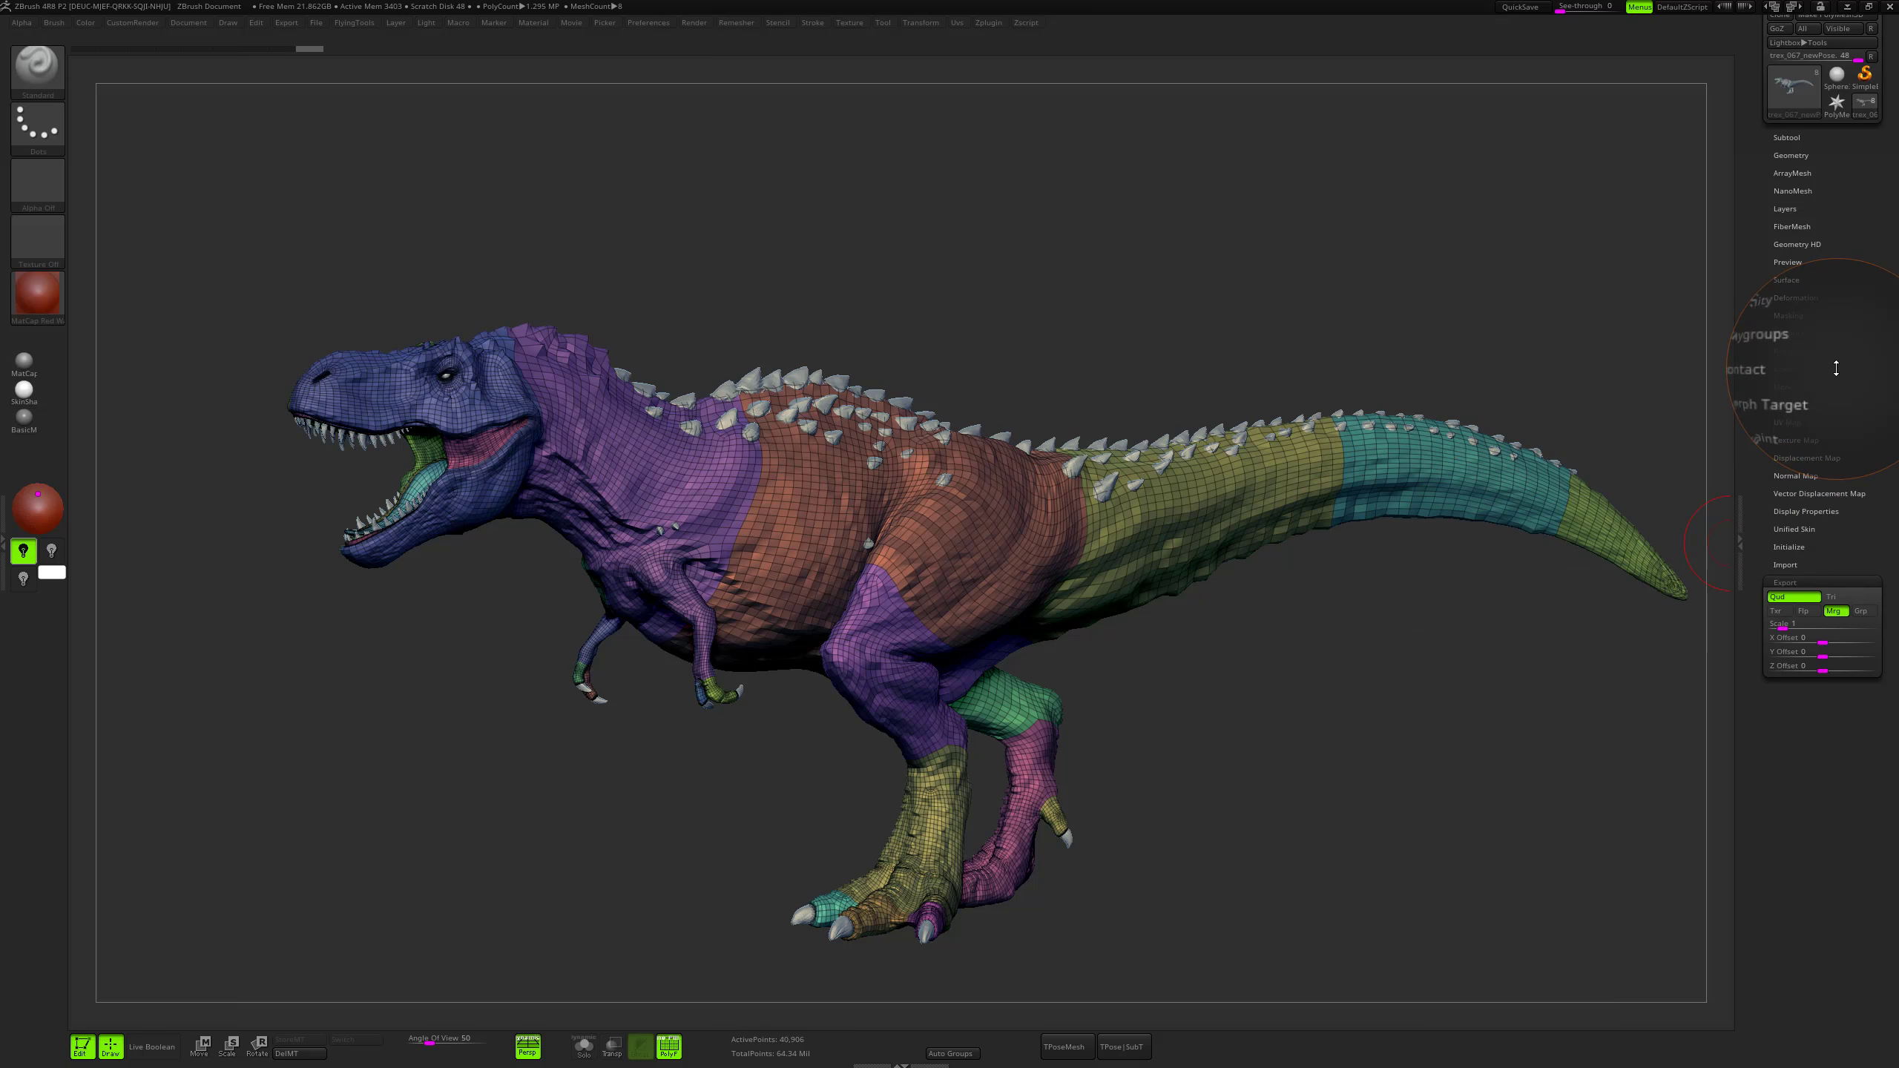
{"action": "left_click_drag", "start_coordinate": [1837, 396], "coordinate": [1837, 454]}
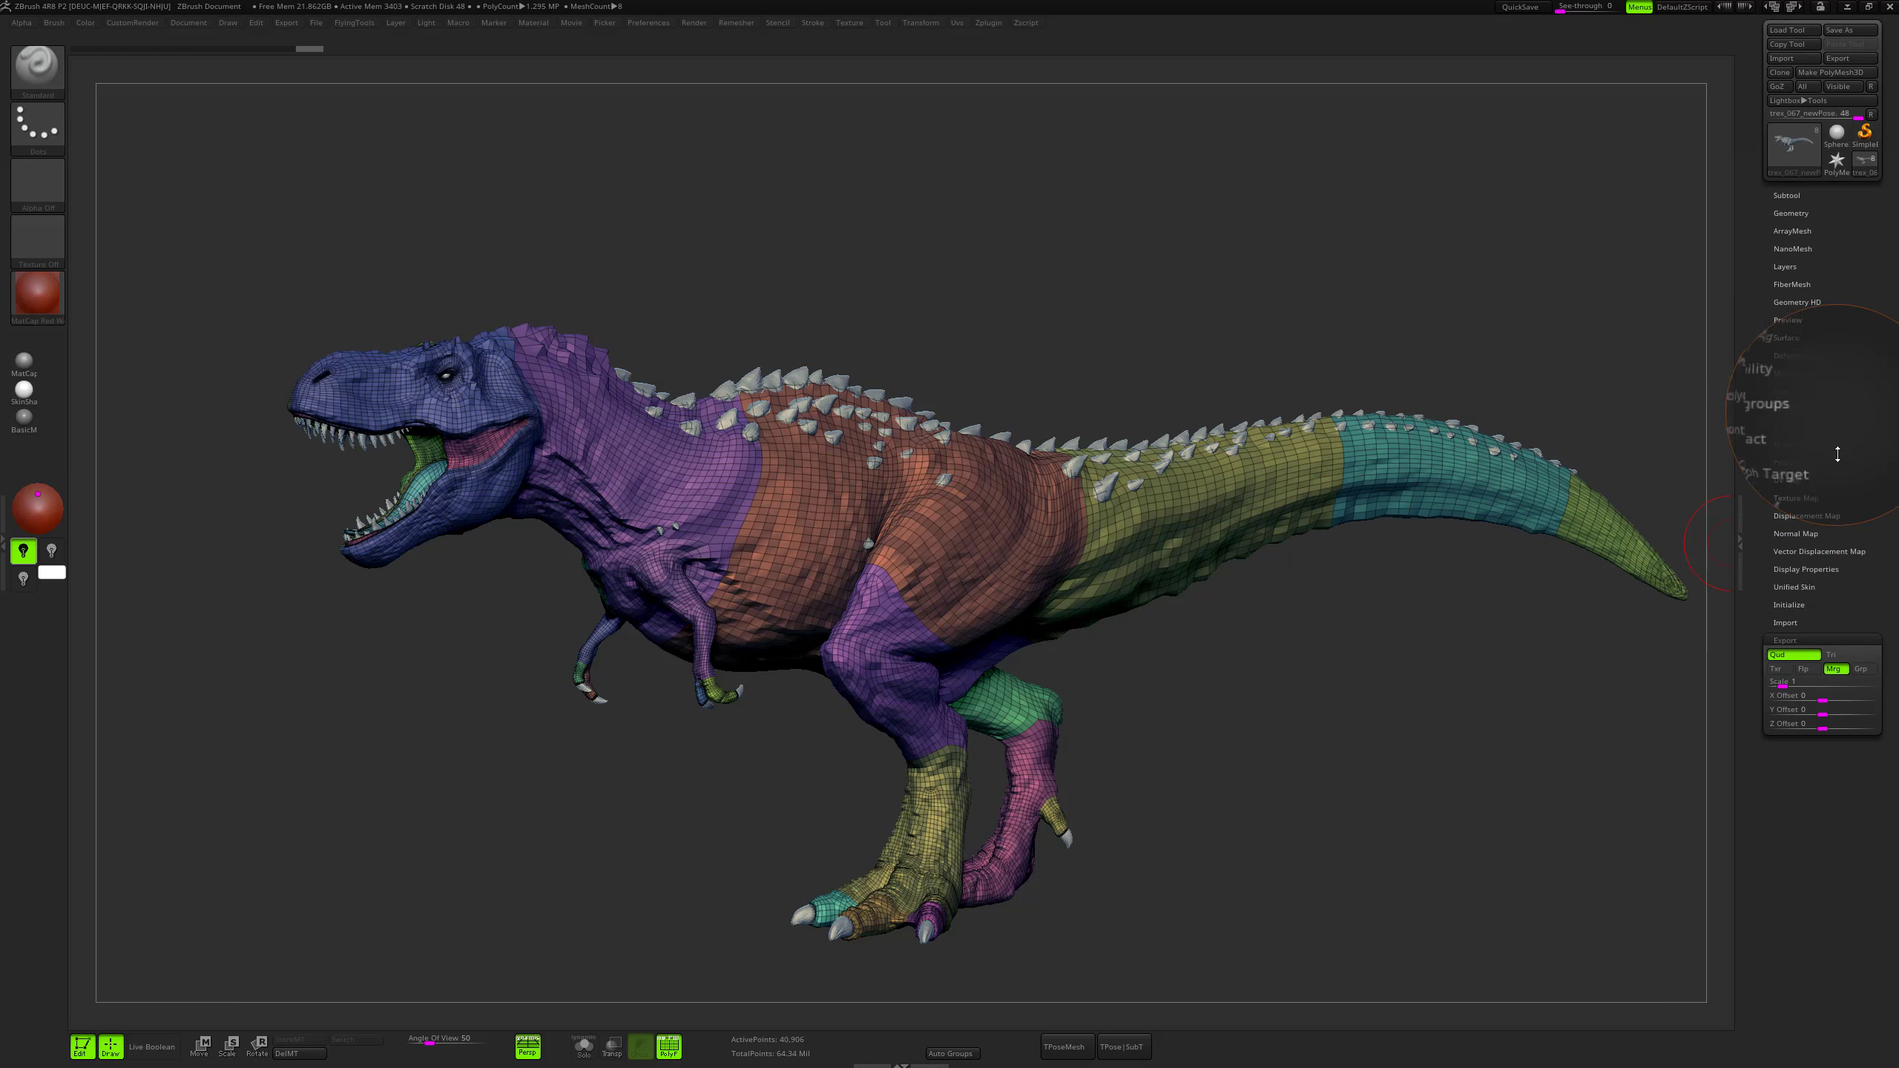
{"action": "left_click", "coordinate": [1796, 229]}
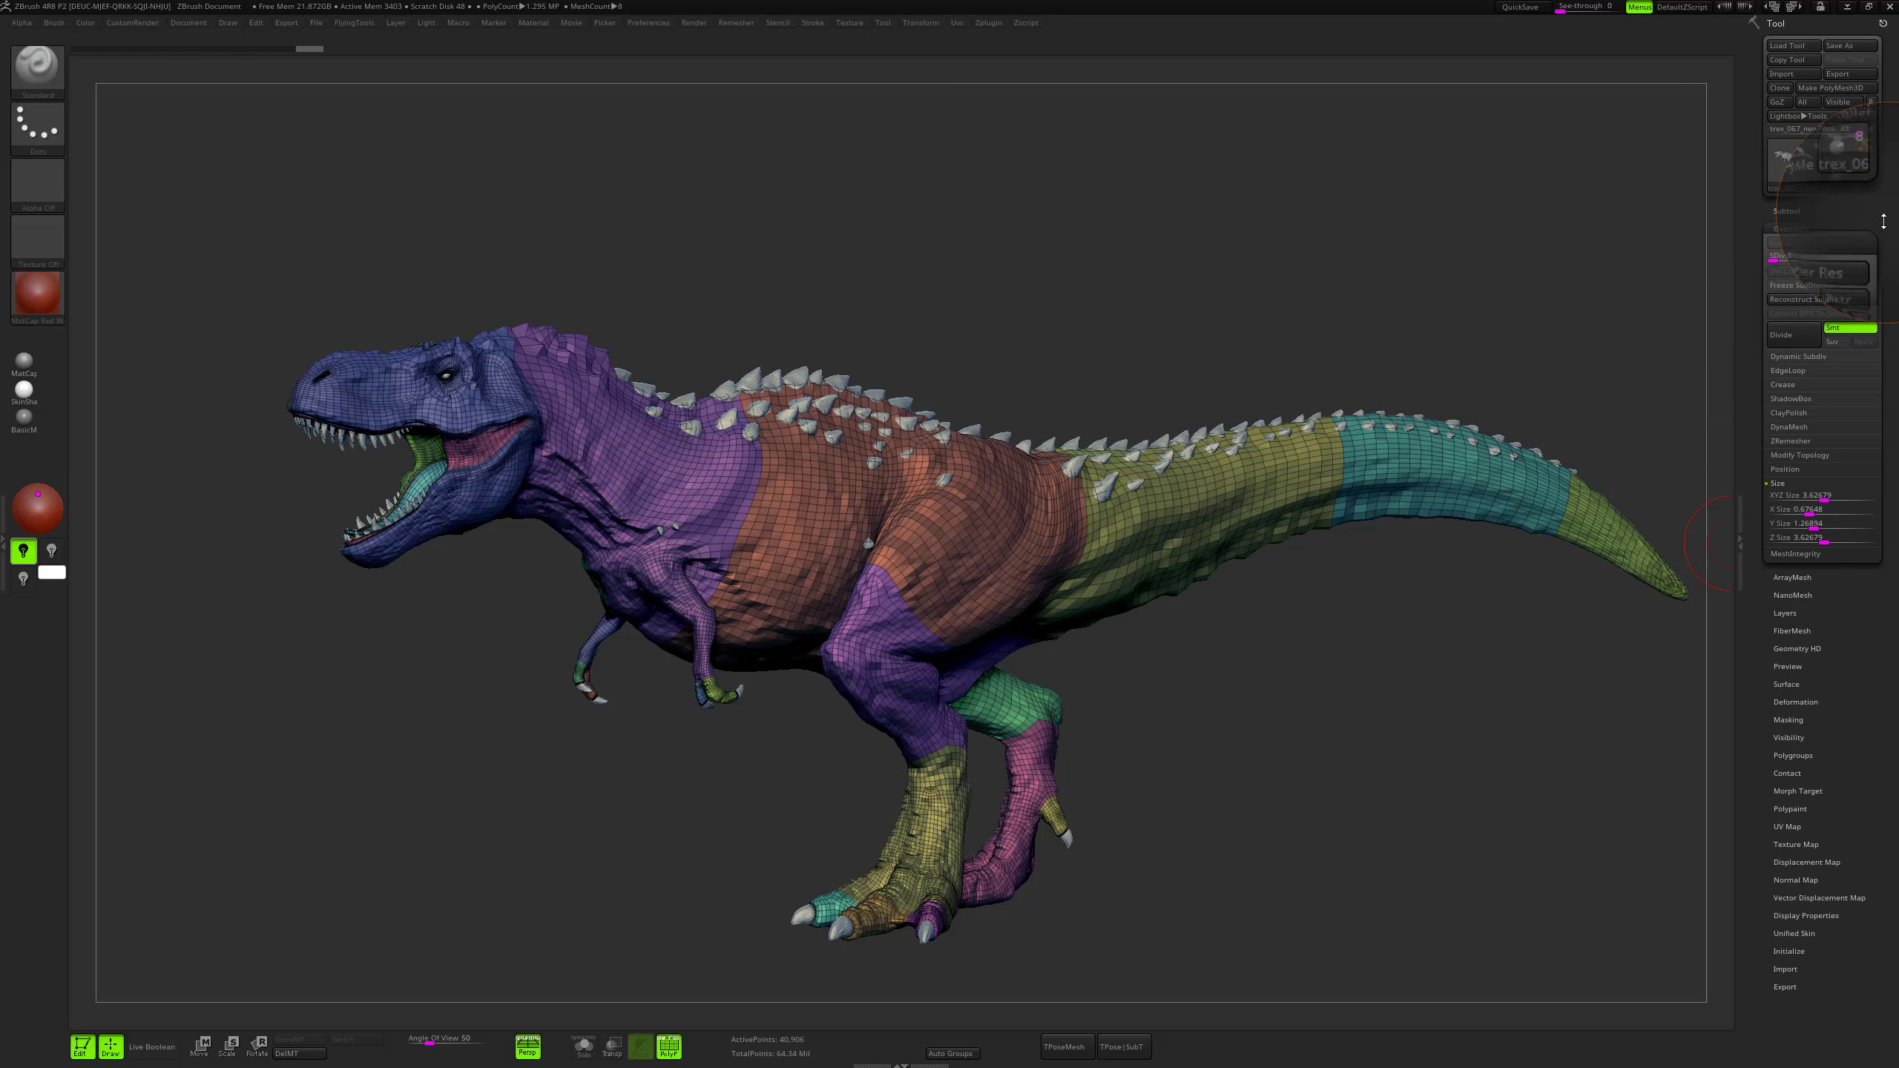
Export the T-rex body as an OBJ named body_scaleZbrush into the trex folder on the desktop.
{"action": "left_click", "coordinate": [1845, 81]}
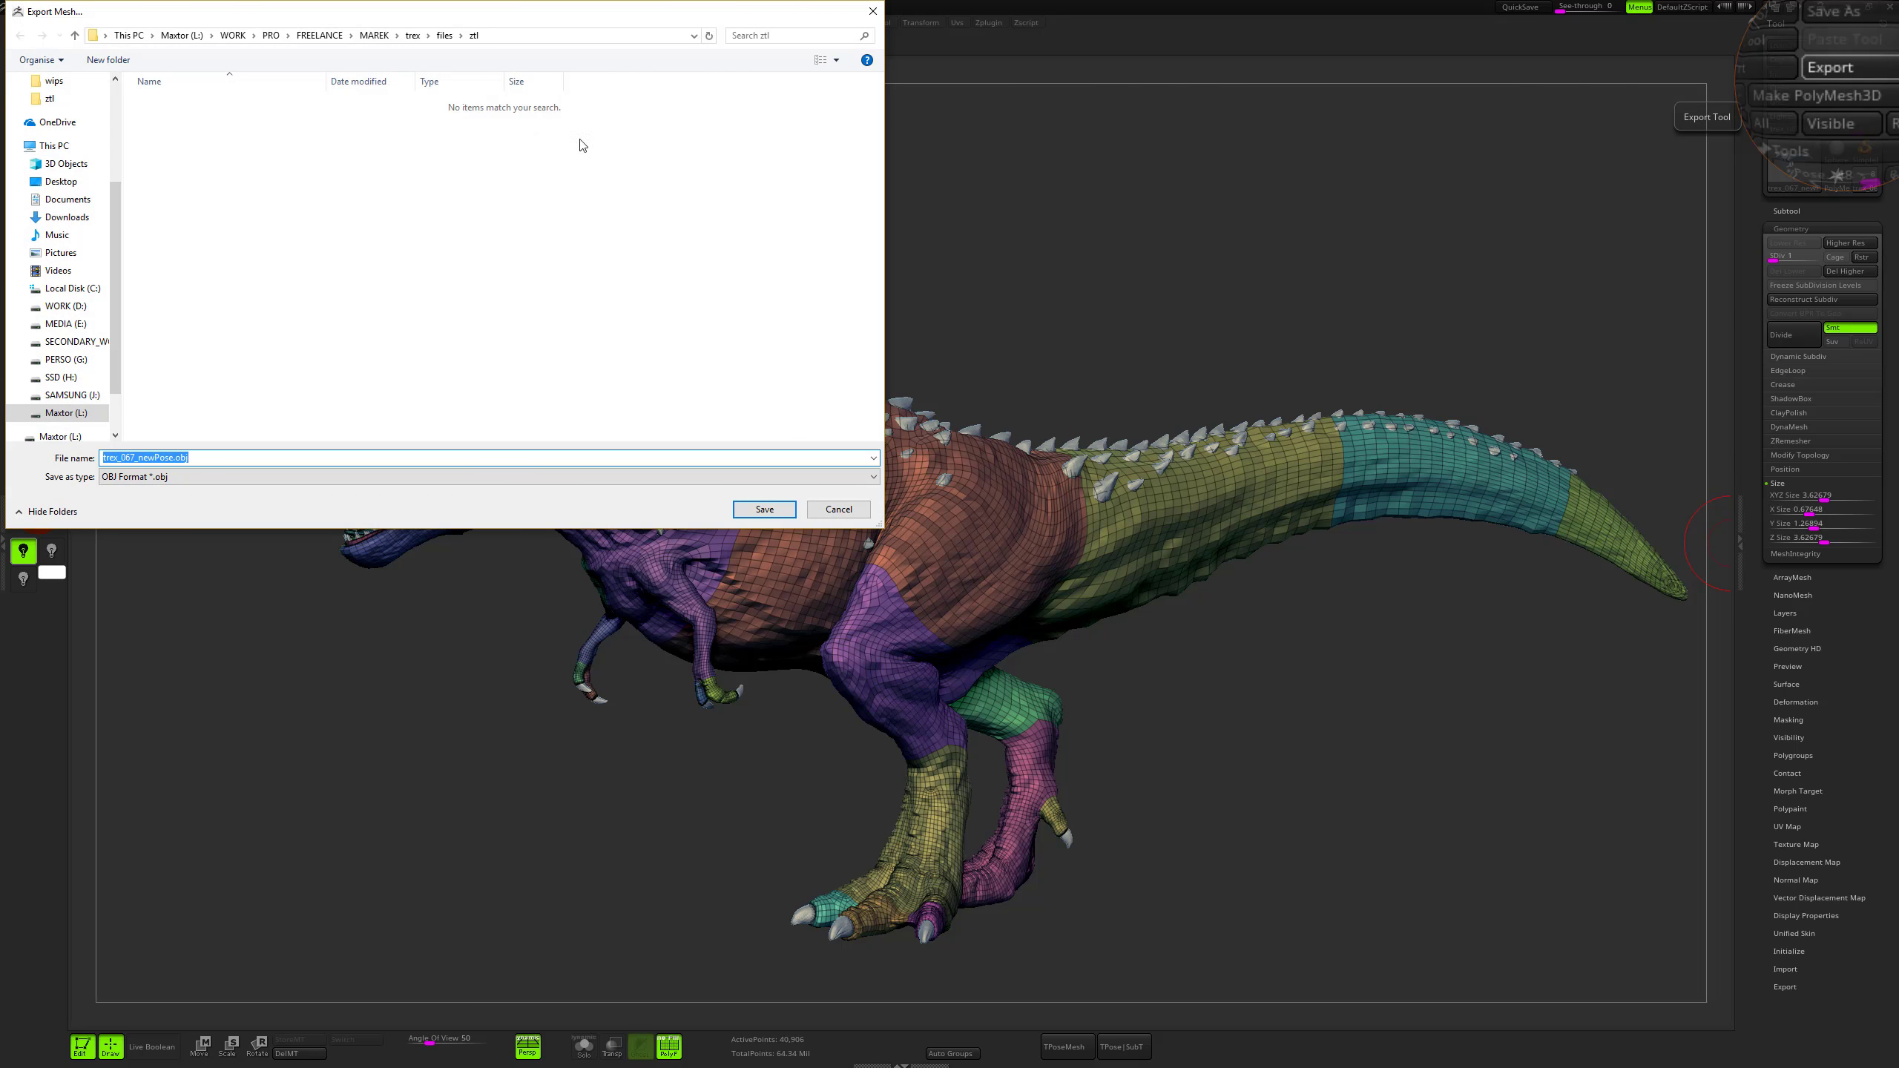
{"action": "scroll", "coordinate": [116, 112], "scroll_direction": "up", "scroll_amount": 3}
{"action": "left_click", "coordinate": [60, 110]}
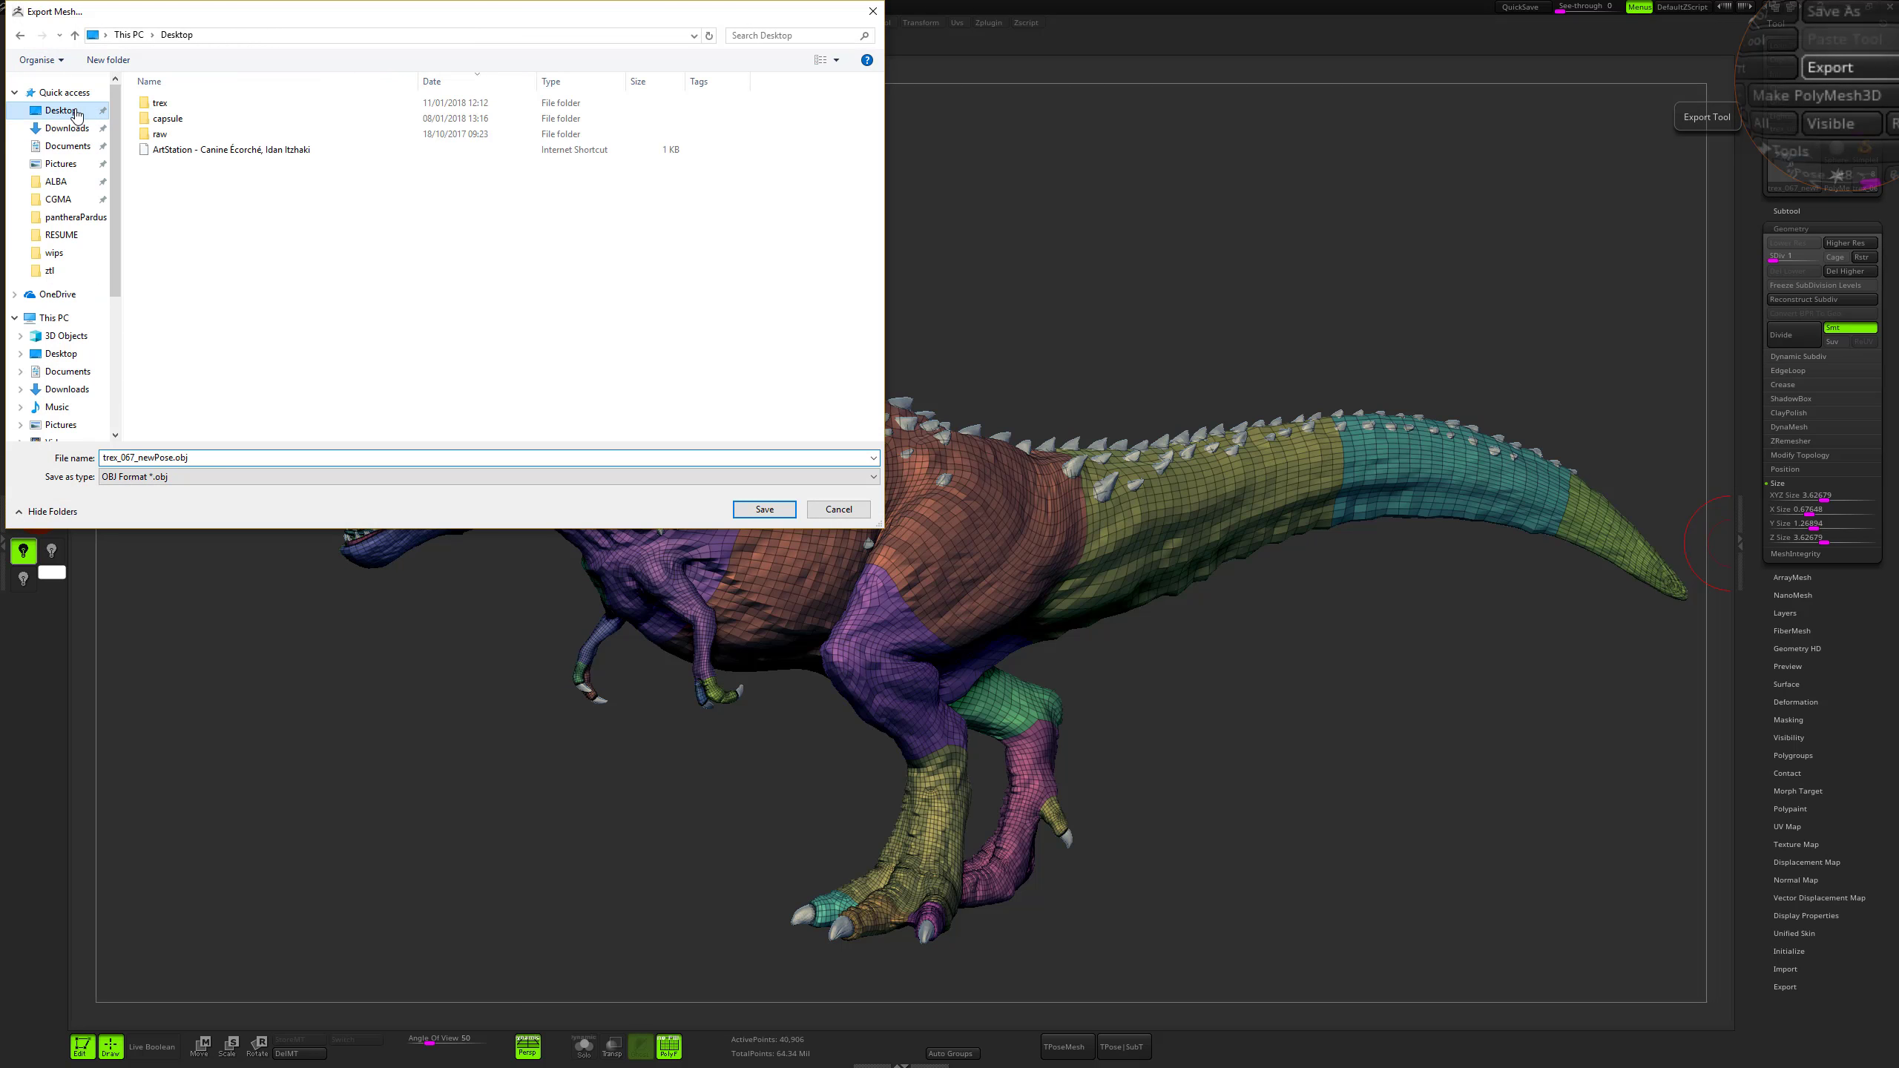
{"action": "double_click", "coordinate": [159, 102]}
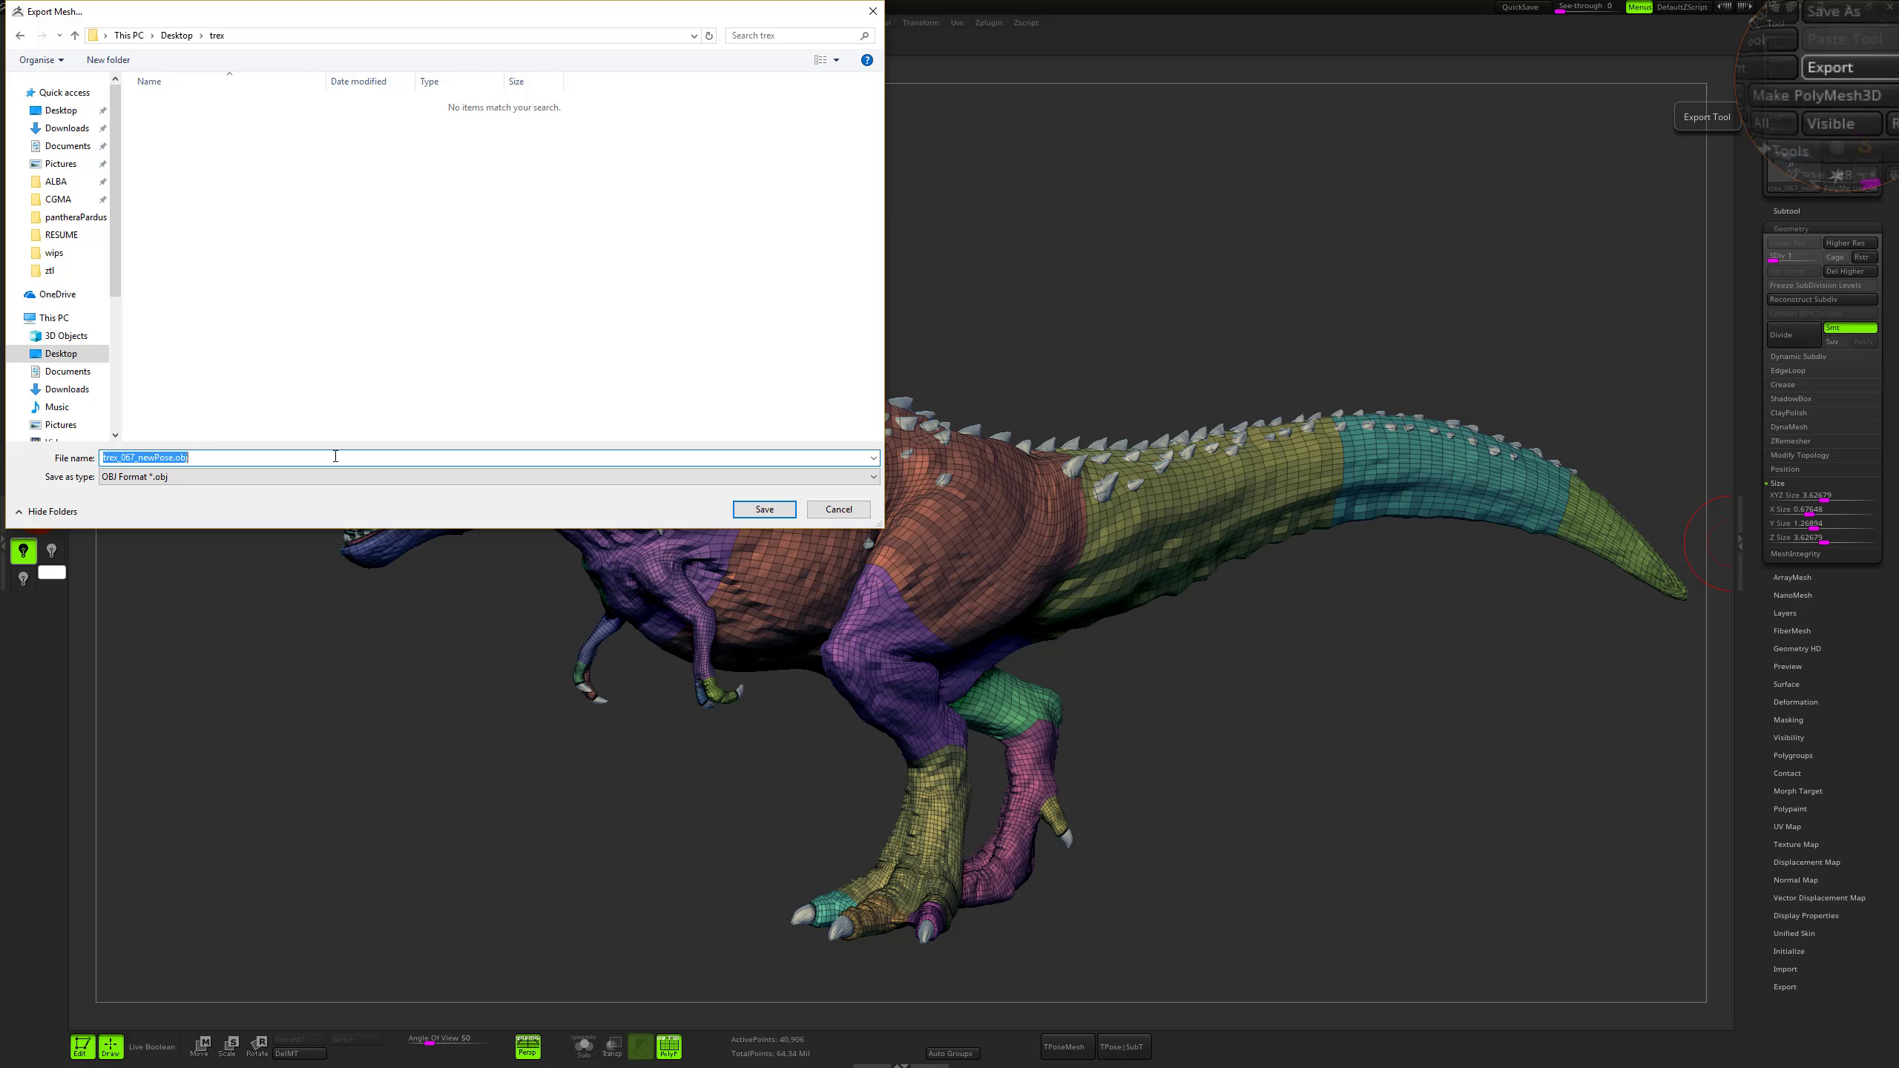
{"action": "type", "text": "bod"}
{"action": "type", "text": "y_scaleZbrush"}
{"action": "key", "text": "Return"}
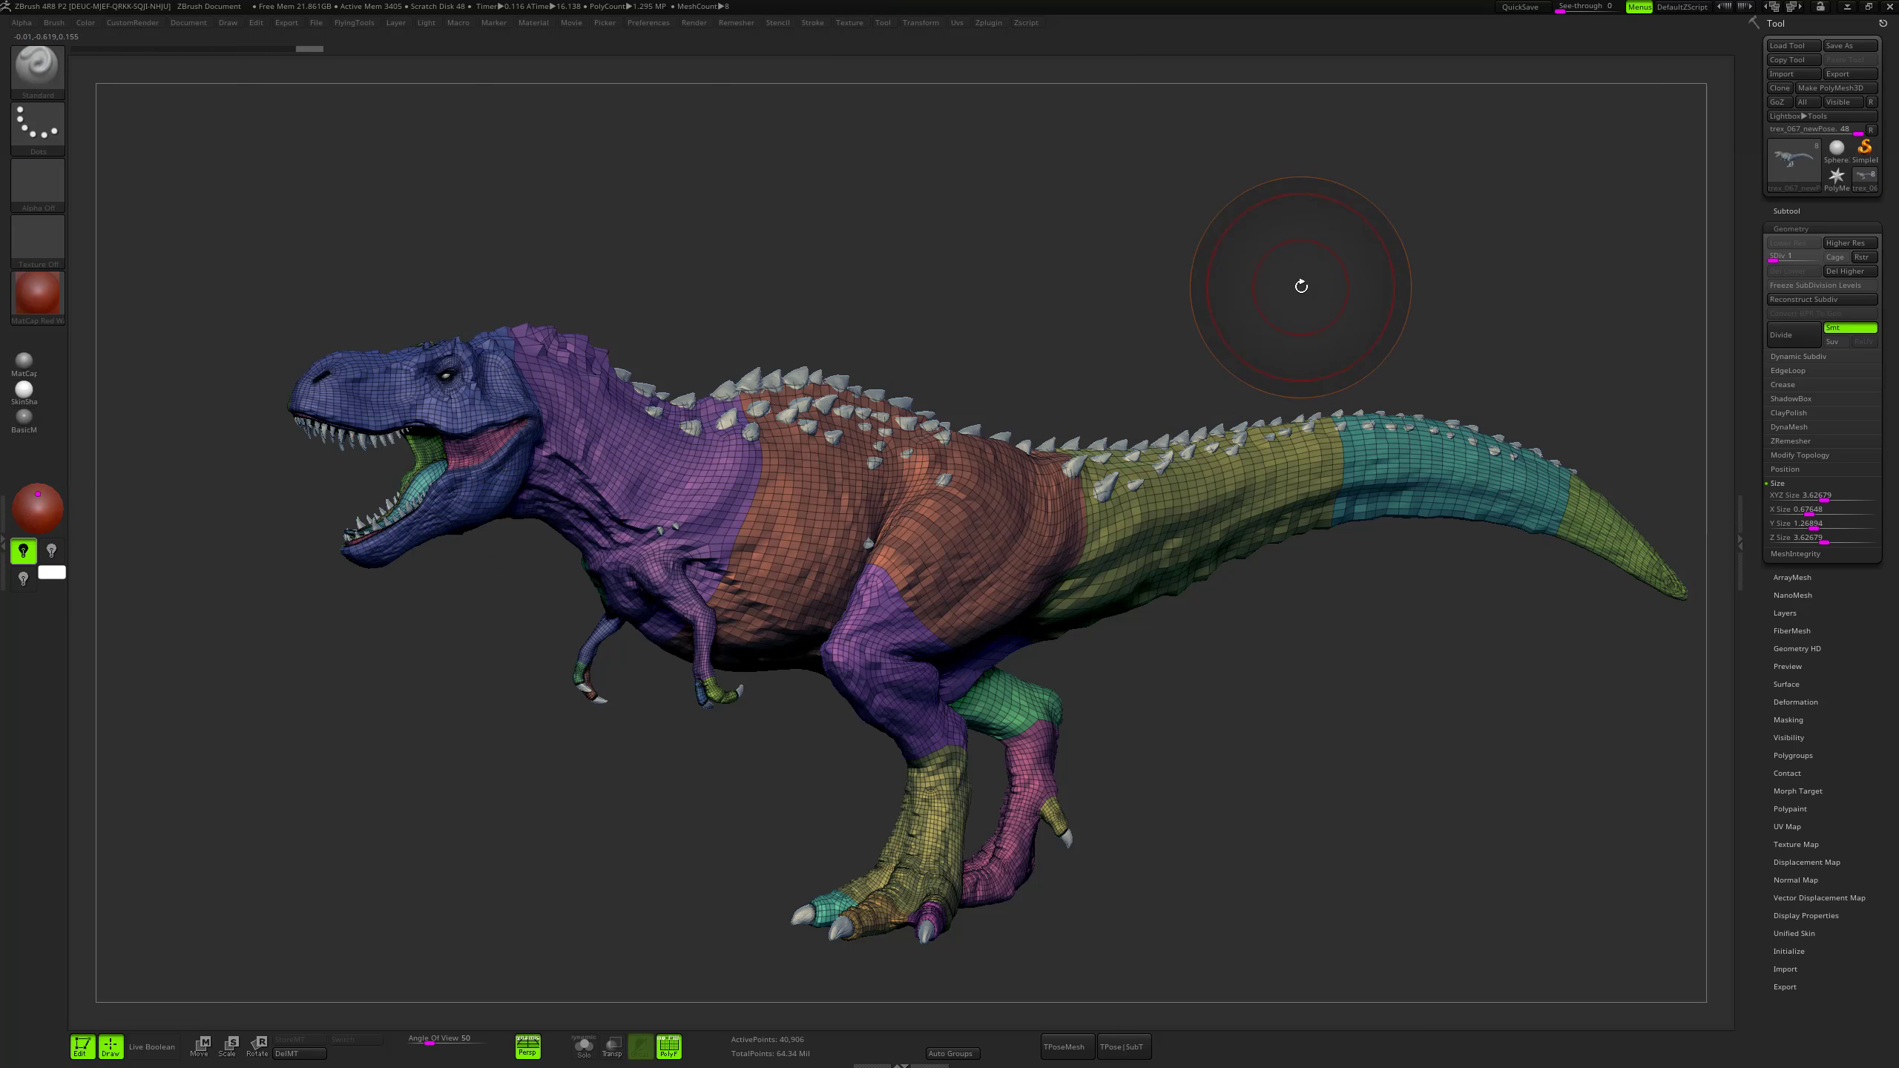
Switch to Maya and import body_scaleZbrush.OBJ from the trex folder on the desktop.
{"action": "key", "text": "alt+Tab"}
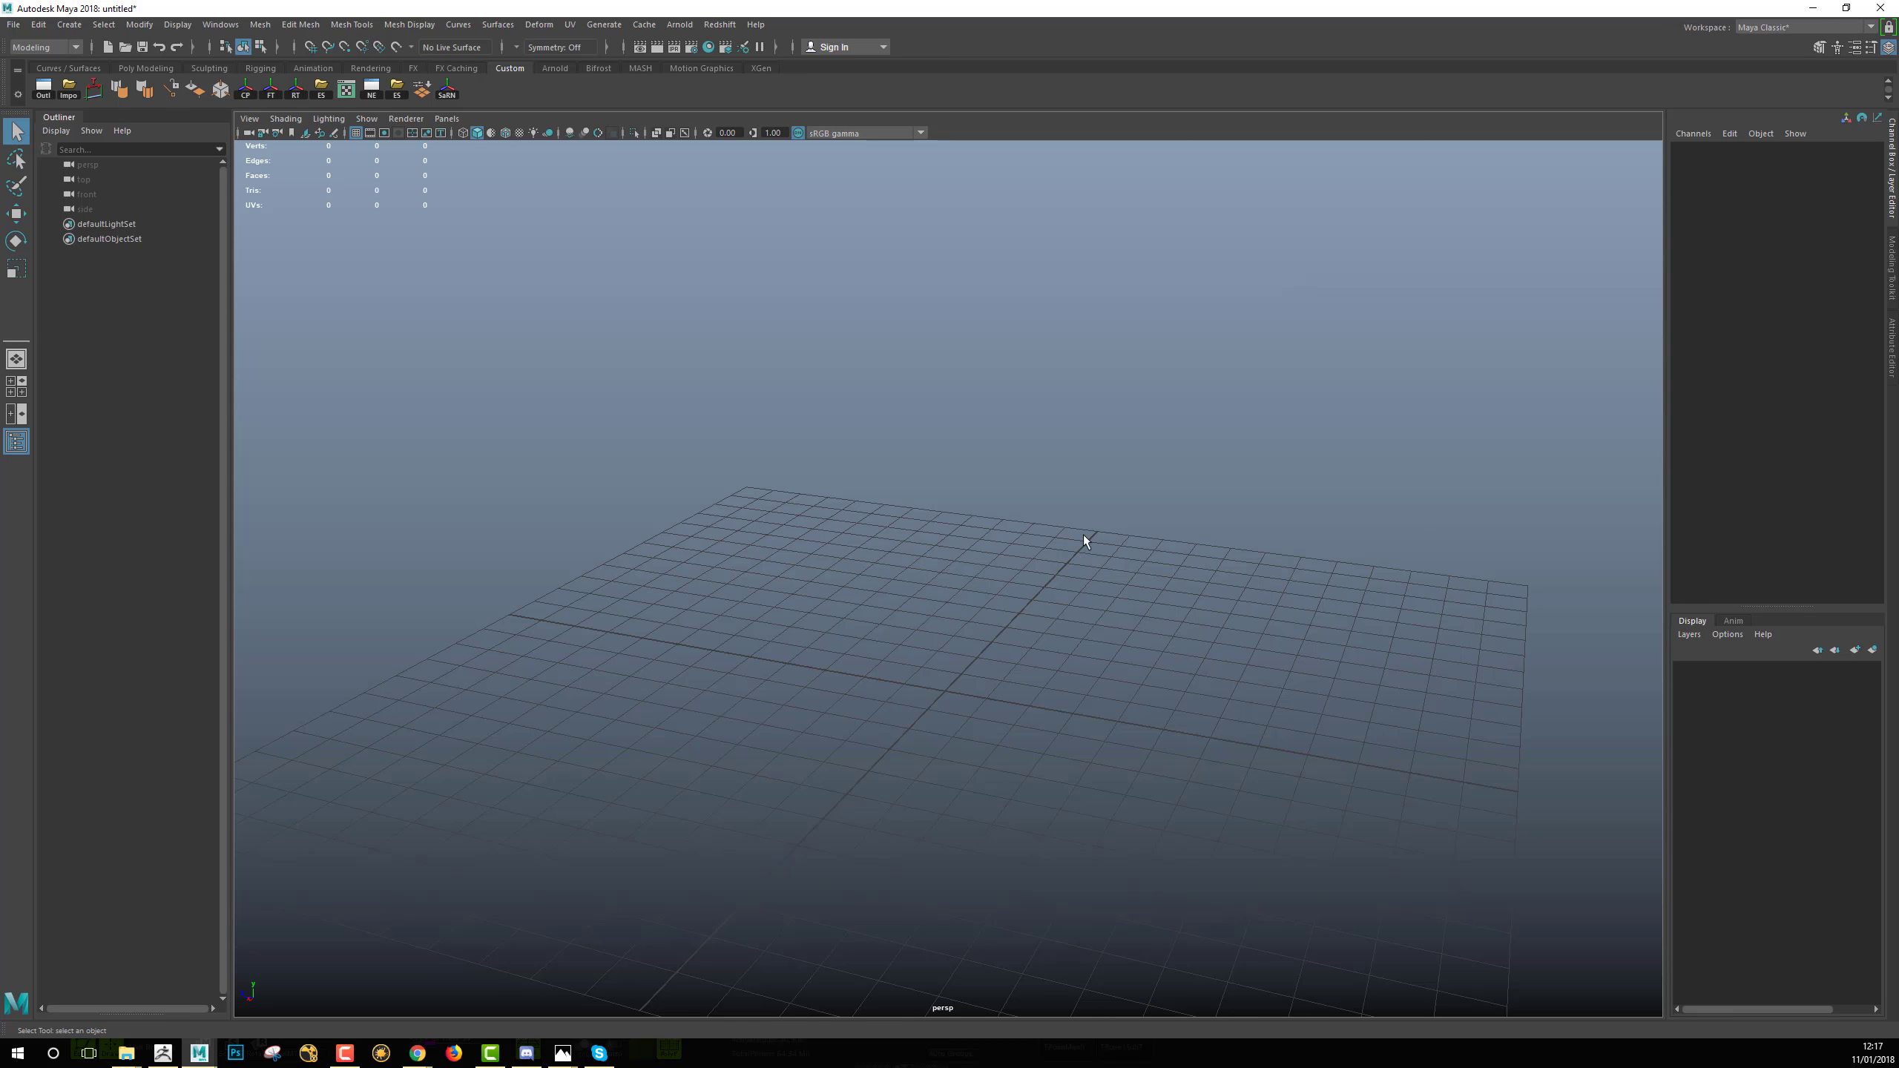
{"action": "middle_click_drag", "start_coordinate": [1083, 534], "coordinate": [1088, 579], "text": "alt"}
{"action": "right_click_drag", "start_coordinate": [1089, 579], "coordinate": [1021, 488], "text": "alt"}
{"action": "left_click_drag", "start_coordinate": [1022, 490], "coordinate": [903, 511], "text": "alt"}
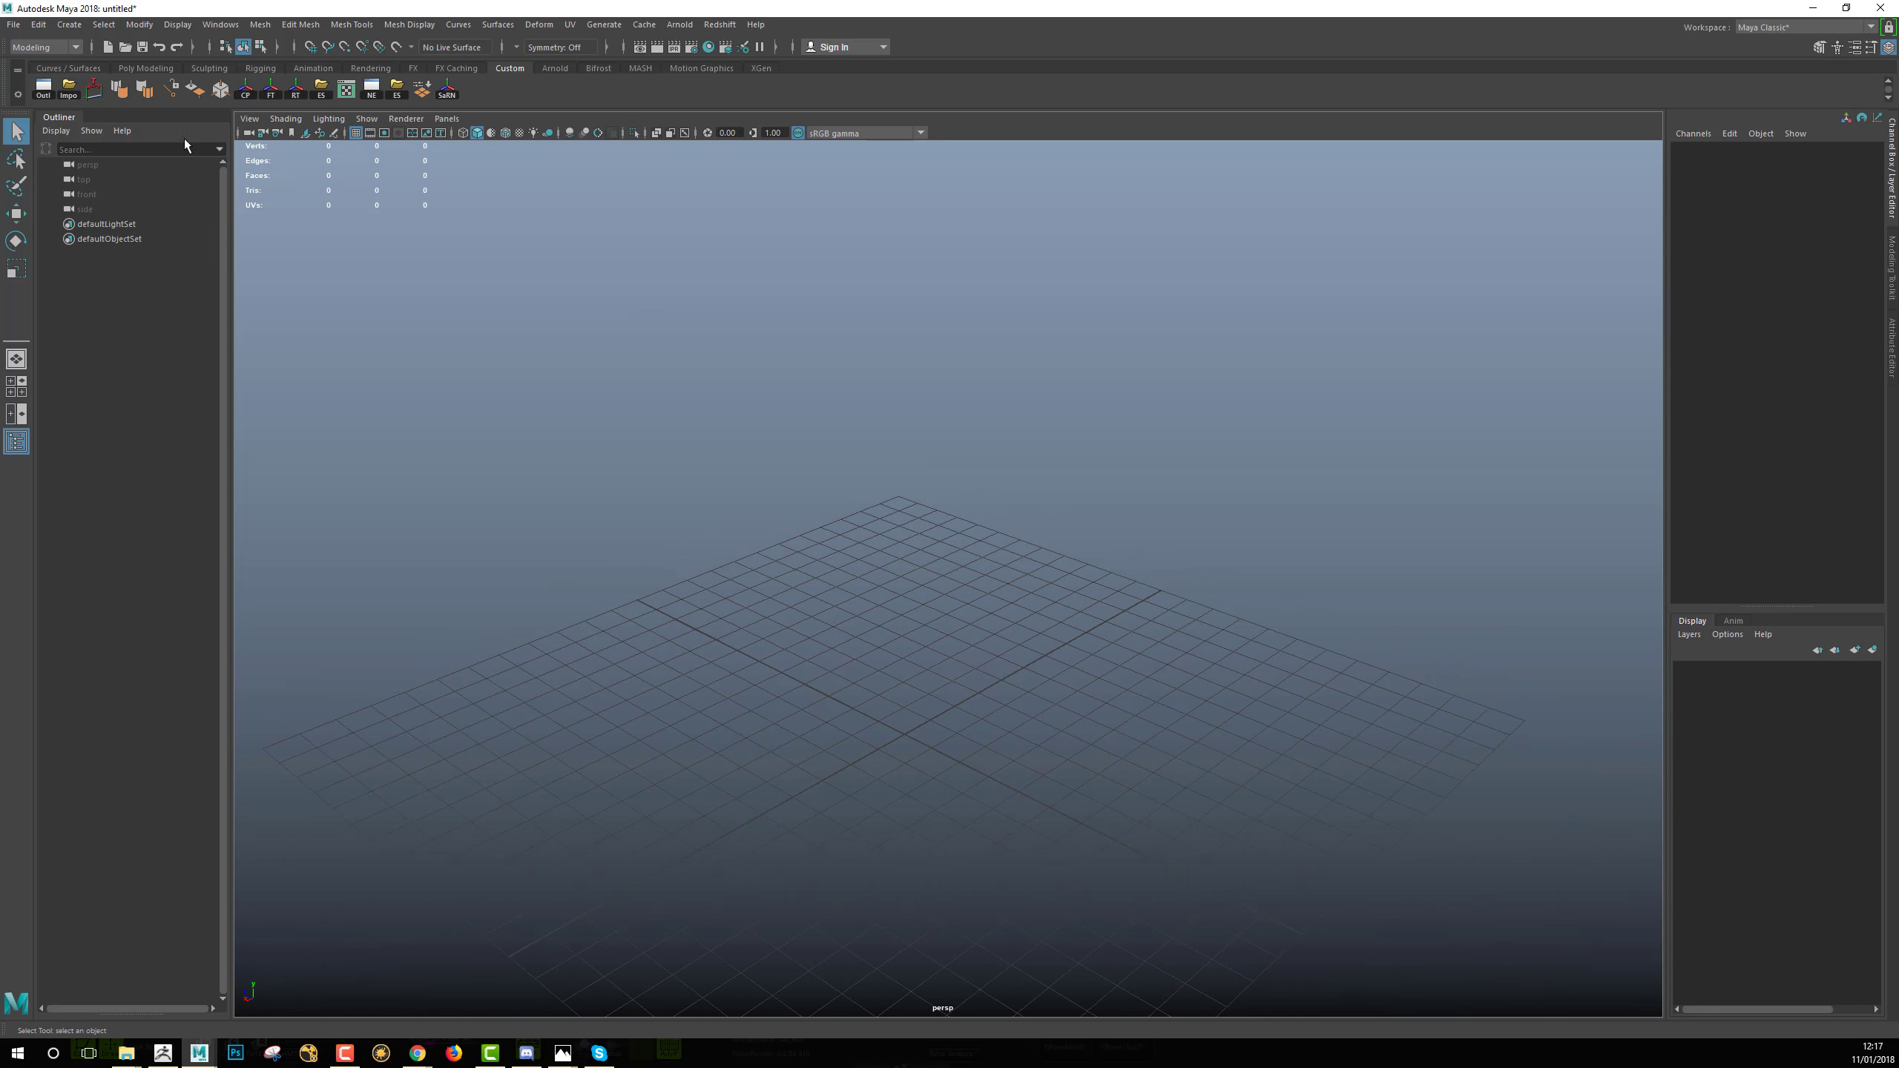
{"action": "left_click", "coordinate": [69, 85]}
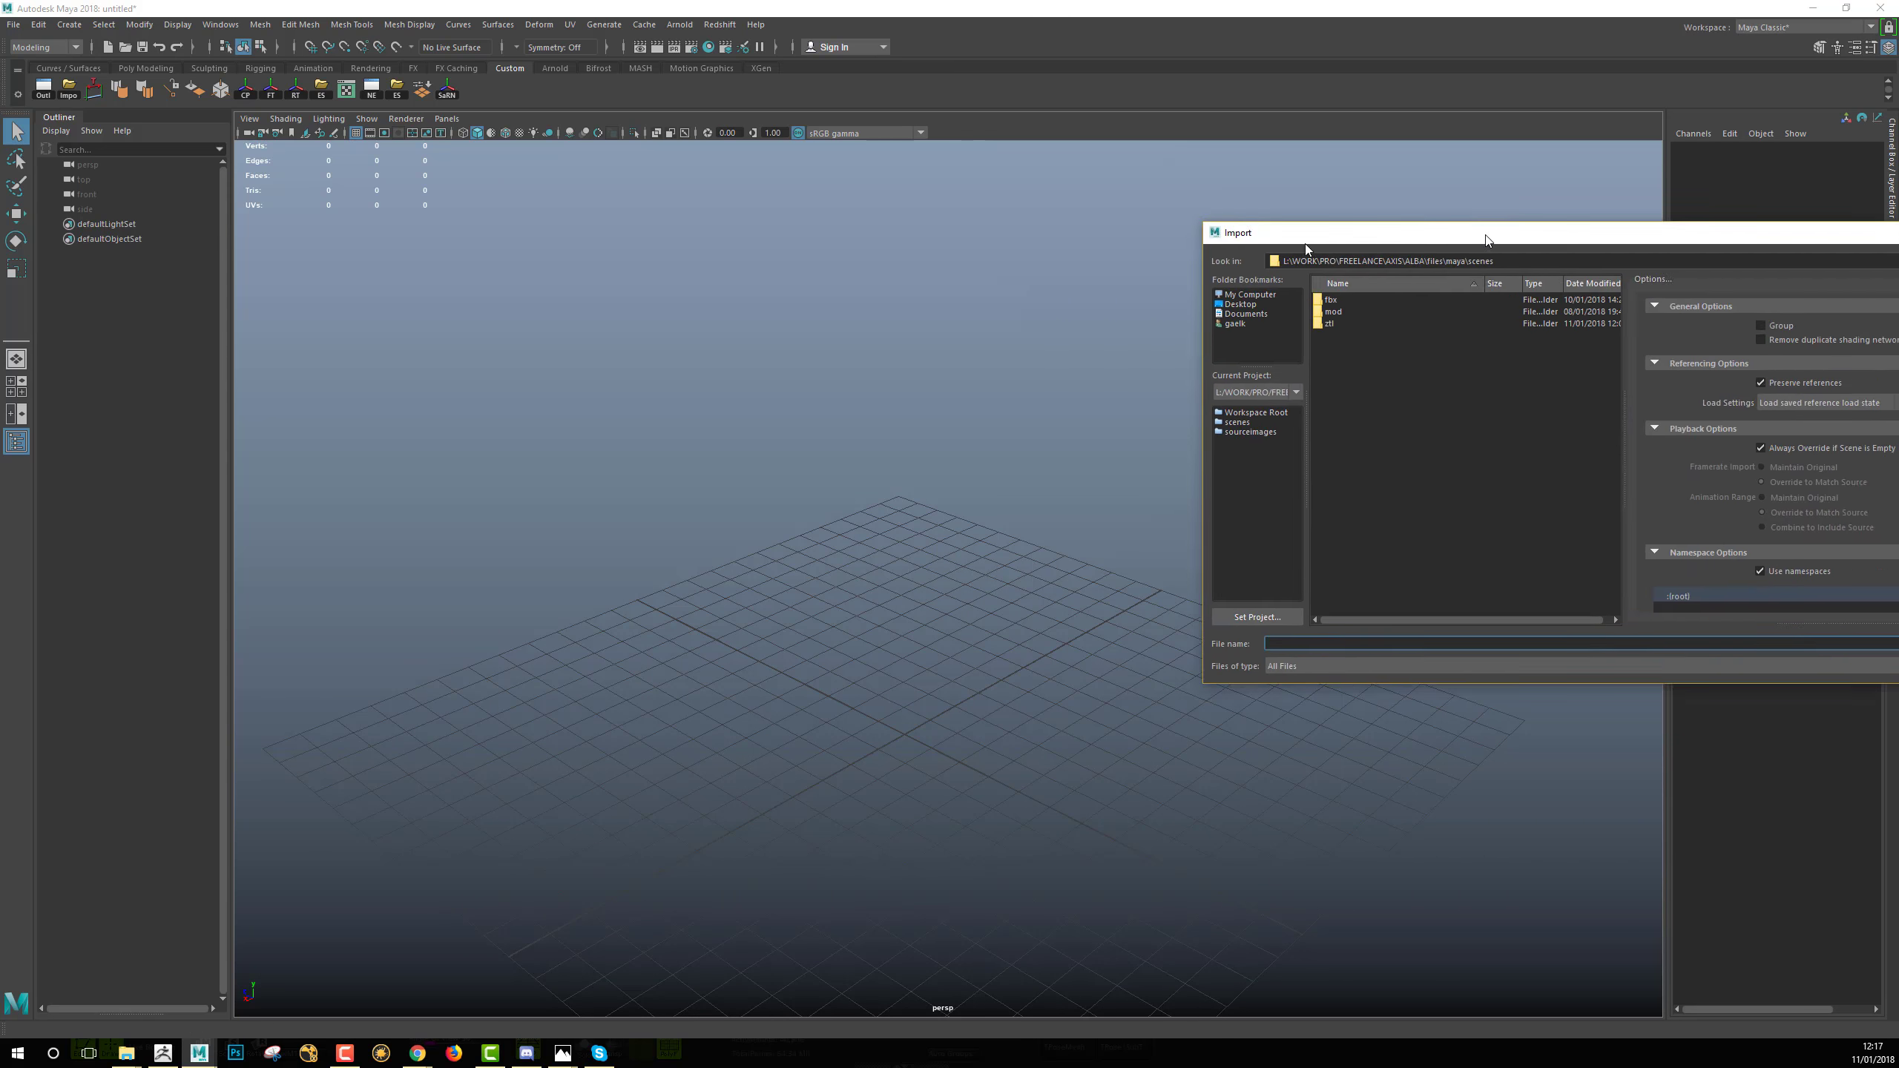
{"action": "left_click_drag", "start_coordinate": [1483, 236], "coordinate": [923, 274]}
{"action": "left_click", "coordinate": [682, 343]}
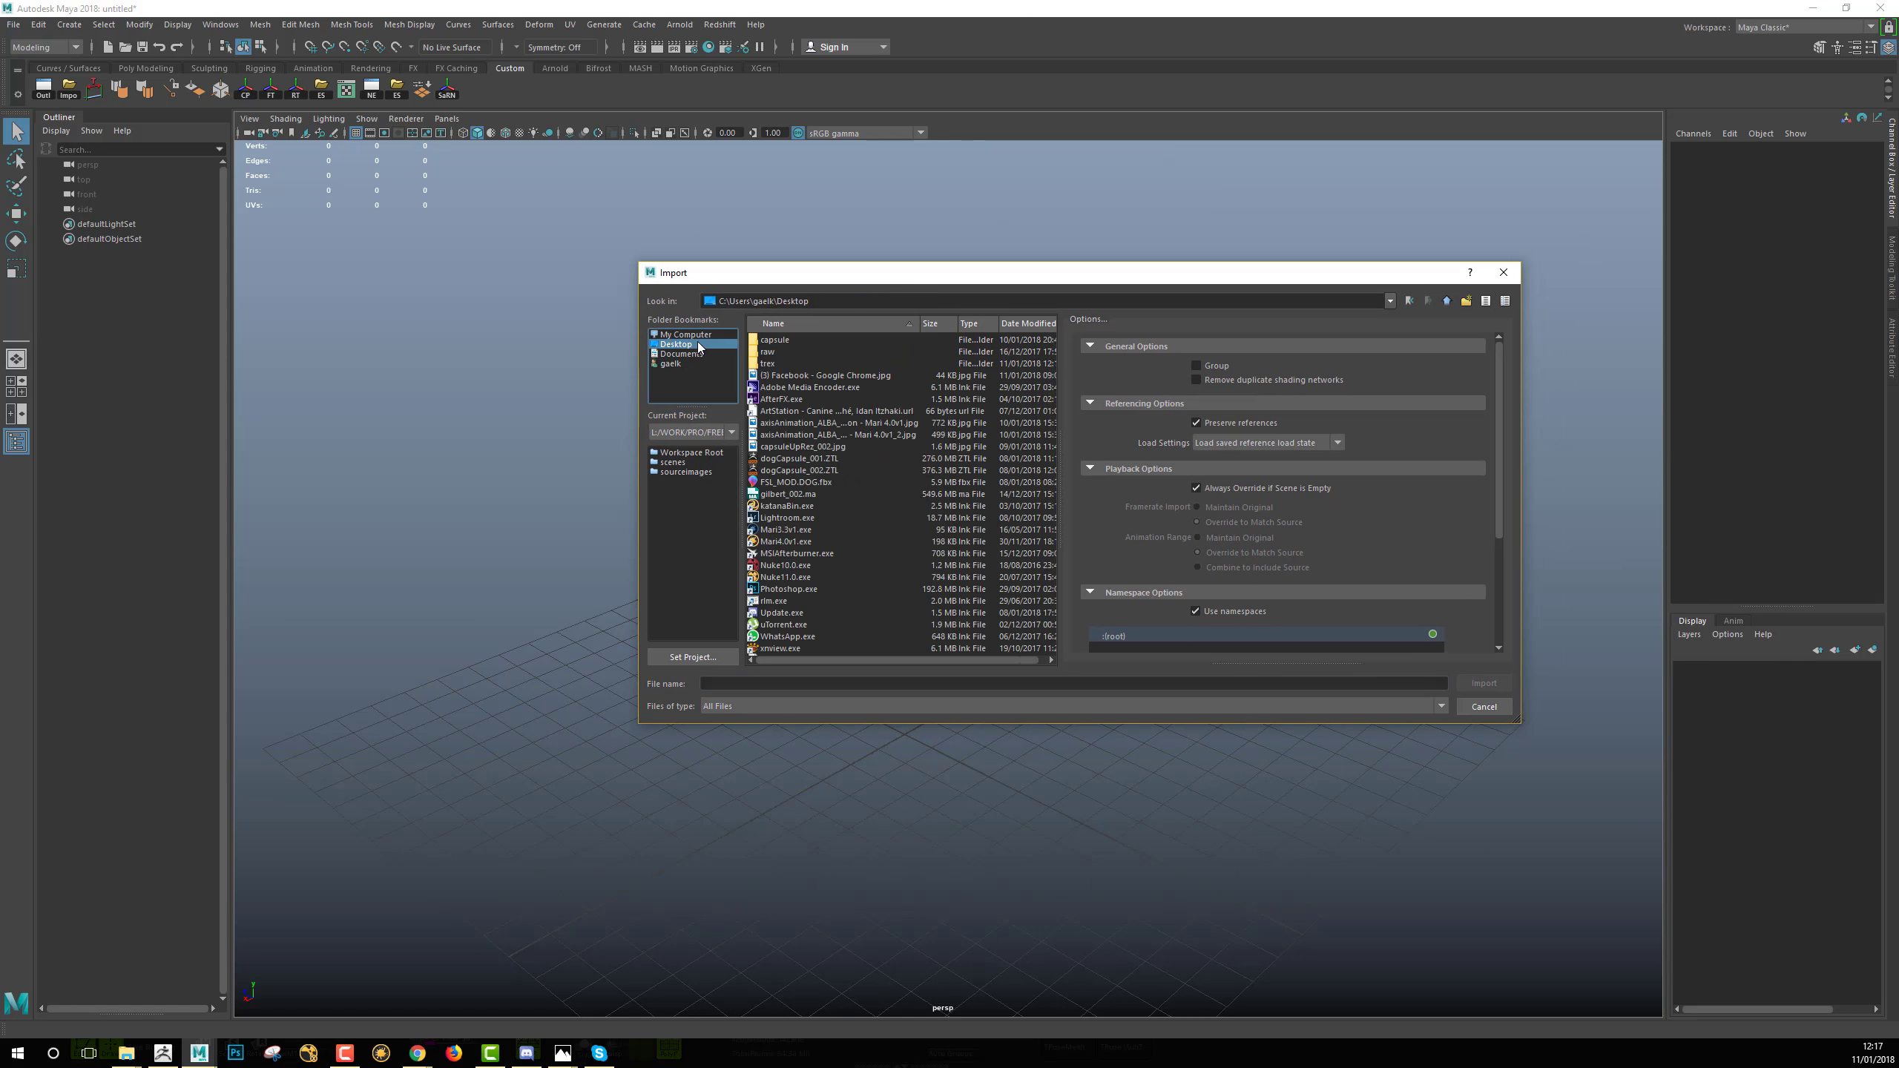
{"action": "double_click", "coordinate": [777, 363]}
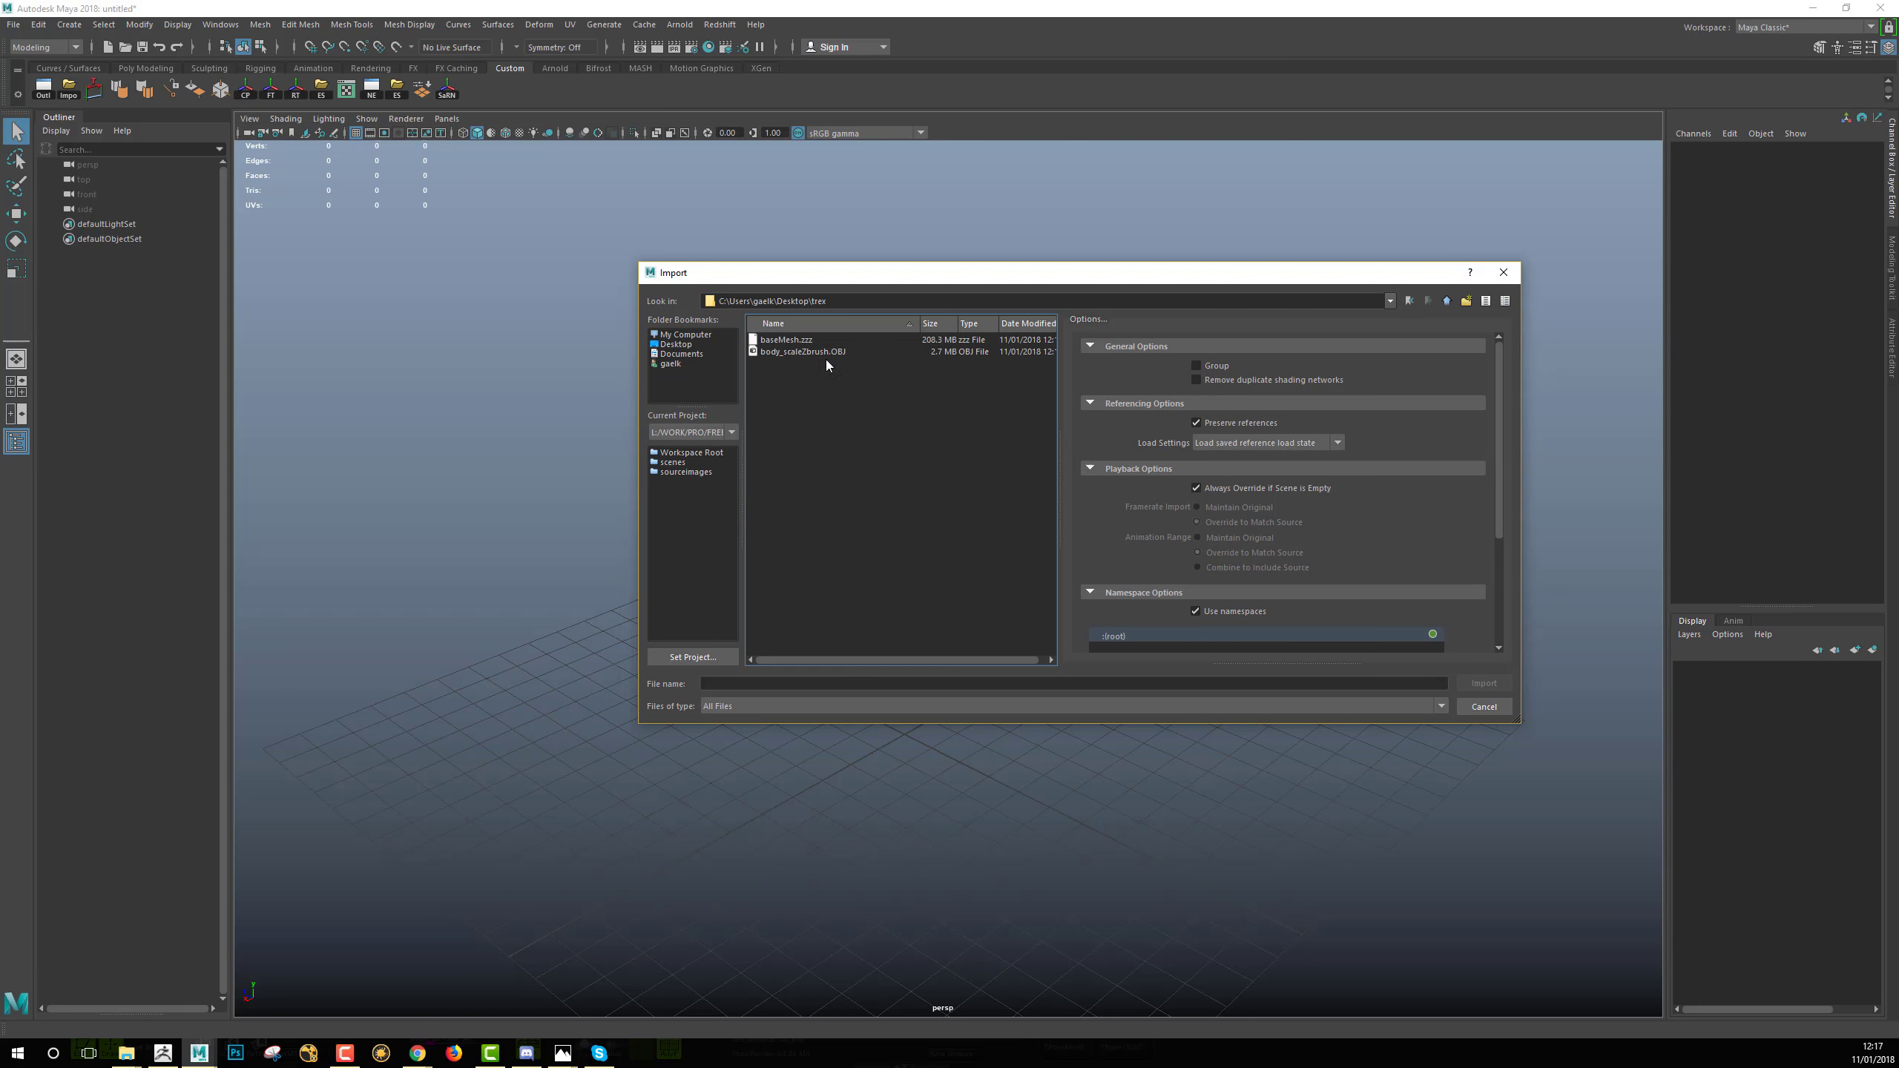
{"action": "left_click", "coordinate": [799, 352]}
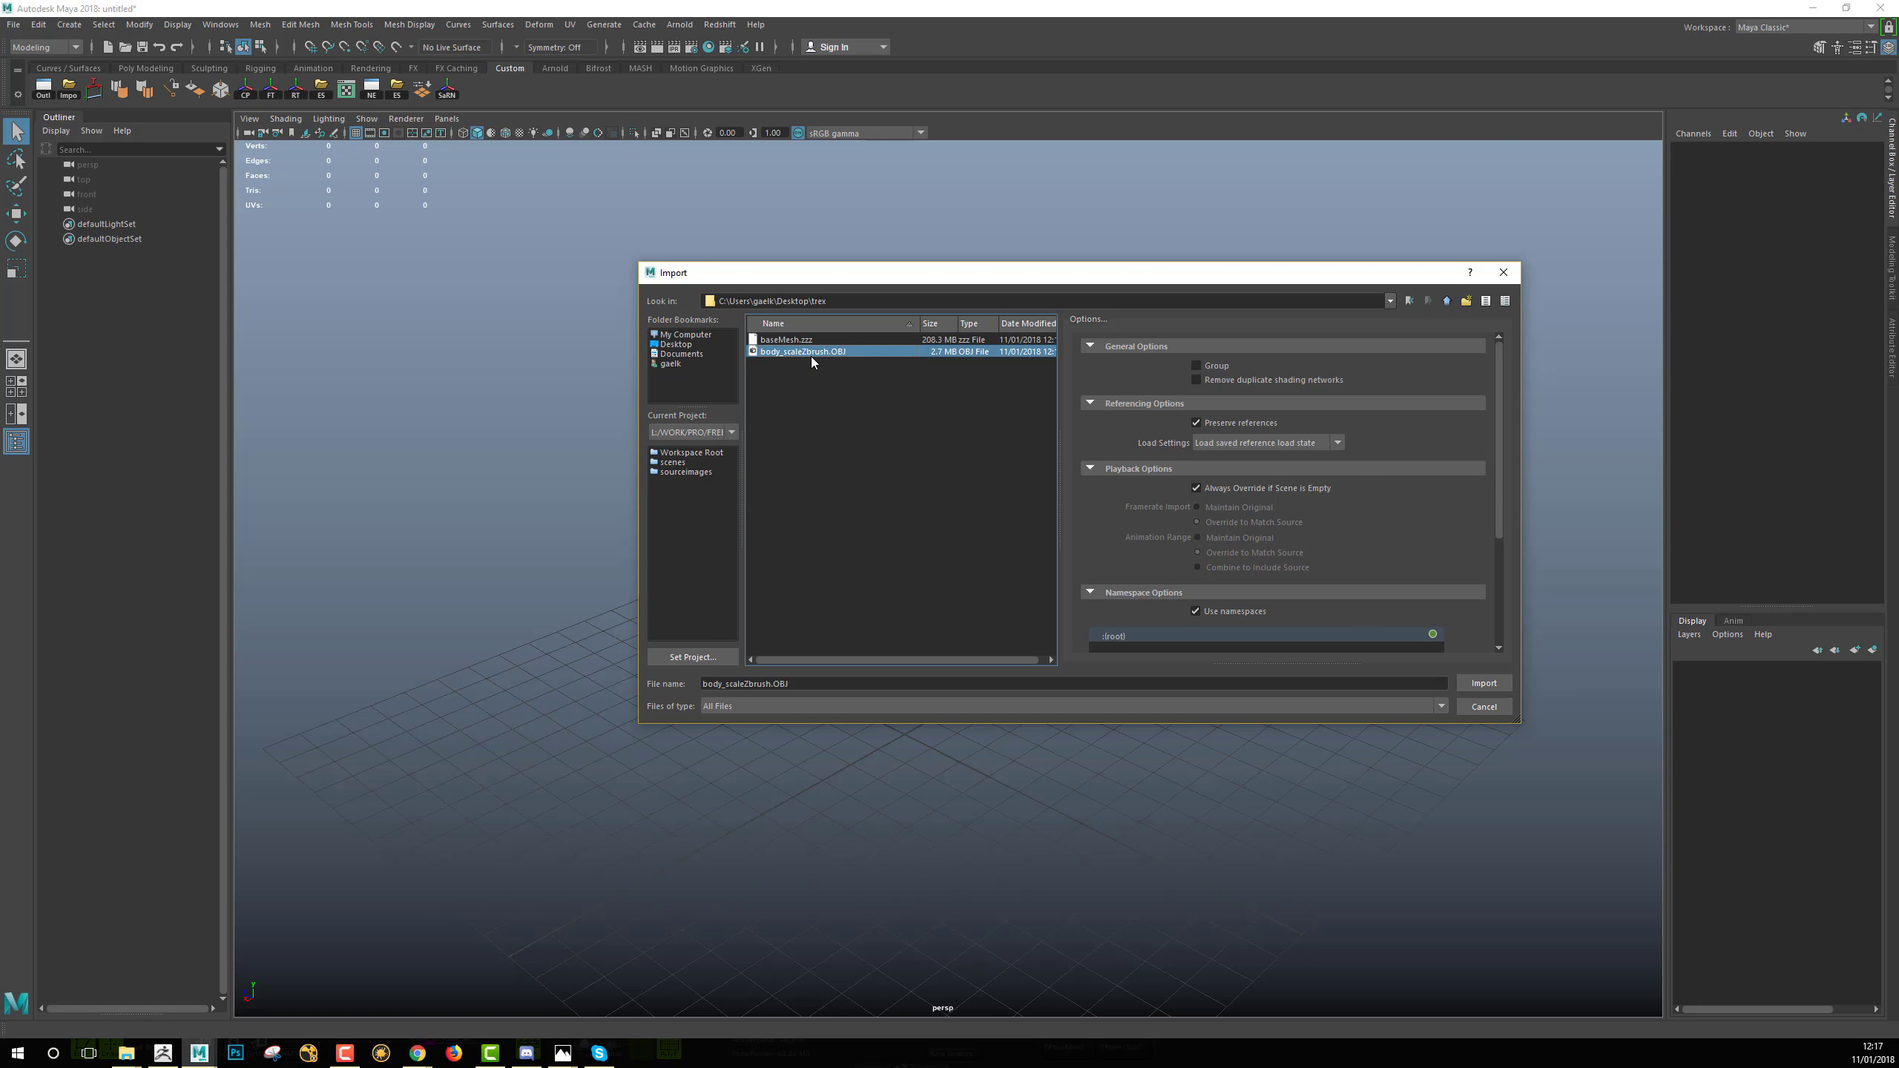
{"action": "double_click", "coordinate": [831, 352]}
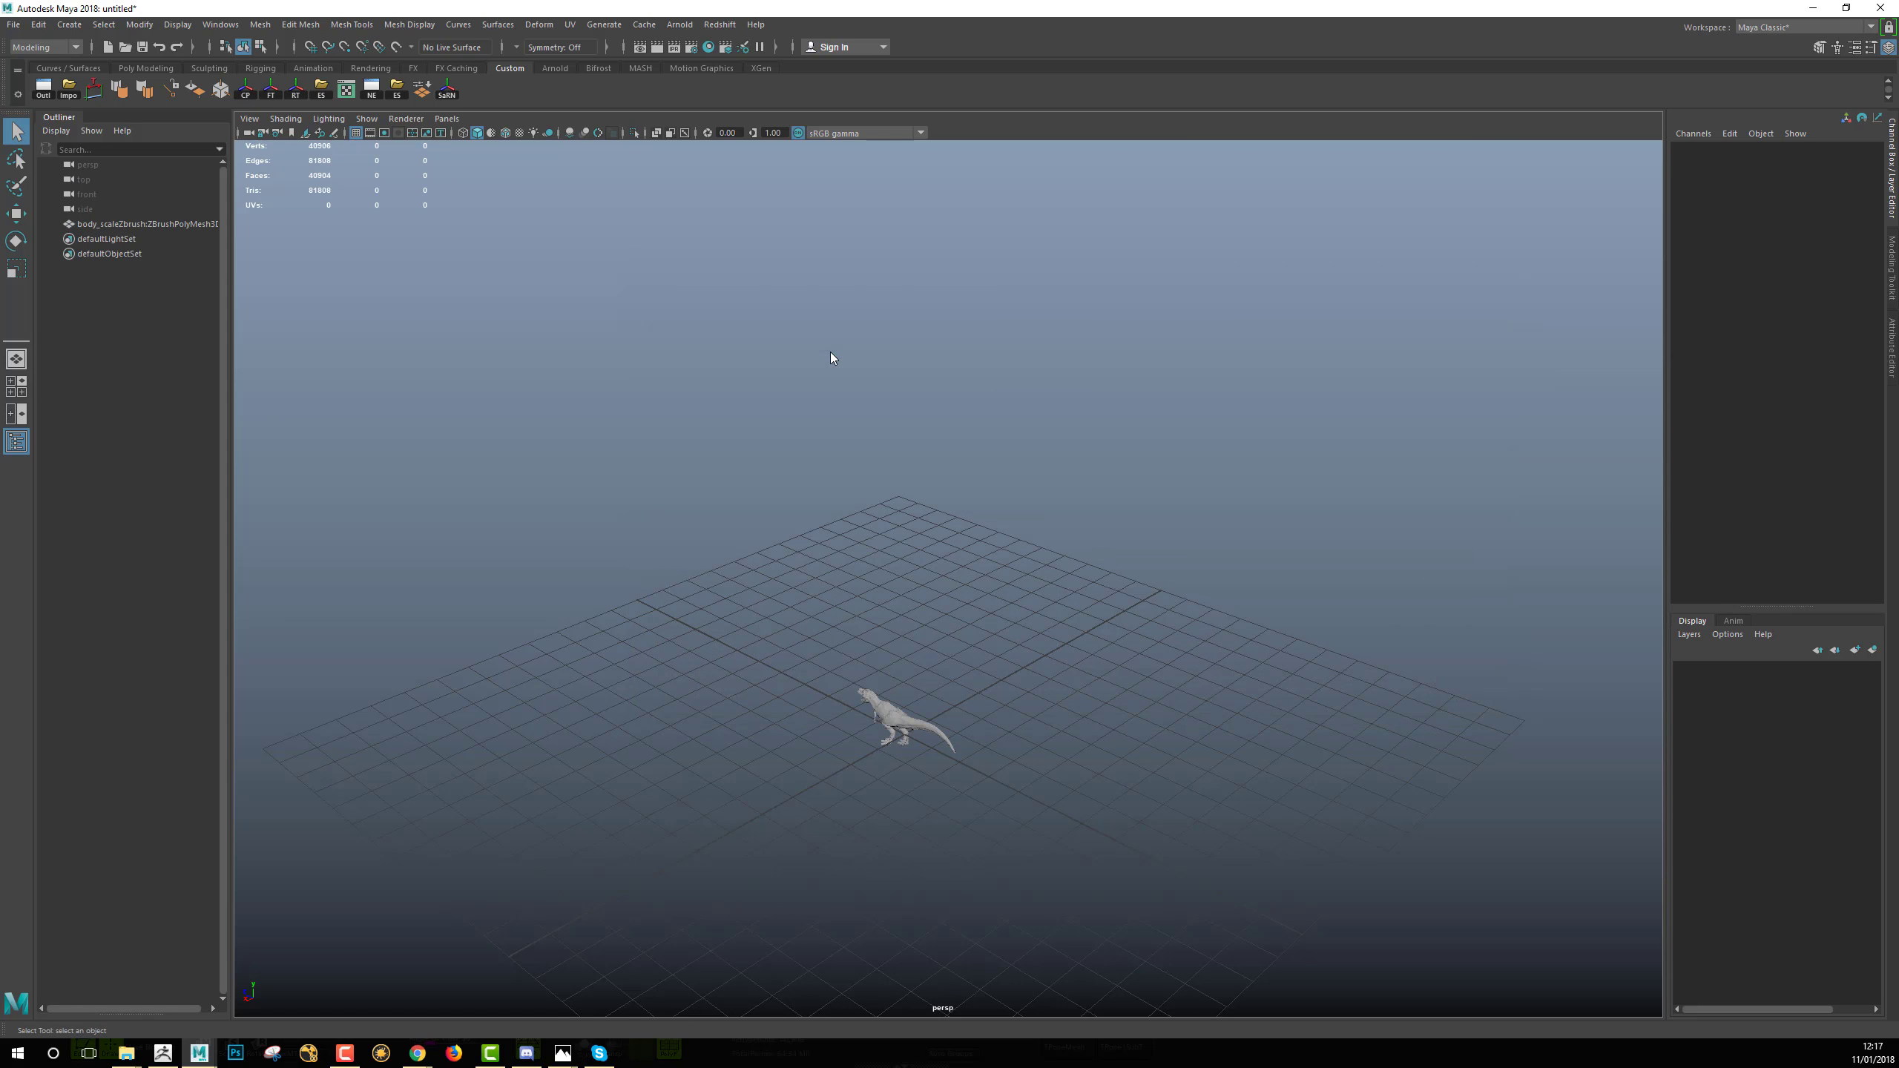
Examine the imported T-rex's scale and position against the Maya ground grid.
{"action": "left_click_drag", "start_coordinate": [838, 778], "coordinate": [1212, 686], "text": "alt"}
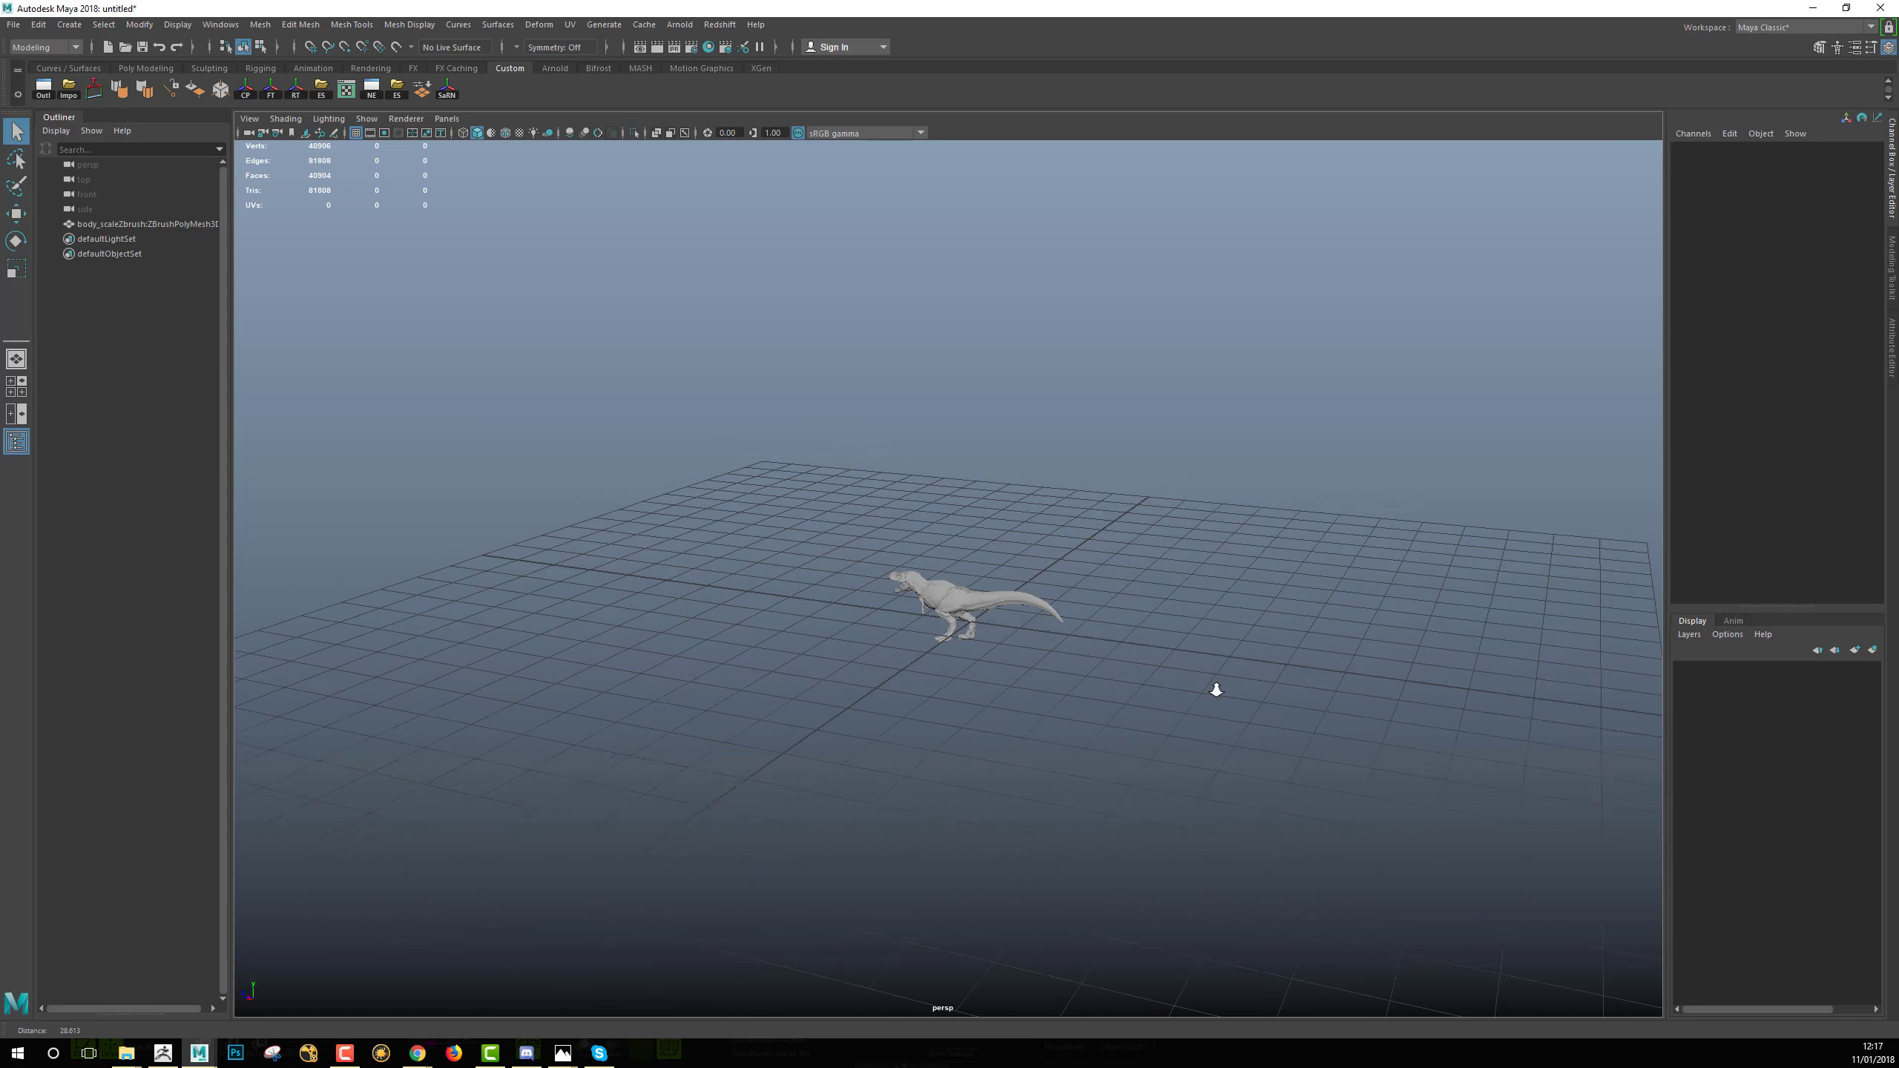
{"action": "right_click_drag", "start_coordinate": [1211, 686], "coordinate": [1346, 658], "text": "alt"}
{"action": "middle_click_drag", "start_coordinate": [1019, 651], "coordinate": [1060, 644], "text": "alt"}
{"action": "left_click_drag", "start_coordinate": [1062, 648], "coordinate": [1161, 721], "text": "alt"}
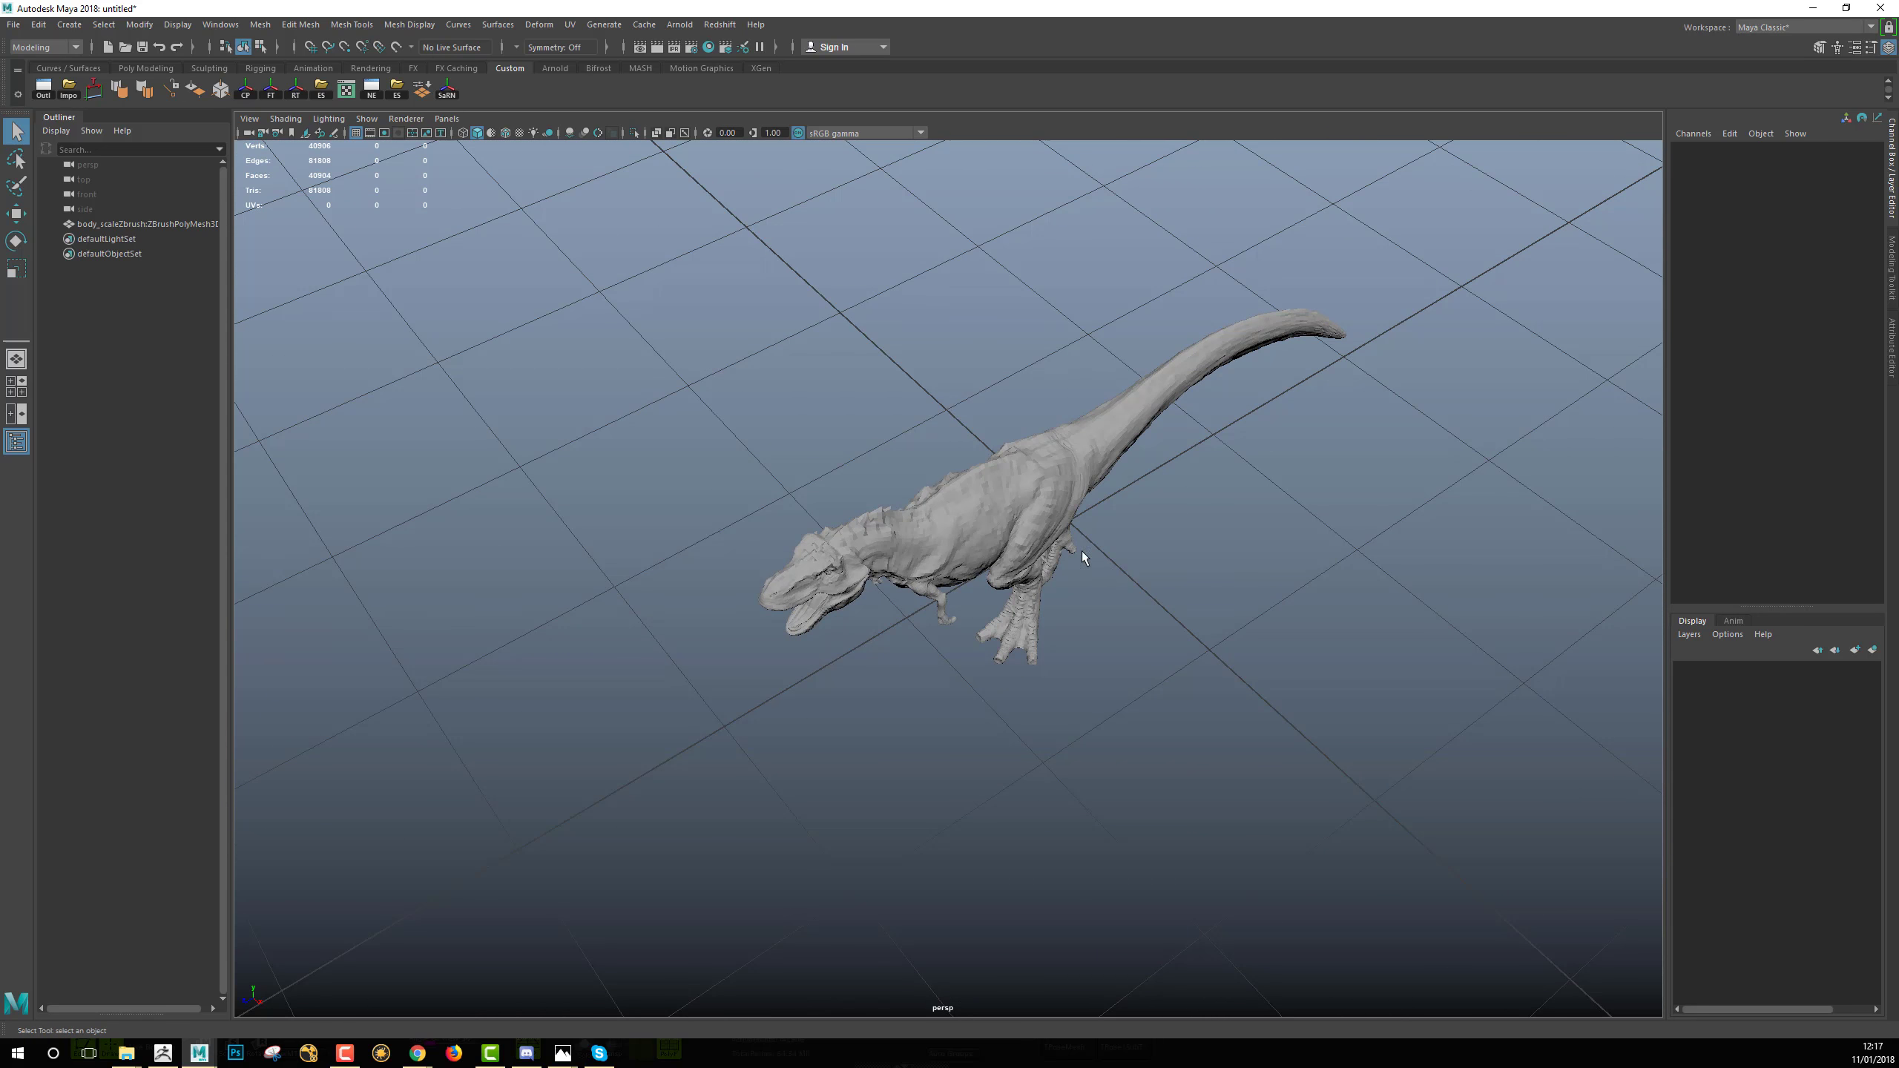
{"action": "left_click_drag", "start_coordinate": [1136, 612], "coordinate": [1050, 638], "text": "alt"}
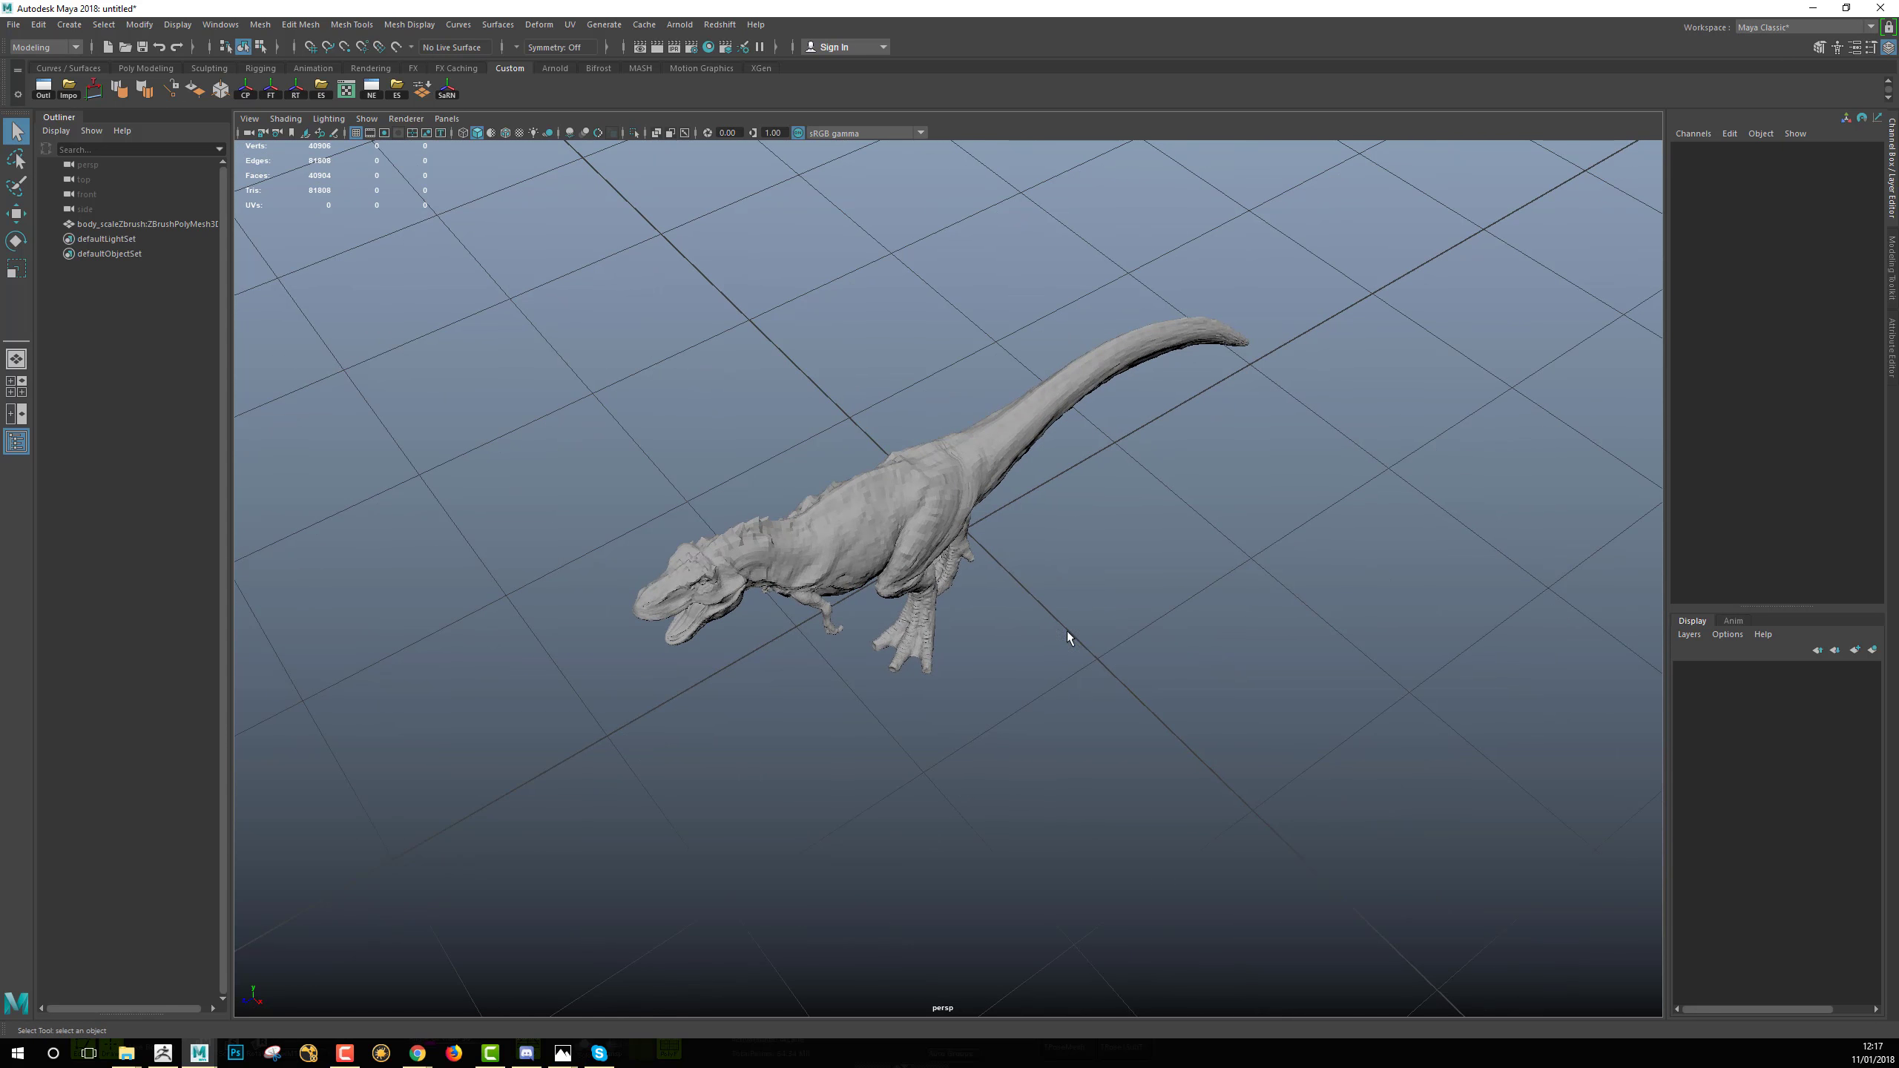
Frame the T-rex mesh in the side view and deselect it to inspect its full silhouette against the grid.
{"action": "left_click", "coordinate": [930, 551]}
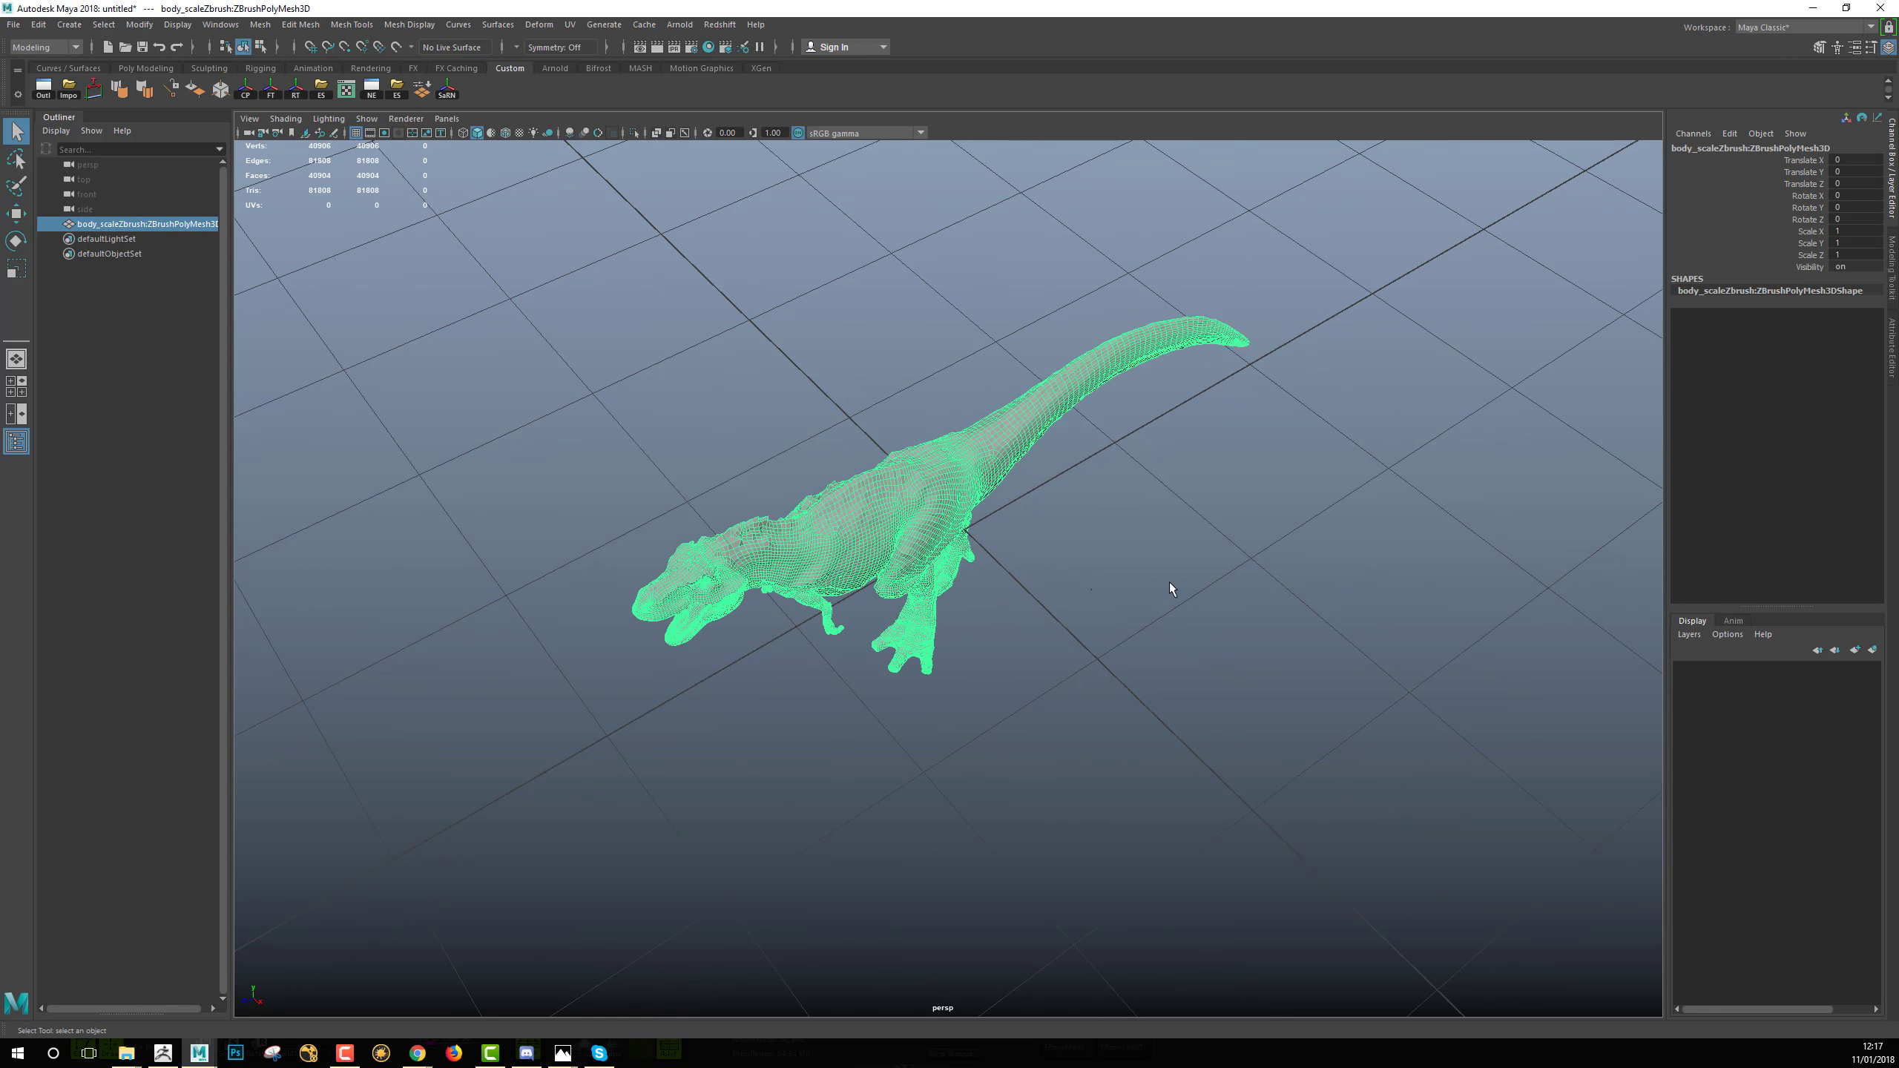
{"action": "left_click_drag", "start_coordinate": [1169, 583], "coordinate": [973, 573], "text": "alt"}
{"action": "key", "text": "space"}
{"action": "key", "text": "f"}
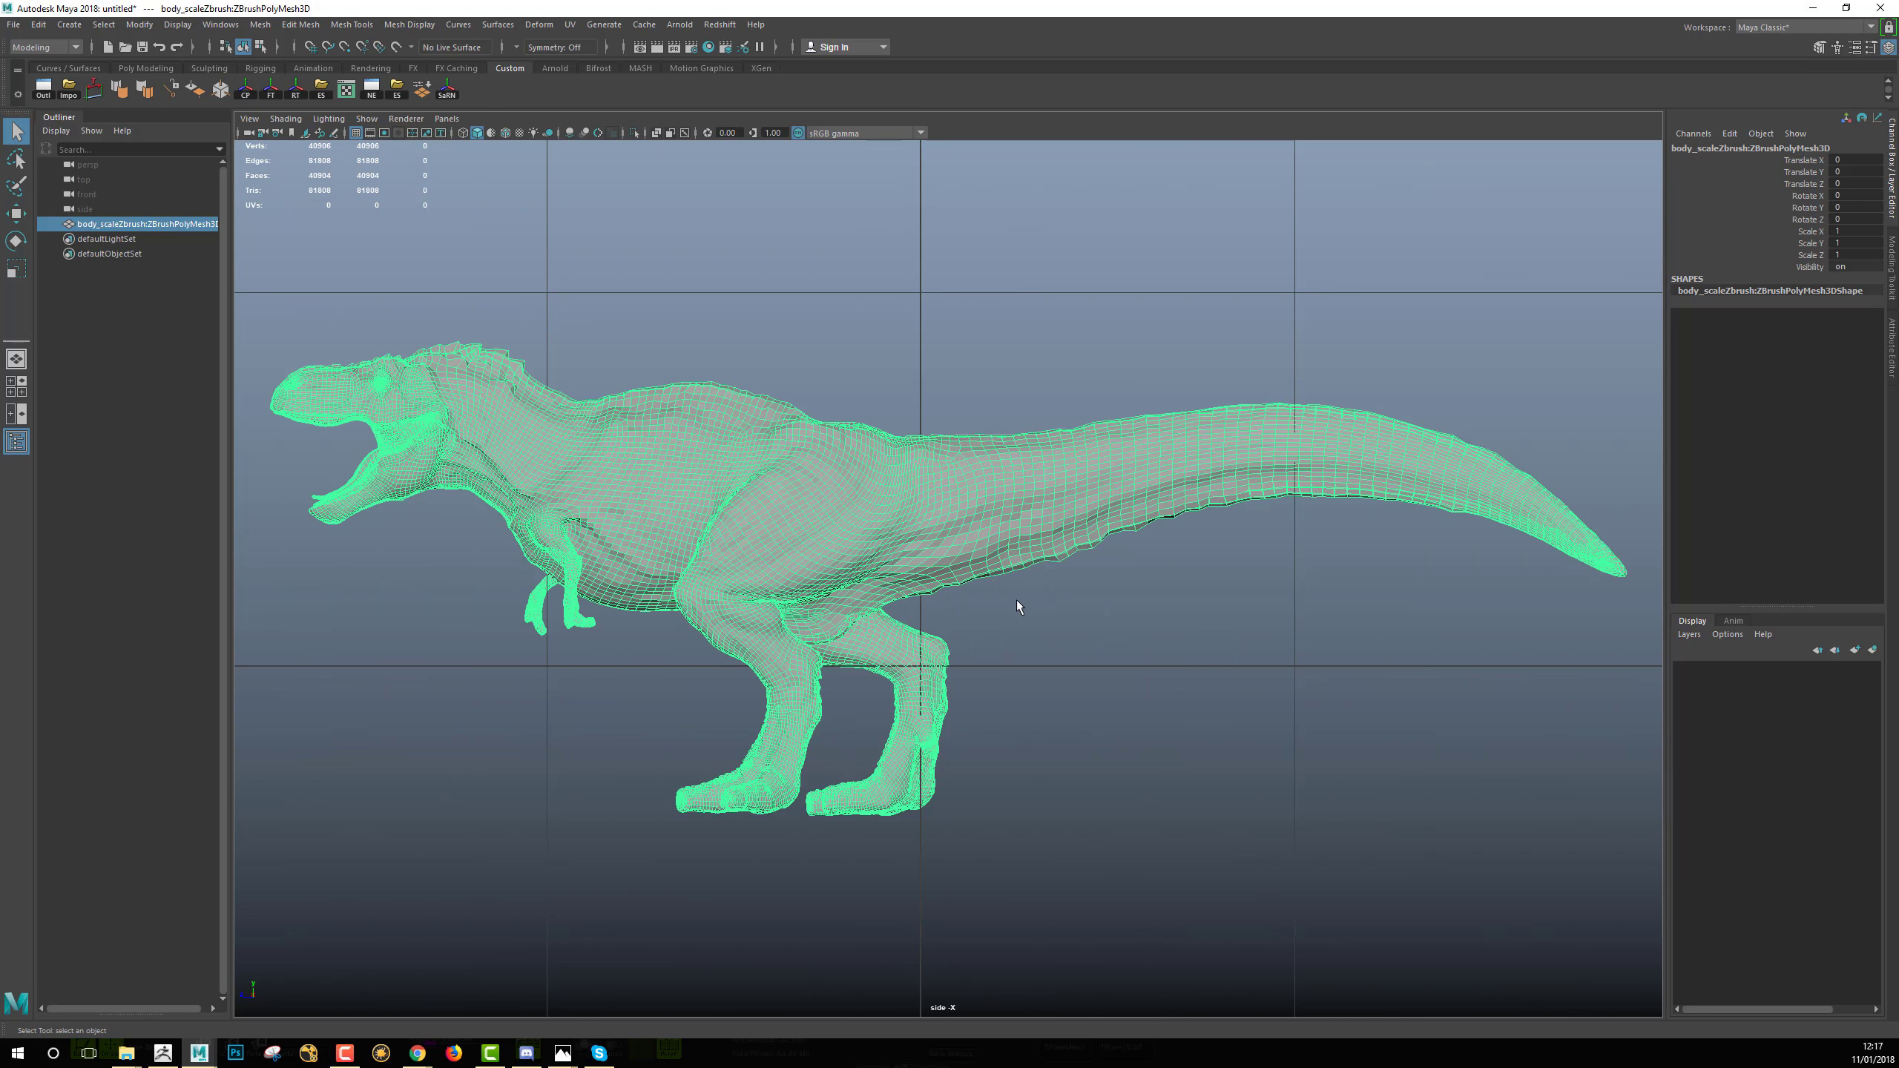
{"action": "right_click_drag", "start_coordinate": [1016, 606], "coordinate": [1208, 644], "text": "alt"}
{"action": "left_click", "coordinate": [1172, 702]}
{"action": "scroll", "coordinate": [1172, 701], "scroll_direction": "up", "scroll_amount": 3}
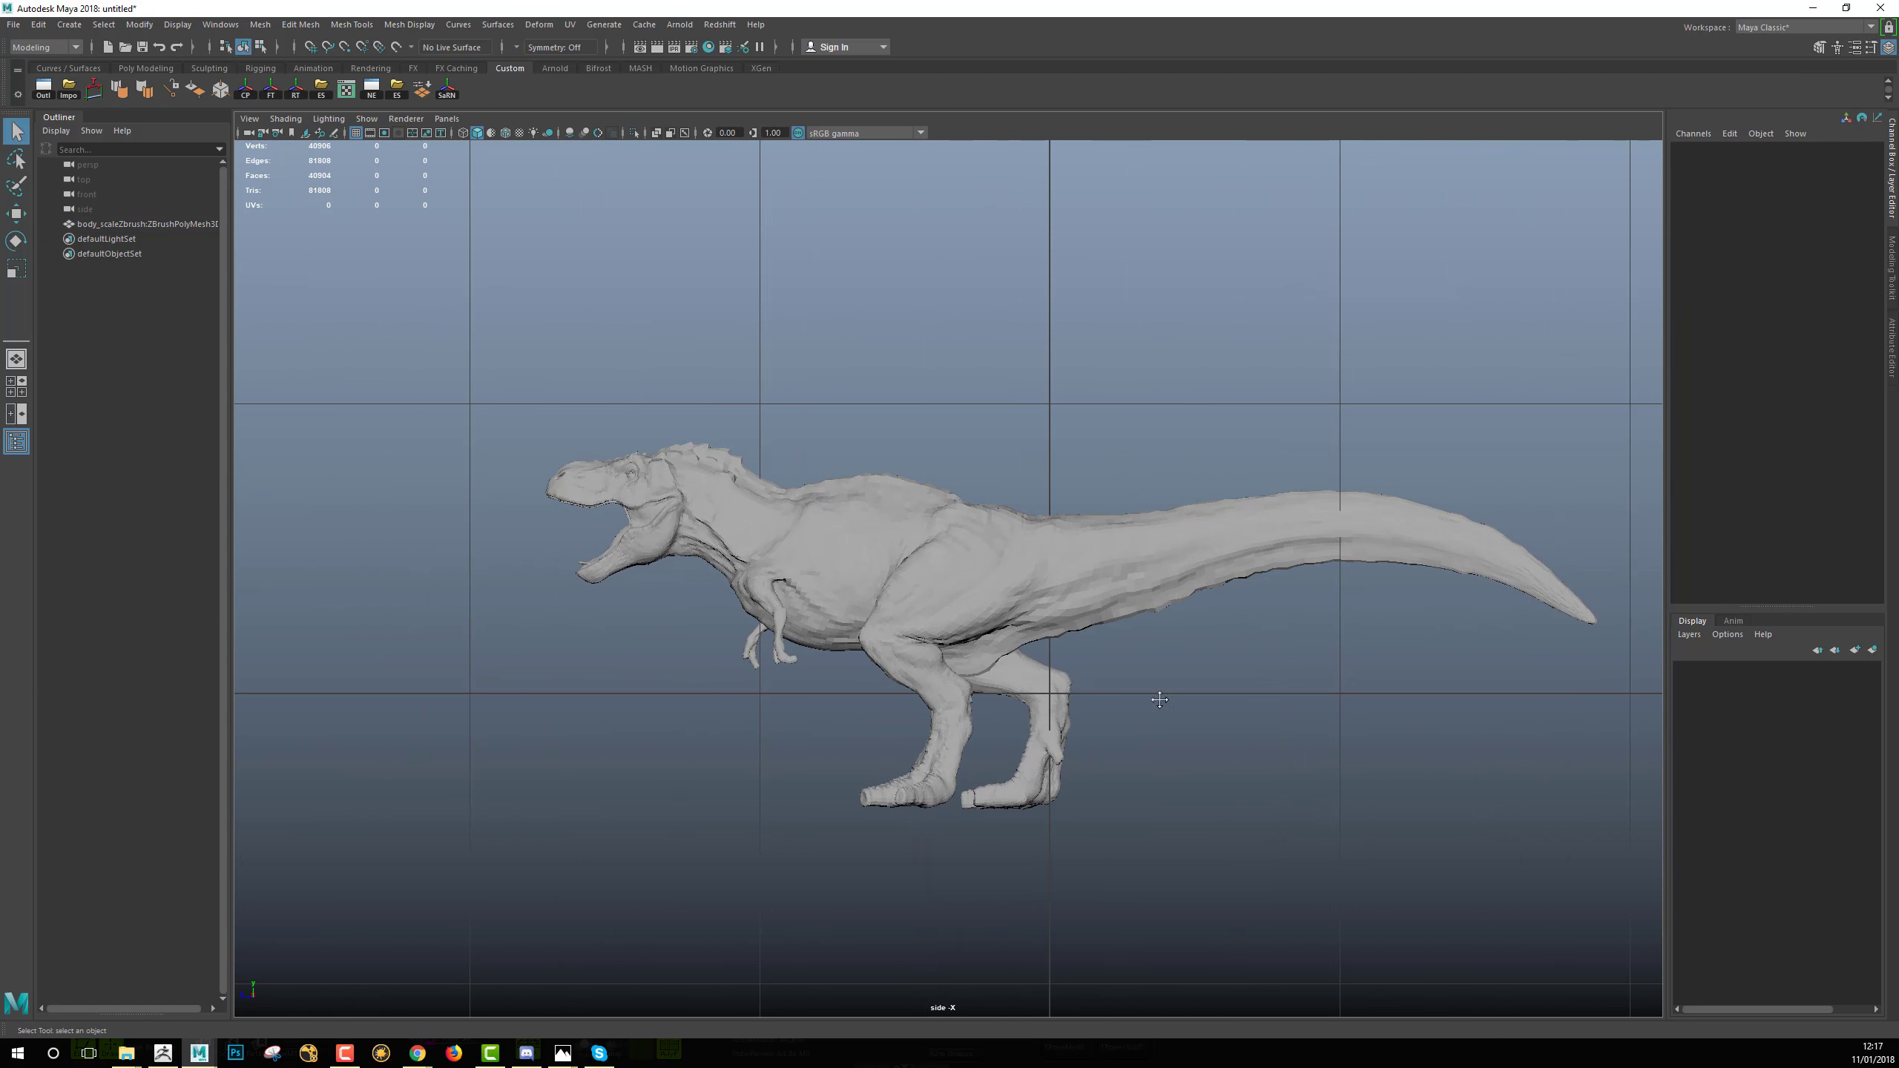
{"action": "middle_click_drag", "start_coordinate": [1158, 696], "coordinate": [1210, 702], "text": "alt"}
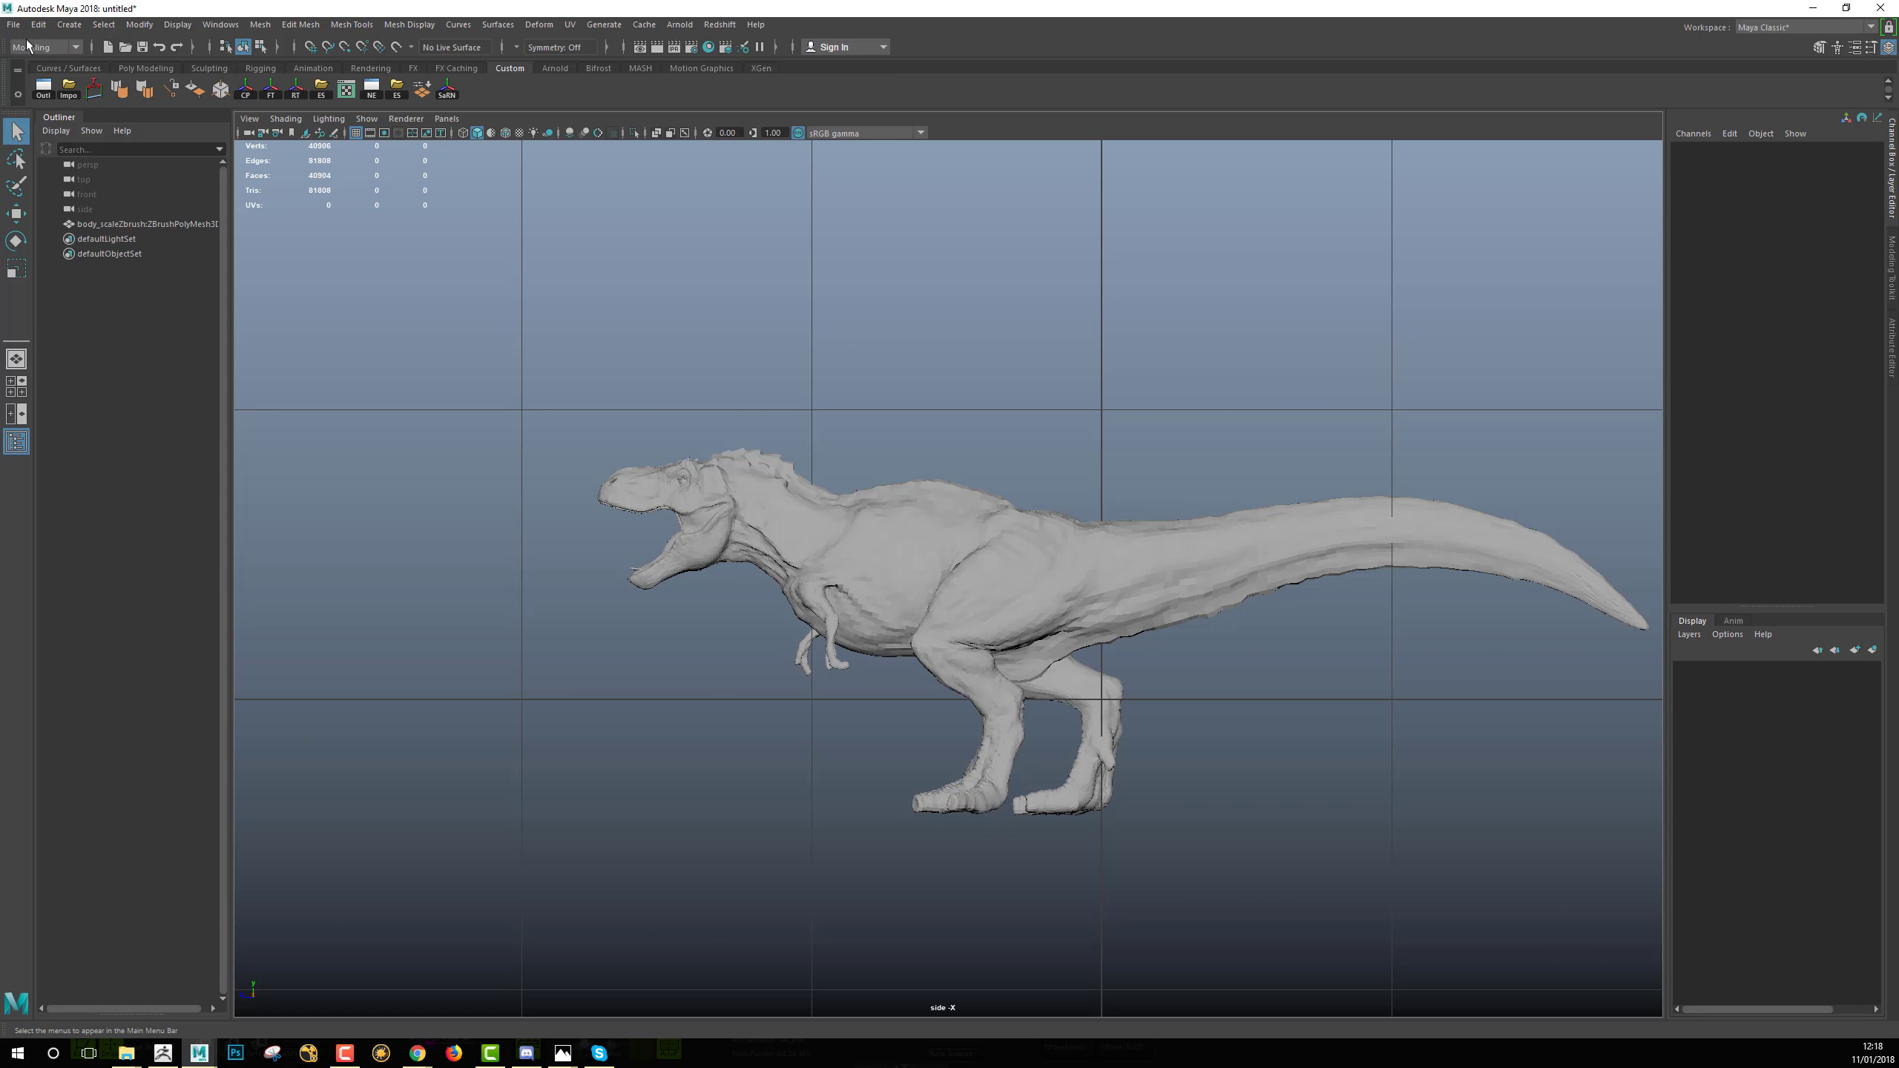
Measure the T-rex's height in the side view with the Distance Tool, from the sole of the foot up to head-top level.
{"action": "left_click", "coordinate": [77, 28]}
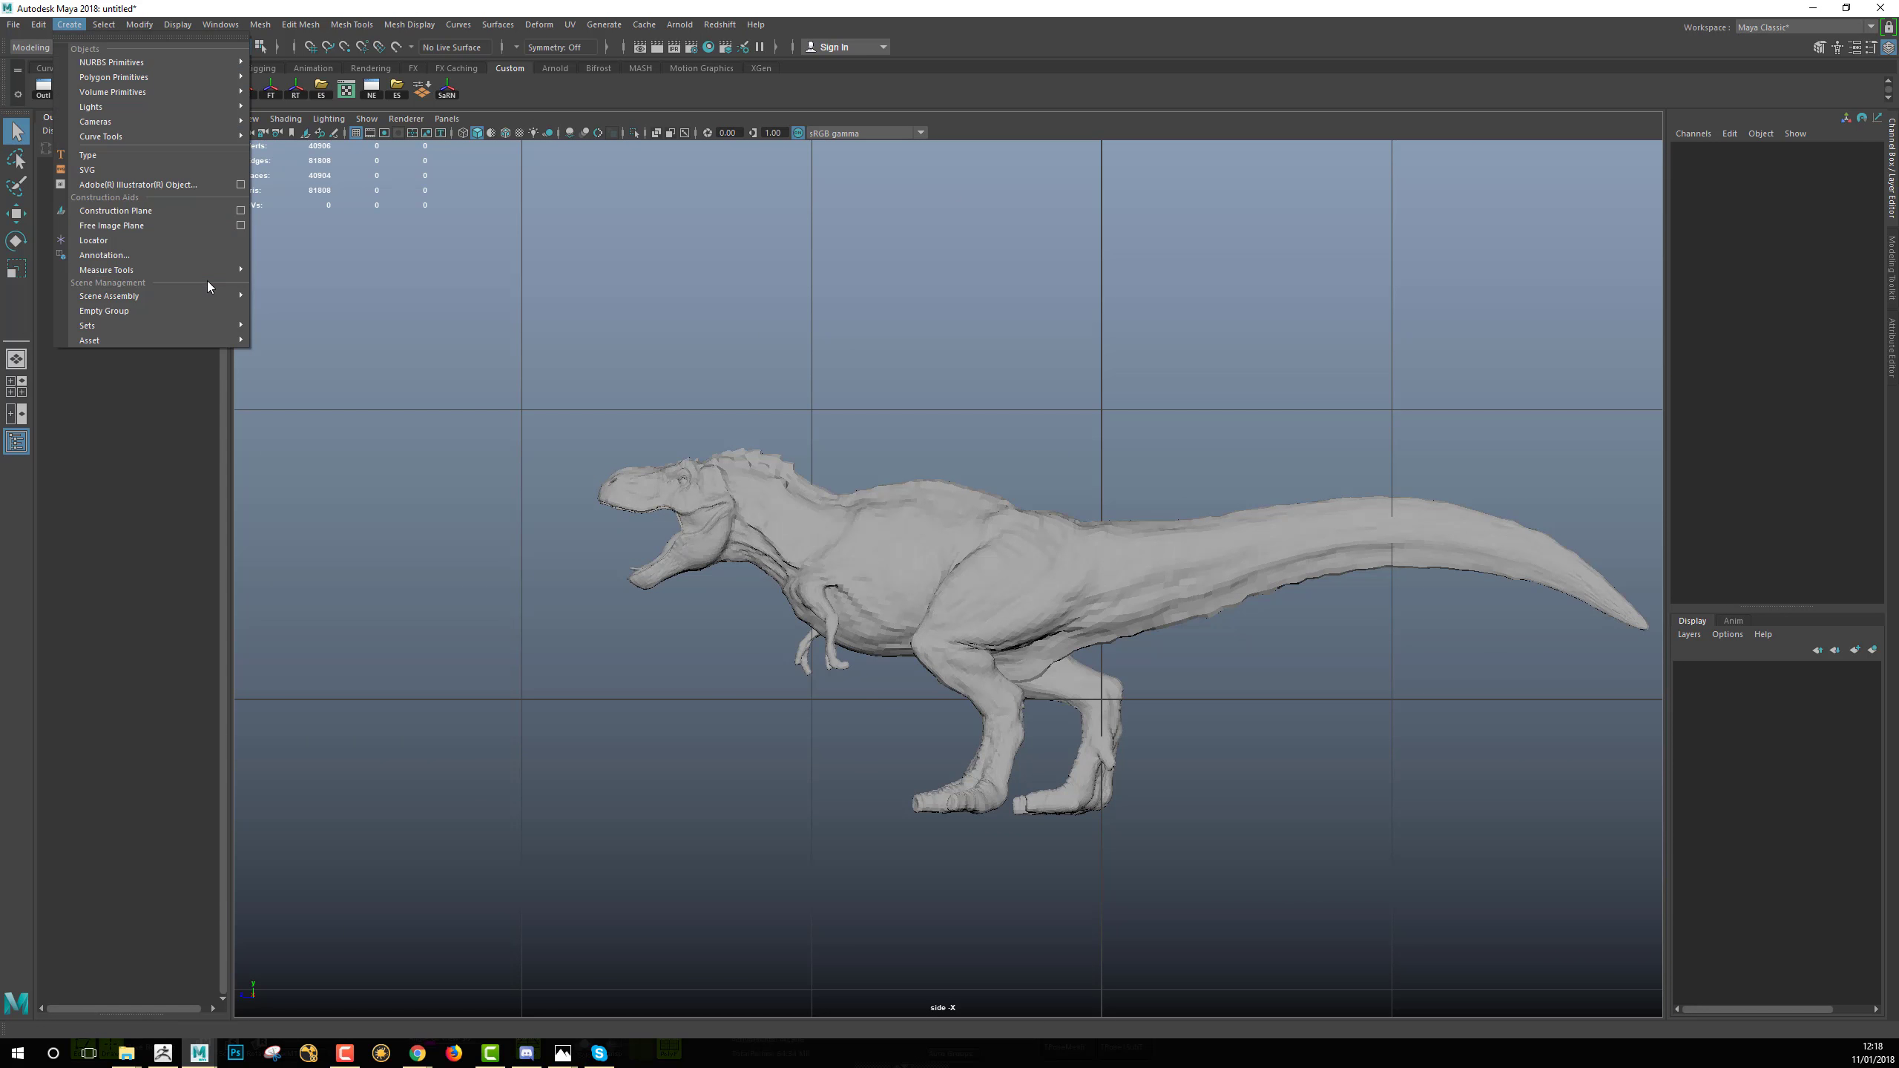
{"action": "mouse_move", "coordinate": [203, 270]}
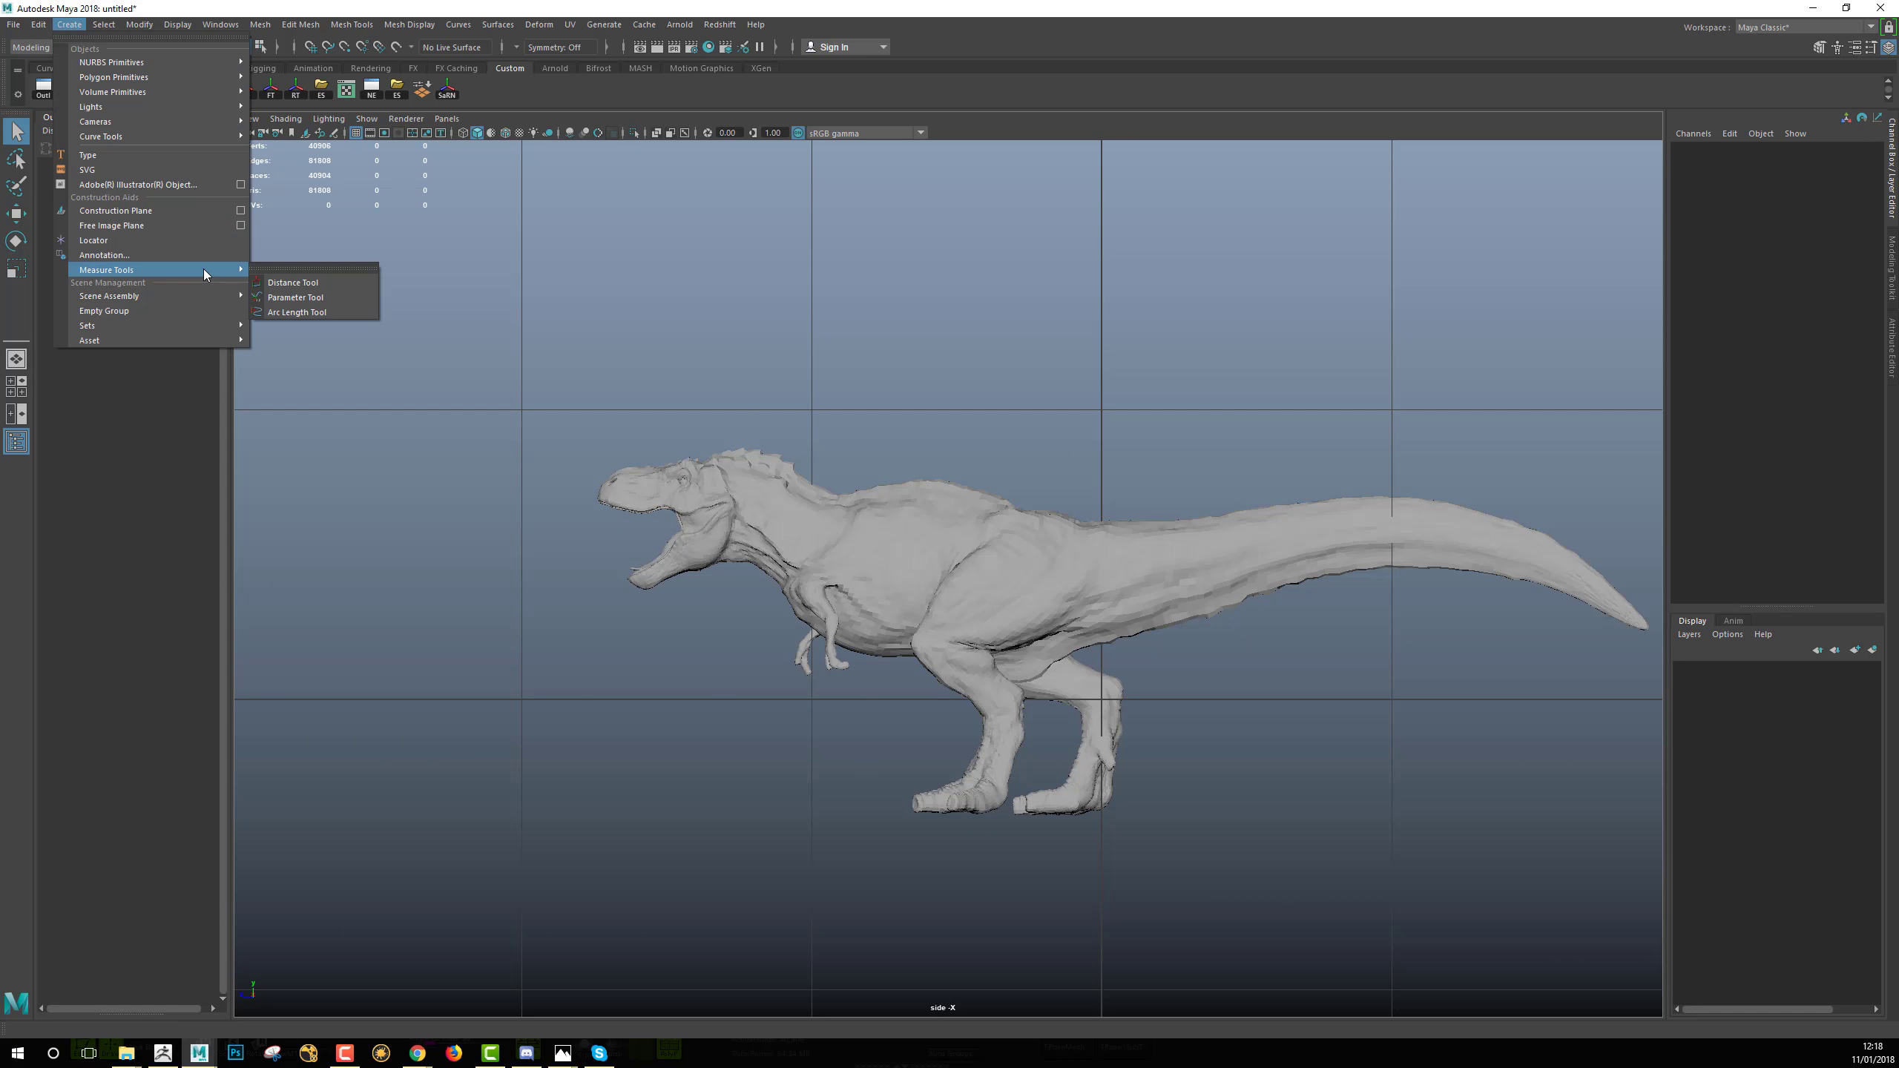
{"action": "left_click", "coordinate": [300, 282]}
{"action": "middle_click_drag", "start_coordinate": [566, 576], "coordinate": [539, 464], "text": "alt"}
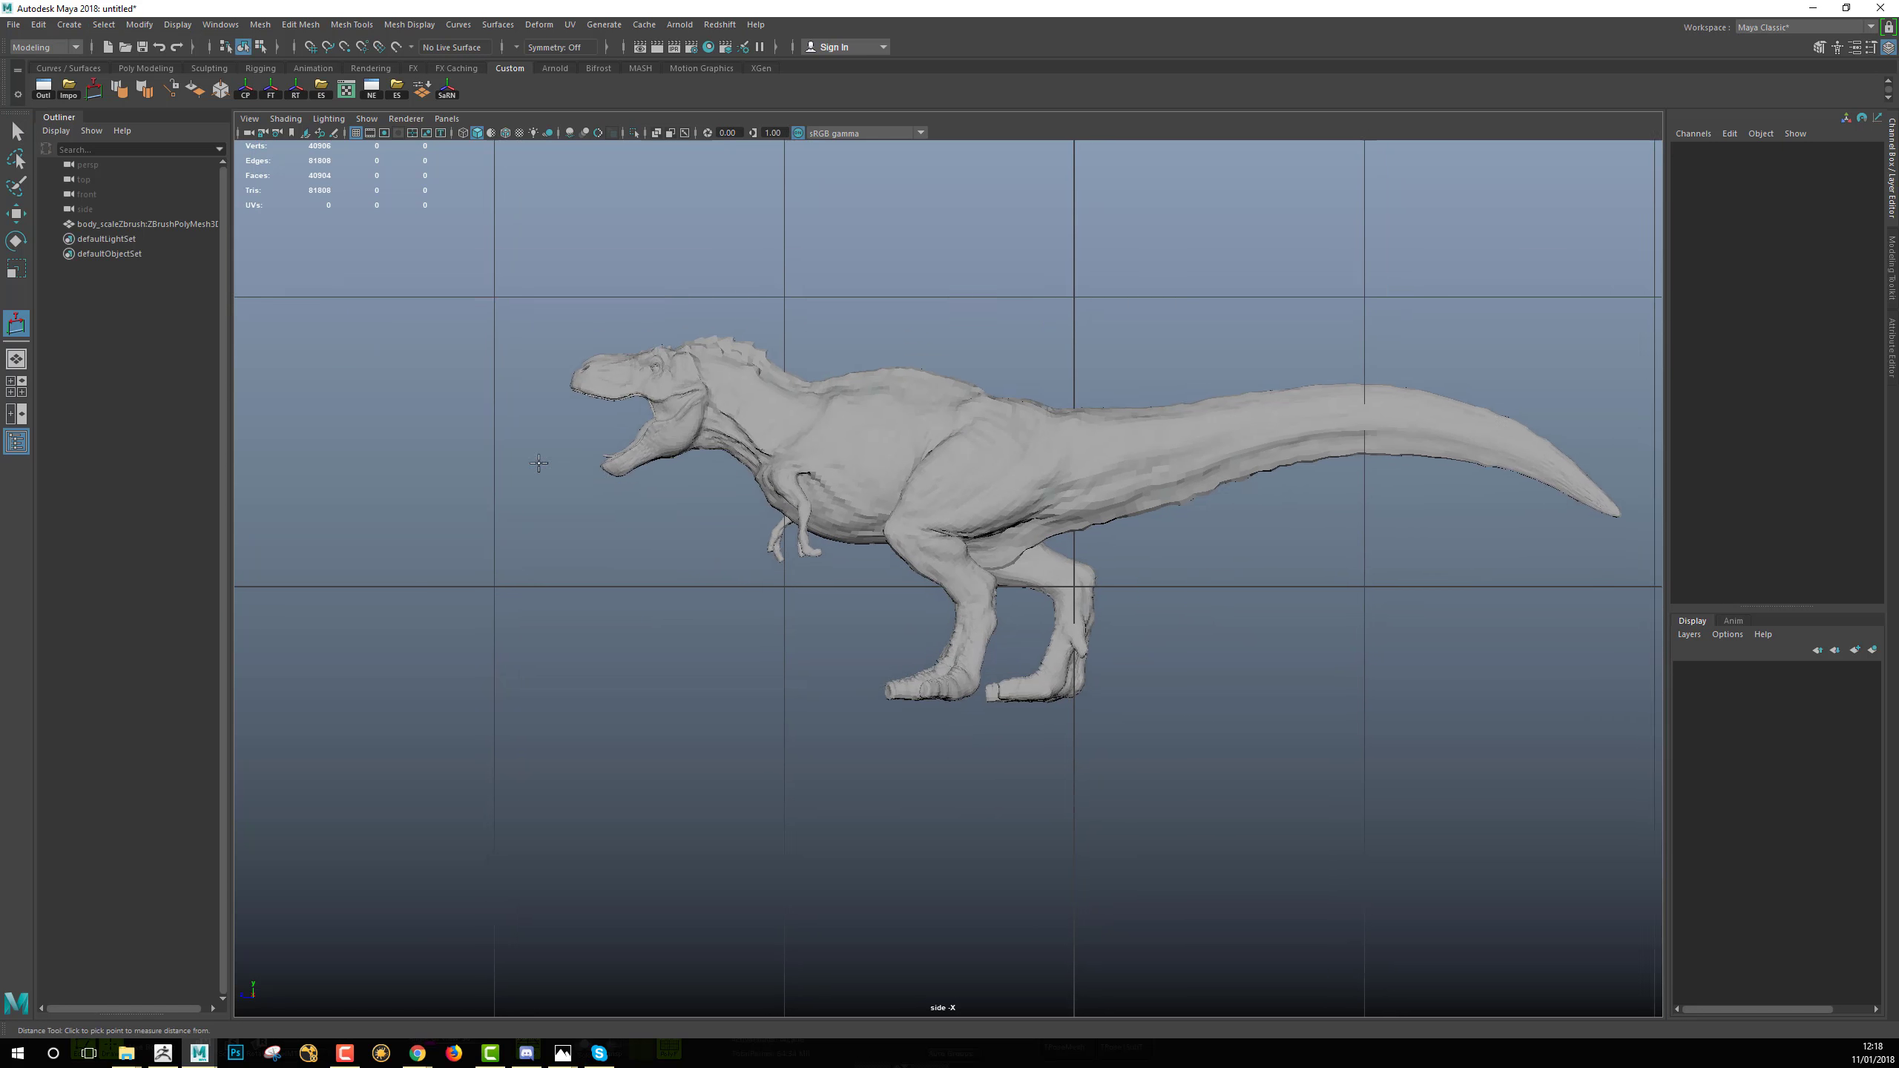
{"action": "right_click_drag", "start_coordinate": [539, 463], "coordinate": [781, 539], "text": "alt"}
{"action": "middle_click_drag", "start_coordinate": [781, 538], "coordinate": [731, 606], "text": "alt"}
{"action": "mouse_move", "coordinate": [730, 607]}
{"action": "right_mouse_down", "text": "alt"}
{"action": "mouse_move", "coordinate": [852, 666]}
{"action": "mouse_move", "coordinate": [751, 623]}
{"action": "right_mouse_up", "text": "alt"}
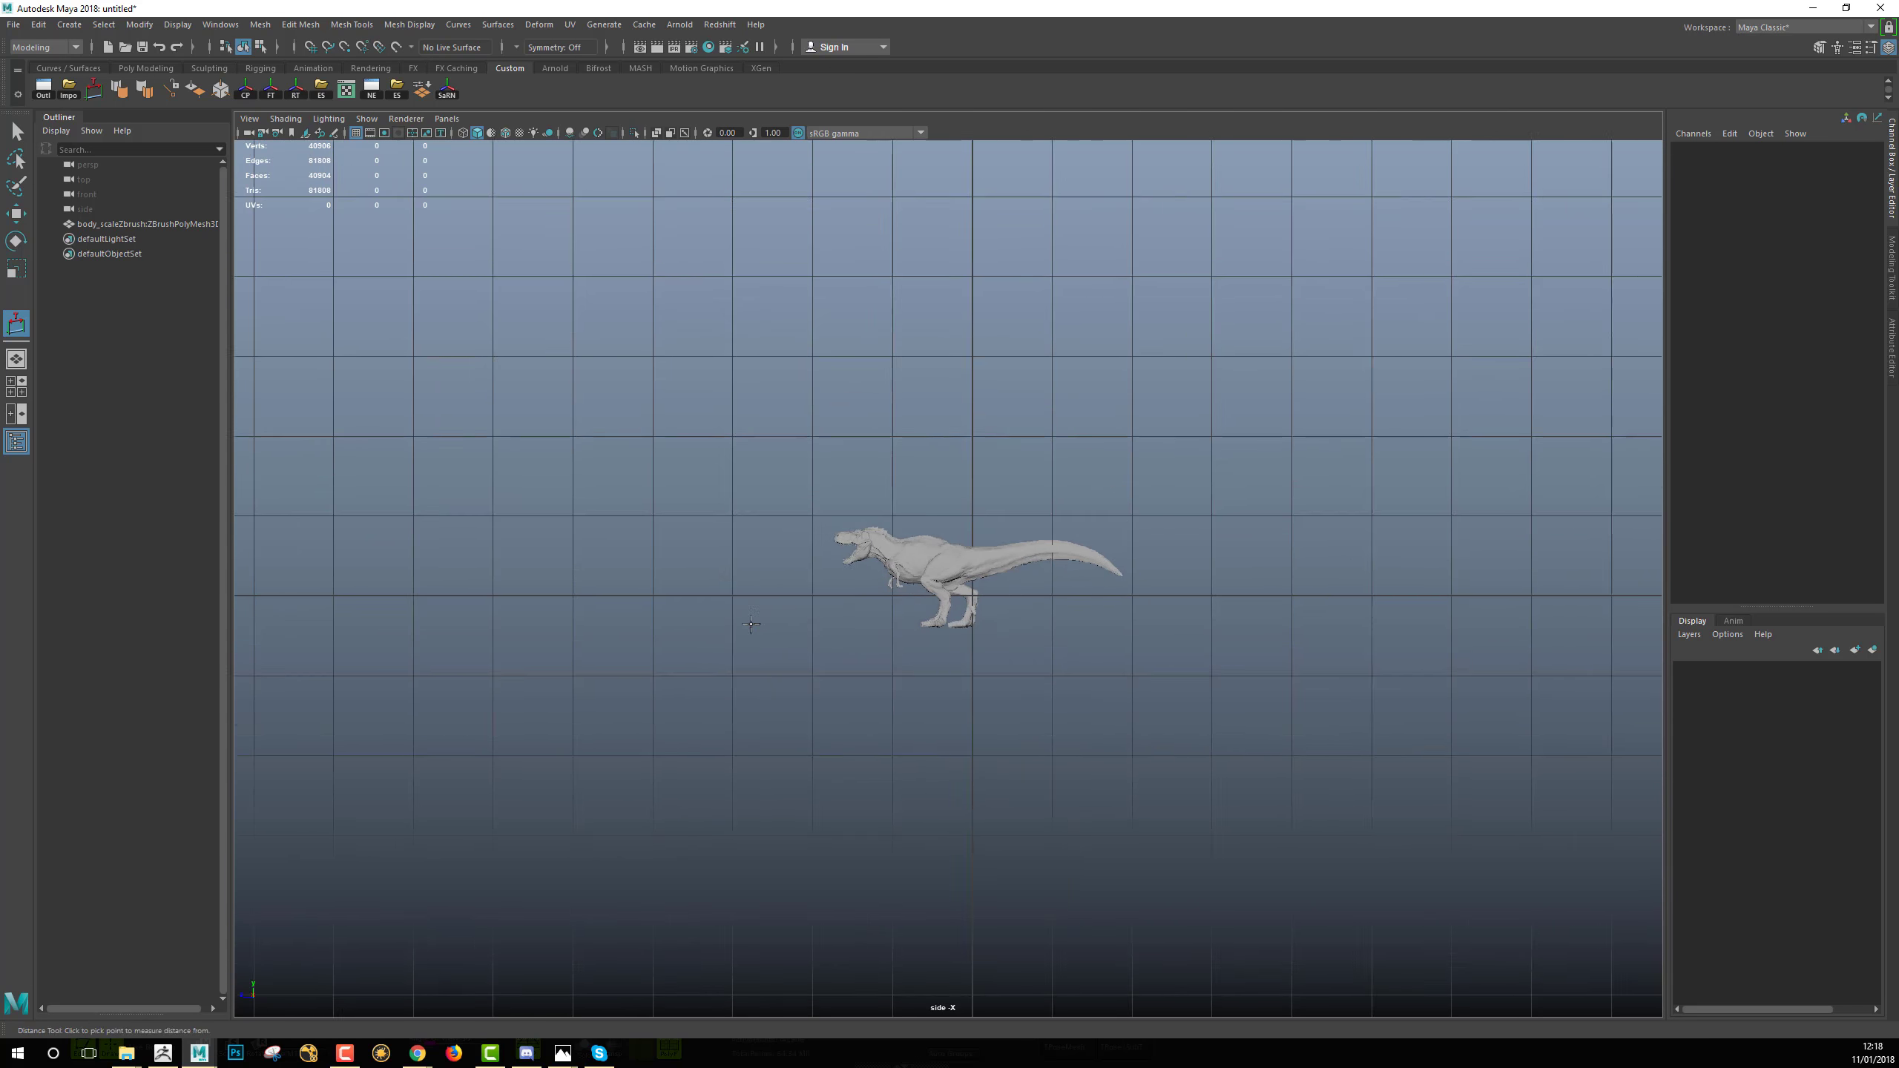
{"action": "middle_click_drag", "start_coordinate": [750, 623], "coordinate": [657, 678], "text": "alt"}
{"action": "right_click_drag", "start_coordinate": [690, 657], "coordinate": [1461, 822], "text": "alt"}
{"action": "middle_click_drag", "start_coordinate": [655, 726], "coordinate": [879, 681], "text": "alt"}
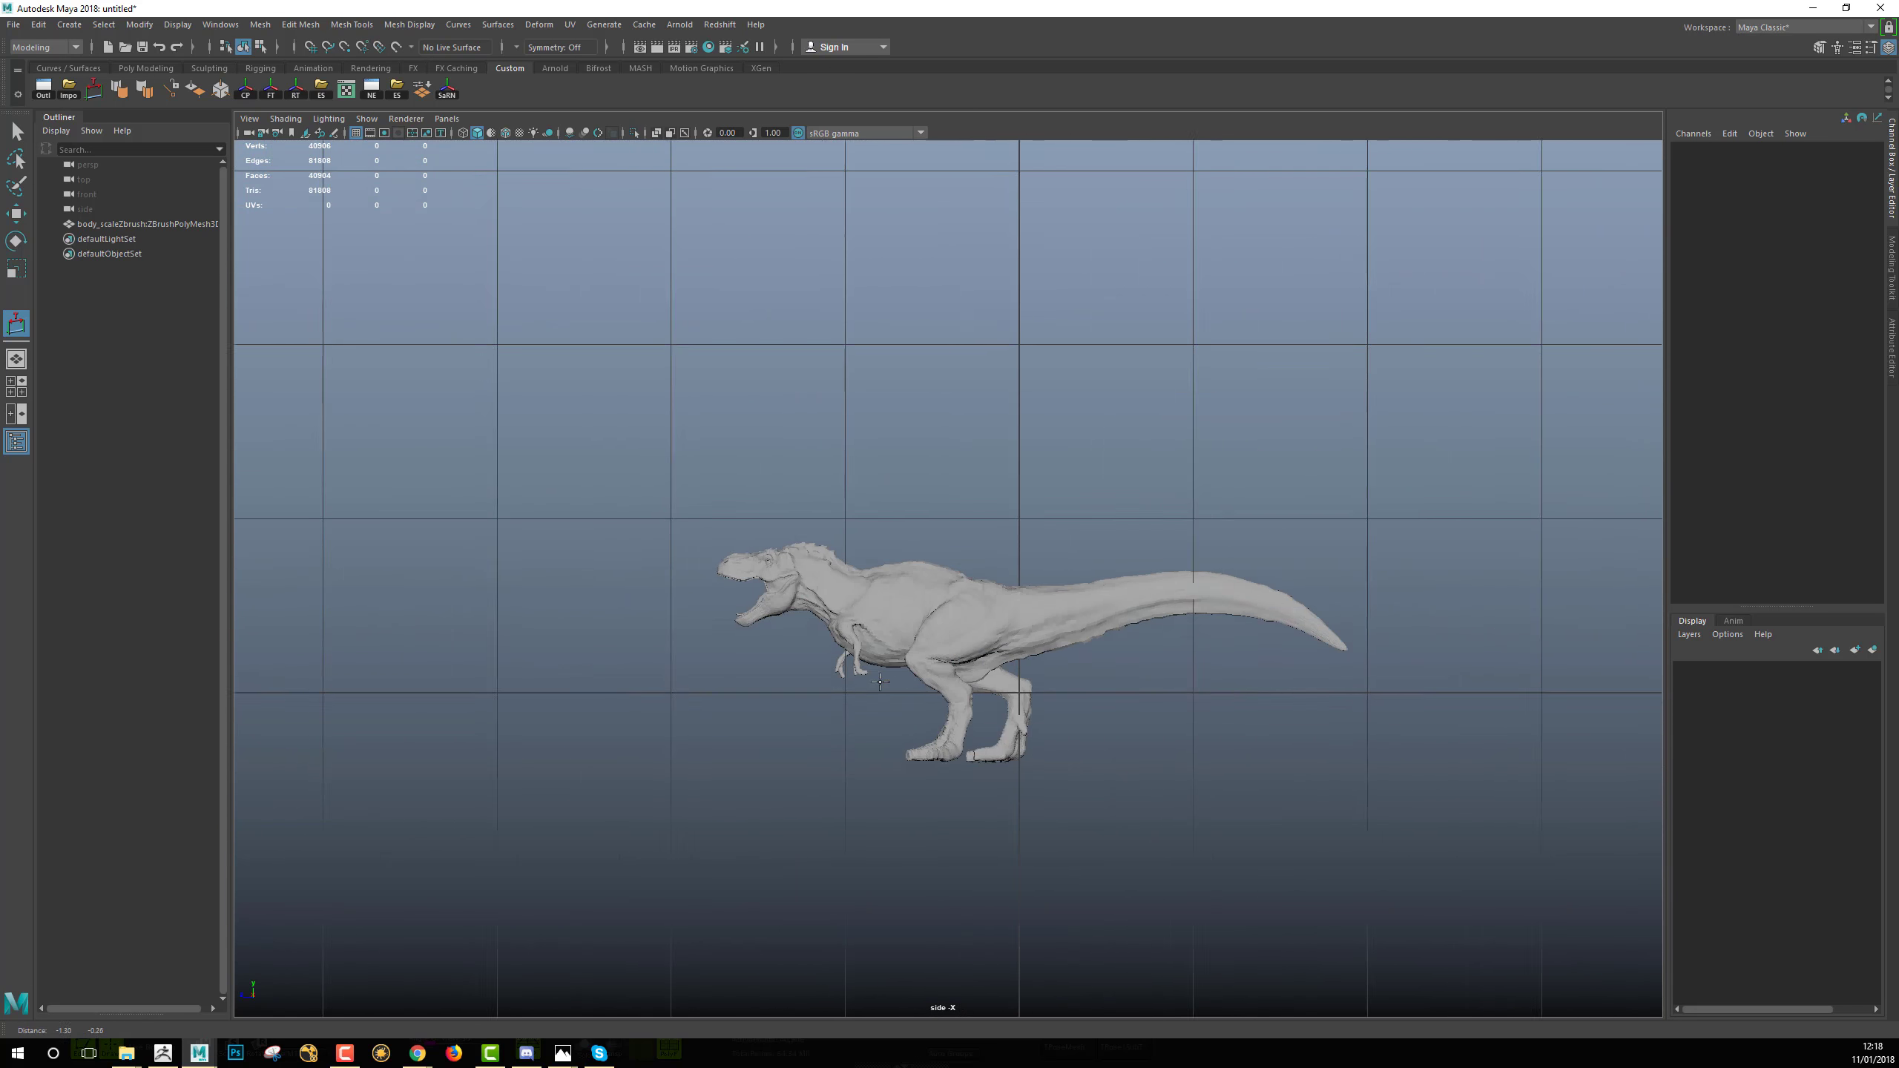
{"action": "scroll", "coordinate": [937, 809], "scroll_direction": "up", "scroll_amount": 1}
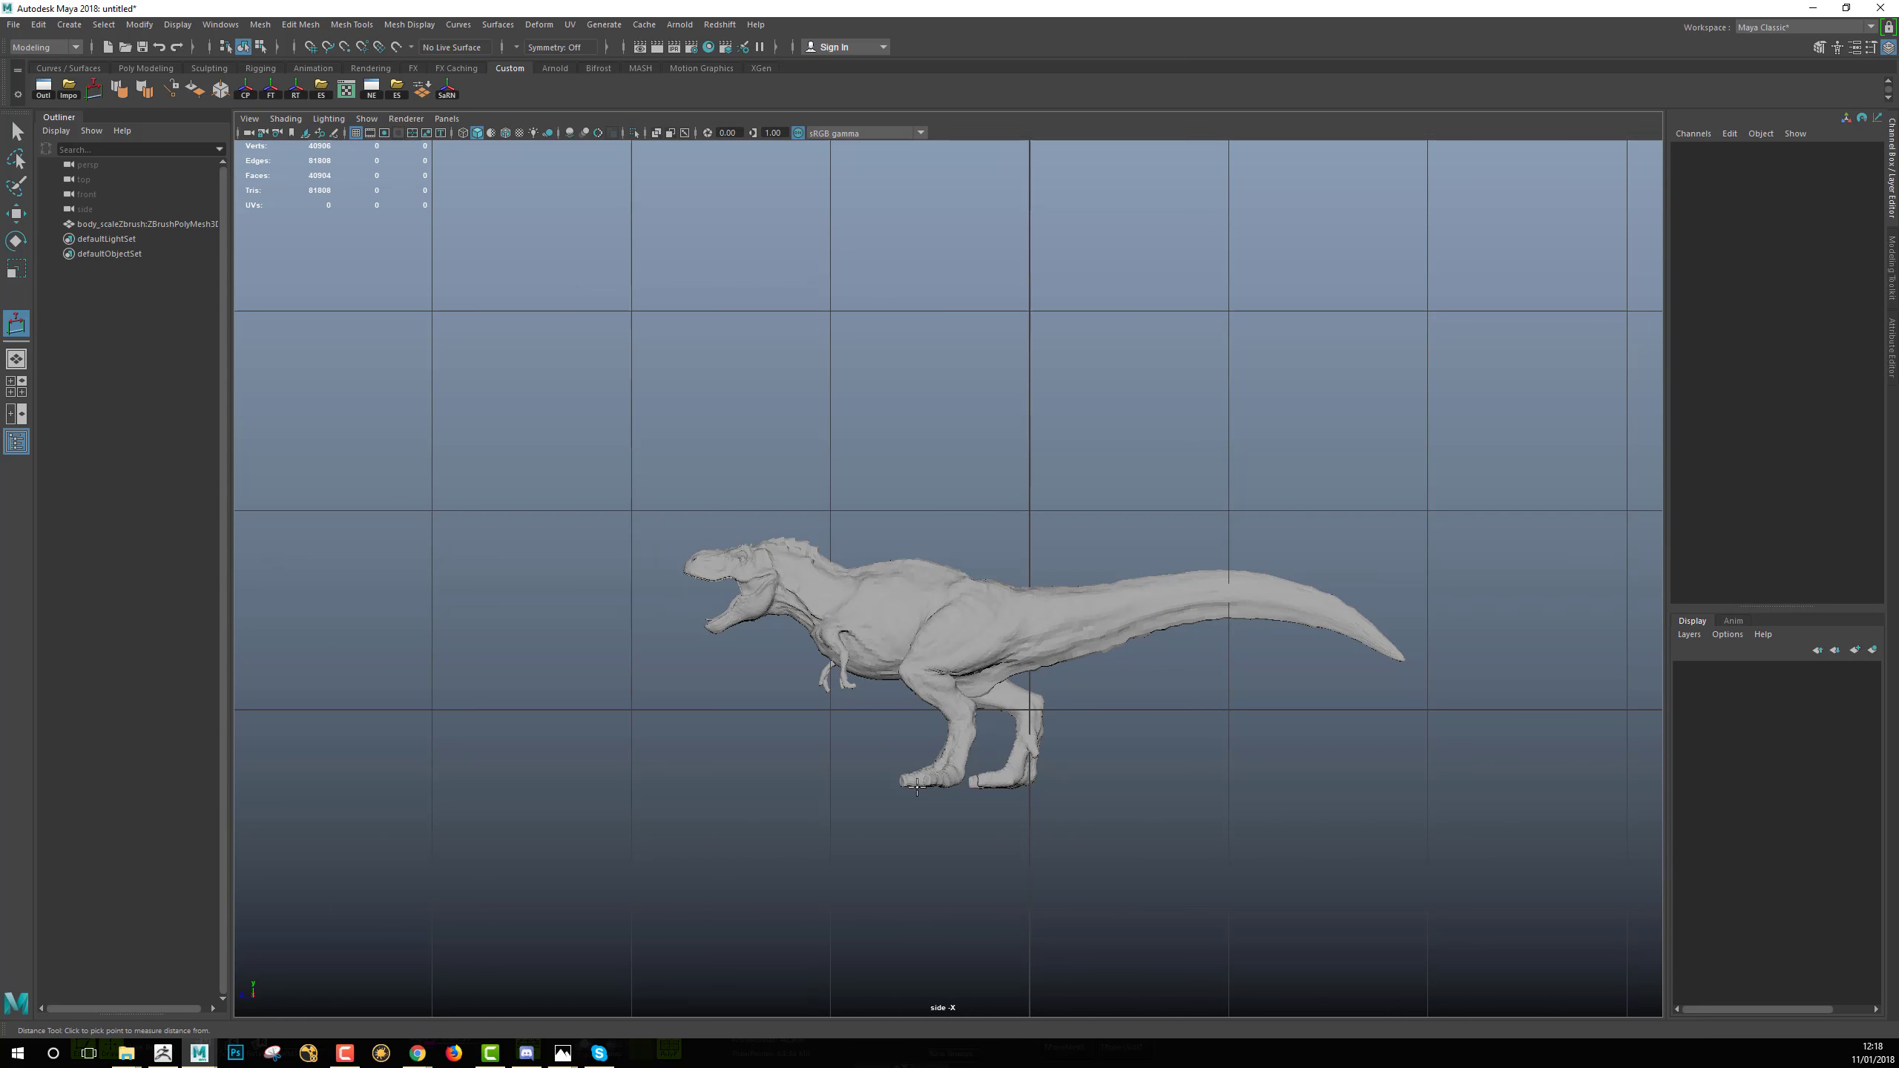
{"action": "left_click", "coordinate": [921, 787]}
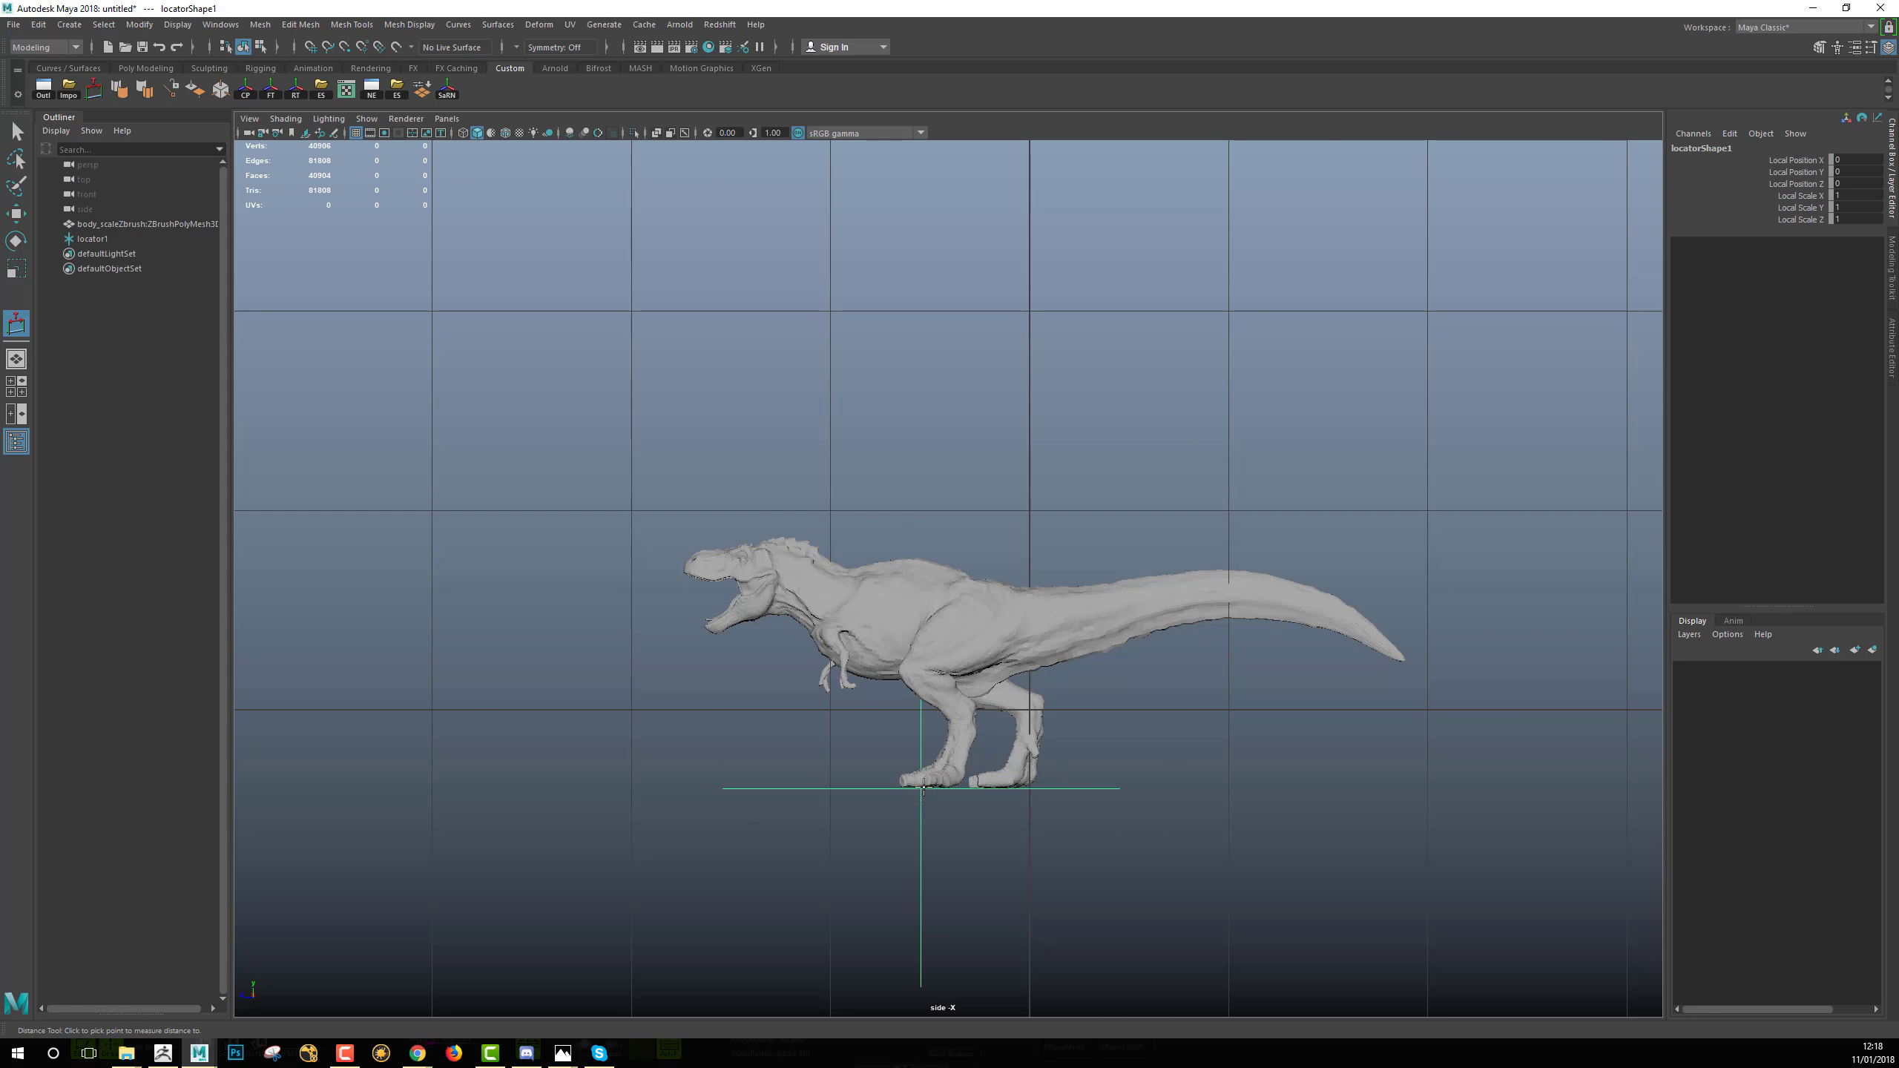
{"action": "left_click", "coordinate": [912, 532]}
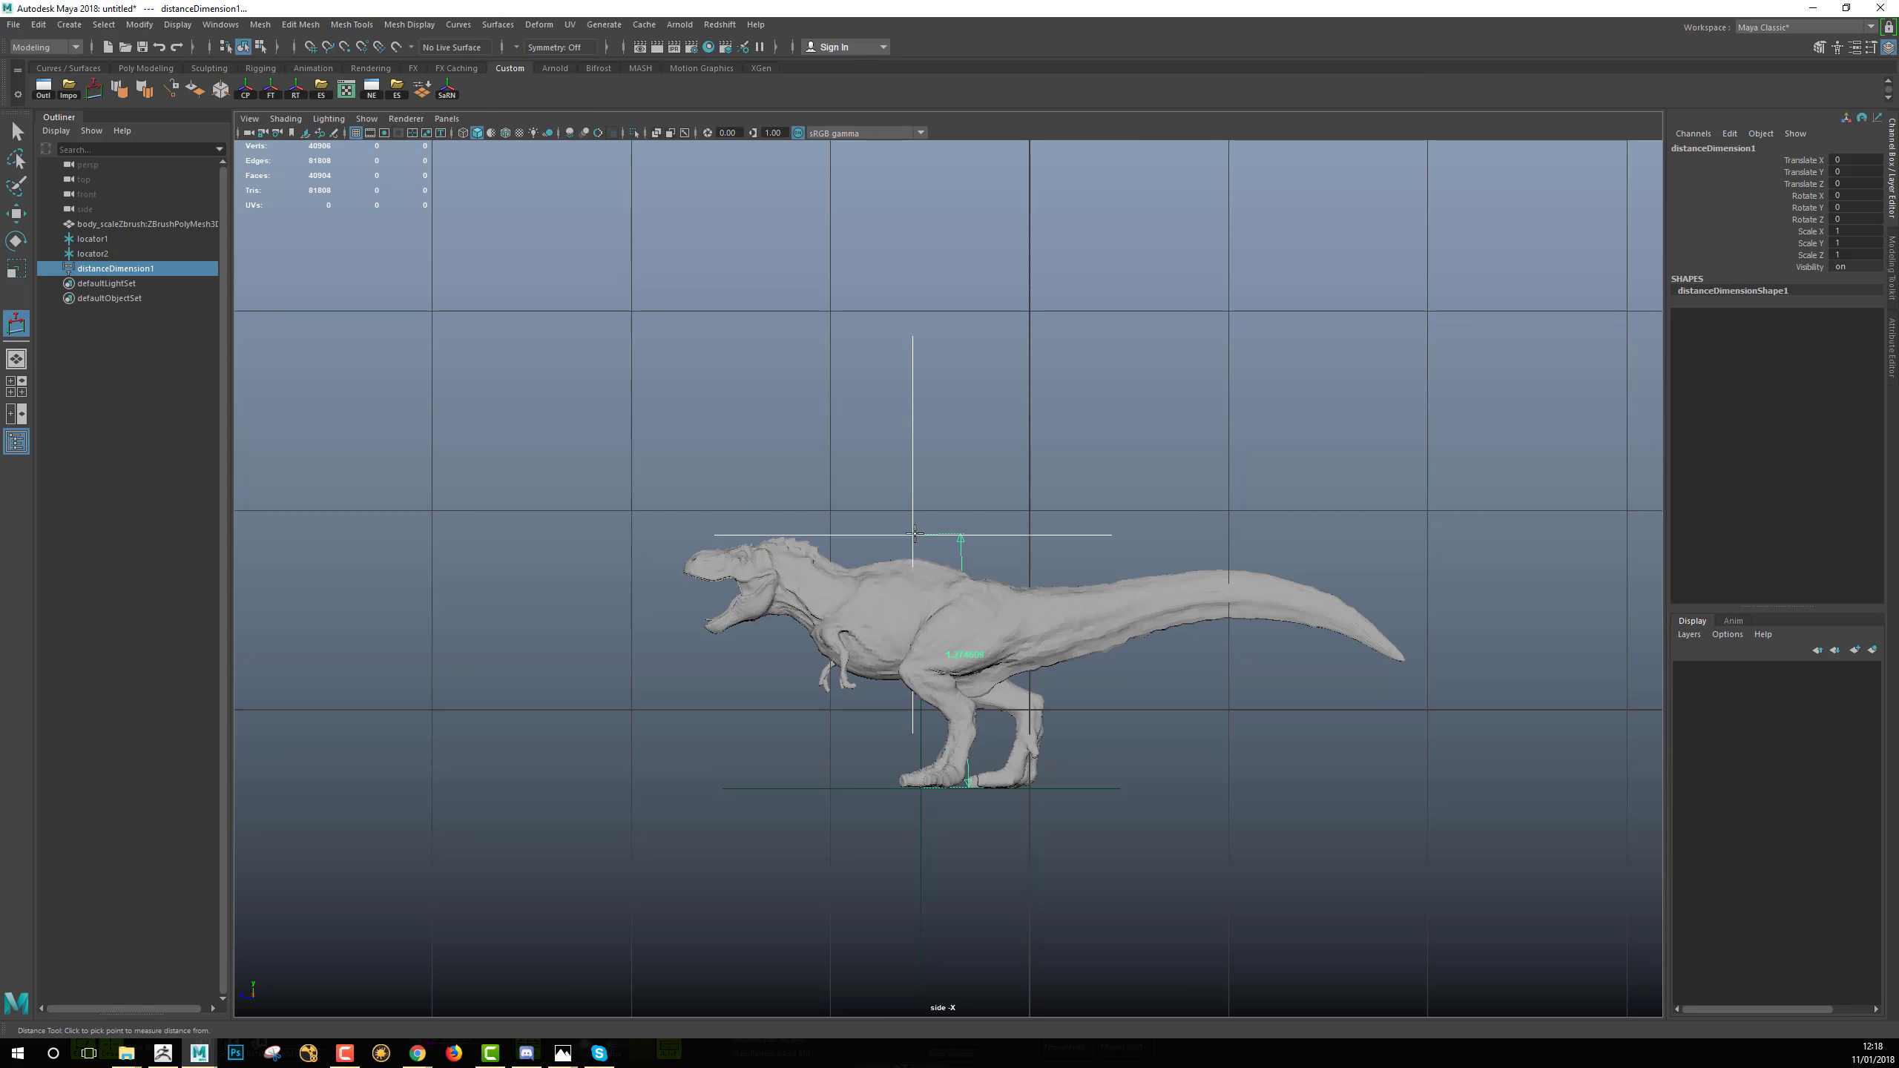
Examine the height measurement alongside the T-rex's body in the side view.
{"action": "scroll", "coordinate": [787, 547], "scroll_direction": "up", "scroll_amount": 3}
{"action": "scroll", "coordinate": [805, 454], "scroll_direction": "down", "scroll_amount": 4}
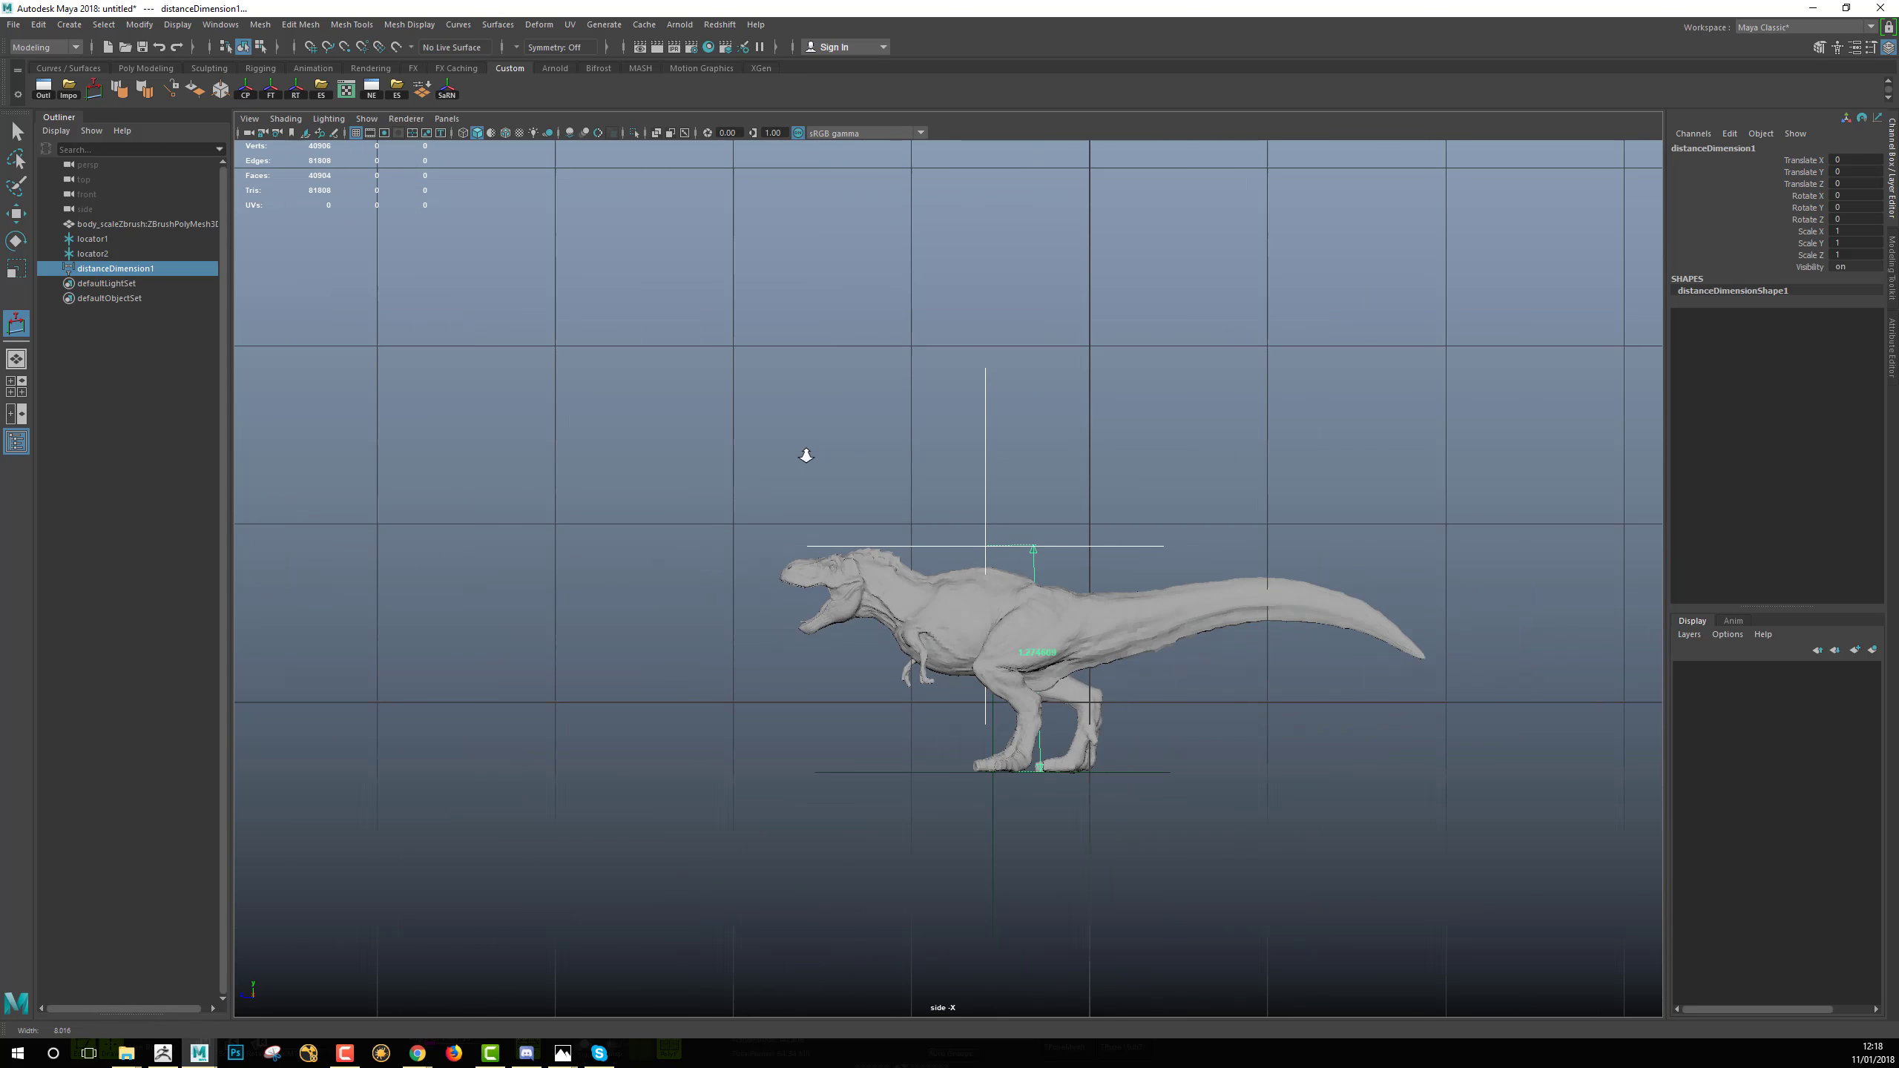
{"action": "right_click_drag", "start_coordinate": [888, 562], "coordinate": [1282, 656], "text": "alt"}
{"action": "key", "text": "w"}
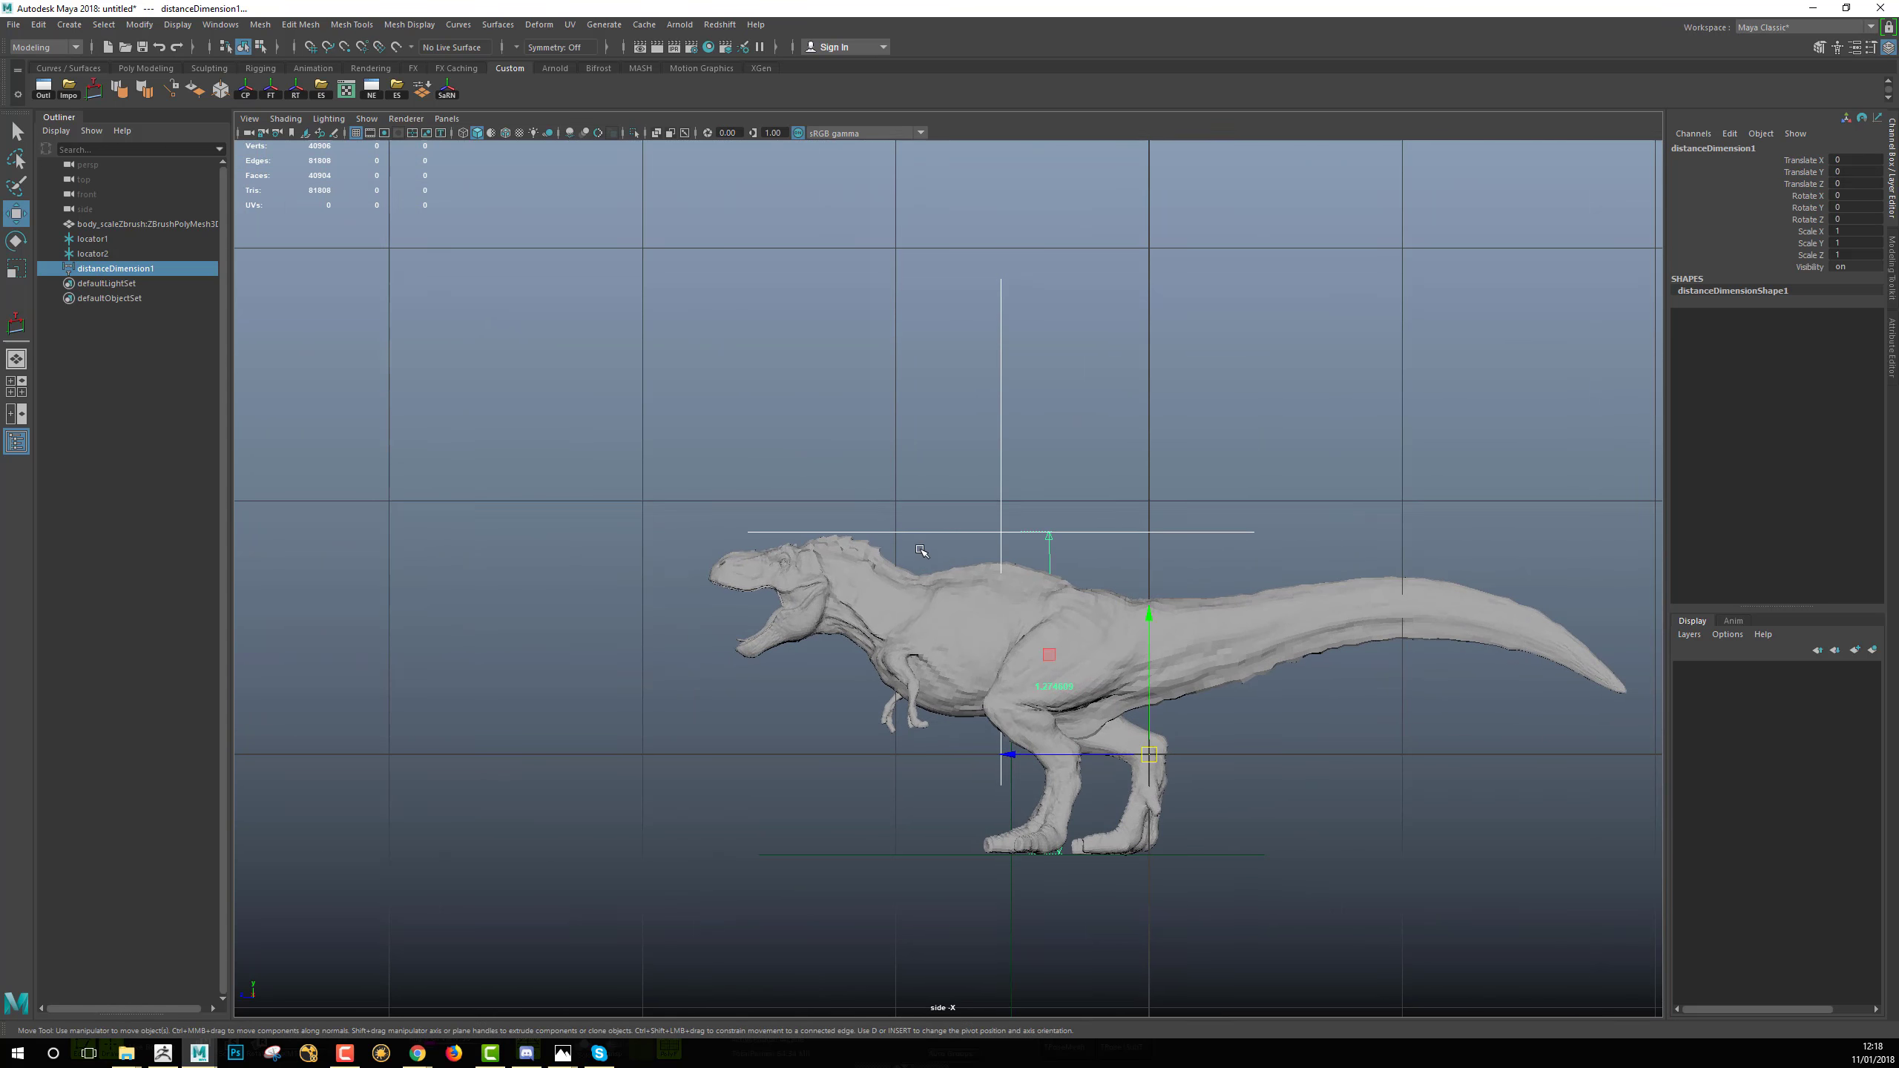
{"action": "middle_click_drag", "start_coordinate": [920, 546], "coordinate": [860, 465], "text": "alt"}
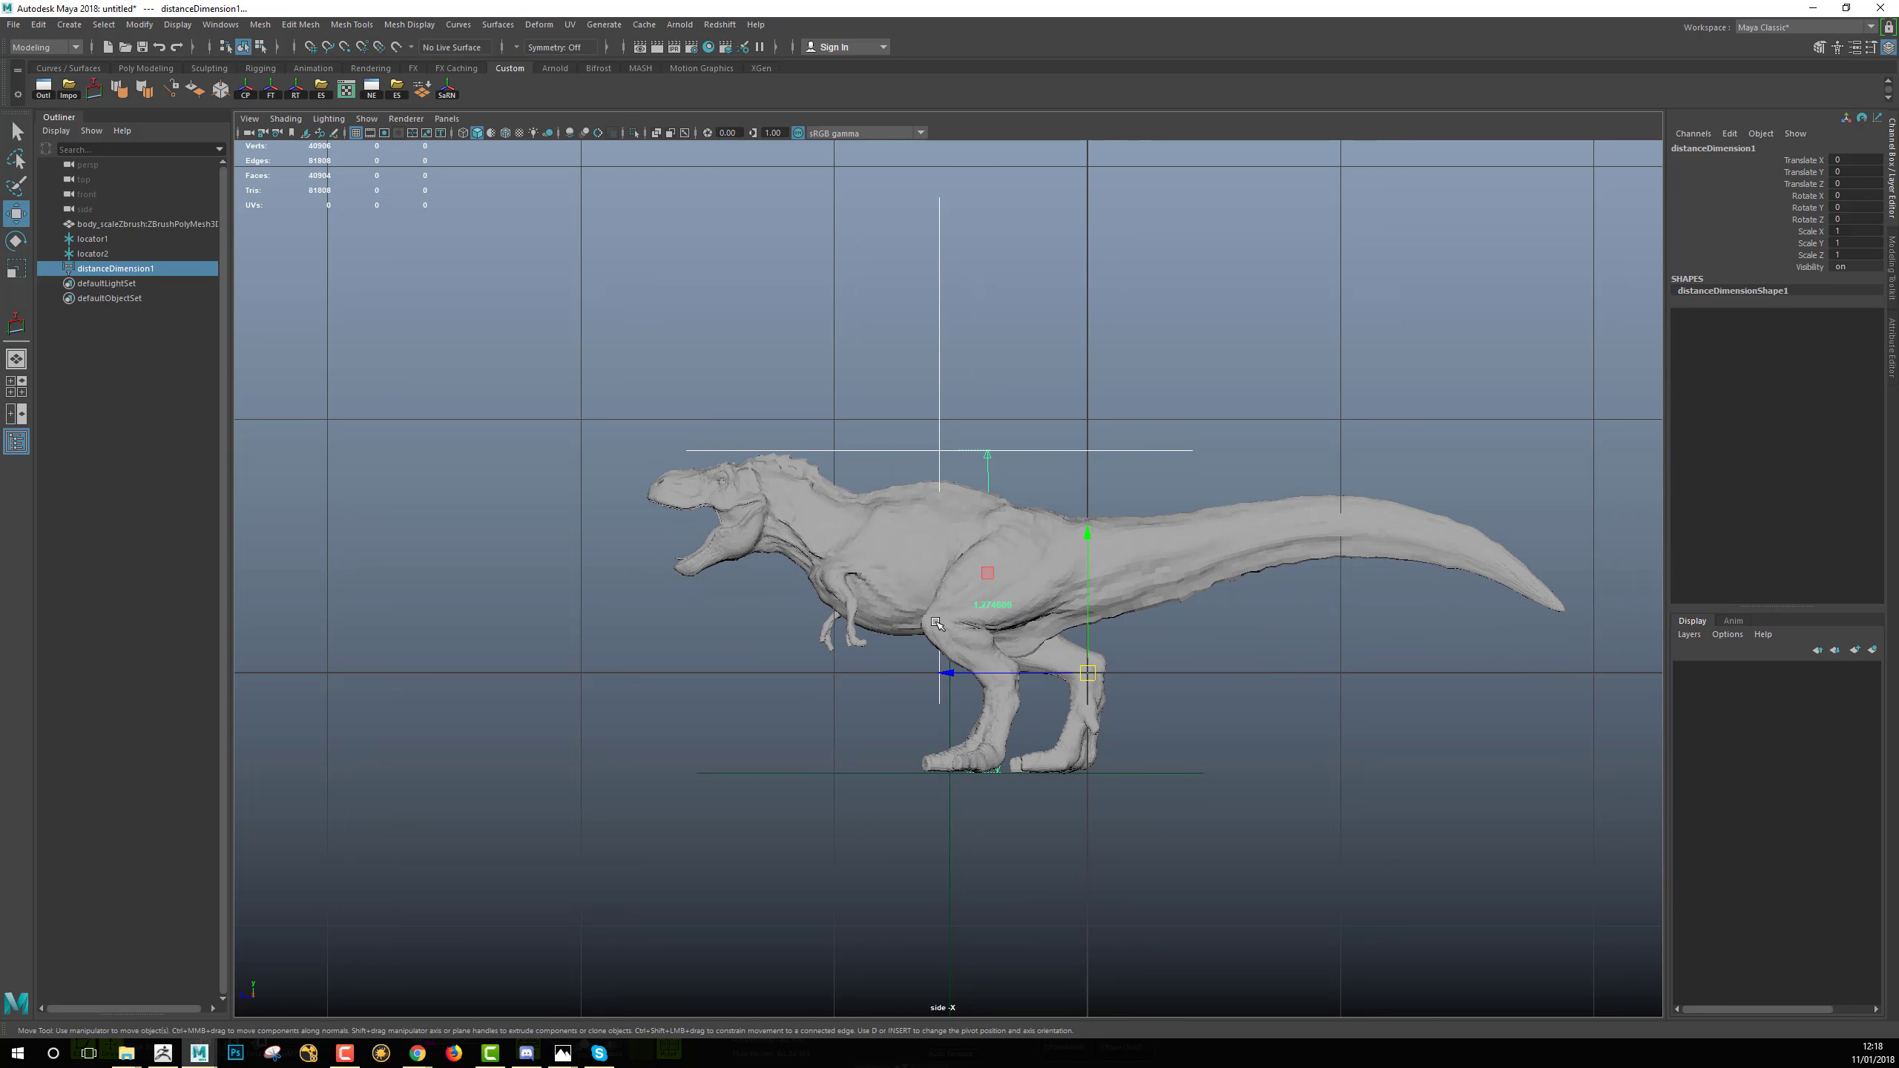
Change to the front view and examine the T-rex's height measurement against the grid.
{"action": "key", "text": "space"}
{"action": "left_click_drag", "start_coordinate": [936, 623], "coordinate": [942, 673]}
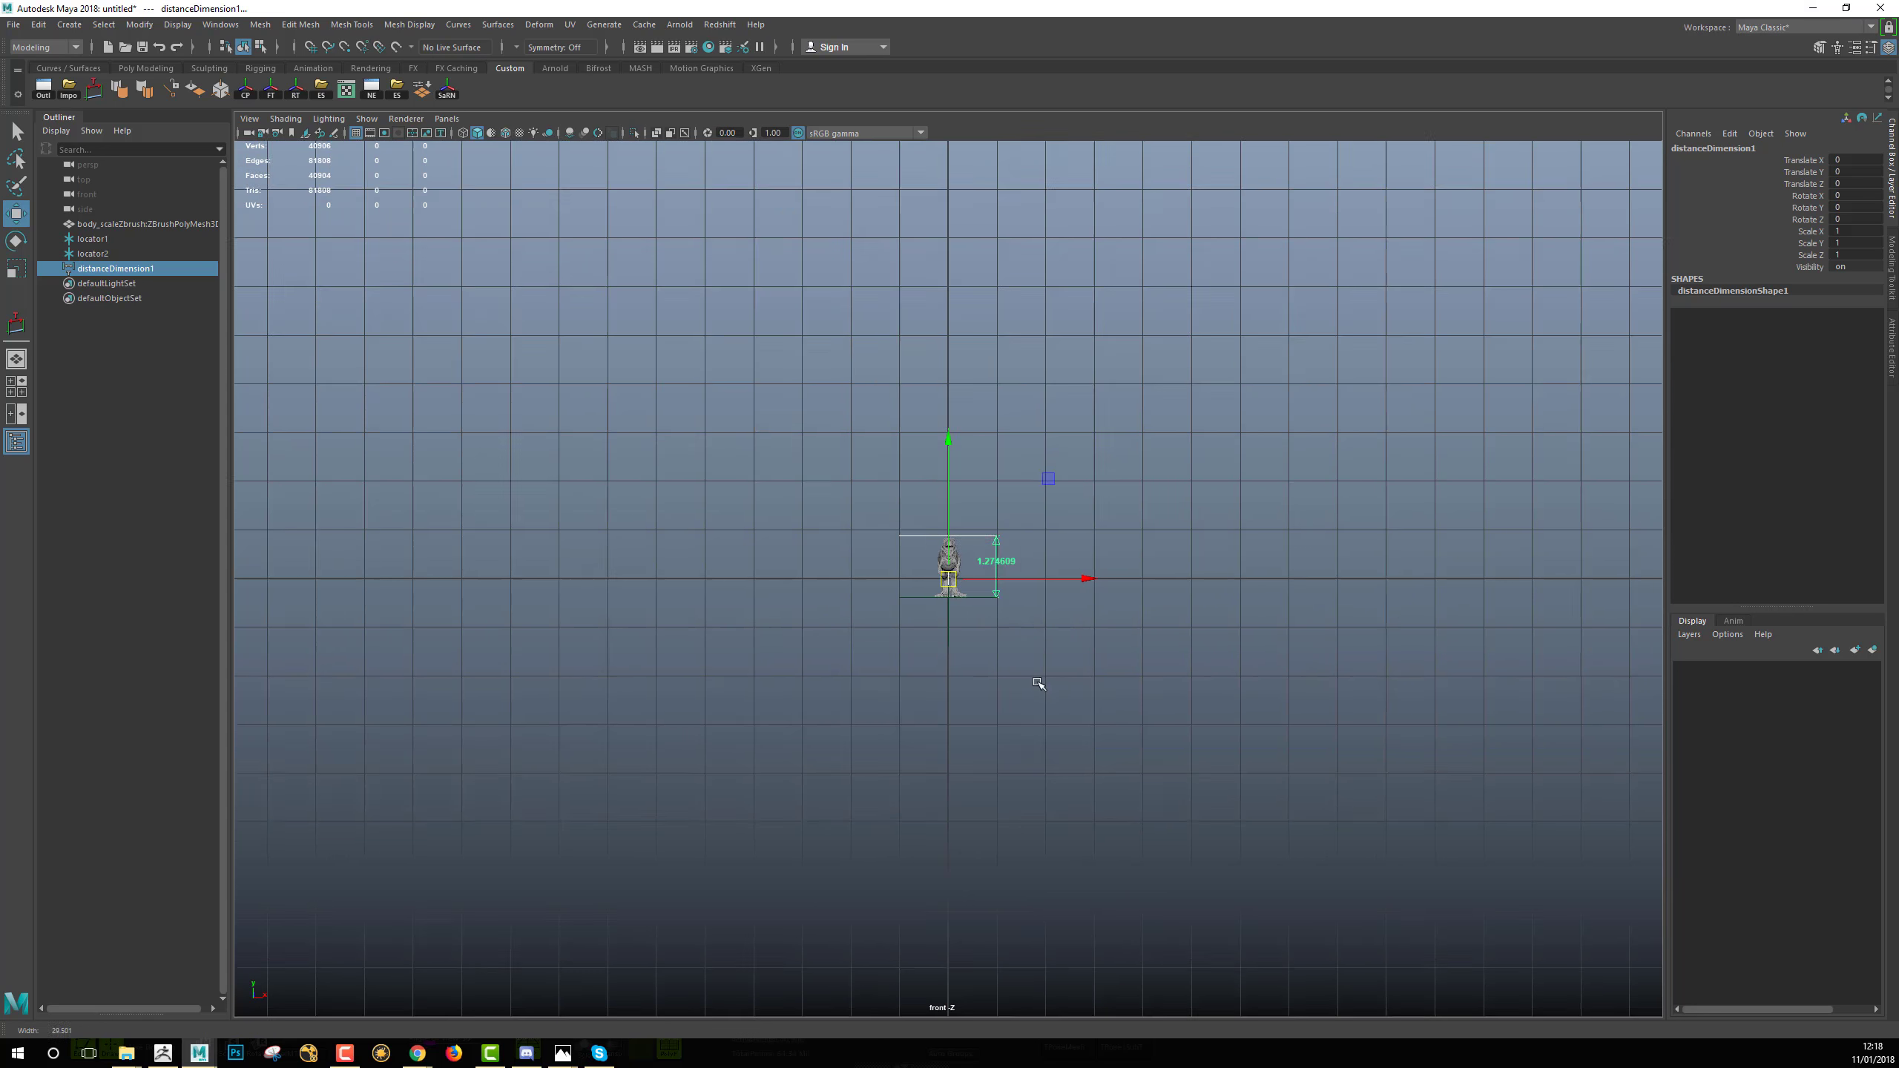
{"action": "scroll", "coordinate": [1039, 683], "scroll_direction": "up", "scroll_amount": 5}
{"action": "scroll", "coordinate": [1611, 916], "scroll_direction": "down", "scroll_amount": 3}
{"action": "scroll", "coordinate": [1611, 916], "scroll_direction": "up", "scroll_amount": 2}
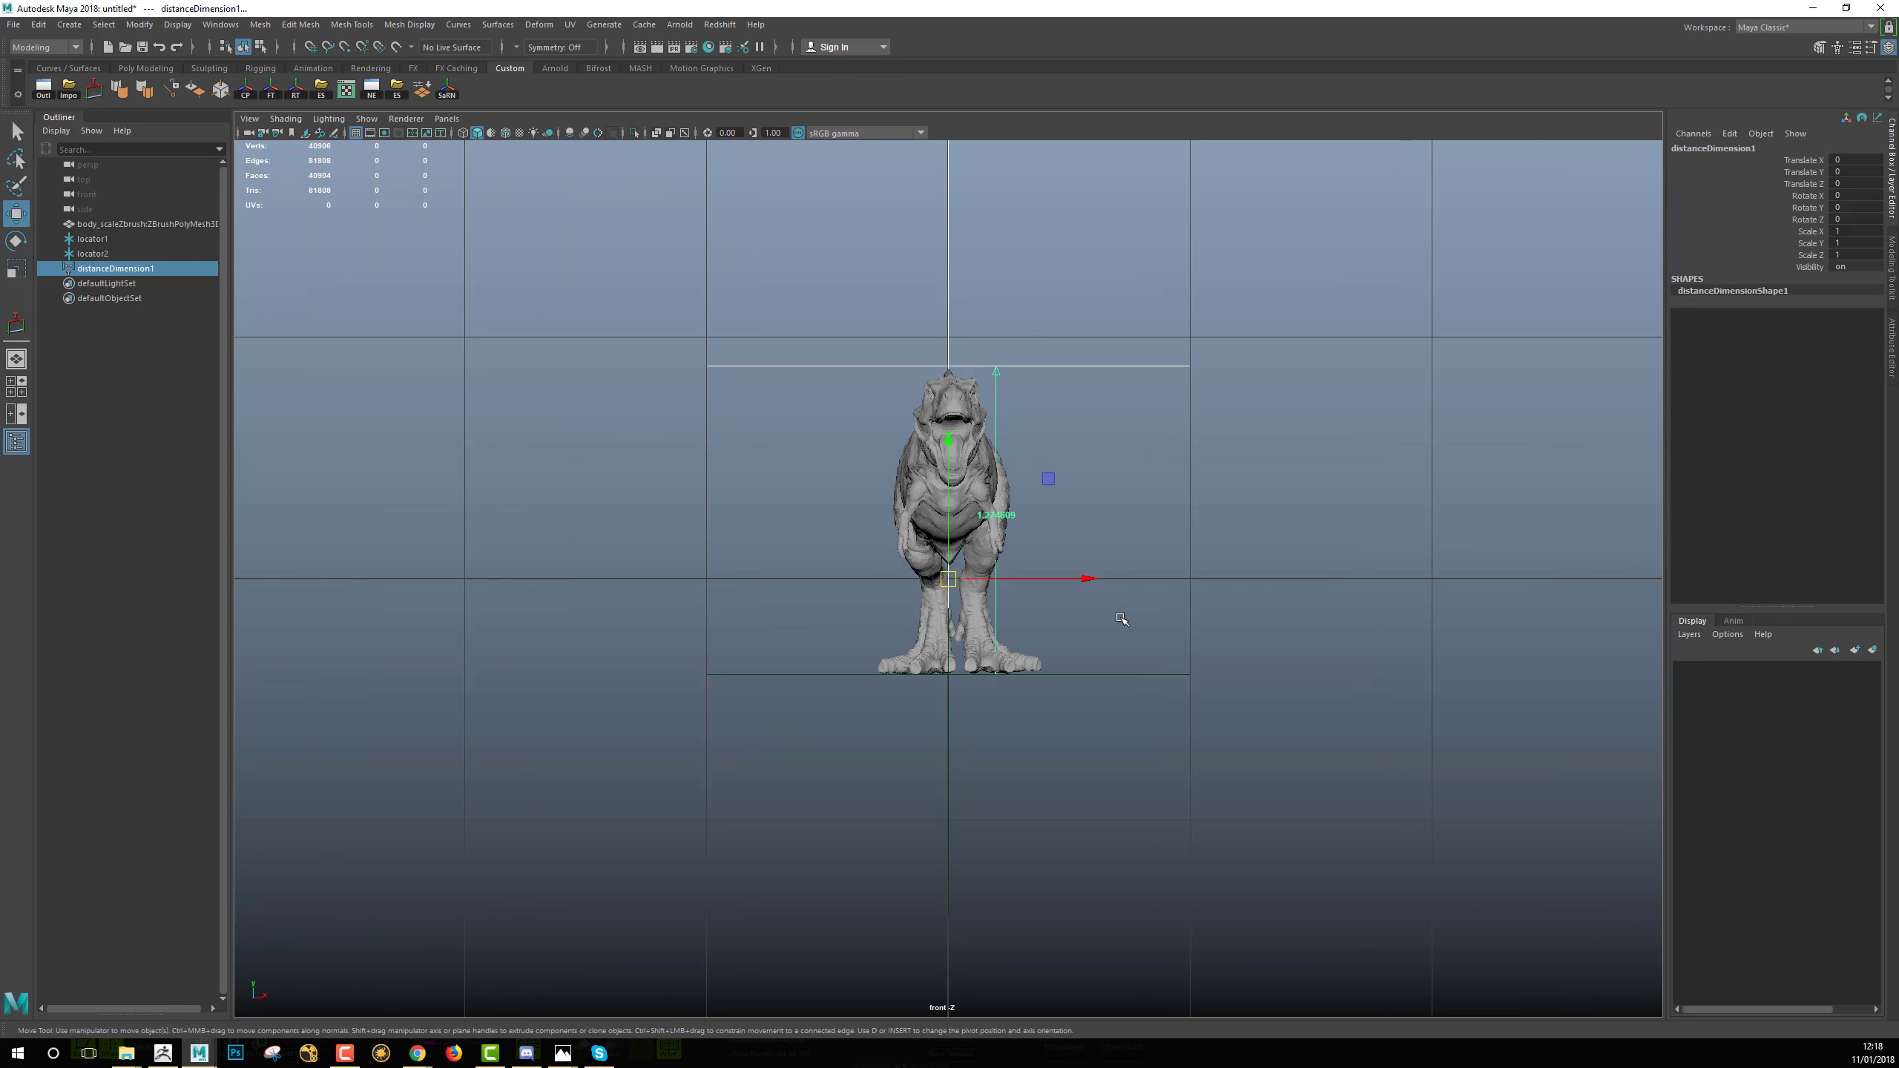
{"action": "right_click_drag", "start_coordinate": [1121, 620], "coordinate": [1642, 814], "text": "alt"}
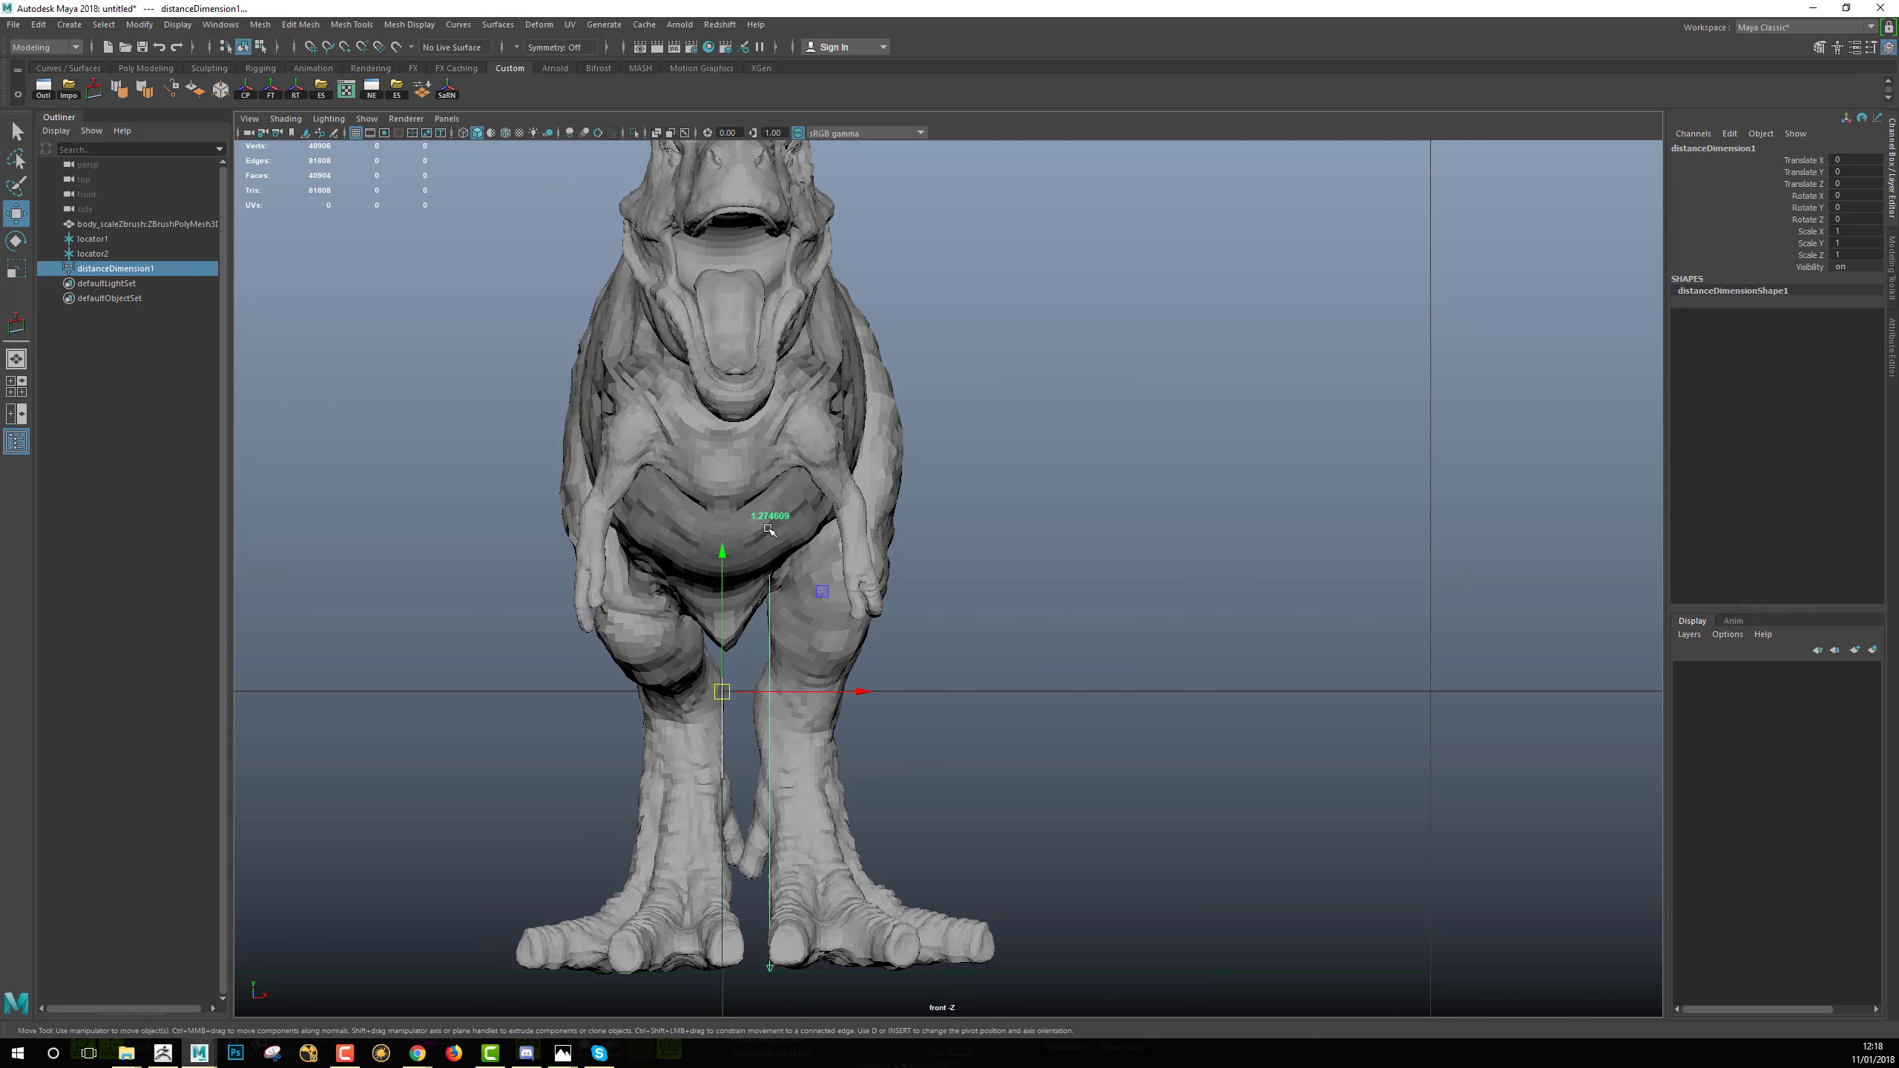
{"action": "scroll", "coordinate": [929, 581], "scroll_direction": "down", "scroll_amount": 8}
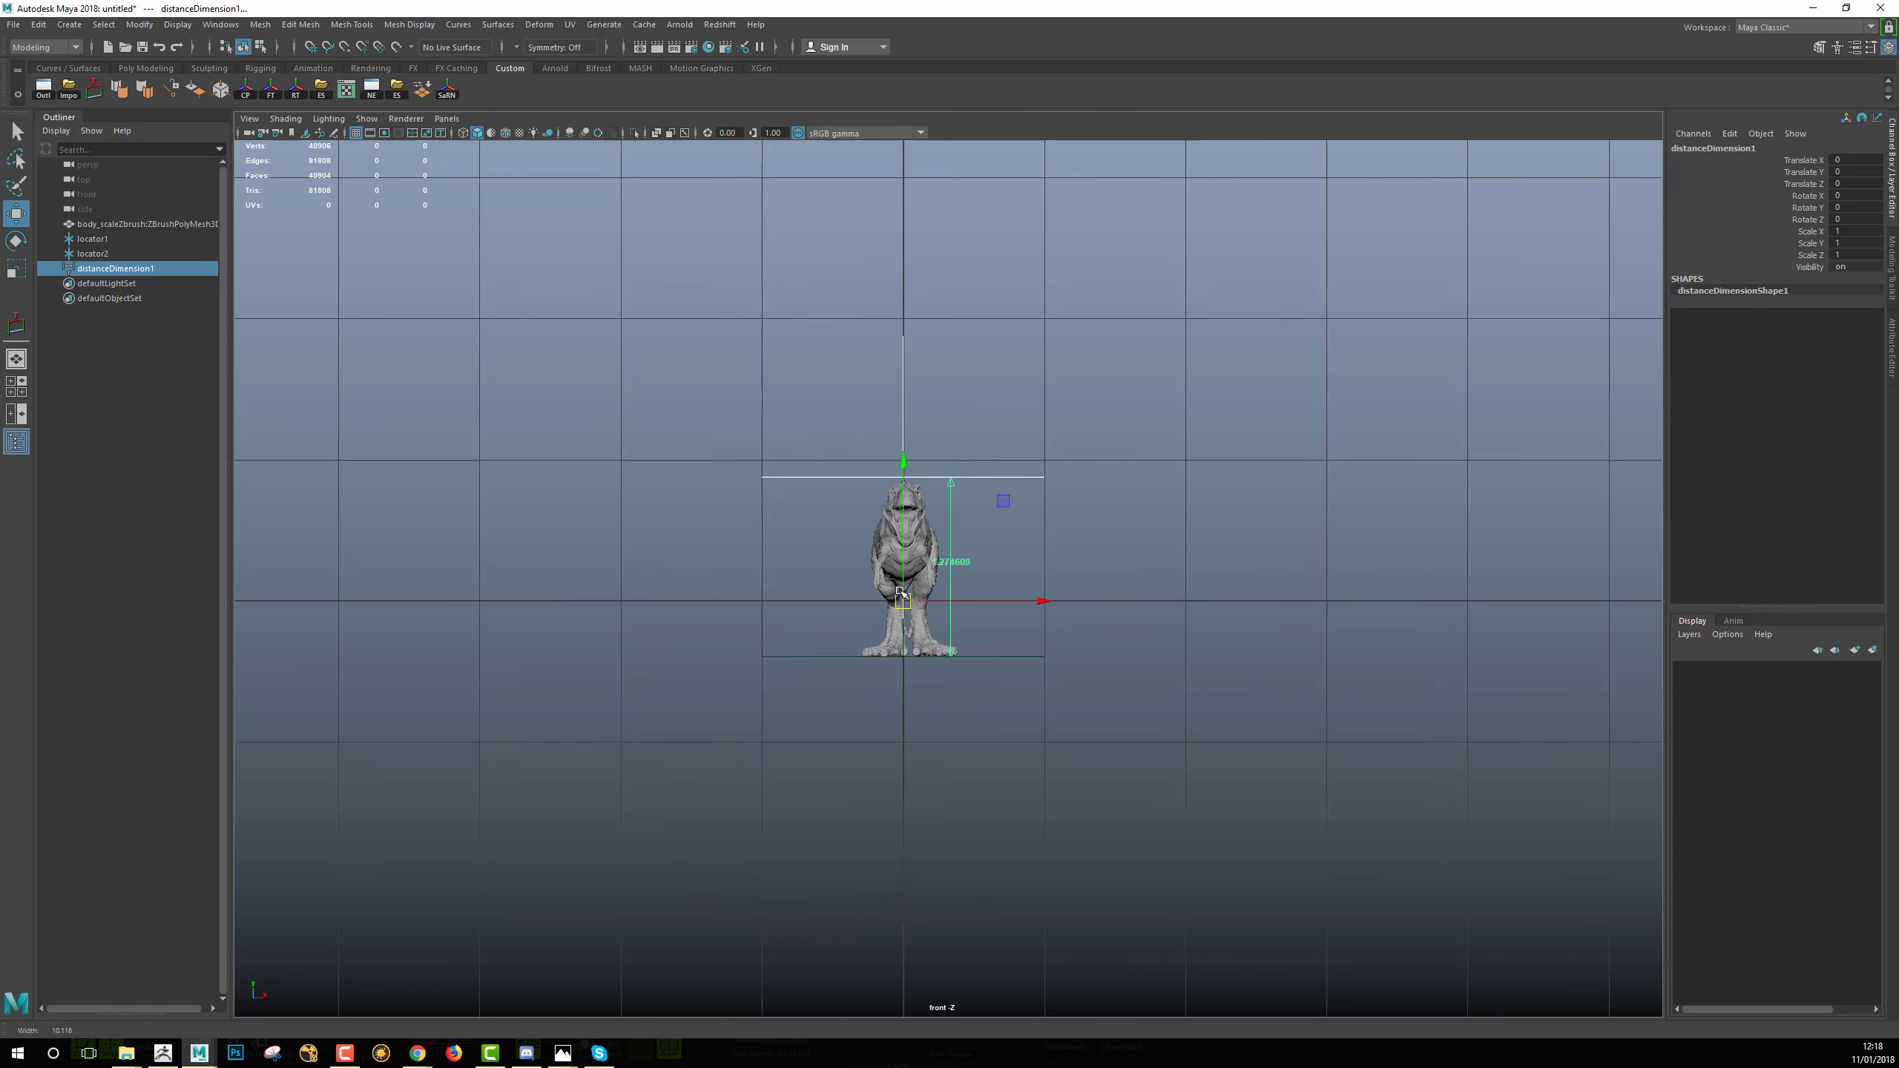
{"action": "scroll", "coordinate": [950, 620], "scroll_direction": "up", "scroll_amount": 6}
{"action": "scroll", "coordinate": [949, 627], "scroll_direction": "down", "scroll_amount": 2}
{"action": "scroll", "coordinate": [946, 623], "scroll_direction": "up", "scroll_amount": 1}
{"action": "key", "text": "q"}
{"action": "scroll", "coordinate": [945, 623], "scroll_direction": "down", "scroll_amount": 5}
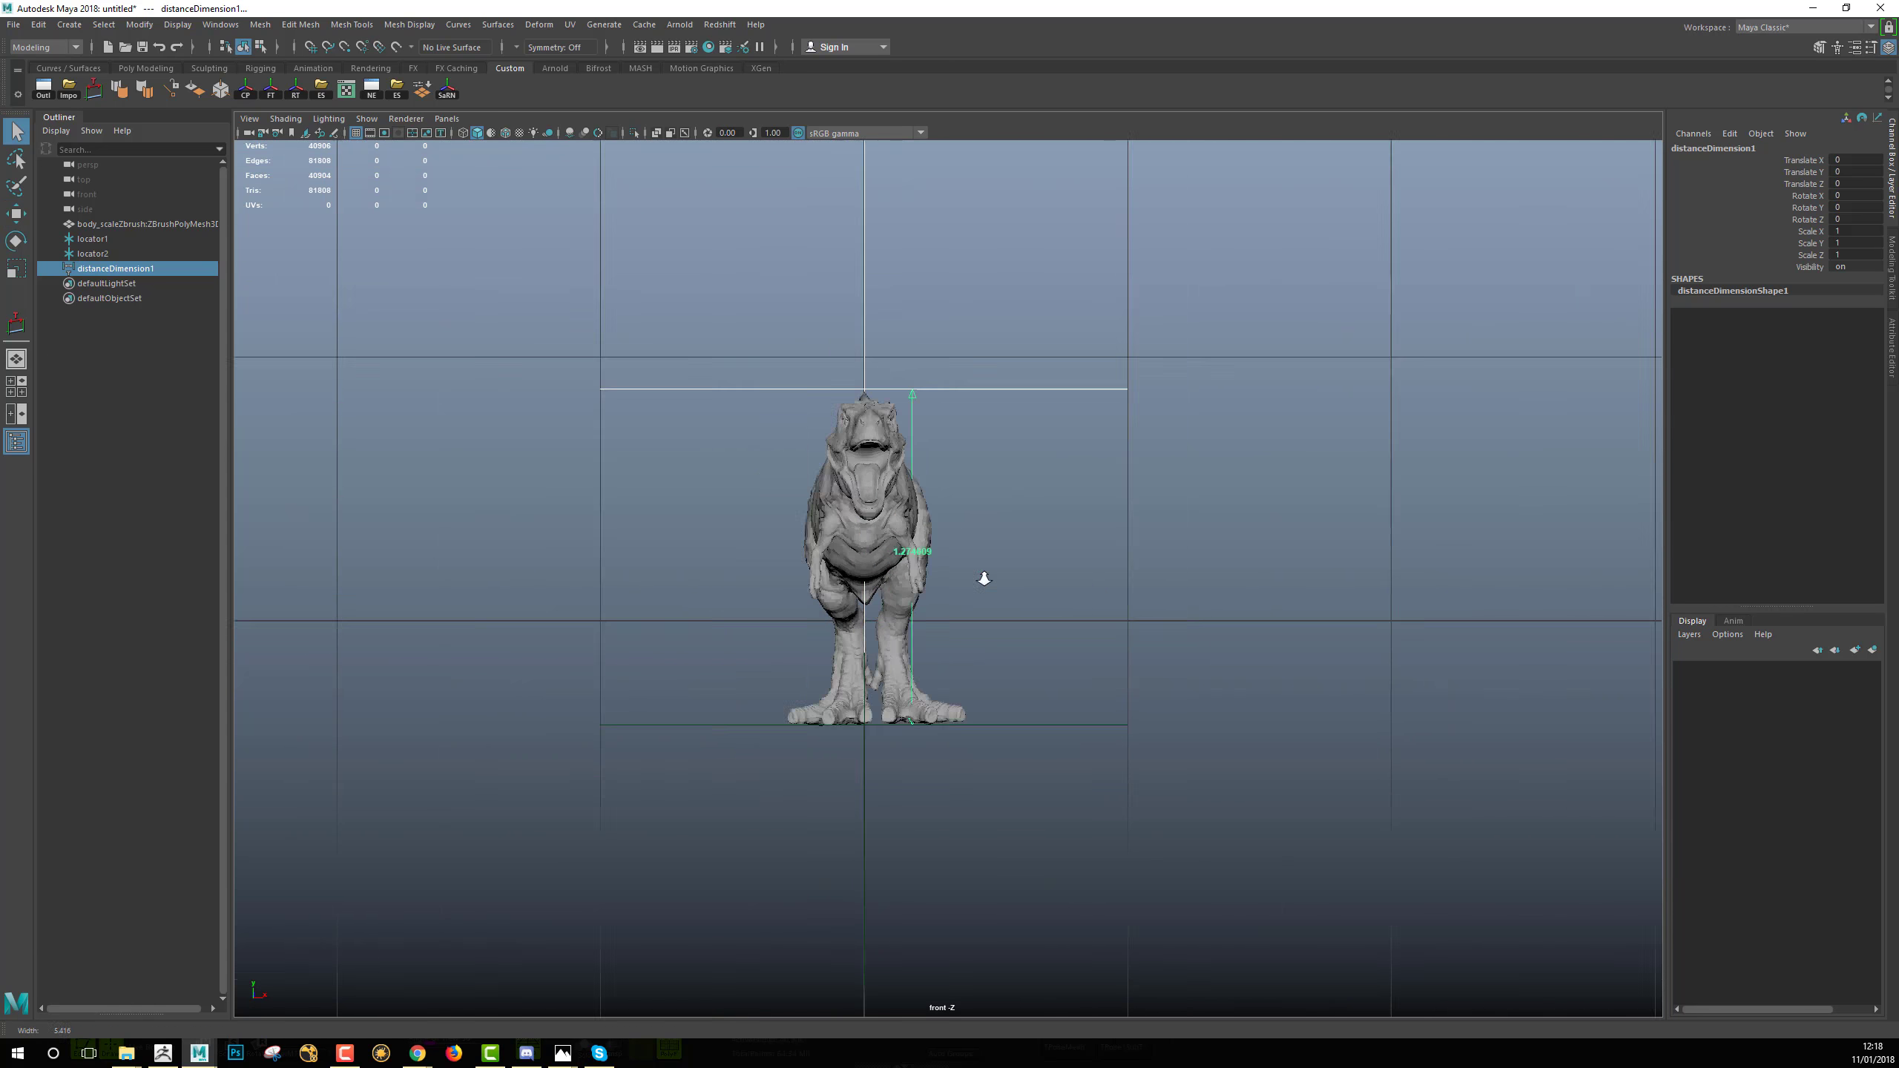
Group the T-rex mesh, both locators and the distance dimension together.
{"action": "left_click", "coordinate": [129, 226], "text": "shift"}
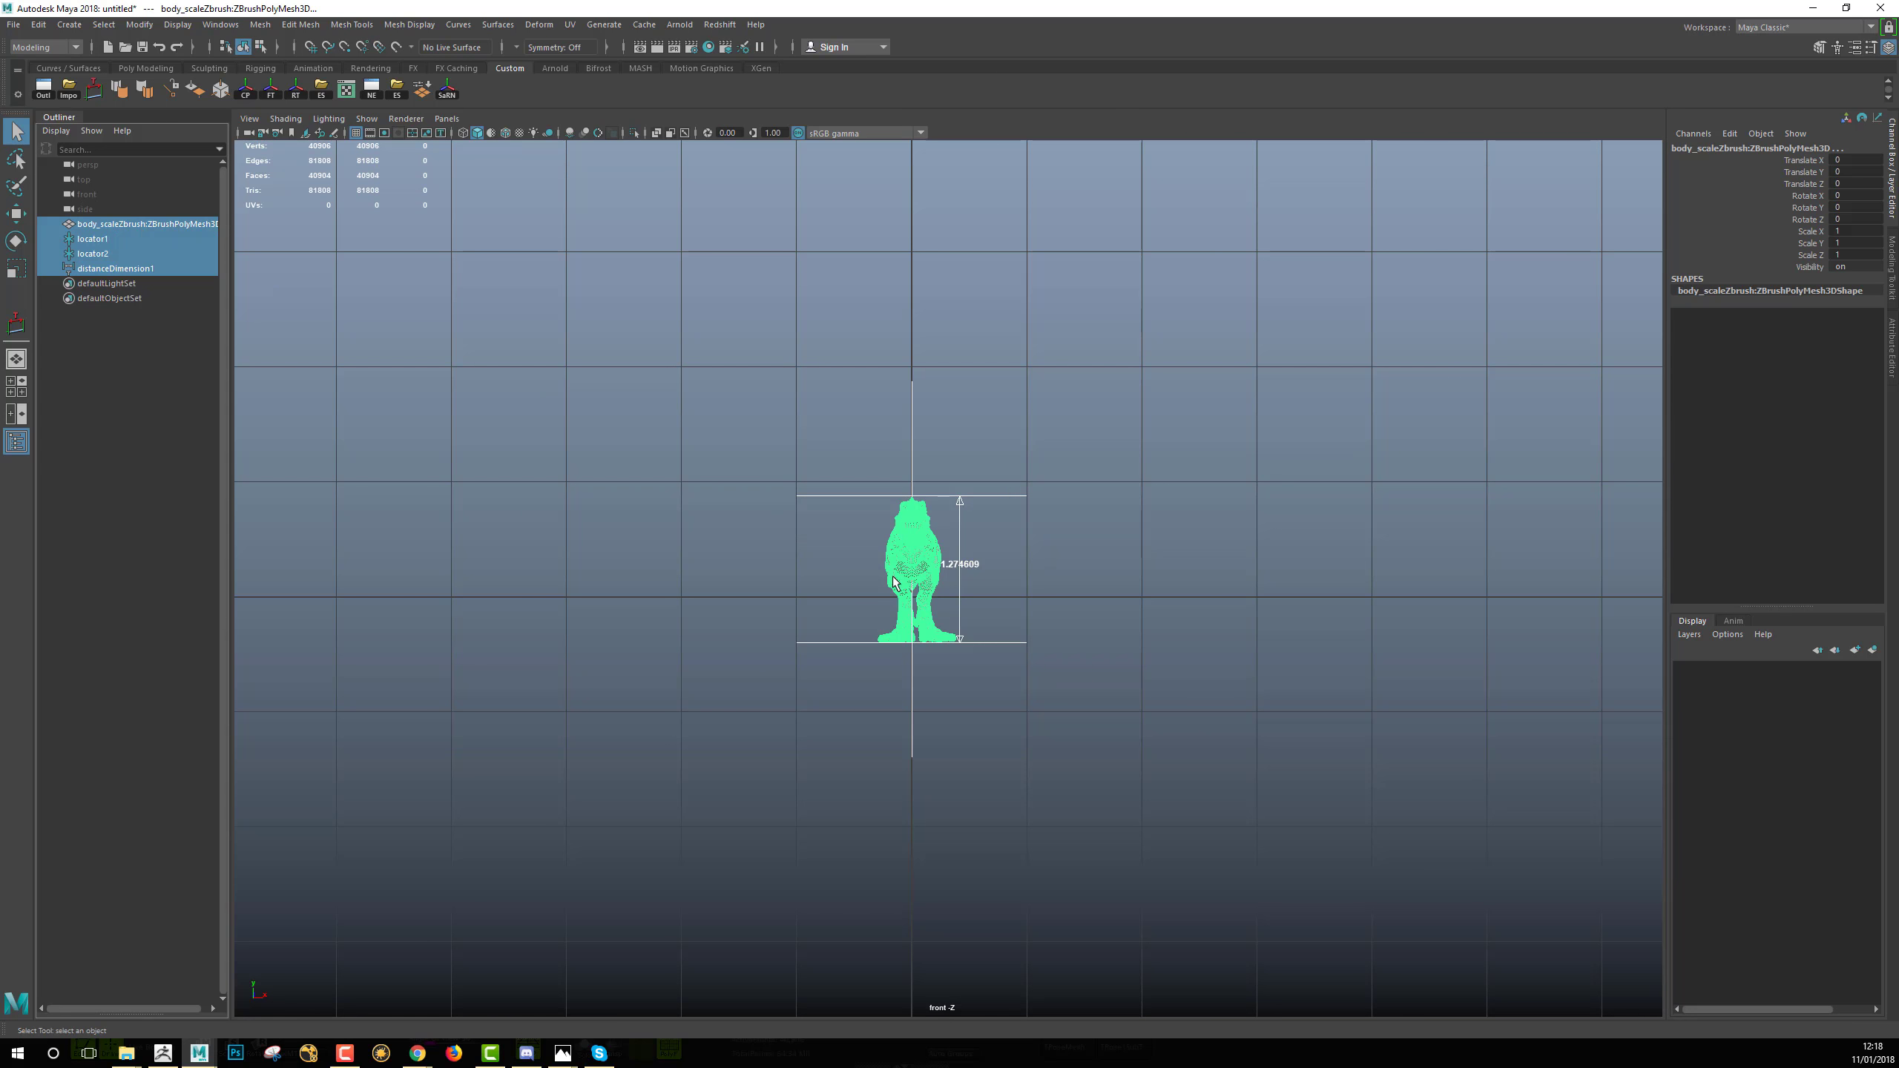
{"action": "key", "text": "w"}
{"action": "scroll", "coordinate": [1234, 643], "scroll_direction": "up", "scroll_amount": 3}
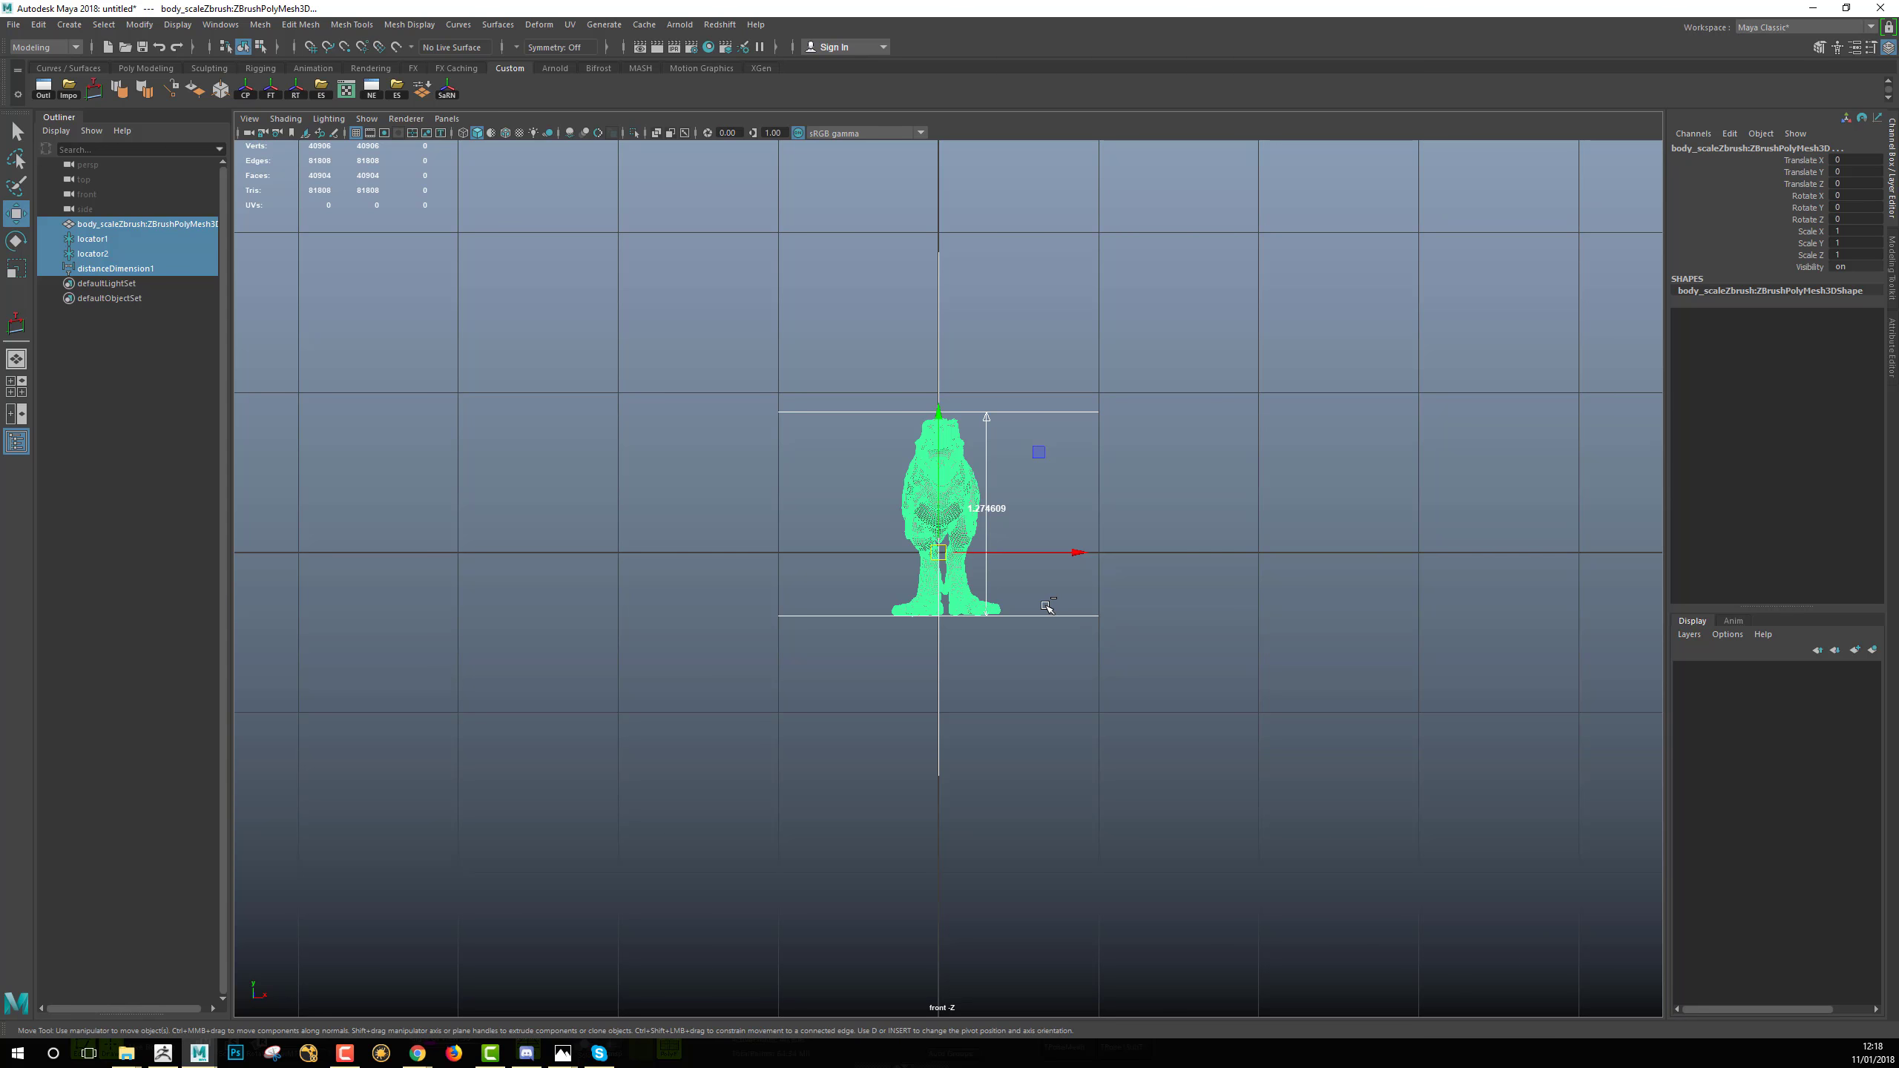
{"action": "key", "text": "ctrl+g"}
Move the group's pivot down to the soles of the feet, snapped to the lower locator.
{"action": "scroll", "coordinate": [1263, 688], "scroll_direction": "up", "scroll_amount": 4}
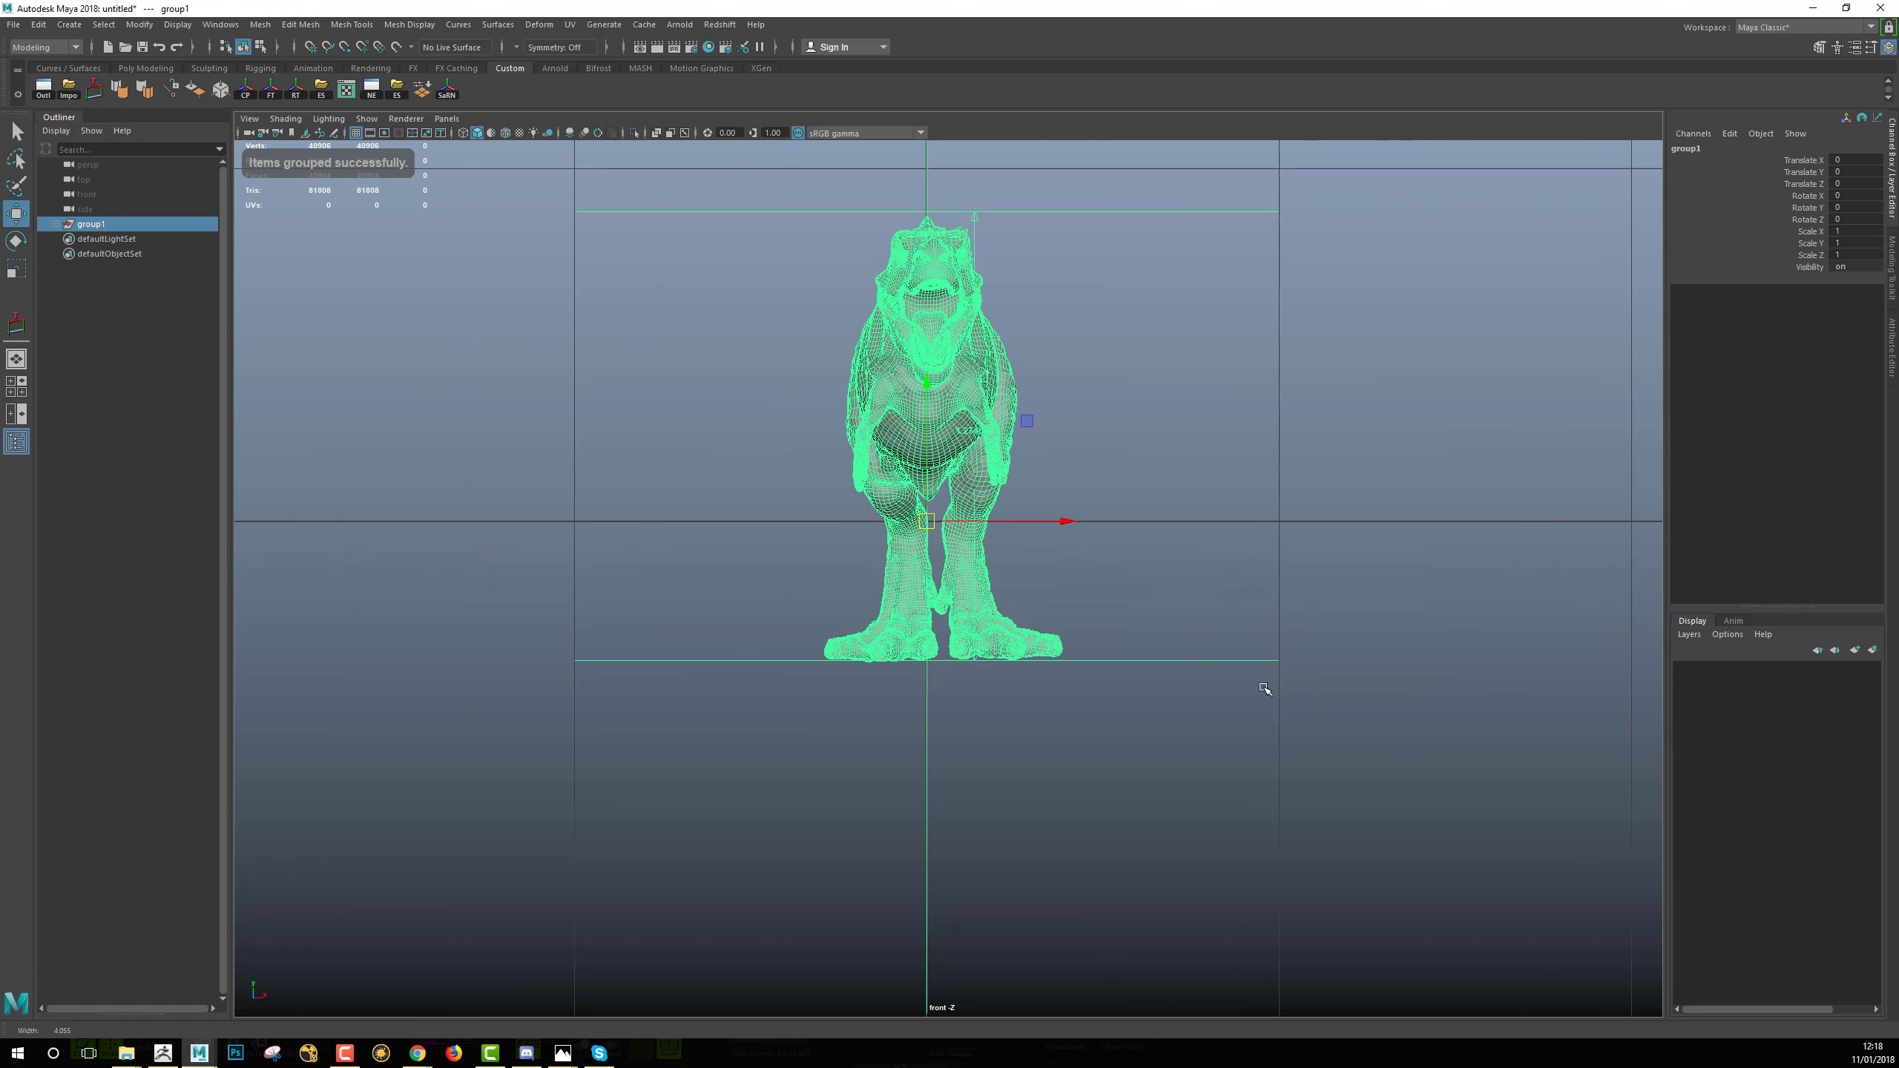
{"action": "scroll", "coordinate": [1260, 643], "scroll_direction": "up", "scroll_amount": 4}
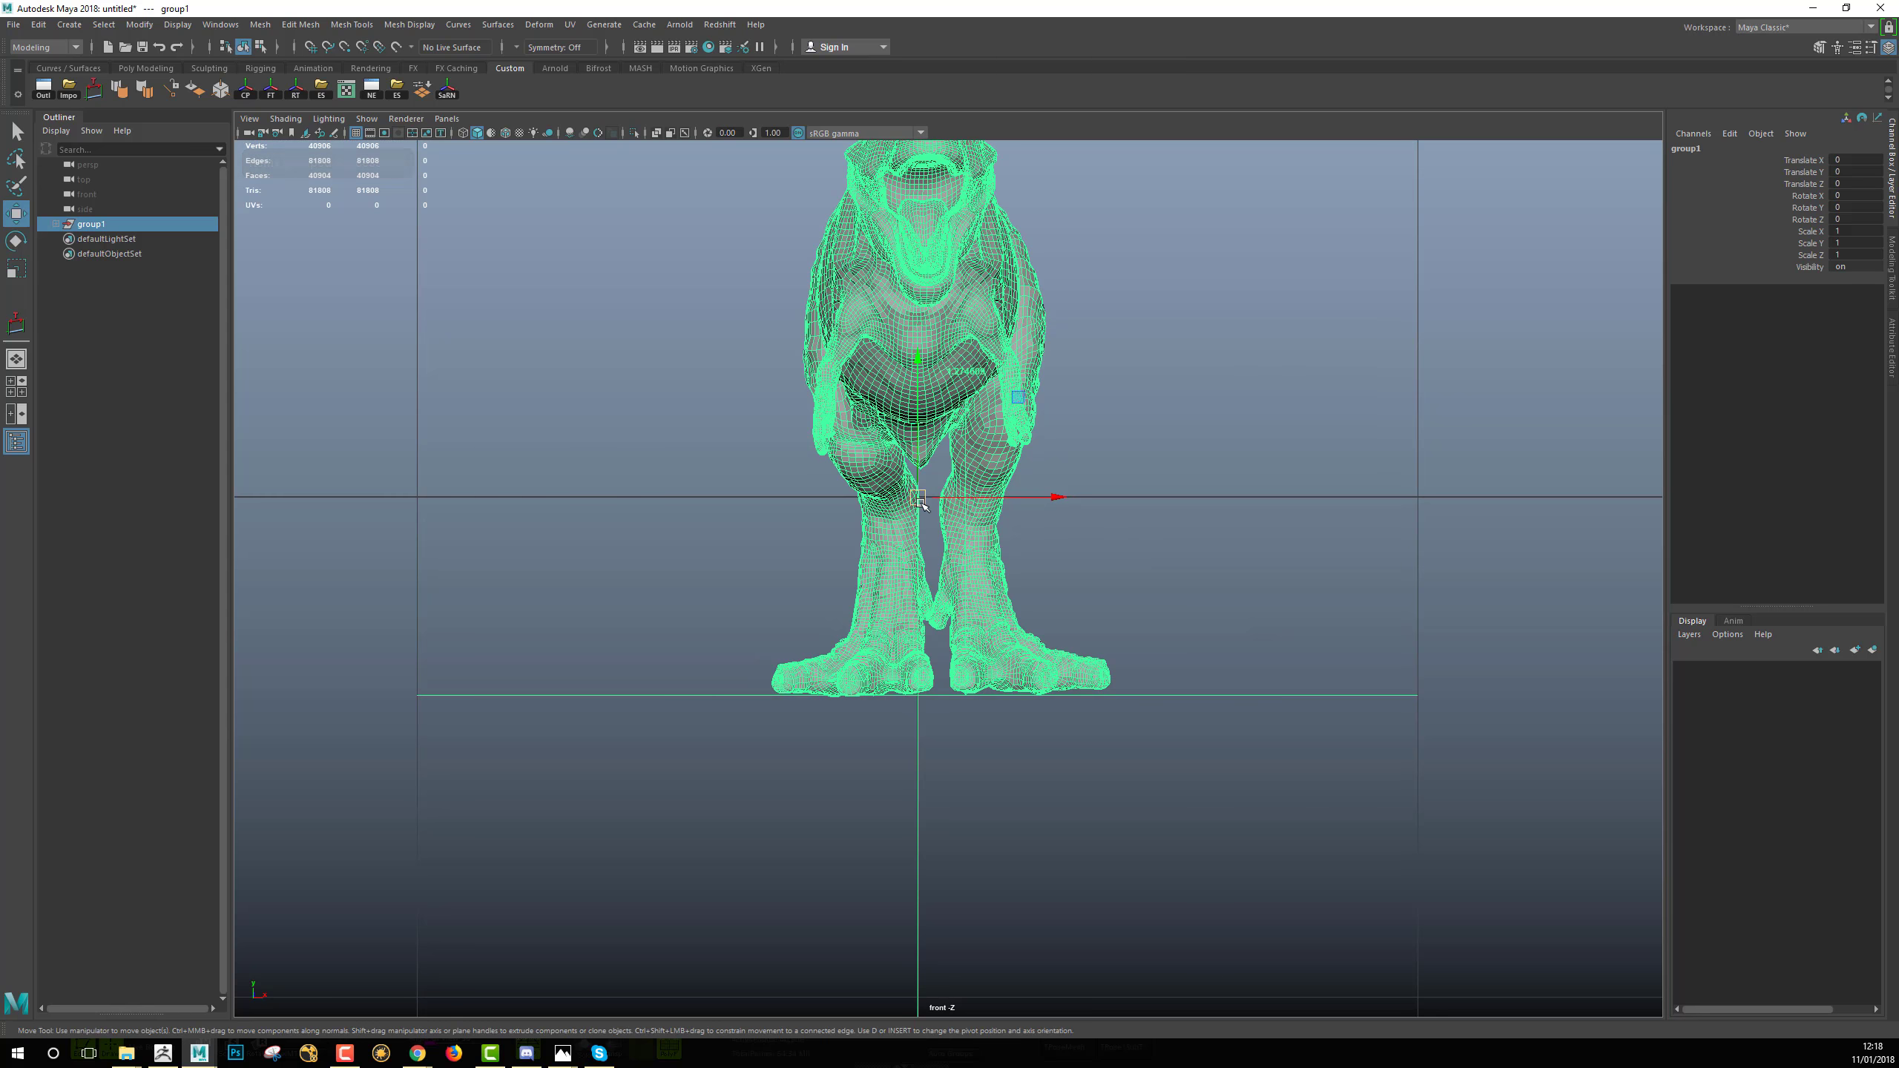
{"action": "key", "text": "d"}
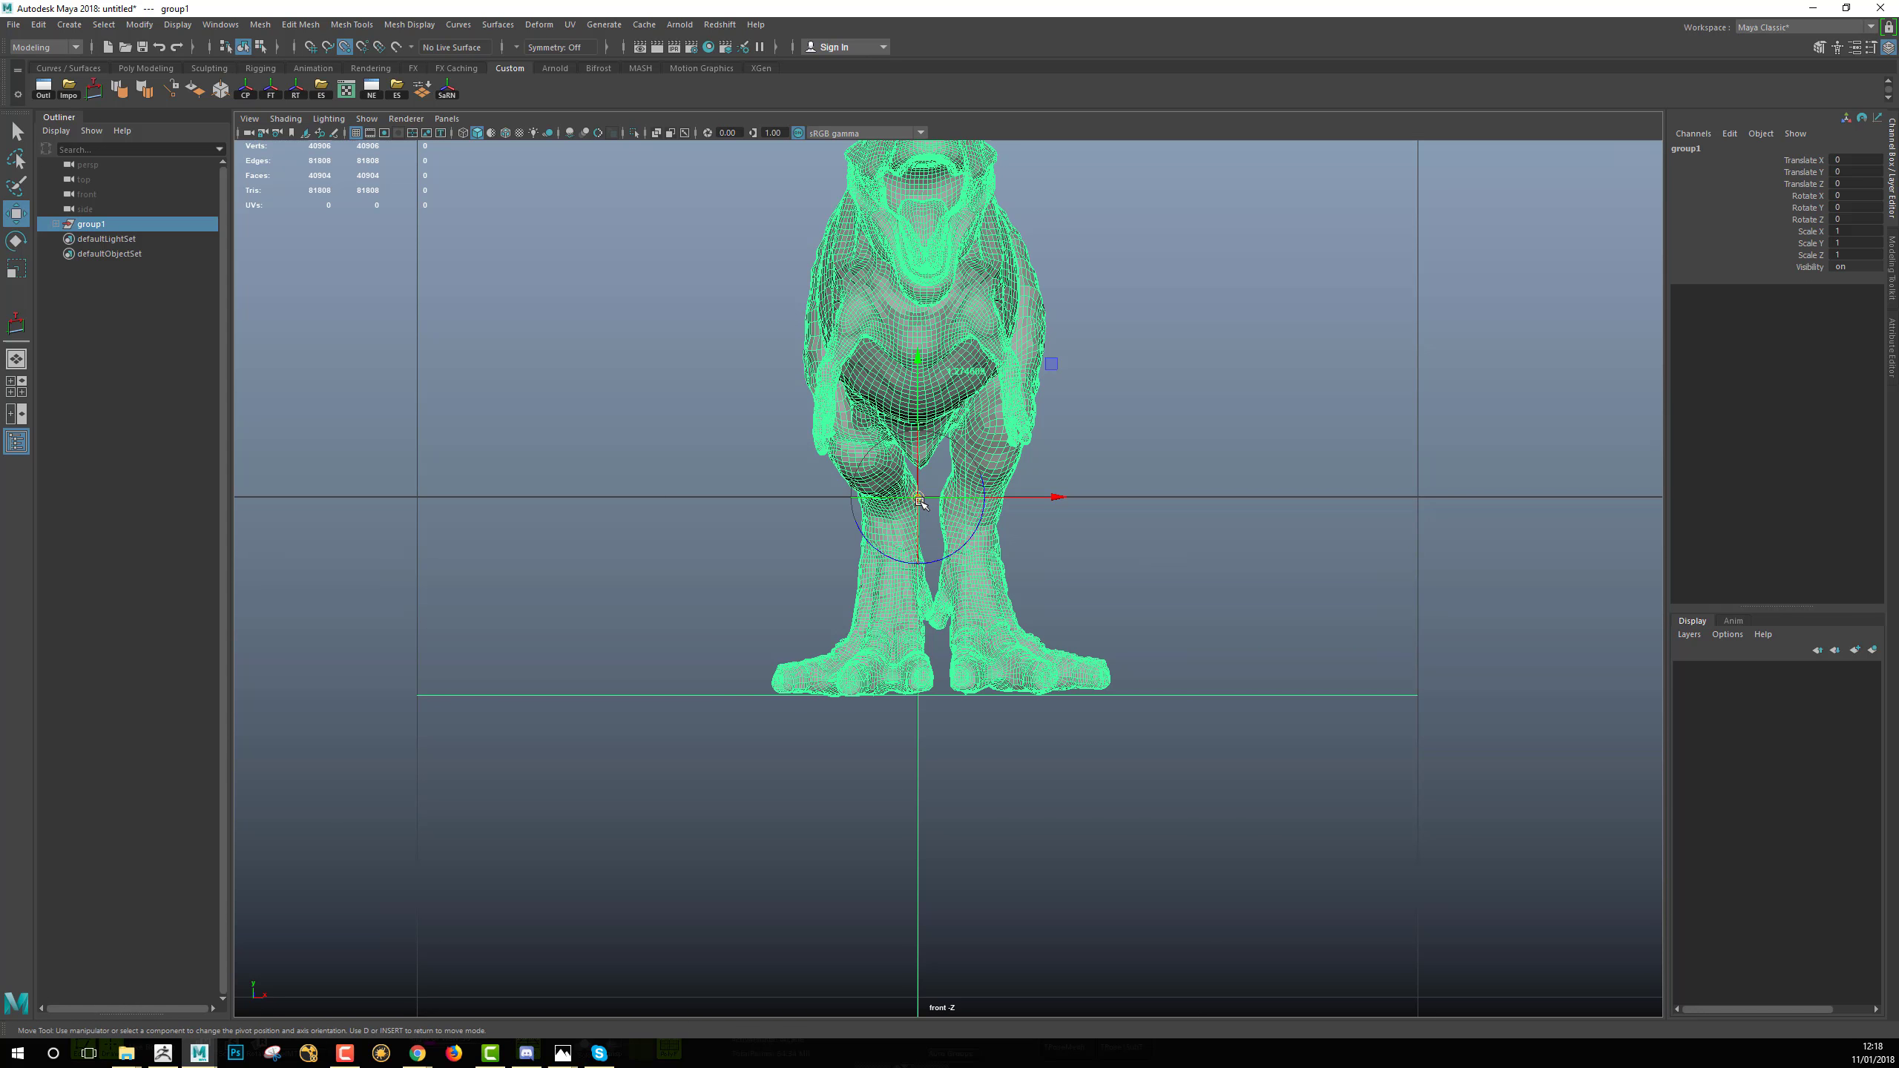
{"action": "left_click_drag", "start_coordinate": [919, 501], "coordinate": [936, 758]}
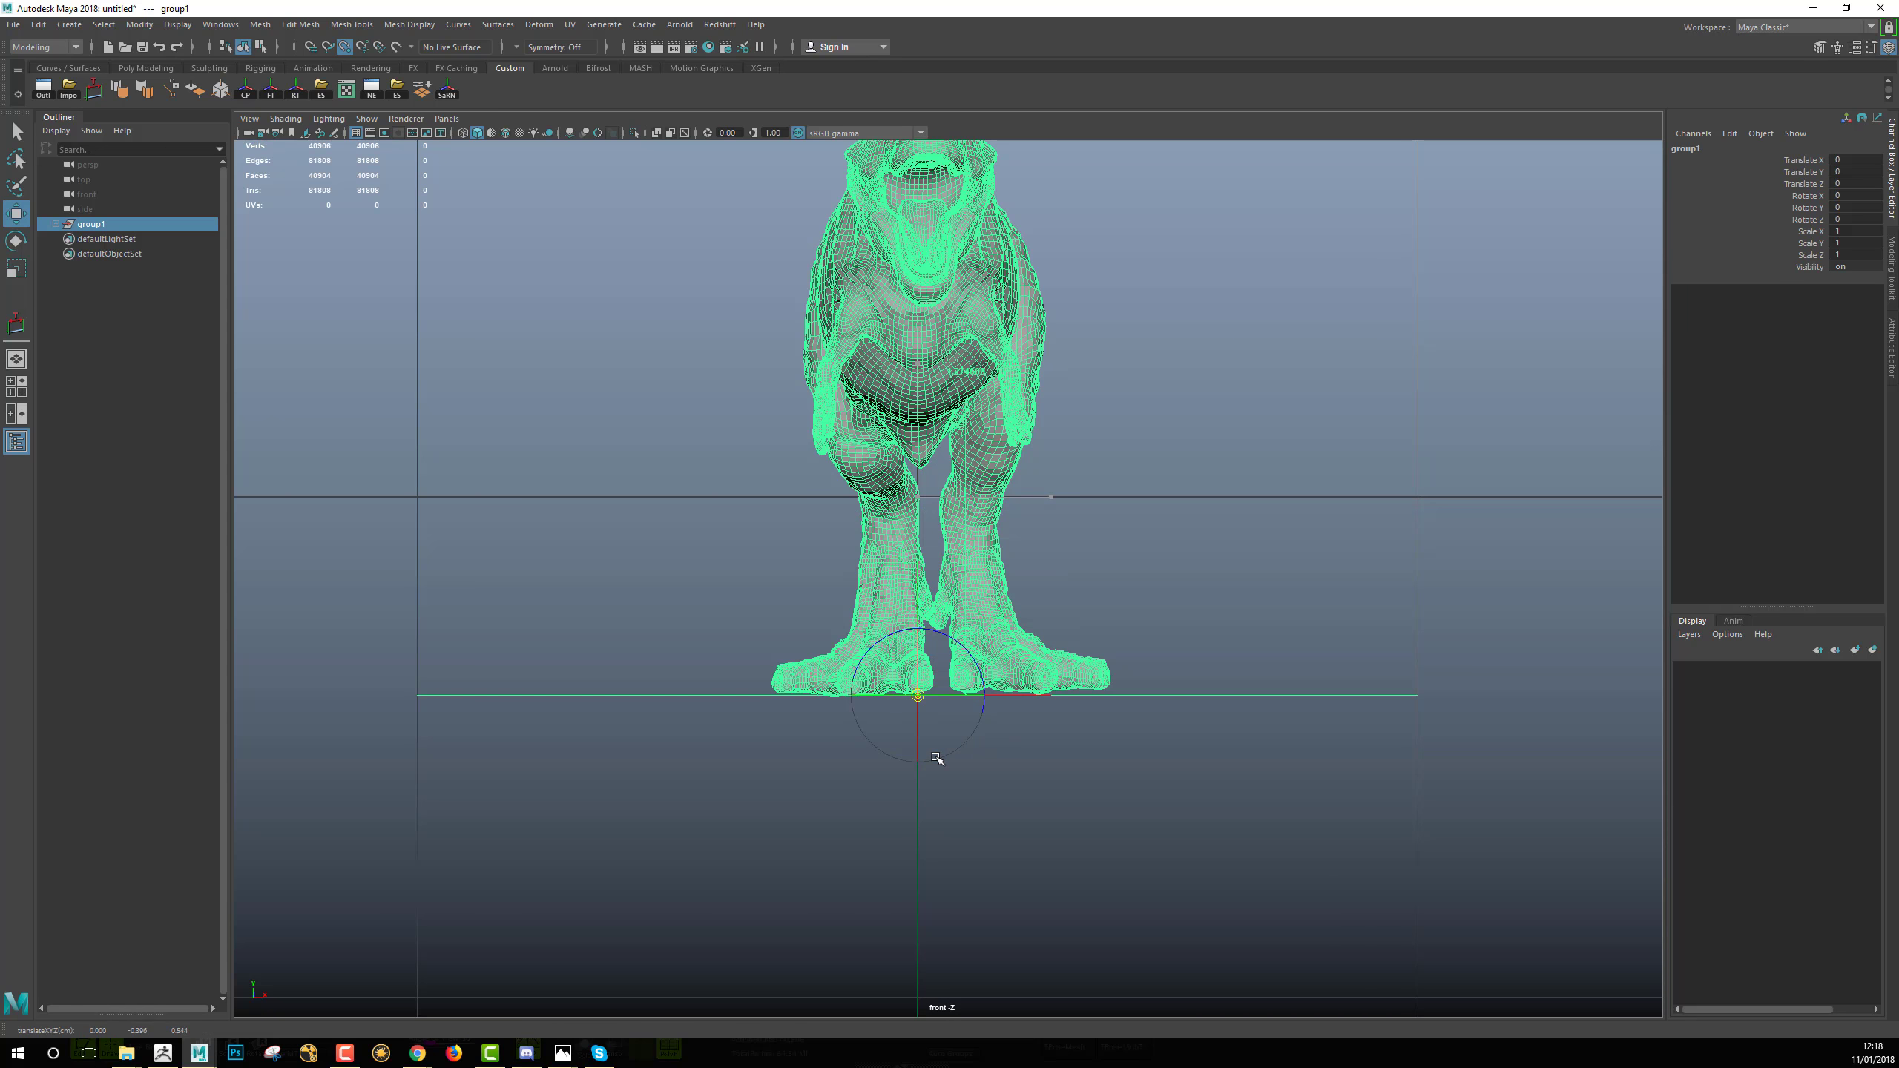
{"action": "key", "text": "d"}
{"action": "scroll", "coordinate": [1095, 808], "scroll_direction": "up", "scroll_amount": 3}
{"action": "middle_click_drag", "start_coordinate": [1053, 808], "coordinate": [983, 770], "text": "alt"}
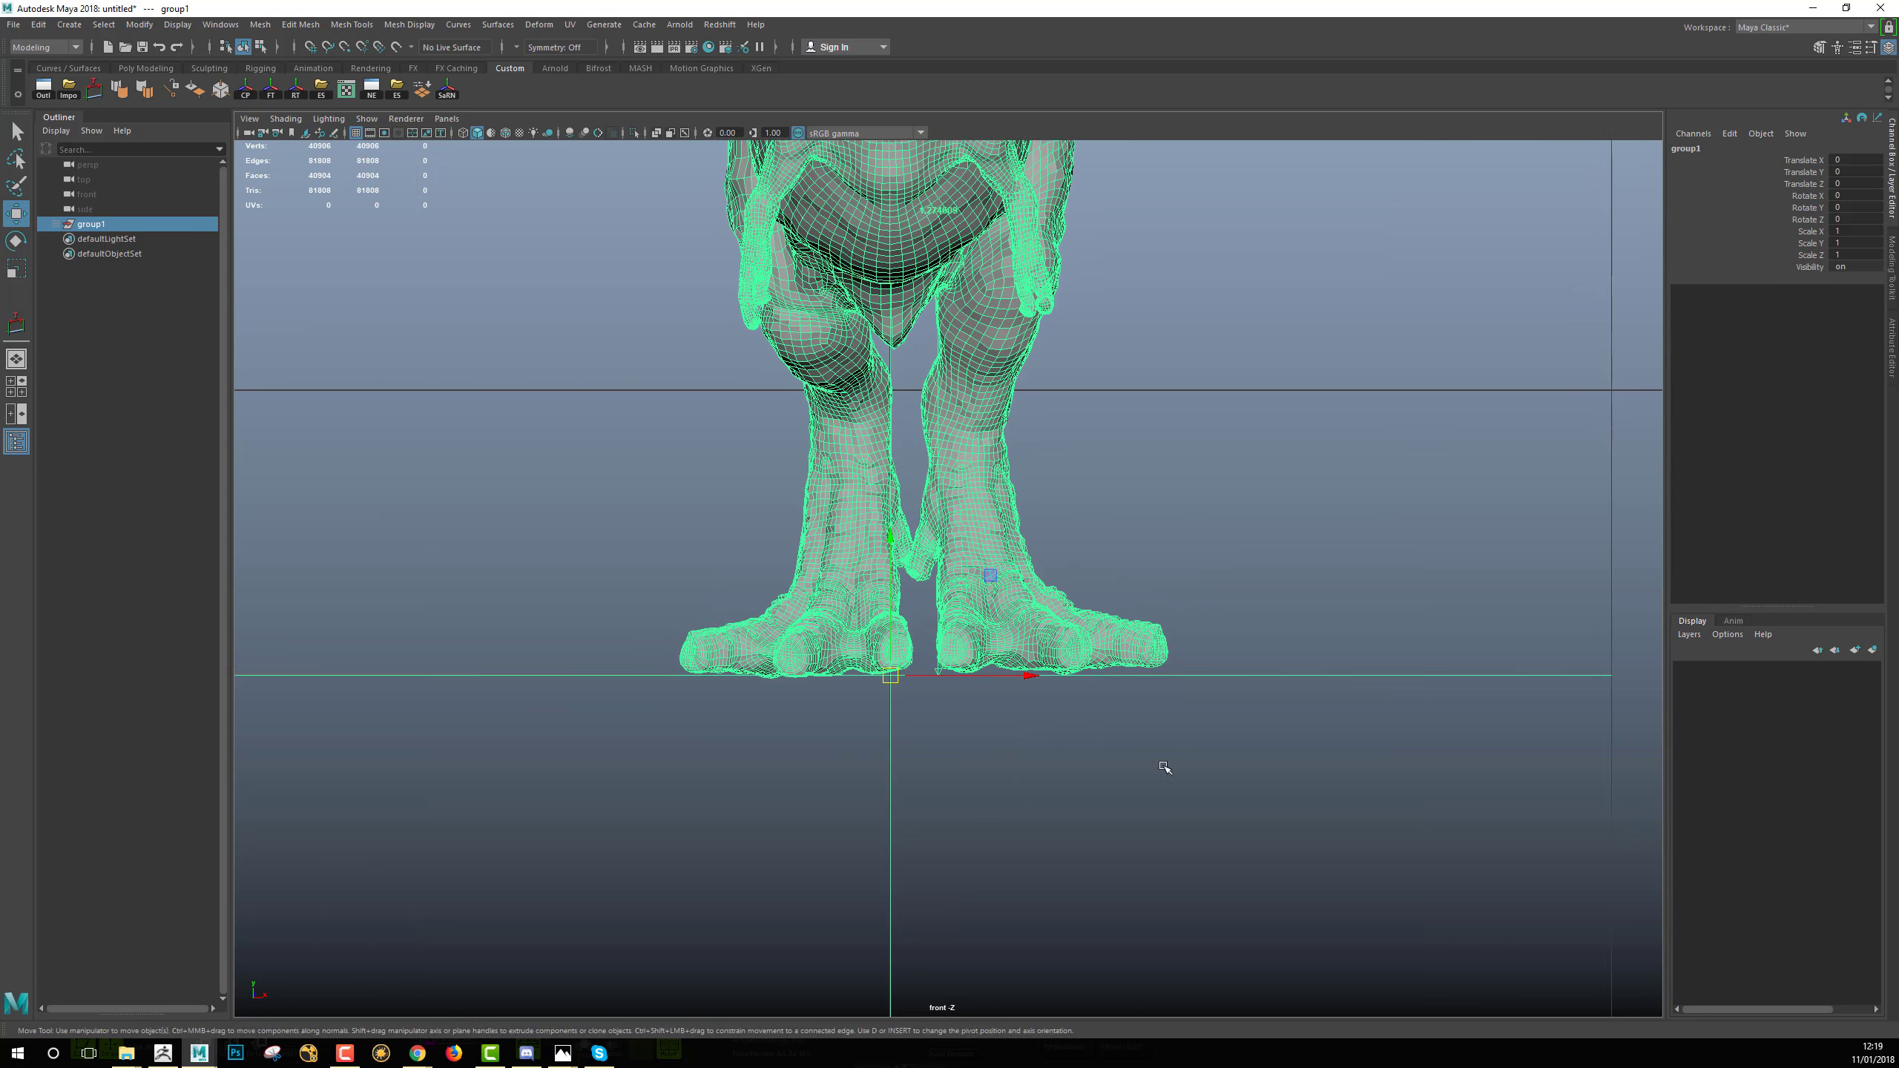
Raise the group vertically with grid snapping so the T-rex's feet rest on the ground line.
{"action": "right_click_drag", "start_coordinate": [1161, 767], "coordinate": [1055, 682], "text": "alt"}
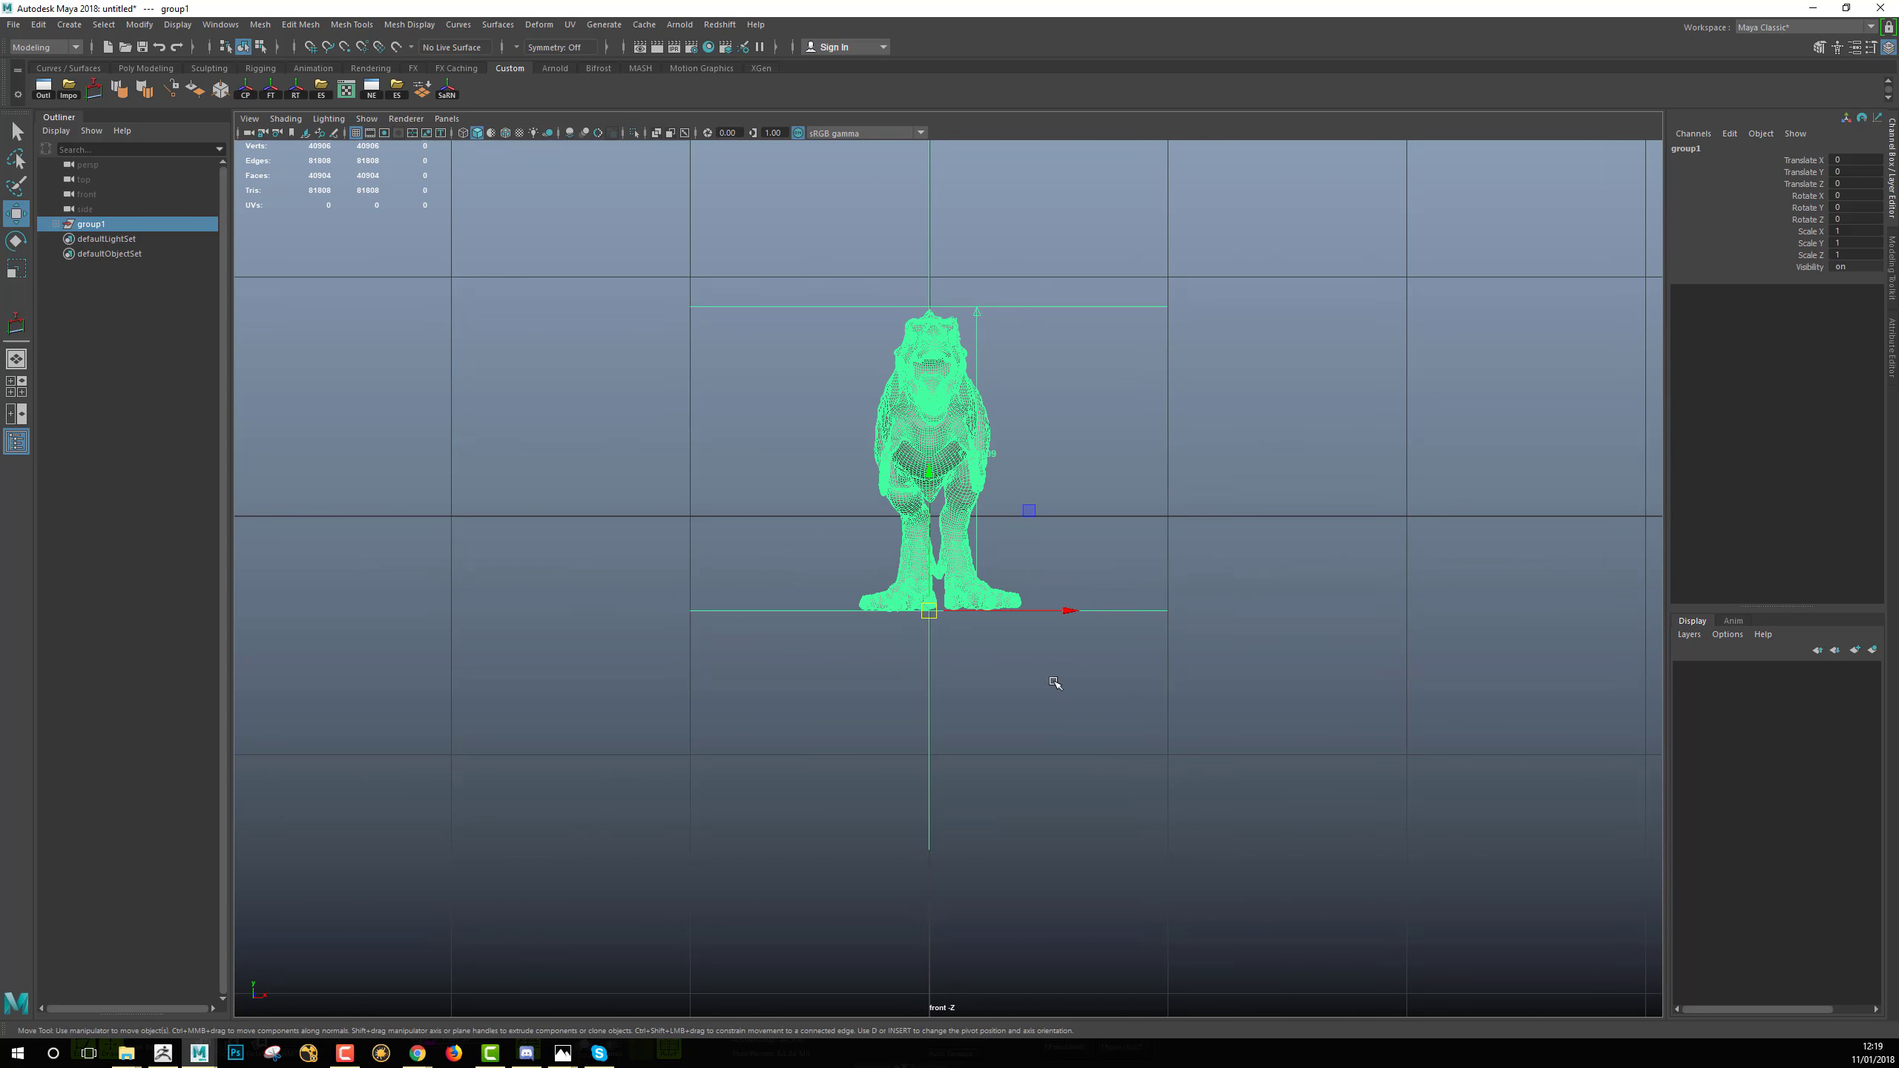
{"action": "middle_click_drag", "start_coordinate": [941, 628], "coordinate": [945, 678], "text": "alt"}
{"action": "right_click_drag", "start_coordinate": [945, 678], "coordinate": [1073, 665], "text": "alt"}
{"action": "middle_click_drag", "start_coordinate": [1002, 706], "coordinate": [973, 699], "text": "alt"}
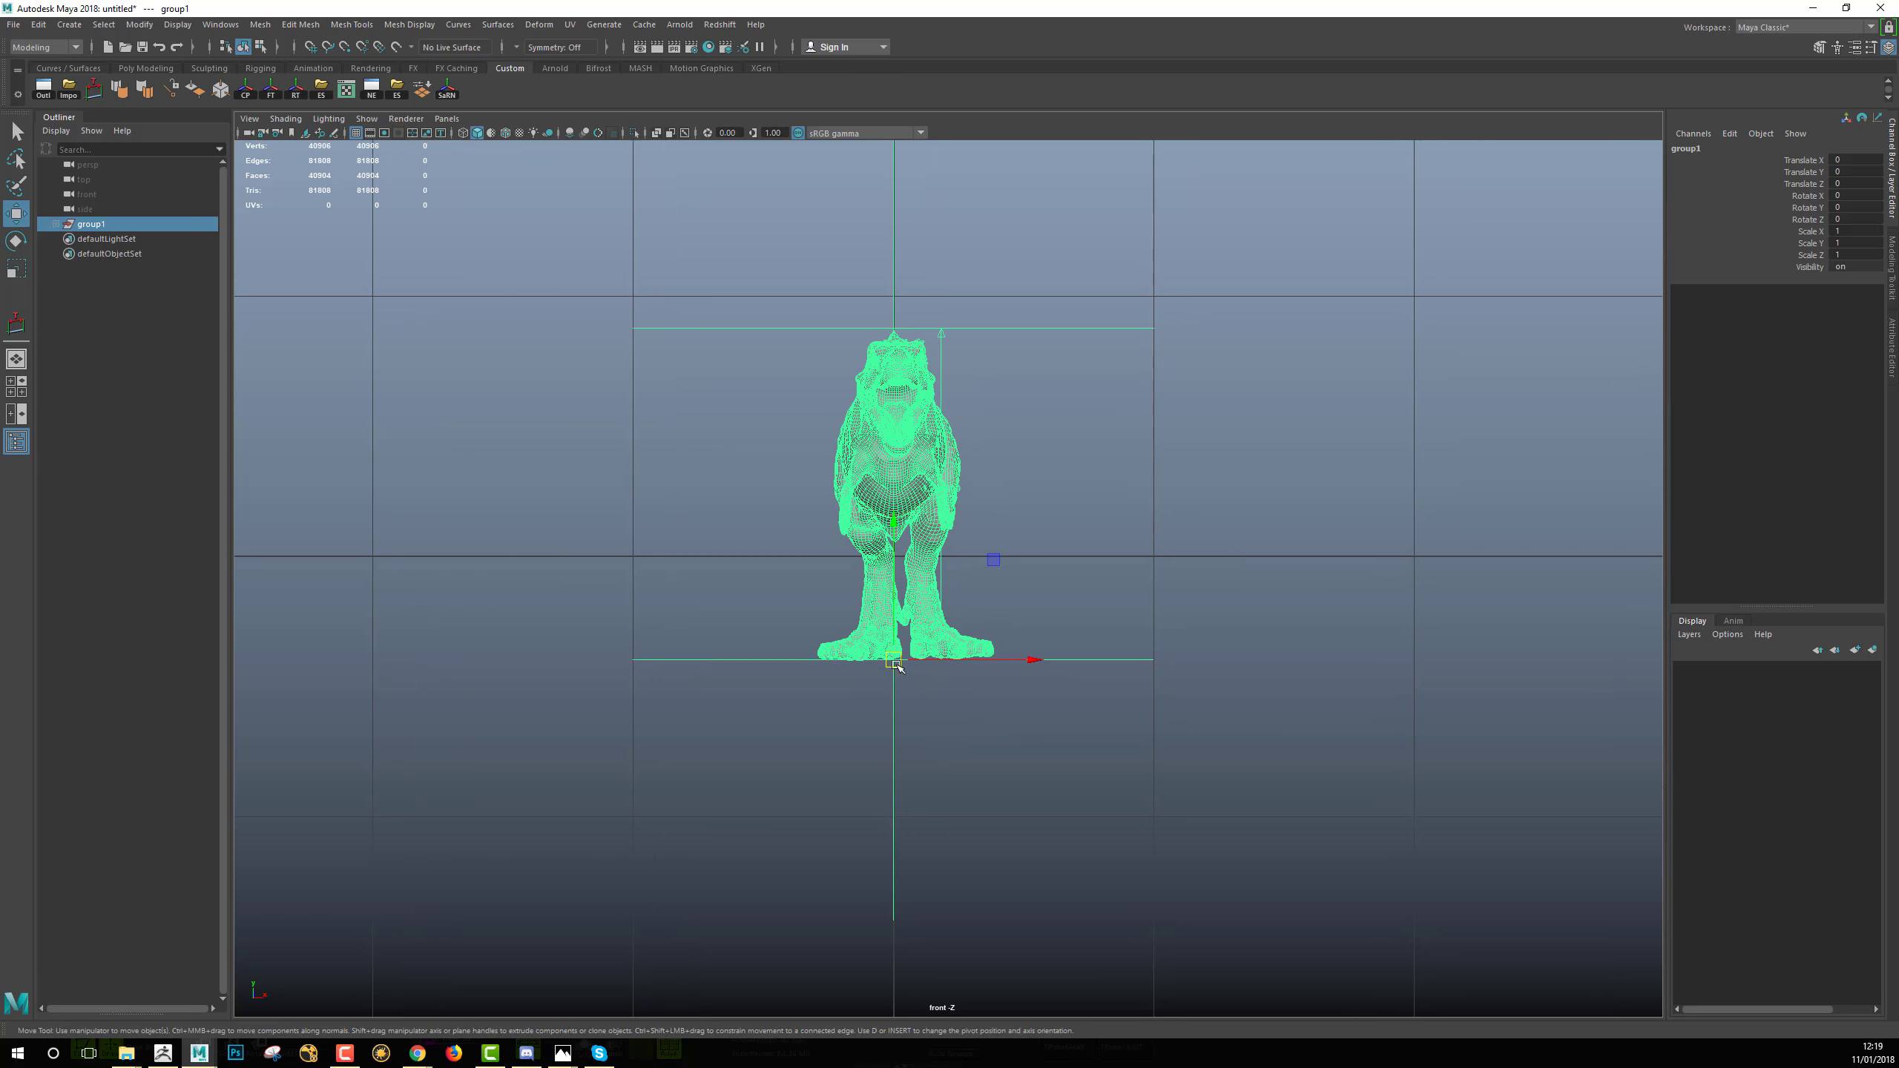
{"action": "scroll", "coordinate": [1125, 692], "scroll_direction": "up", "scroll_amount": 2}
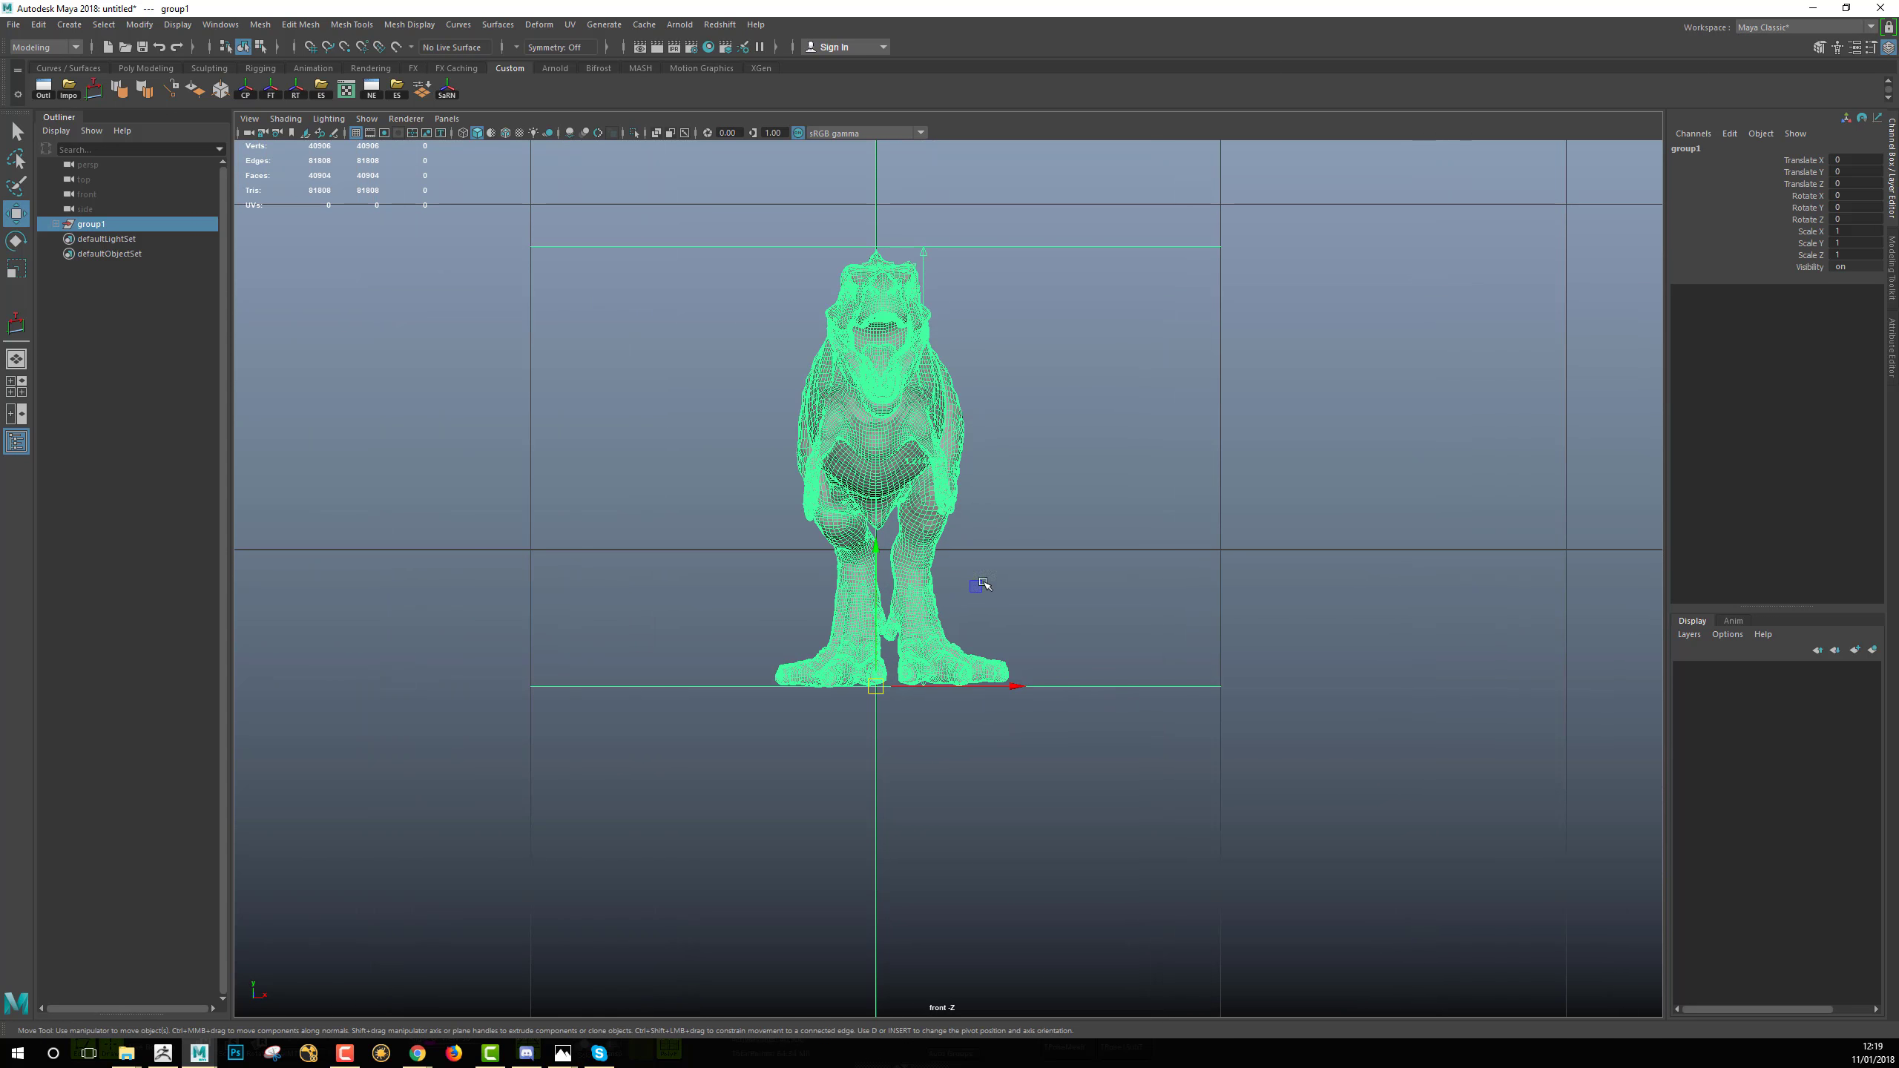
{"action": "mouse_move", "coordinate": [983, 583]}
{"action": "middle_mouse_down", "text": "alt"}
{"action": "mouse_move", "coordinate": [979, 564]}
{"action": "mouse_move", "coordinate": [990, 585]}
{"action": "middle_mouse_up", "text": "alt"}
{"action": "key", "text": "x"}
{"action": "left_click_drag", "start_coordinate": [885, 548], "coordinate": [883, 529]}
{"action": "right_click_drag", "start_coordinate": [896, 561], "coordinate": [1047, 585], "text": "alt"}
{"action": "middle_click_drag", "start_coordinate": [1047, 585], "coordinate": [1073, 729], "text": "alt"}
{"action": "right_click_drag", "start_coordinate": [1072, 729], "coordinate": [1122, 749], "text": "alt"}
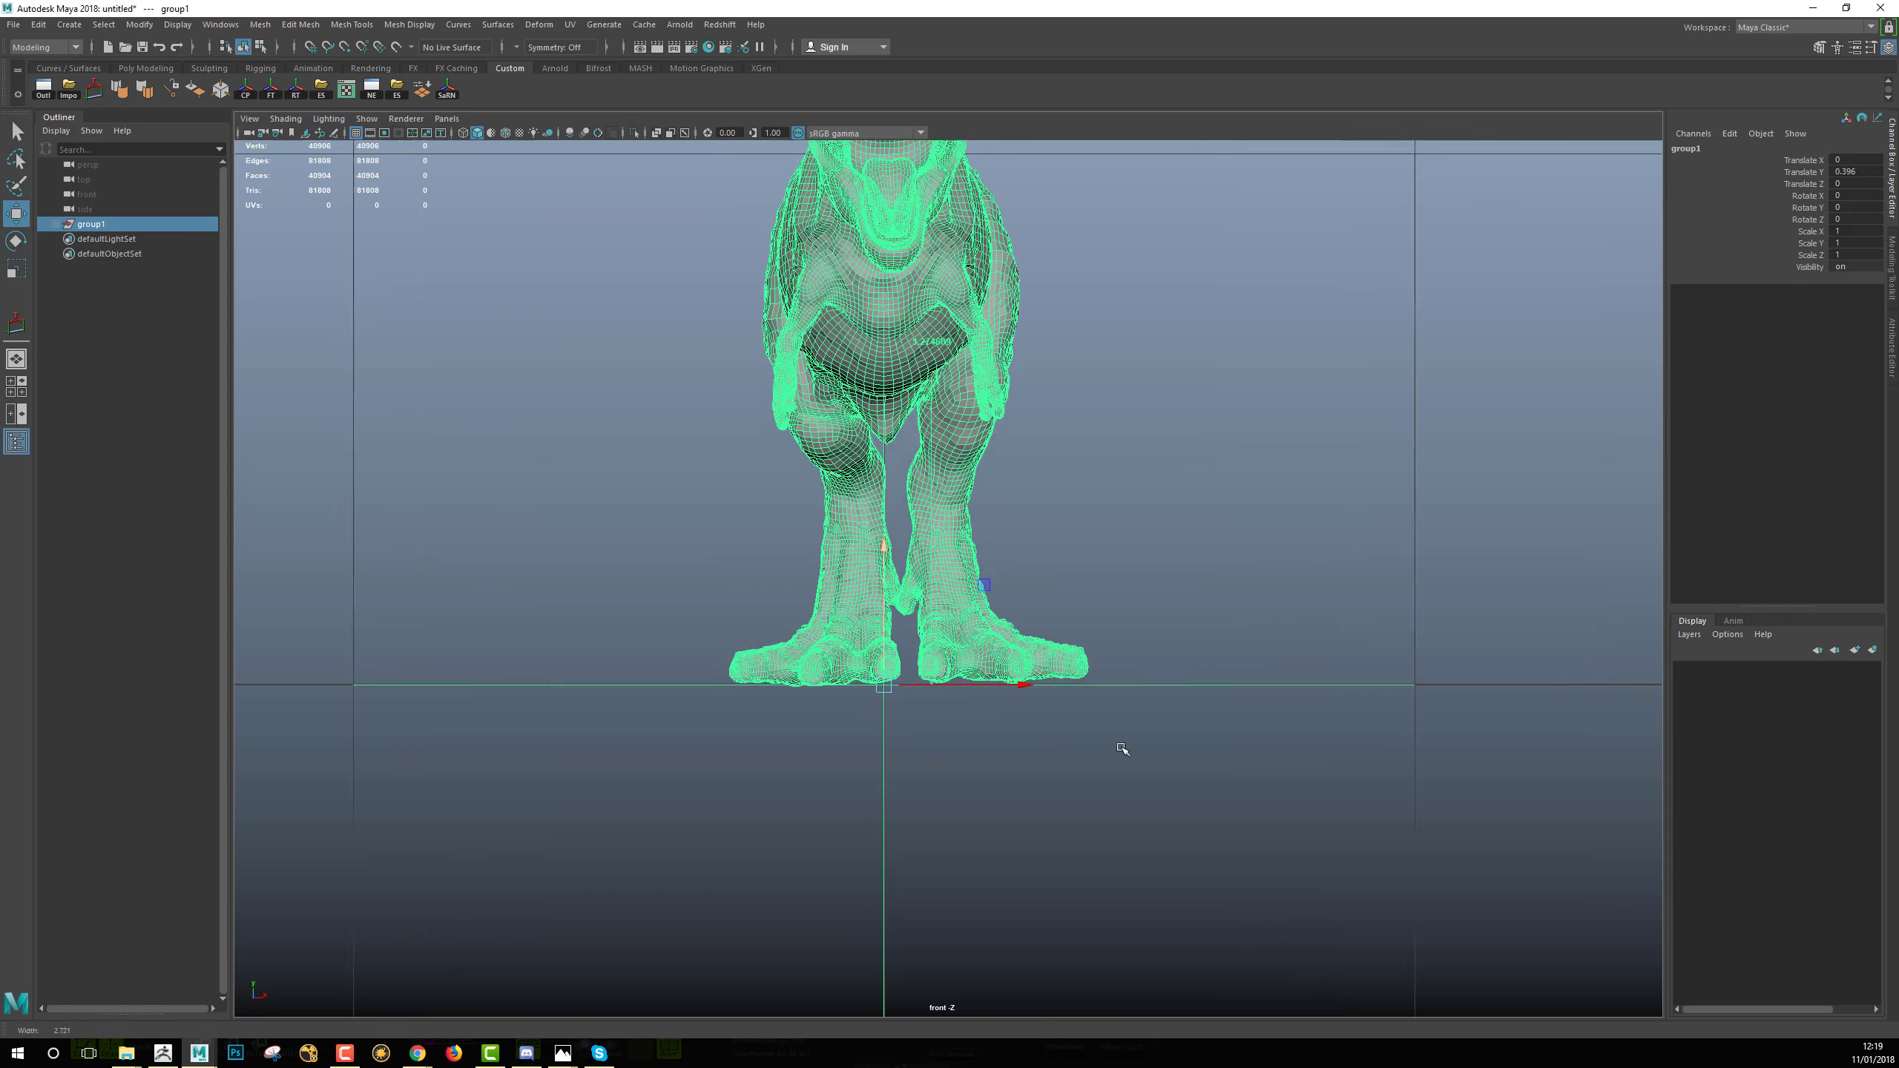
{"action": "scroll", "coordinate": [1121, 747], "scroll_direction": "up", "scroll_amount": 1}
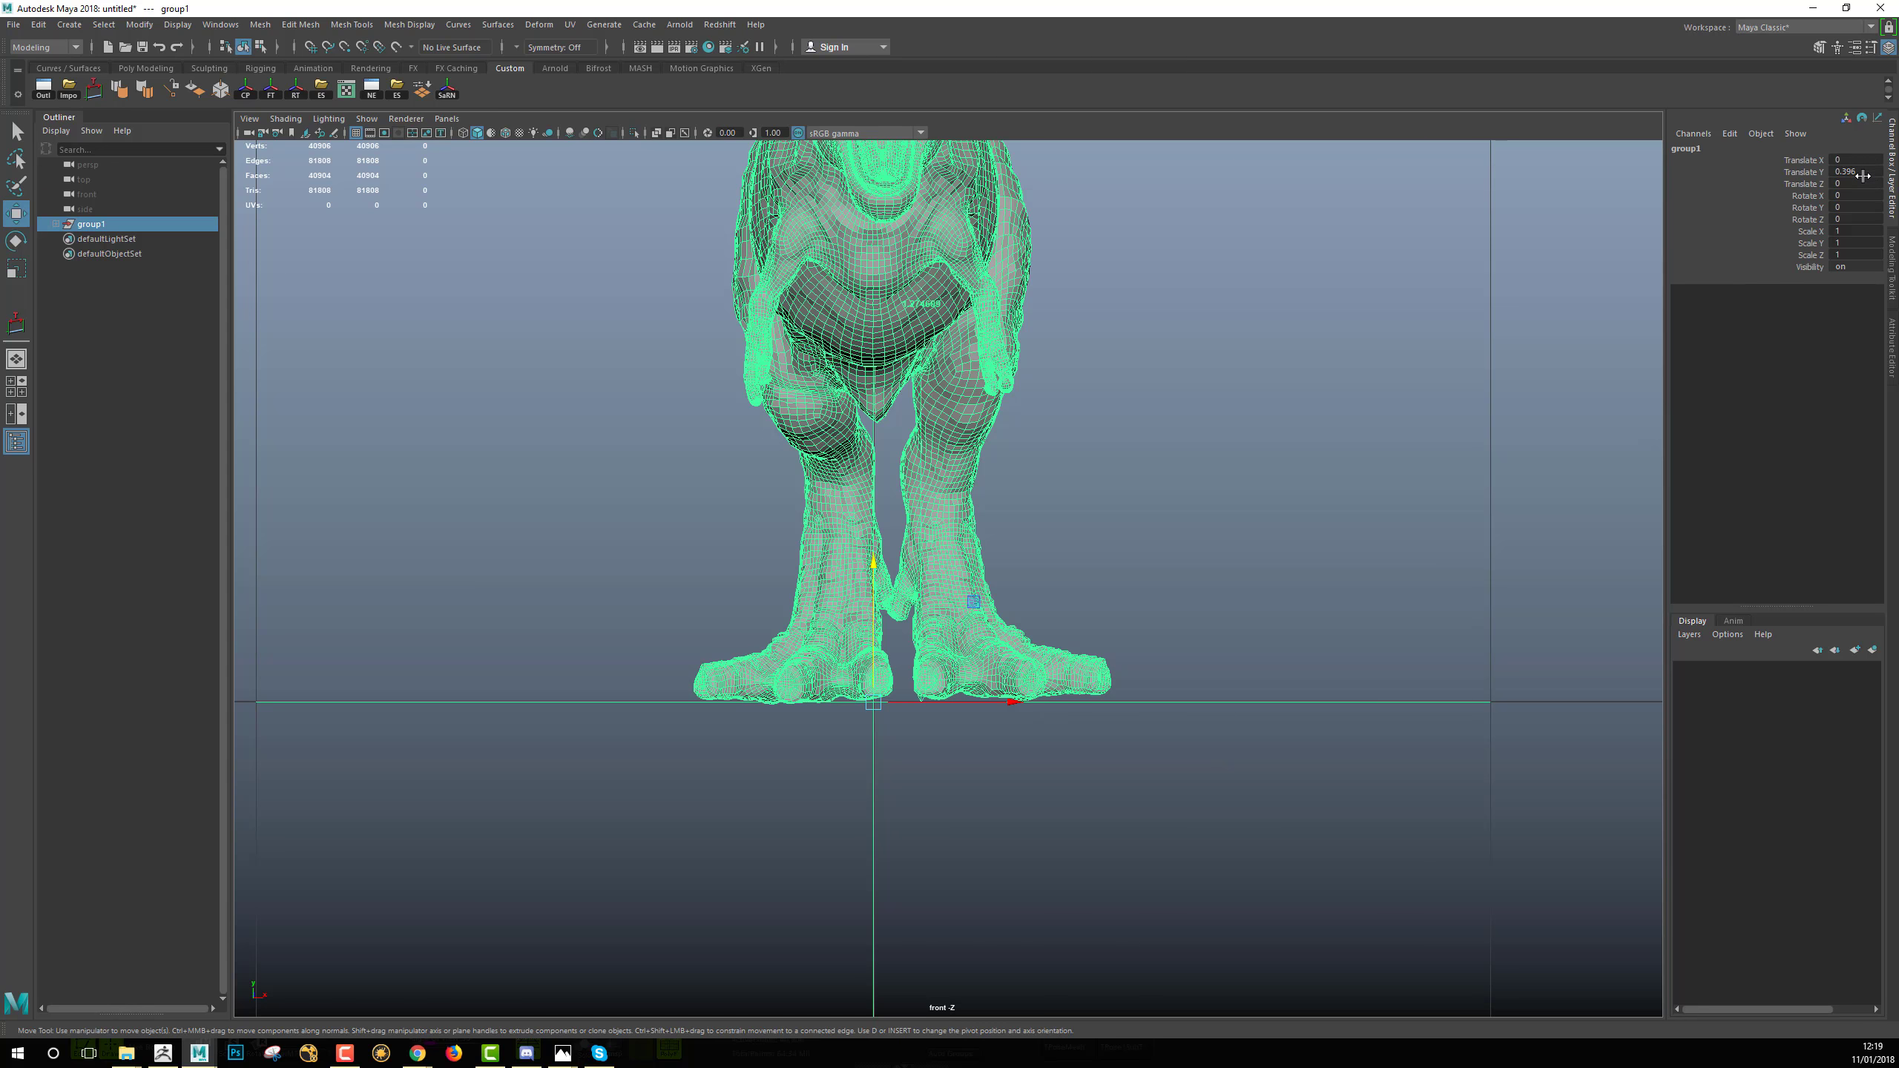
Check the repositioned T-rex's height and foot placement against the grid in the front view.
{"action": "scroll", "coordinate": [974, 483], "scroll_direction": "down", "scroll_amount": 8}
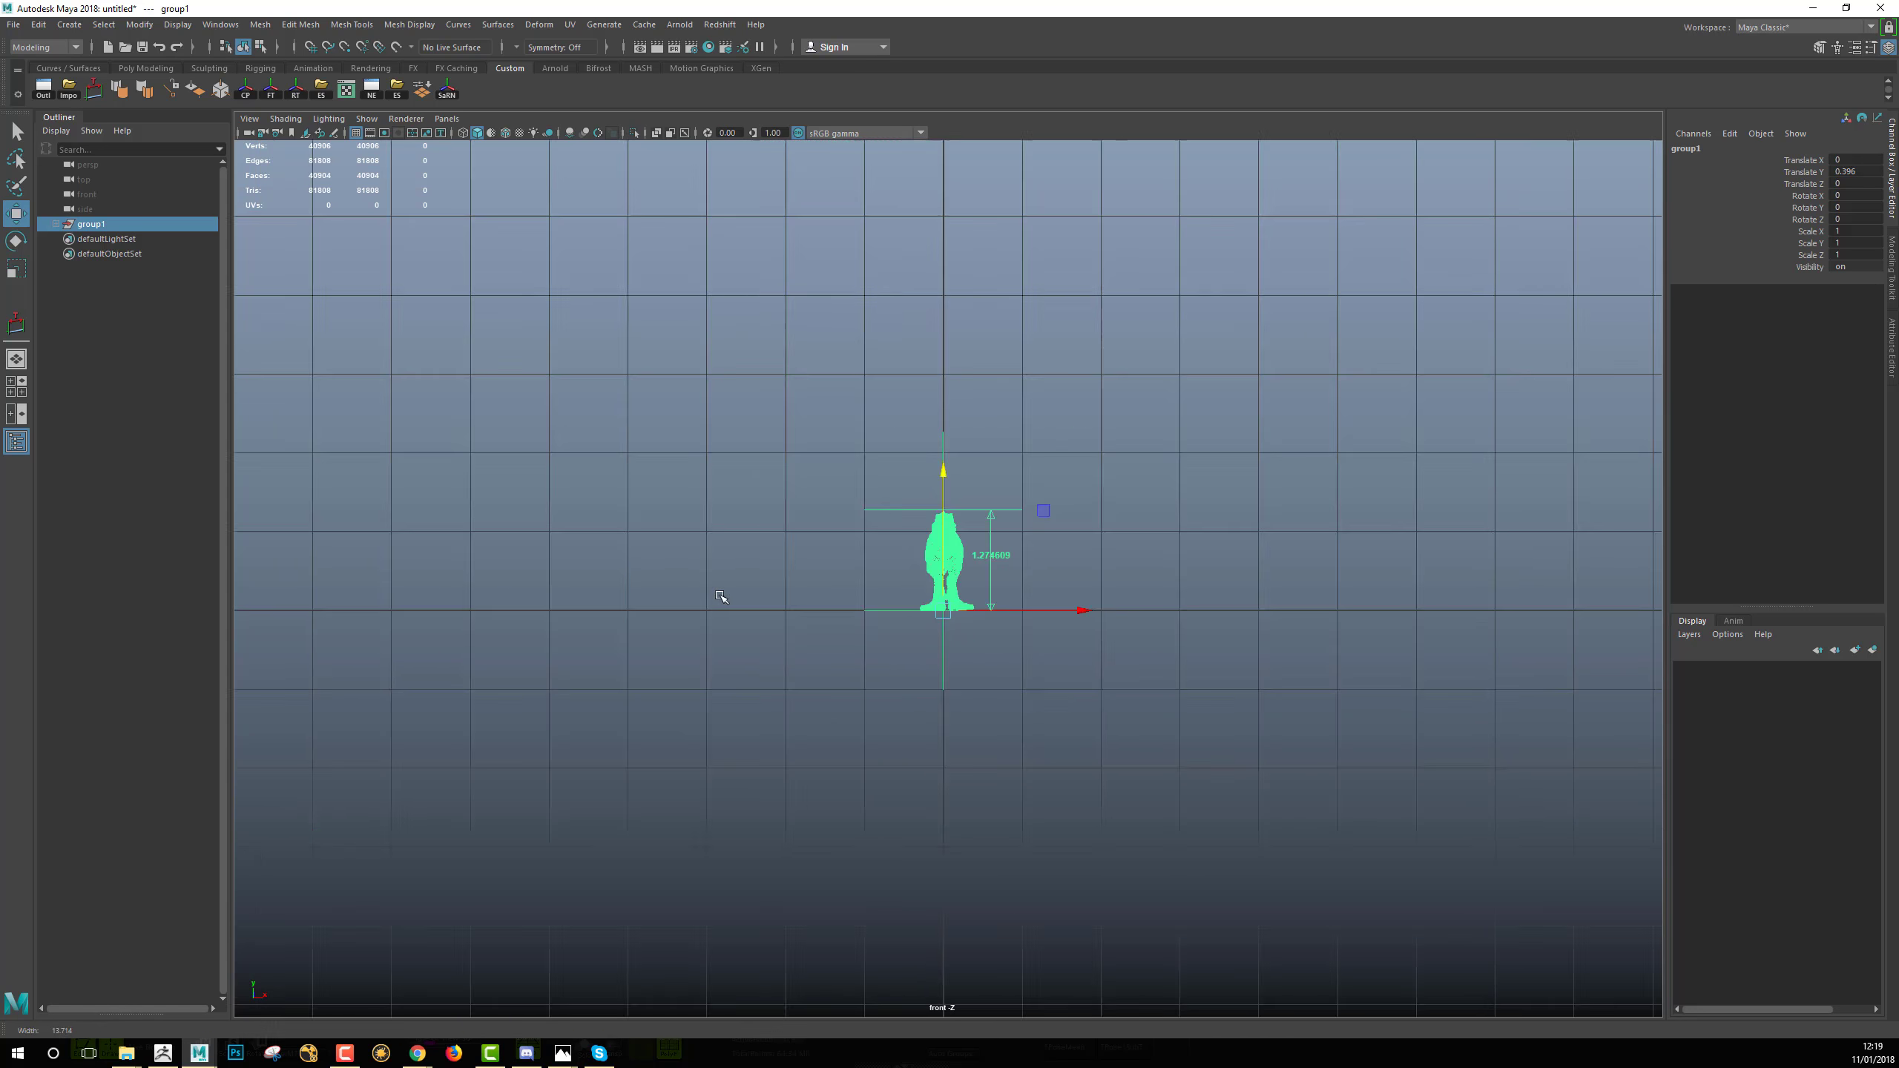
{"action": "scroll", "coordinate": [982, 665], "scroll_direction": "up", "scroll_amount": 5}
{"action": "scroll", "coordinate": [982, 664], "scroll_direction": "up", "scroll_amount": 1}
{"action": "scroll", "coordinate": [982, 710], "scroll_direction": "down", "scroll_amount": 4}
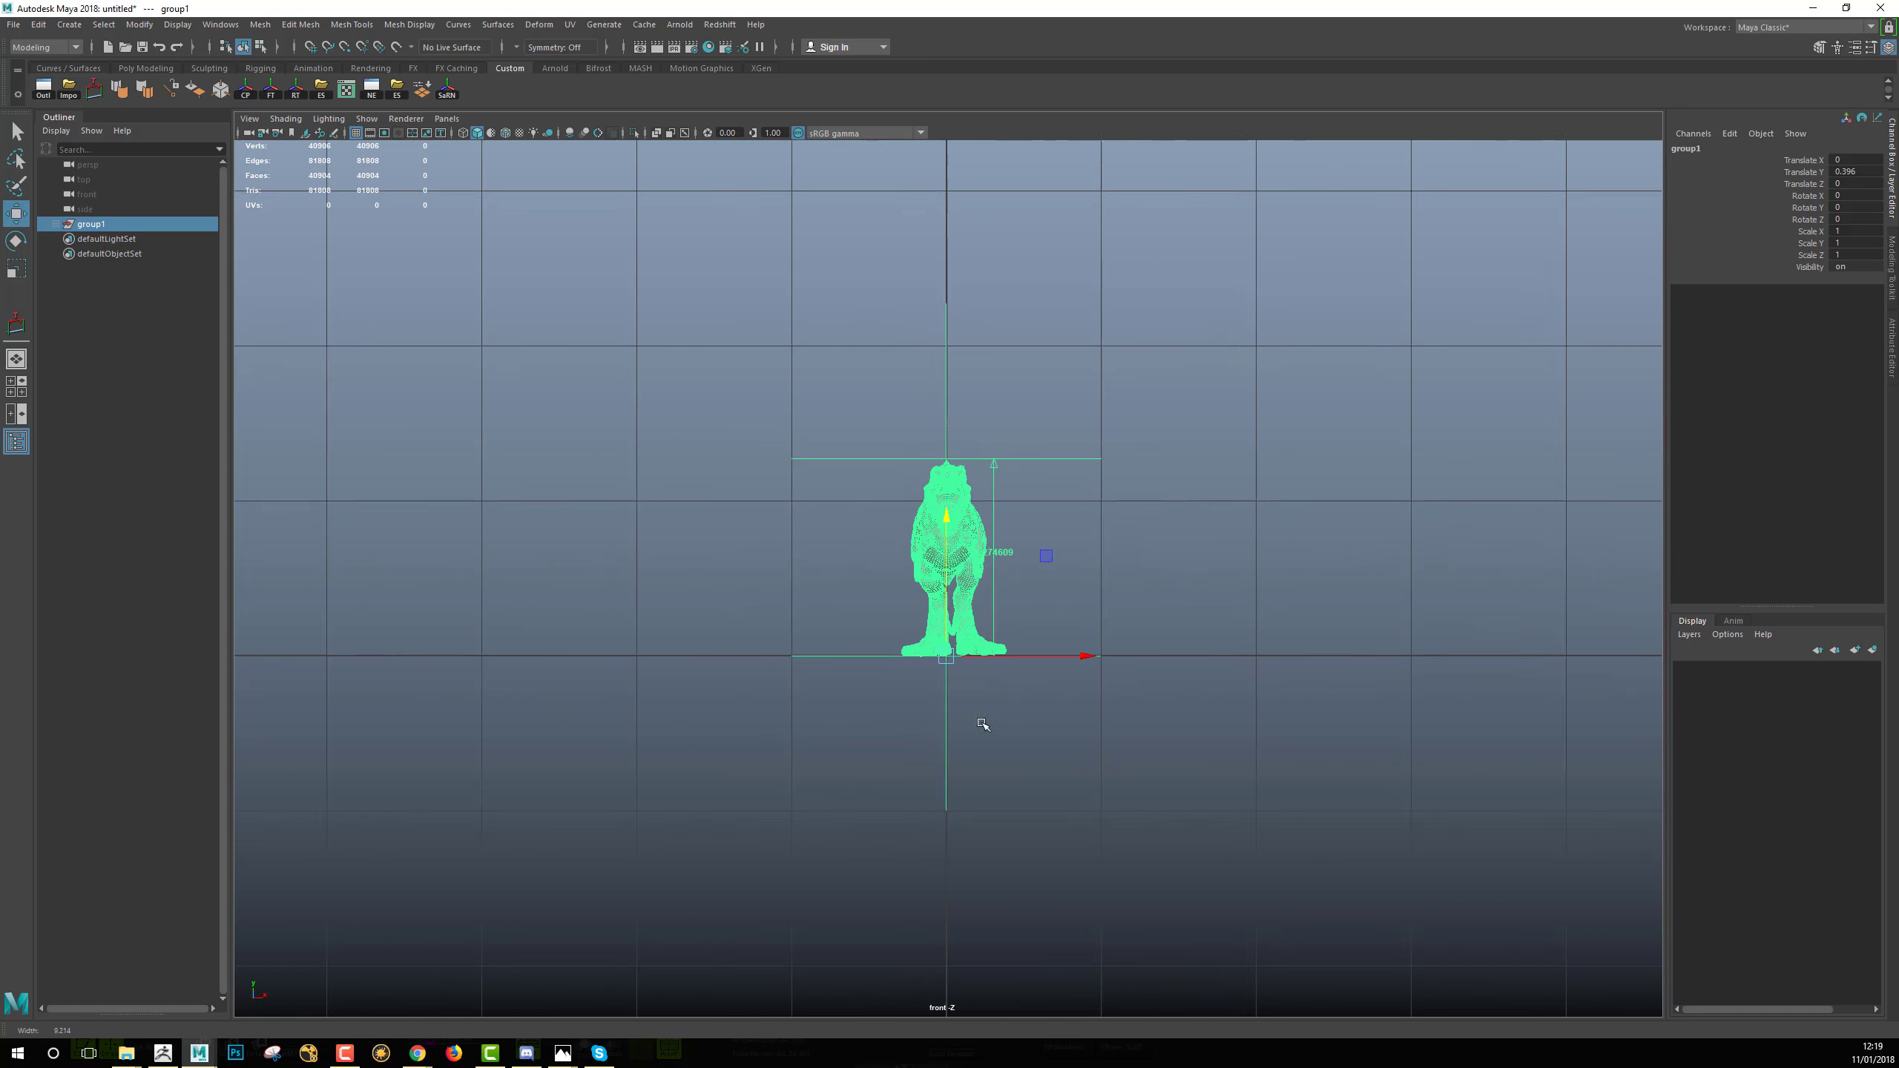
{"action": "scroll", "coordinate": [982, 720], "scroll_direction": "up", "scroll_amount": 4}
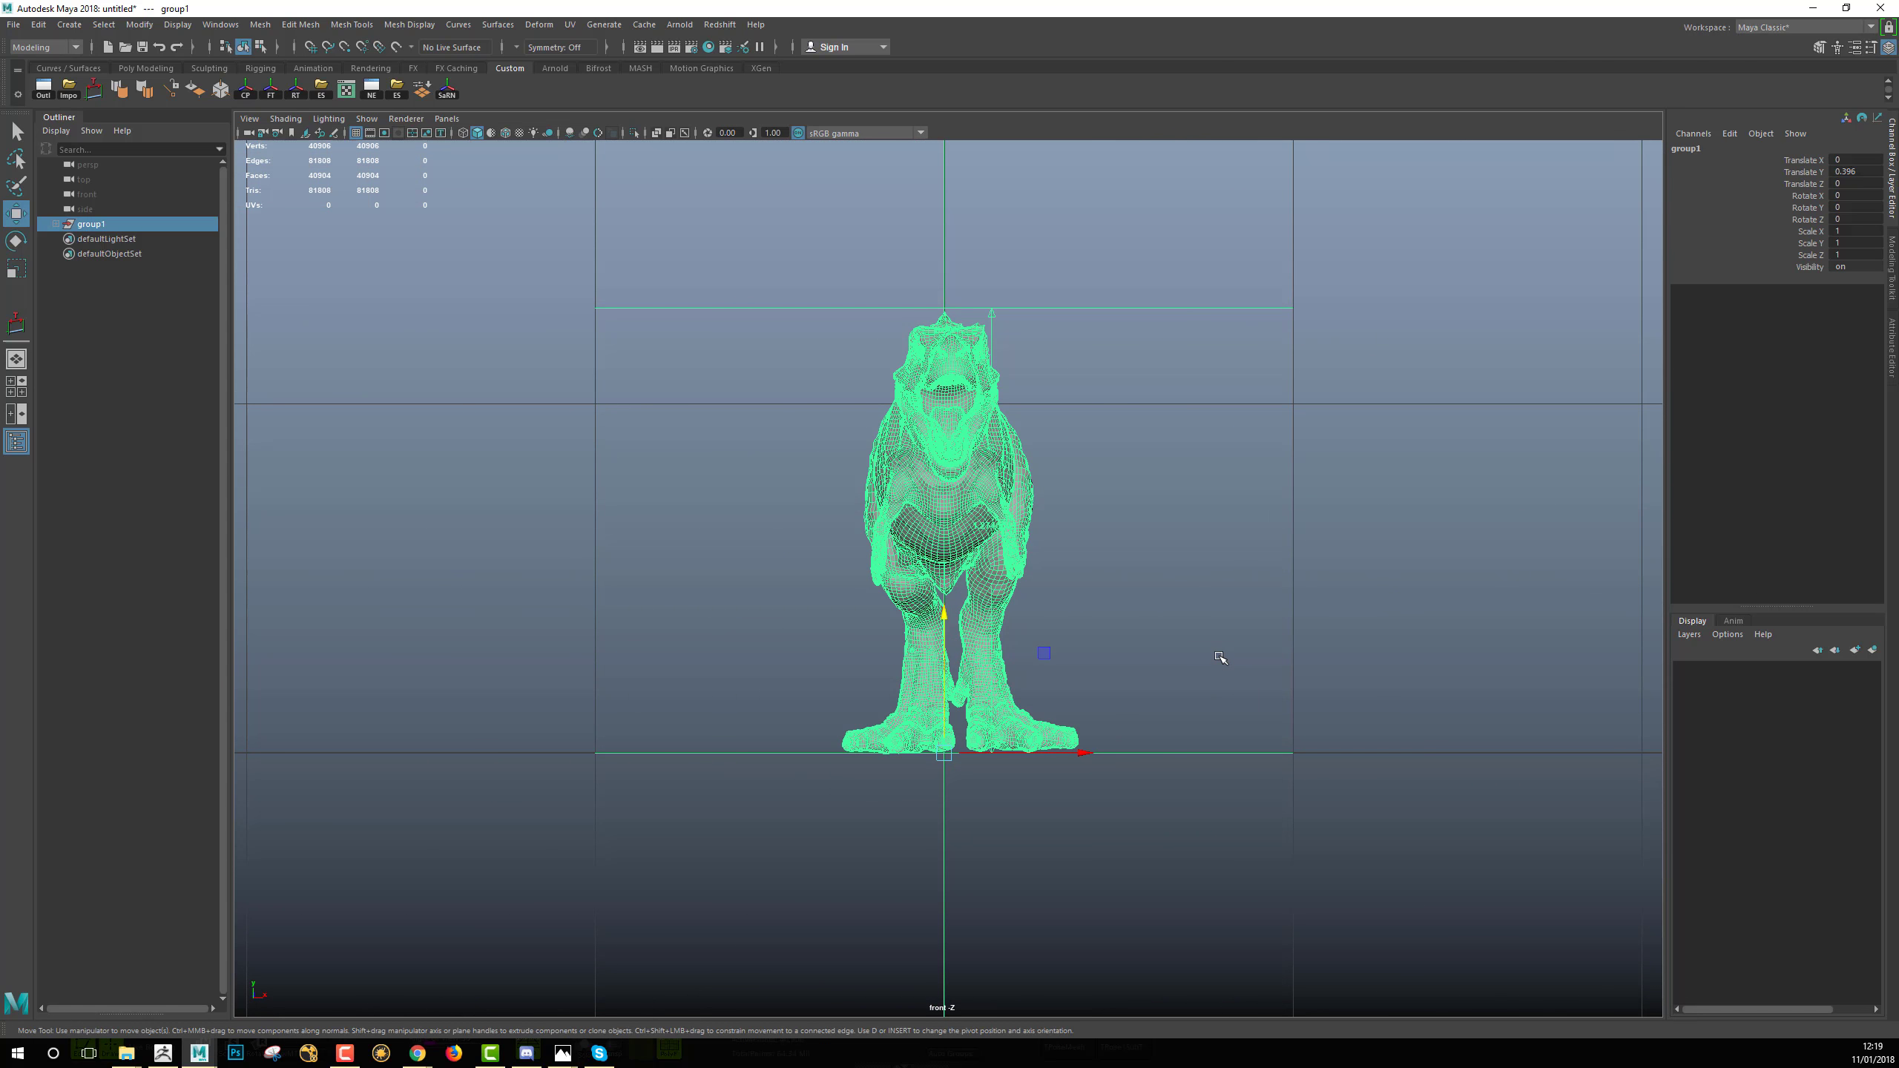
Scale the T-rex group up uniformly to about 2.73 from its foot pivot and view it in perspective.
{"action": "scroll", "coordinate": [1243, 652], "scroll_direction": "down", "scroll_amount": 3}
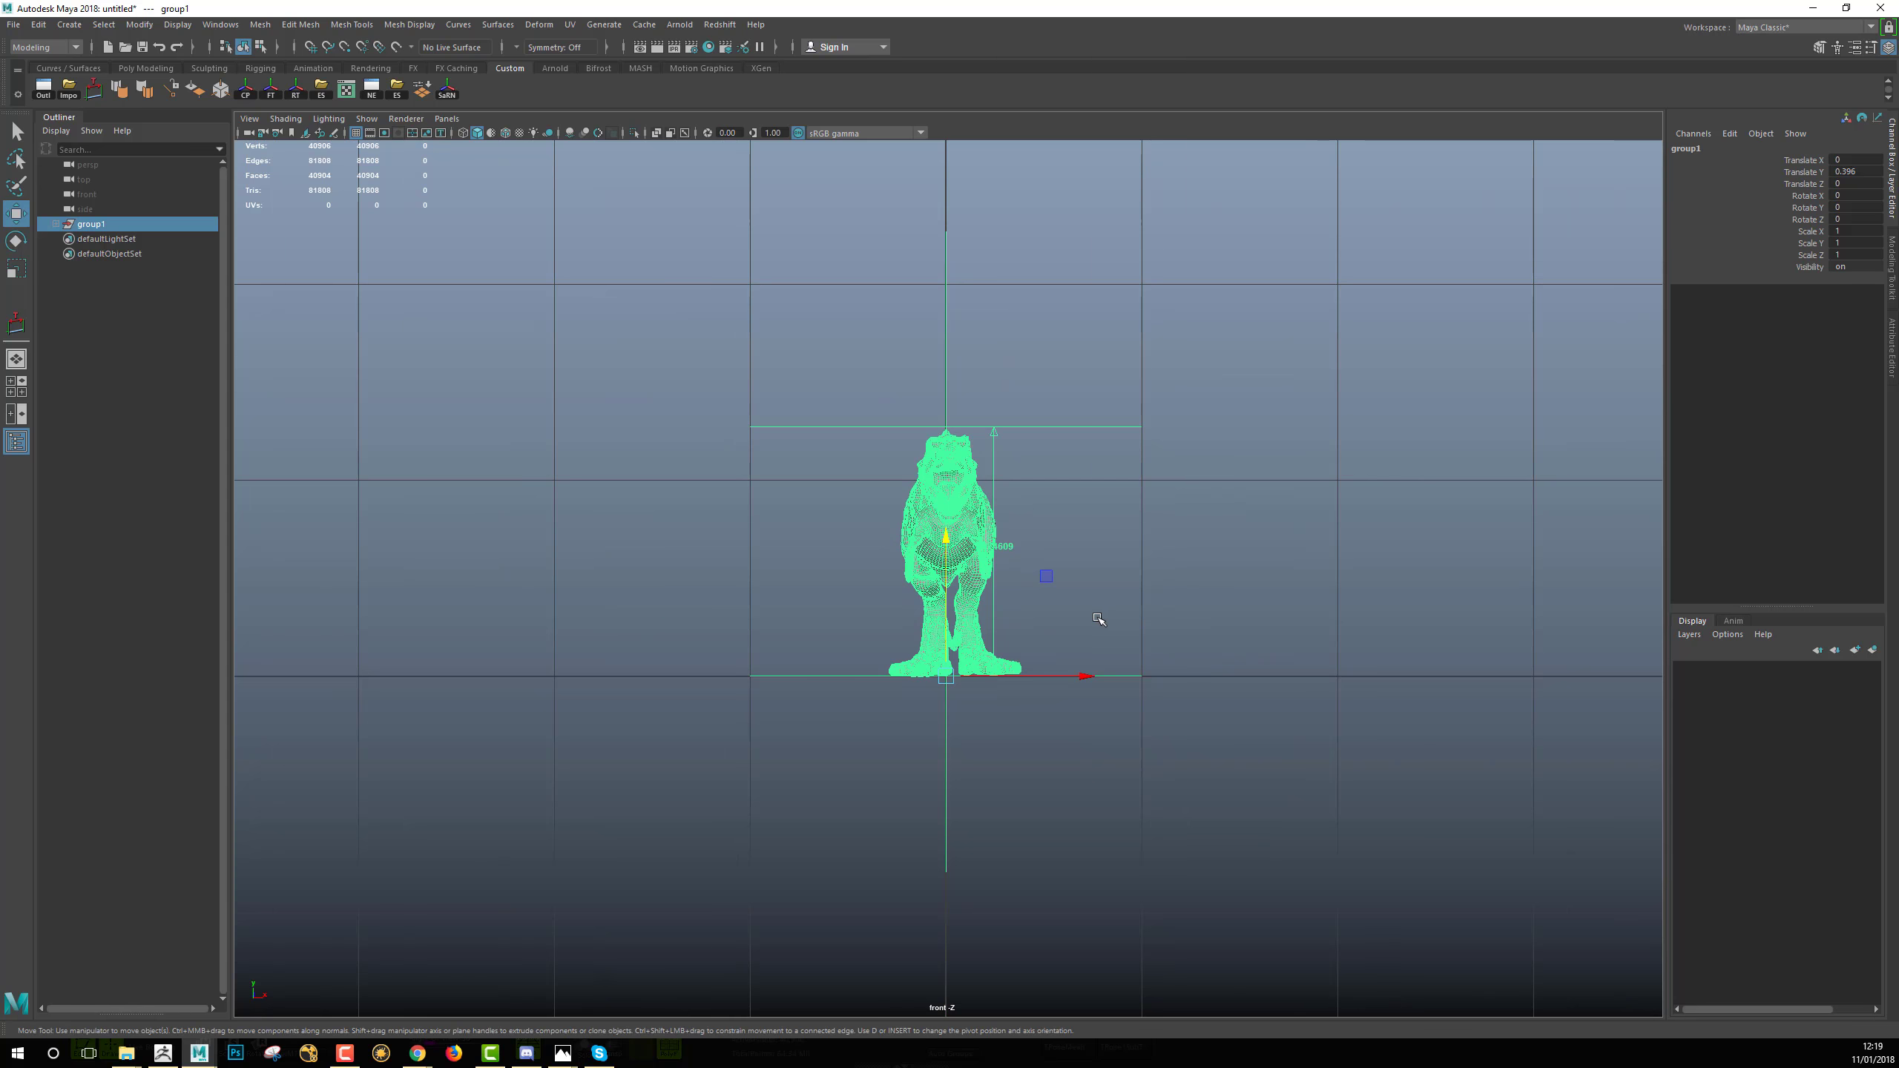
{"action": "key", "text": "r"}
{"action": "left_click_drag", "start_coordinate": [948, 677], "coordinate": [1895, 767]}
{"action": "key", "text": "space"}
{"action": "left_click_drag", "start_coordinate": [995, 641], "coordinate": [995, 572]}
{"action": "left_click_drag", "start_coordinate": [1135, 596], "coordinate": [1031, 619], "text": "alt"}
{"action": "right_click_drag", "start_coordinate": [1031, 619], "coordinate": [897, 568], "text": "alt"}
{"action": "middle_click_drag", "start_coordinate": [606, 389], "coordinate": [747, 482], "text": "alt"}
{"action": "right_click_drag", "start_coordinate": [747, 482], "coordinate": [1034, 513], "text": "alt"}
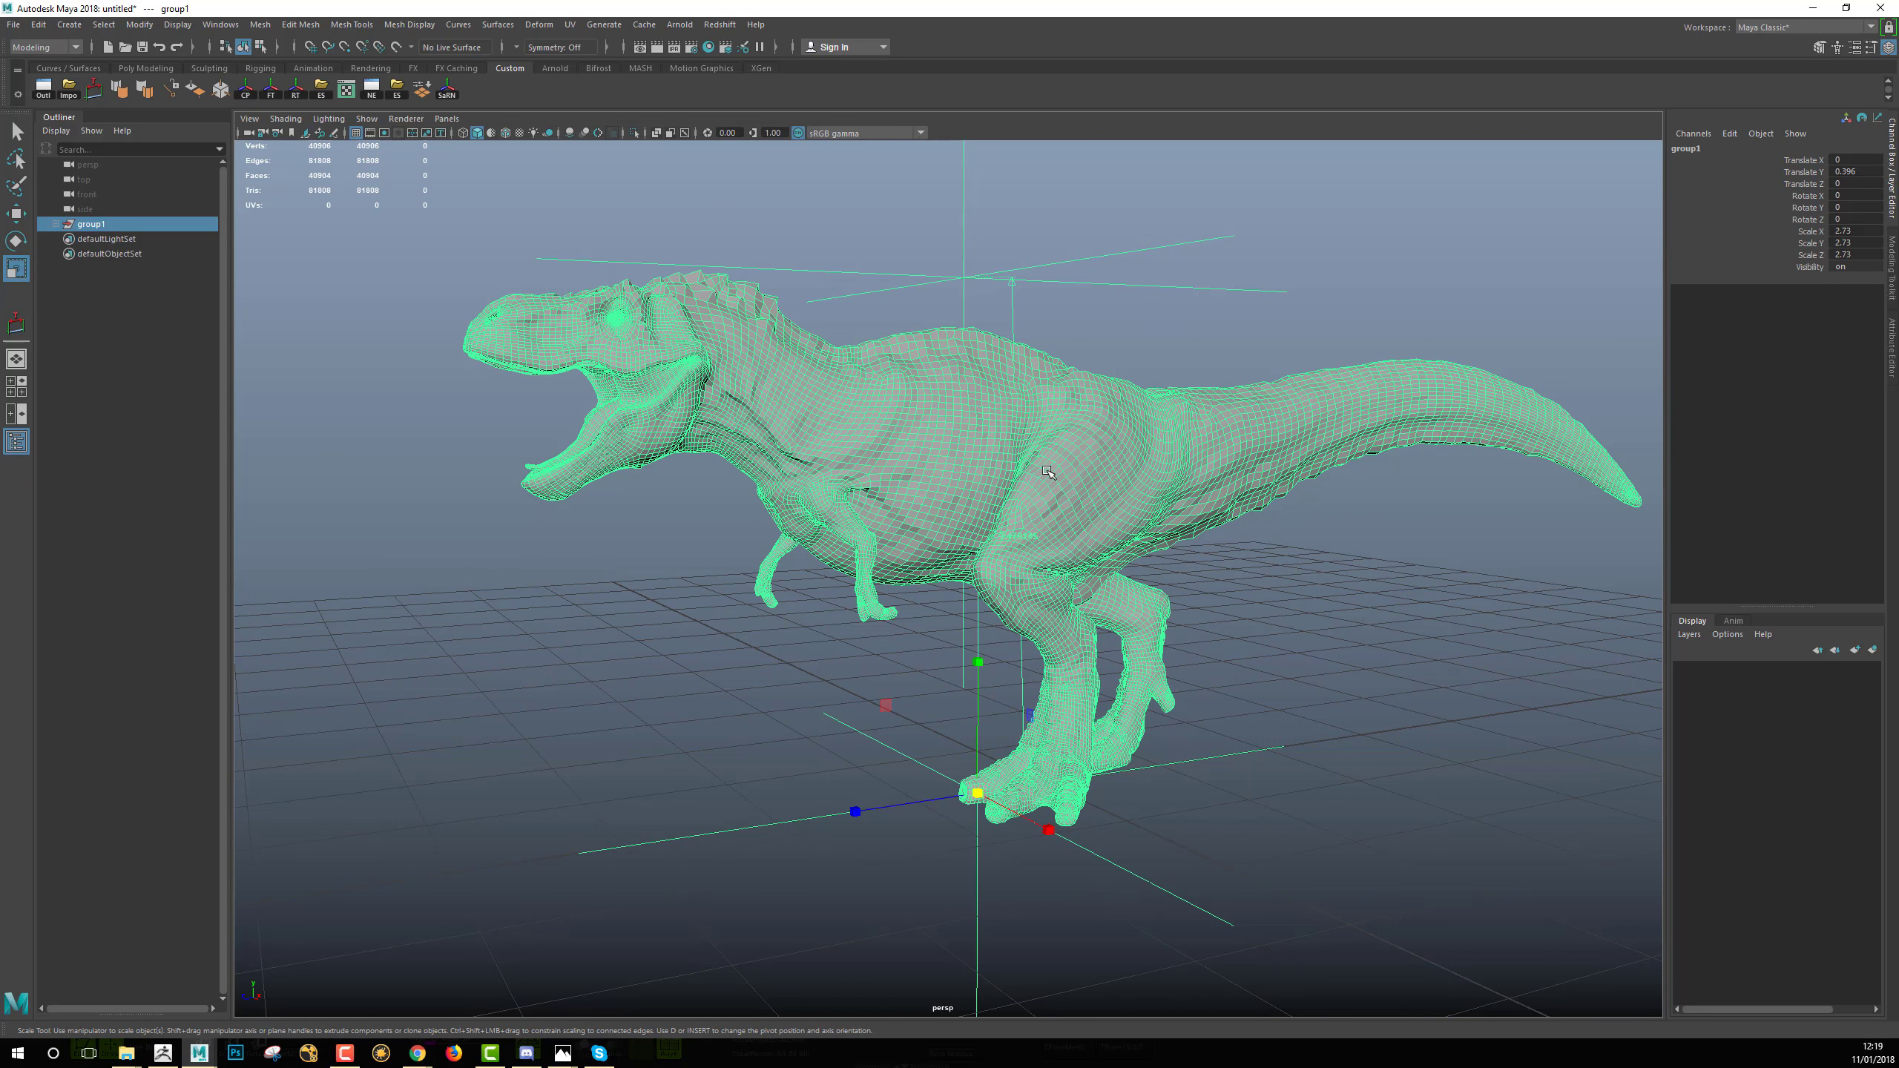
Hide the T-rex body mesh inside the group, leaving only the locators and the distance dimension displayed.
{"action": "left_click", "coordinate": [62, 224]}
{"action": "left_click", "coordinate": [120, 283]}
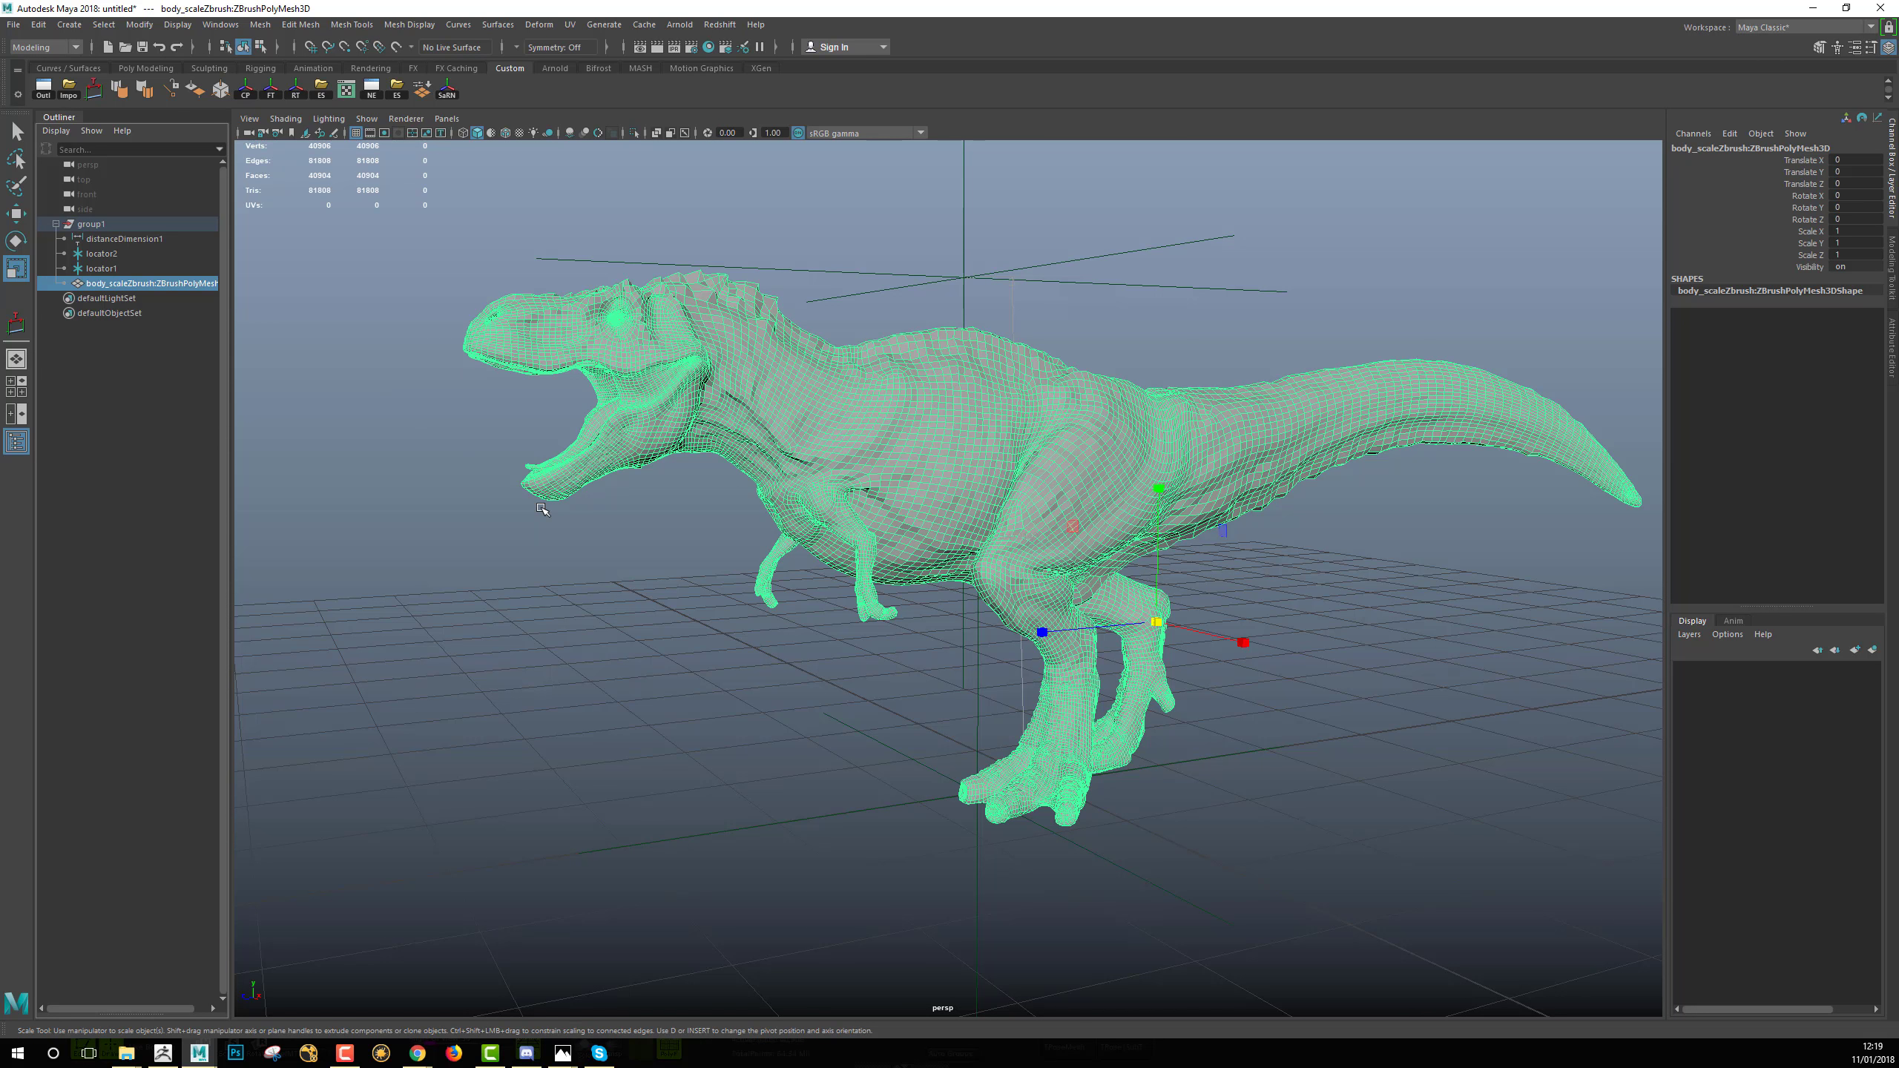
{"action": "key", "text": "ctrl+h"}
{"action": "left_click_drag", "start_coordinate": [571, 477], "coordinate": [775, 529], "text": "alt"}
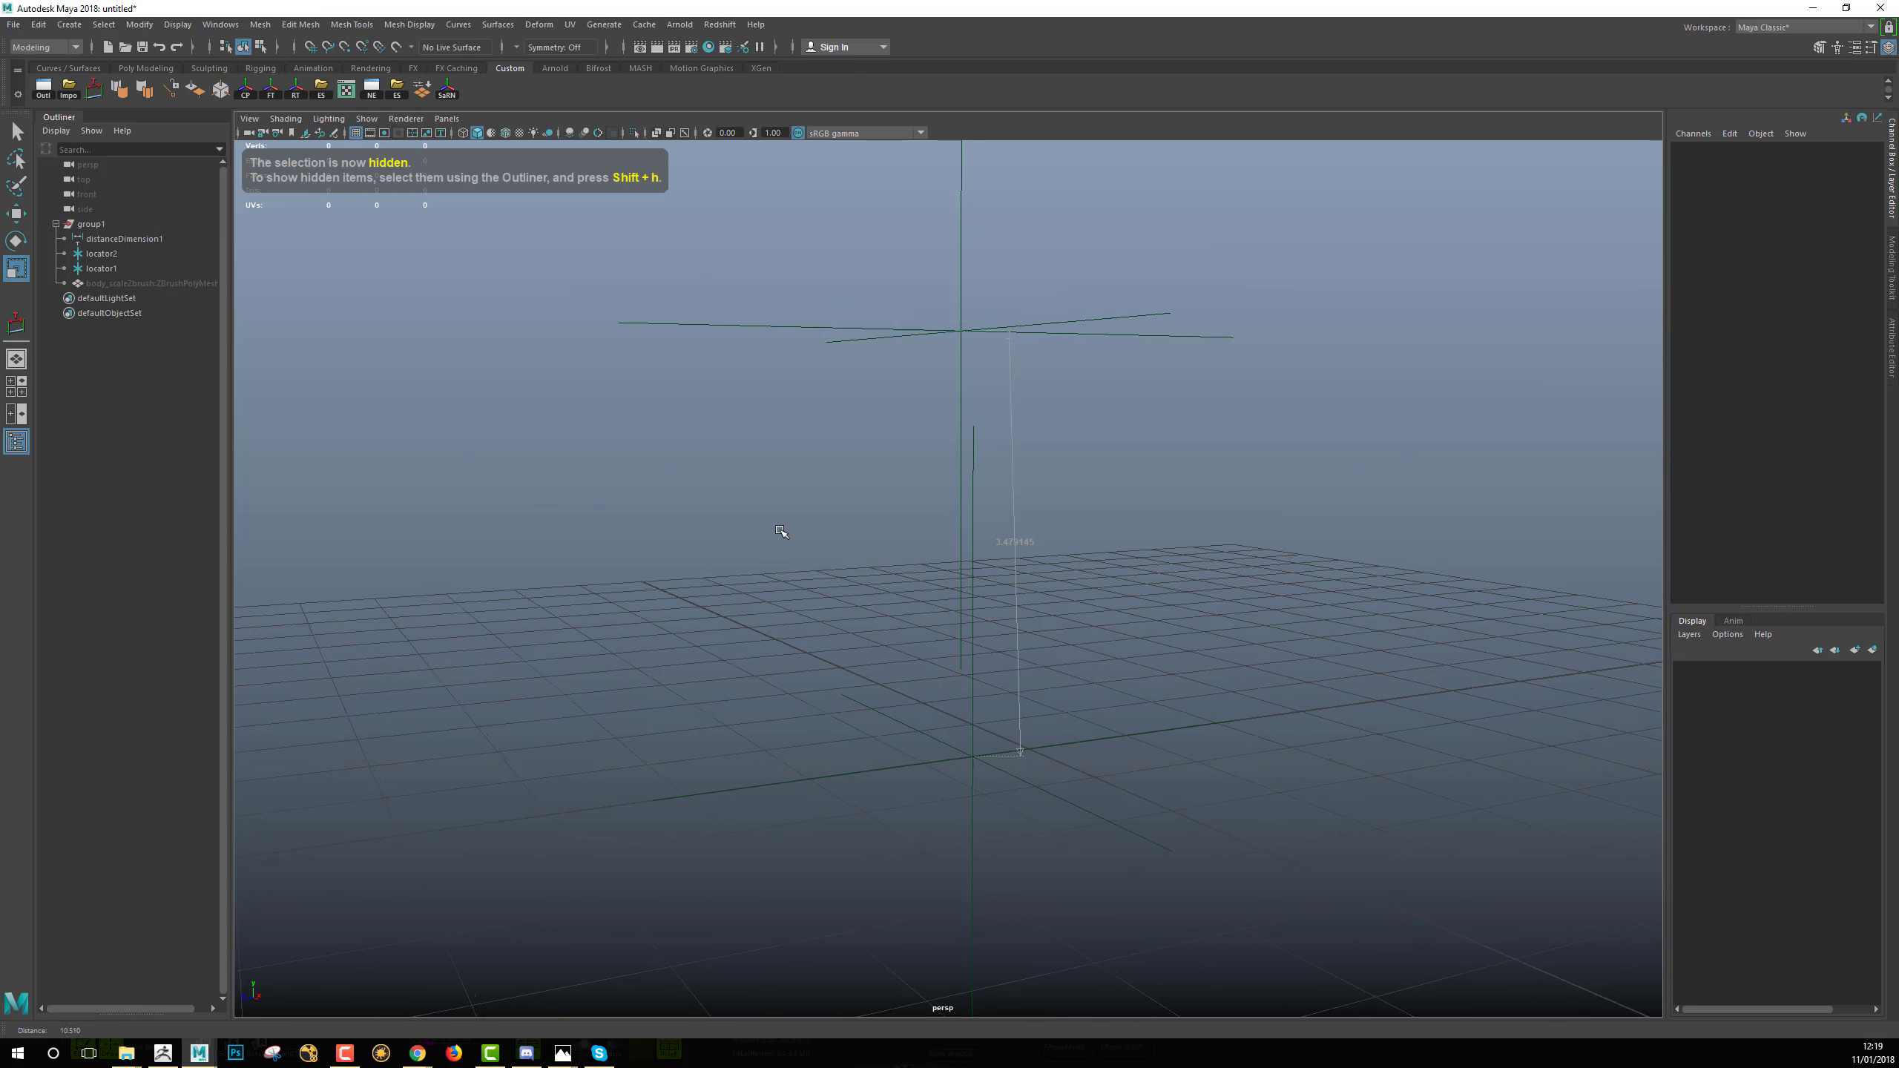
{"action": "left_click_drag", "start_coordinate": [940, 627], "coordinate": [986, 548], "text": "alt"}
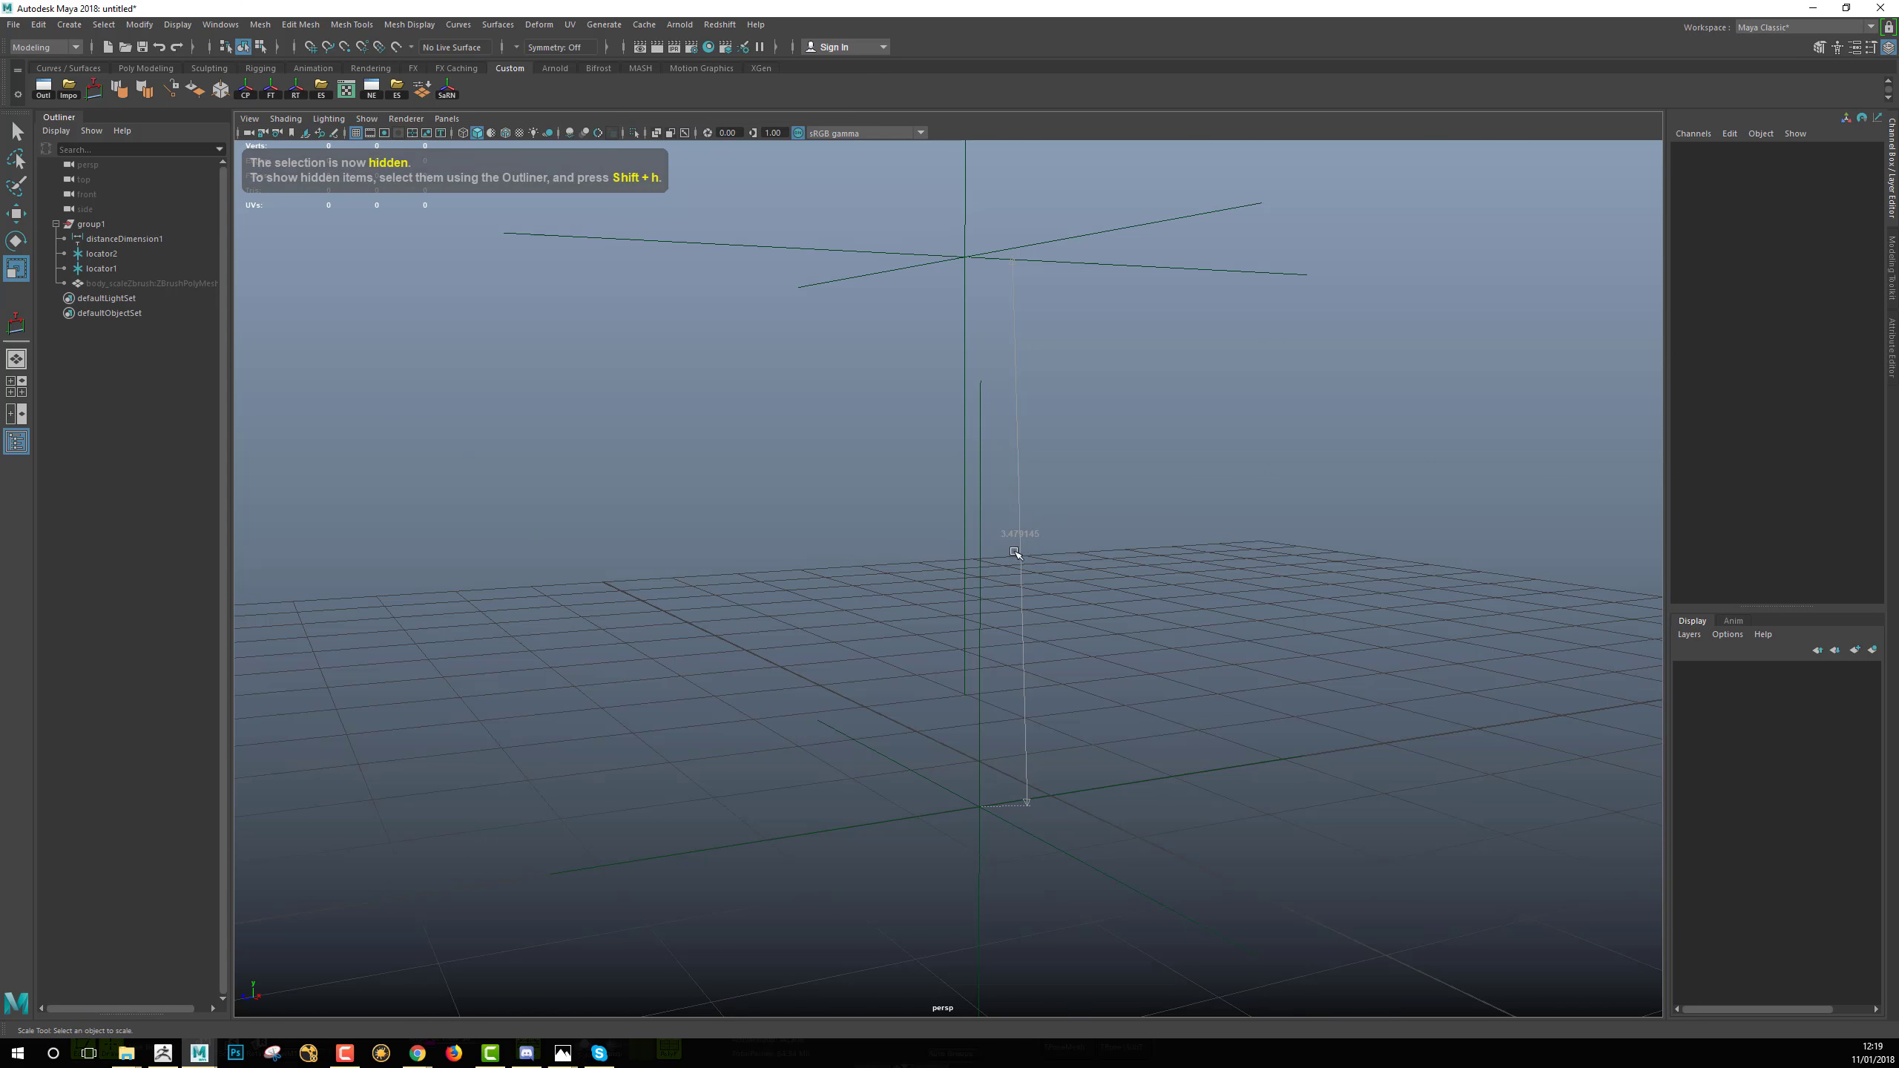
{"action": "left_click_drag", "start_coordinate": [1120, 532], "coordinate": [962, 366], "text": "alt"}
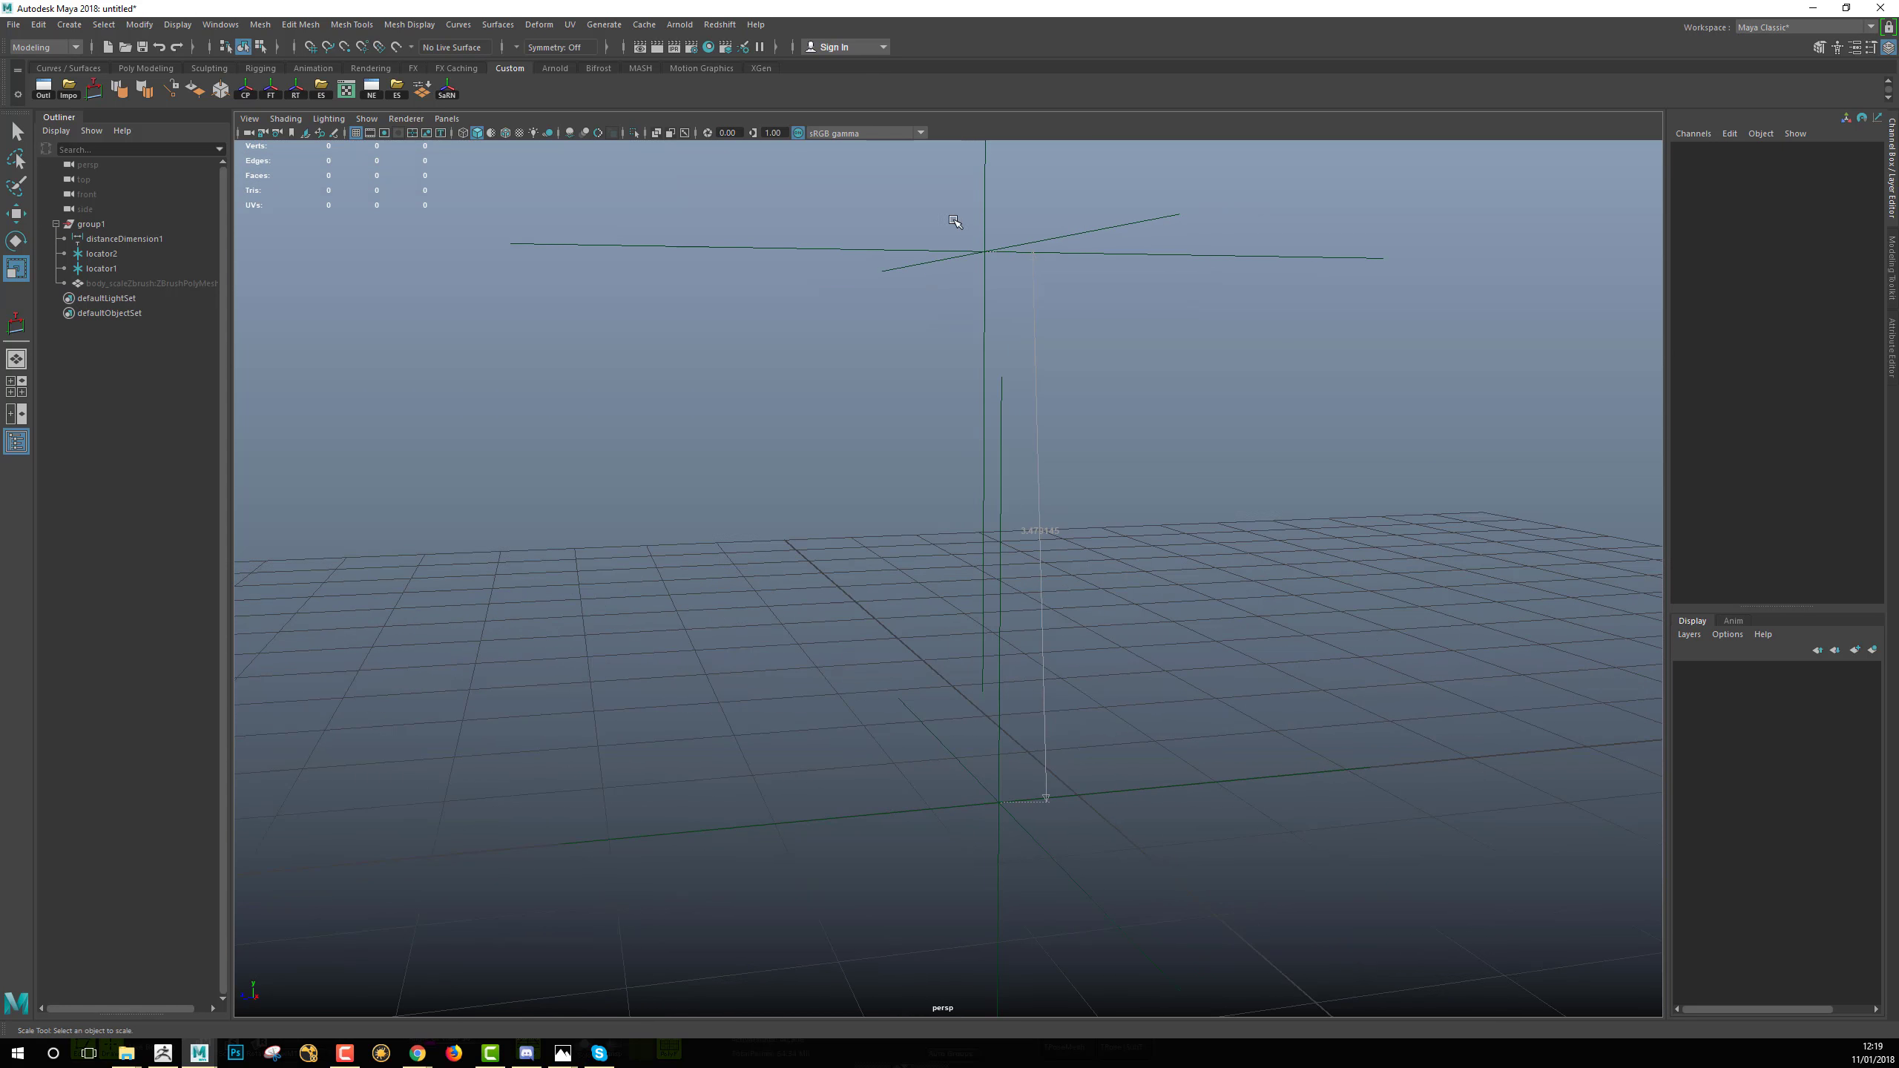
Move the upper locator along Z to about 0.544 so the distance line stands vertically above the lower locator.
{"action": "left_click", "coordinate": [972, 250]}
{"action": "key", "text": "w"}
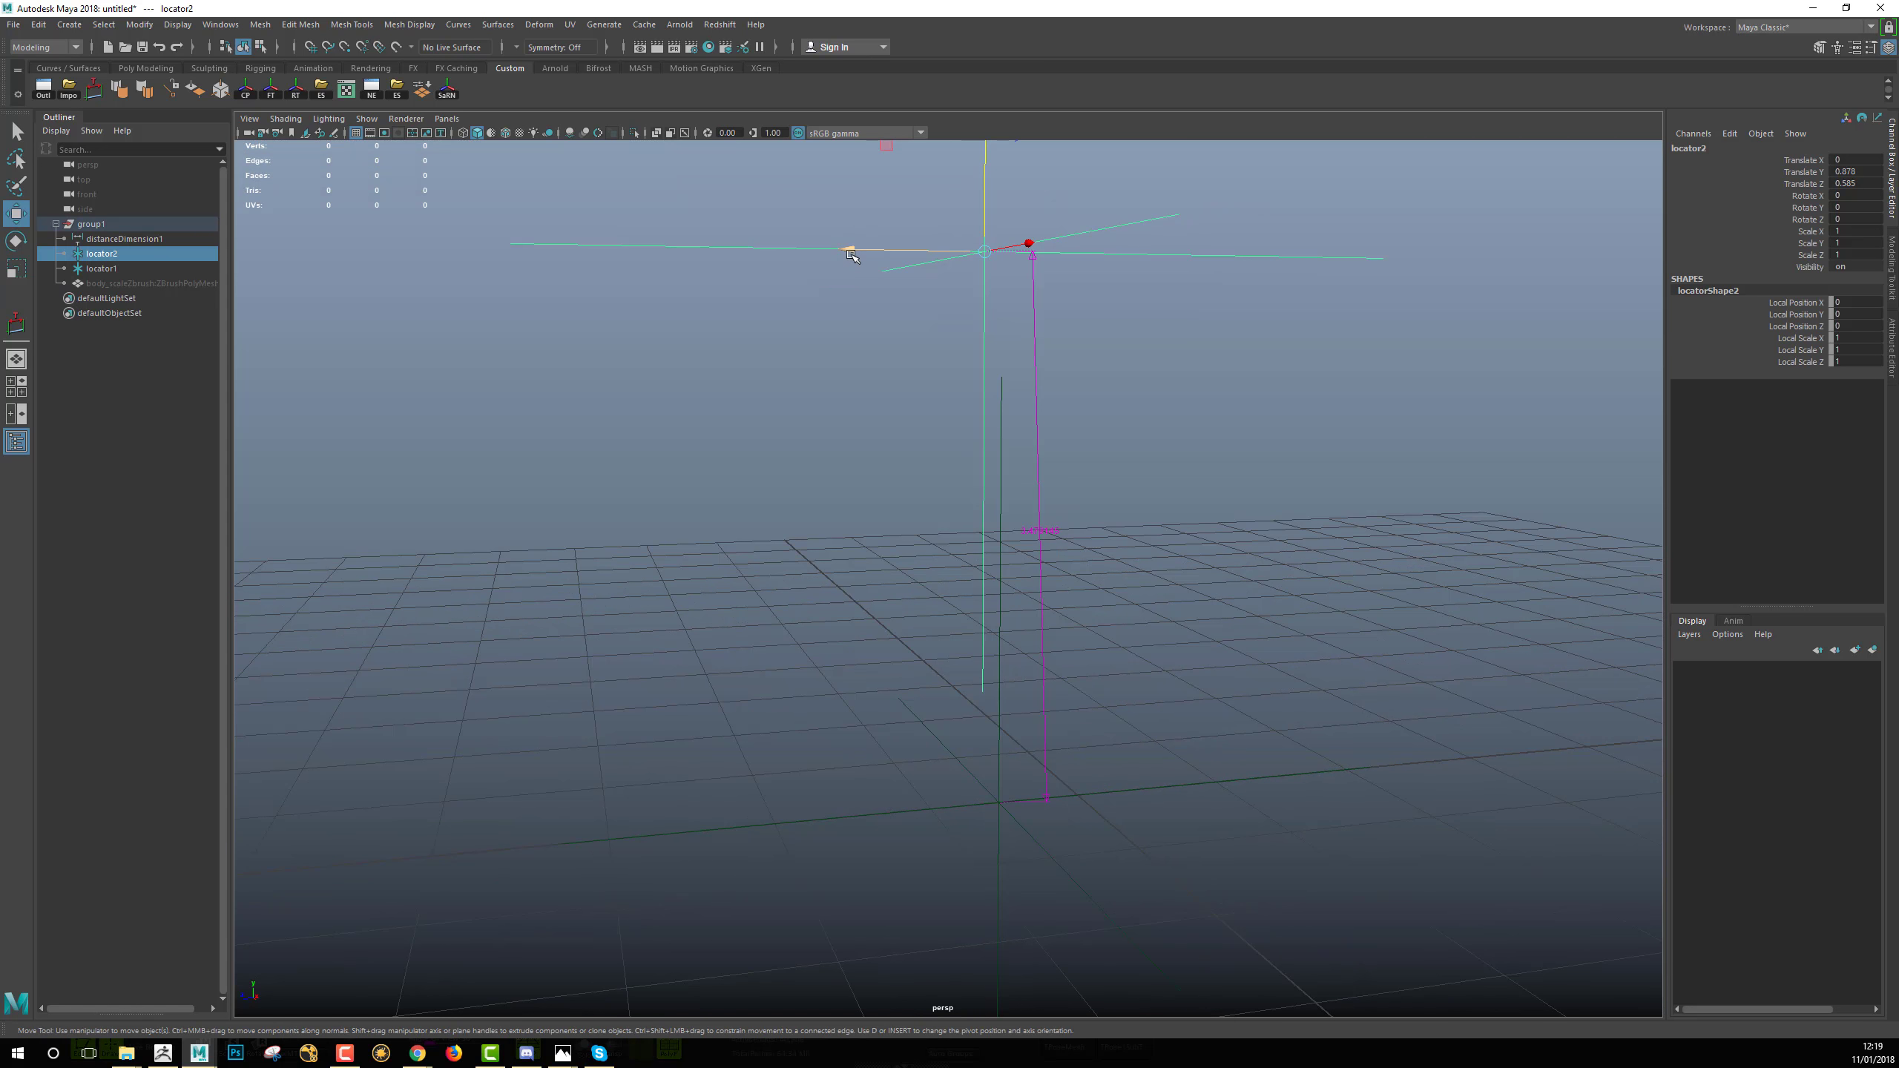
{"action": "left_click_drag", "start_coordinate": [846, 251], "coordinate": [872, 255]}
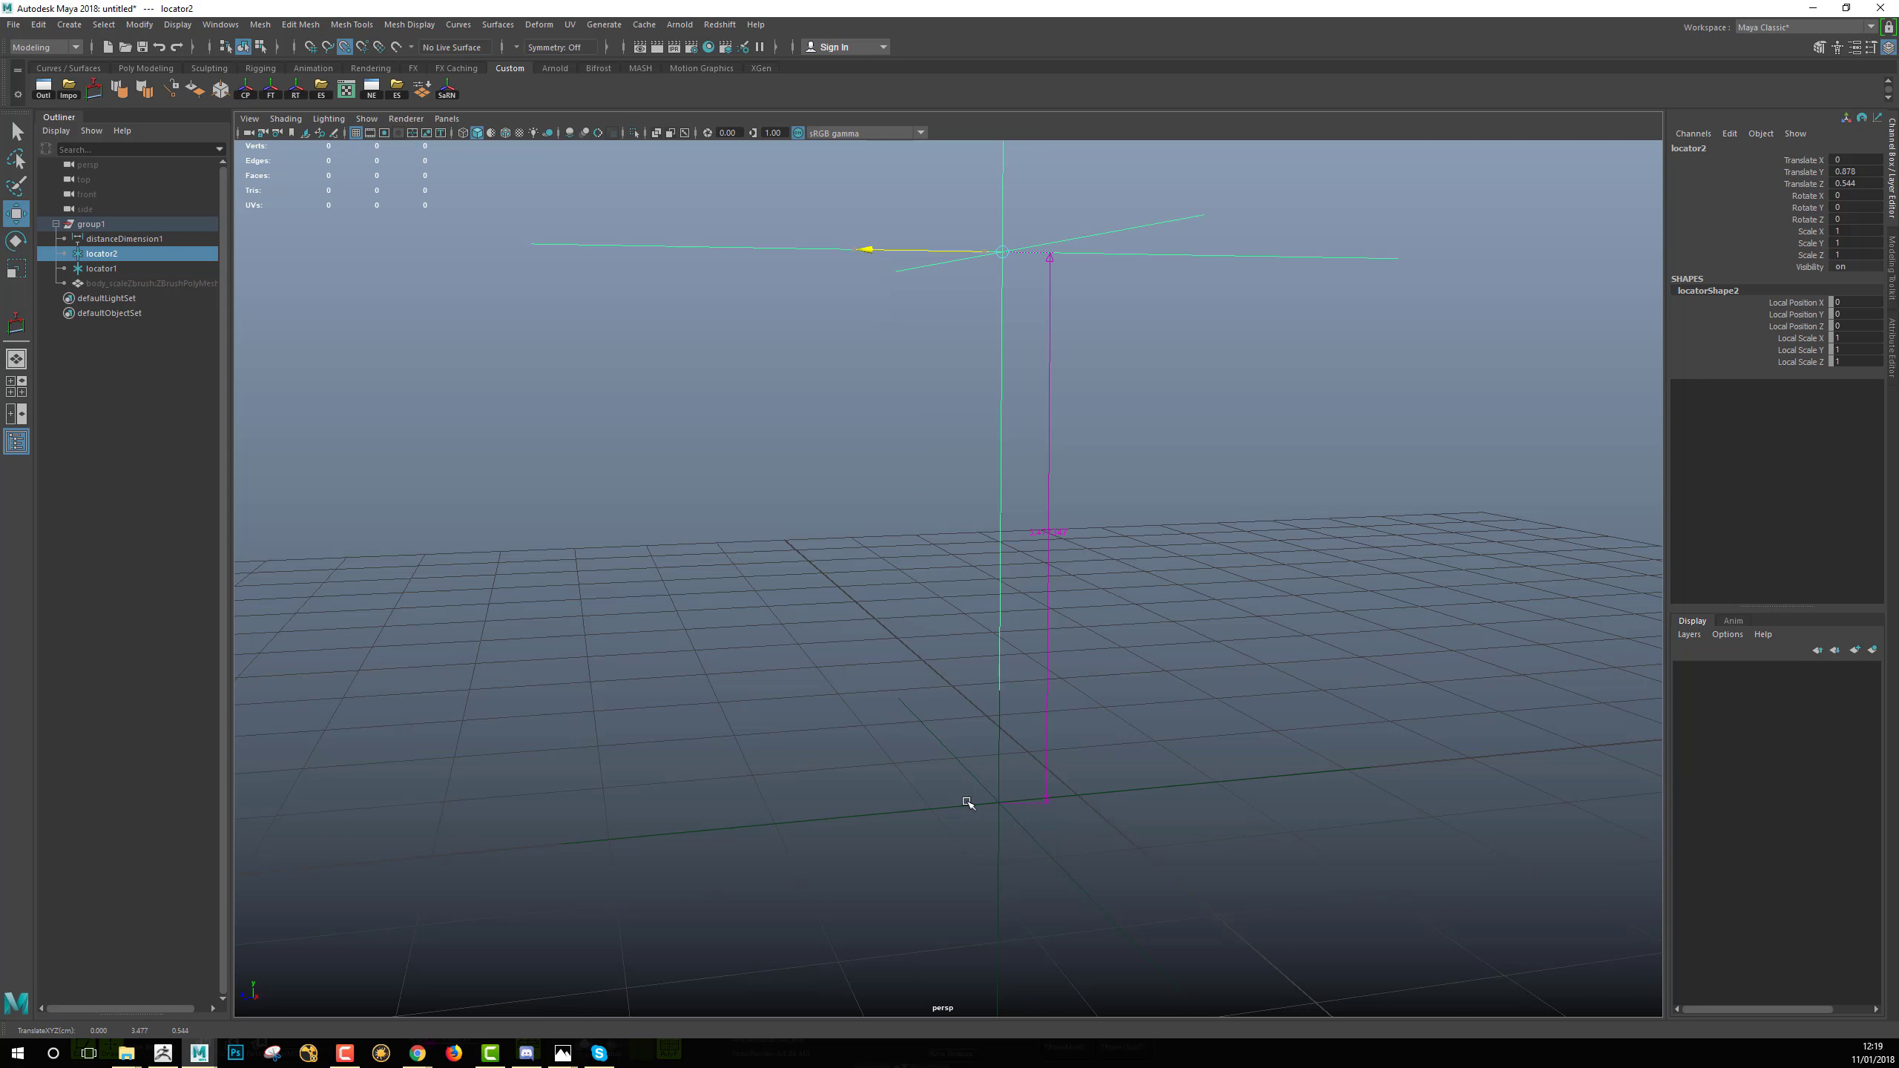
{"action": "left_click_drag", "start_coordinate": [992, 886], "coordinate": [856, 513], "text": "alt"}
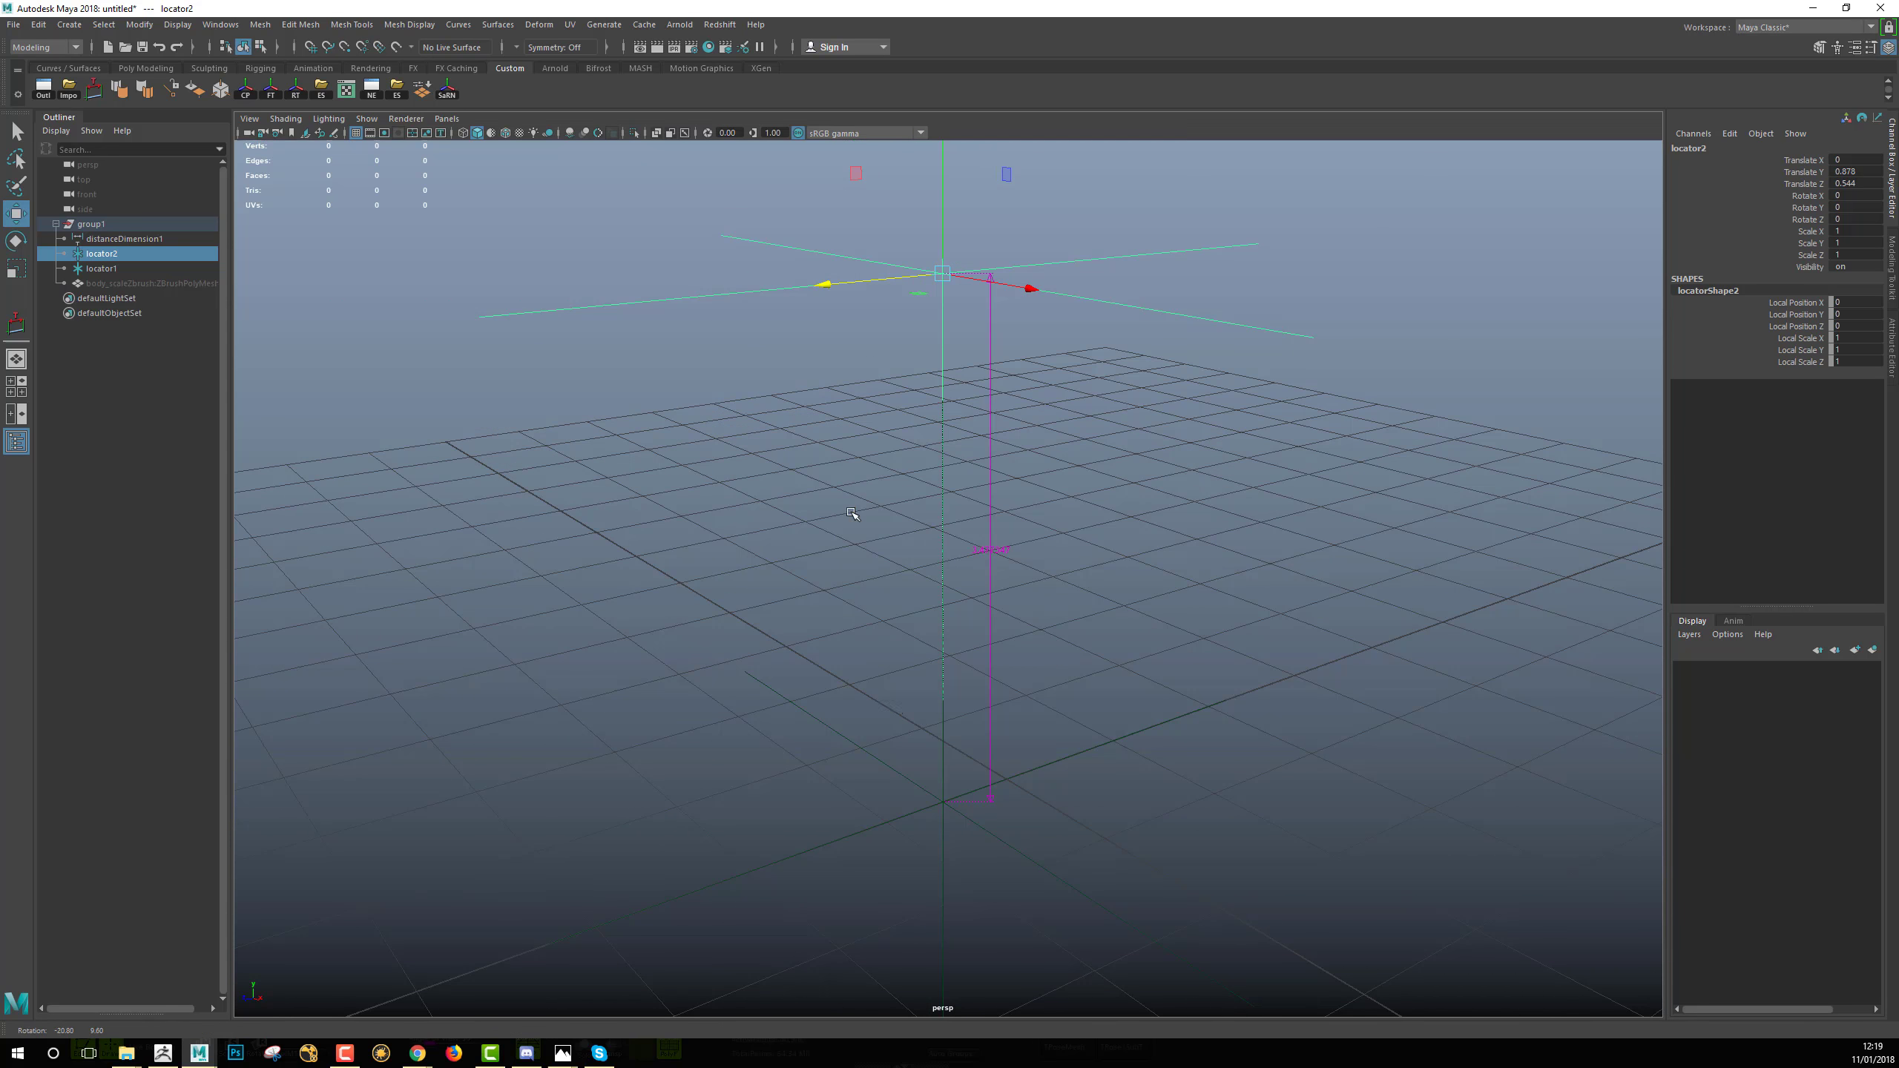
{"action": "middle_click_drag", "start_coordinate": [893, 699], "coordinate": [925, 577], "text": "alt"}
{"action": "left_click_drag", "start_coordinate": [928, 704], "coordinate": [868, 677], "text": "alt"}
{"action": "middle_click_drag", "start_coordinate": [921, 726], "coordinate": [777, 778], "text": "alt"}
{"action": "right_click_drag", "start_coordinate": [949, 737], "coordinate": [848, 729], "text": "alt"}
{"action": "left_click_drag", "start_coordinate": [847, 729], "coordinate": [919, 822], "text": "alt"}
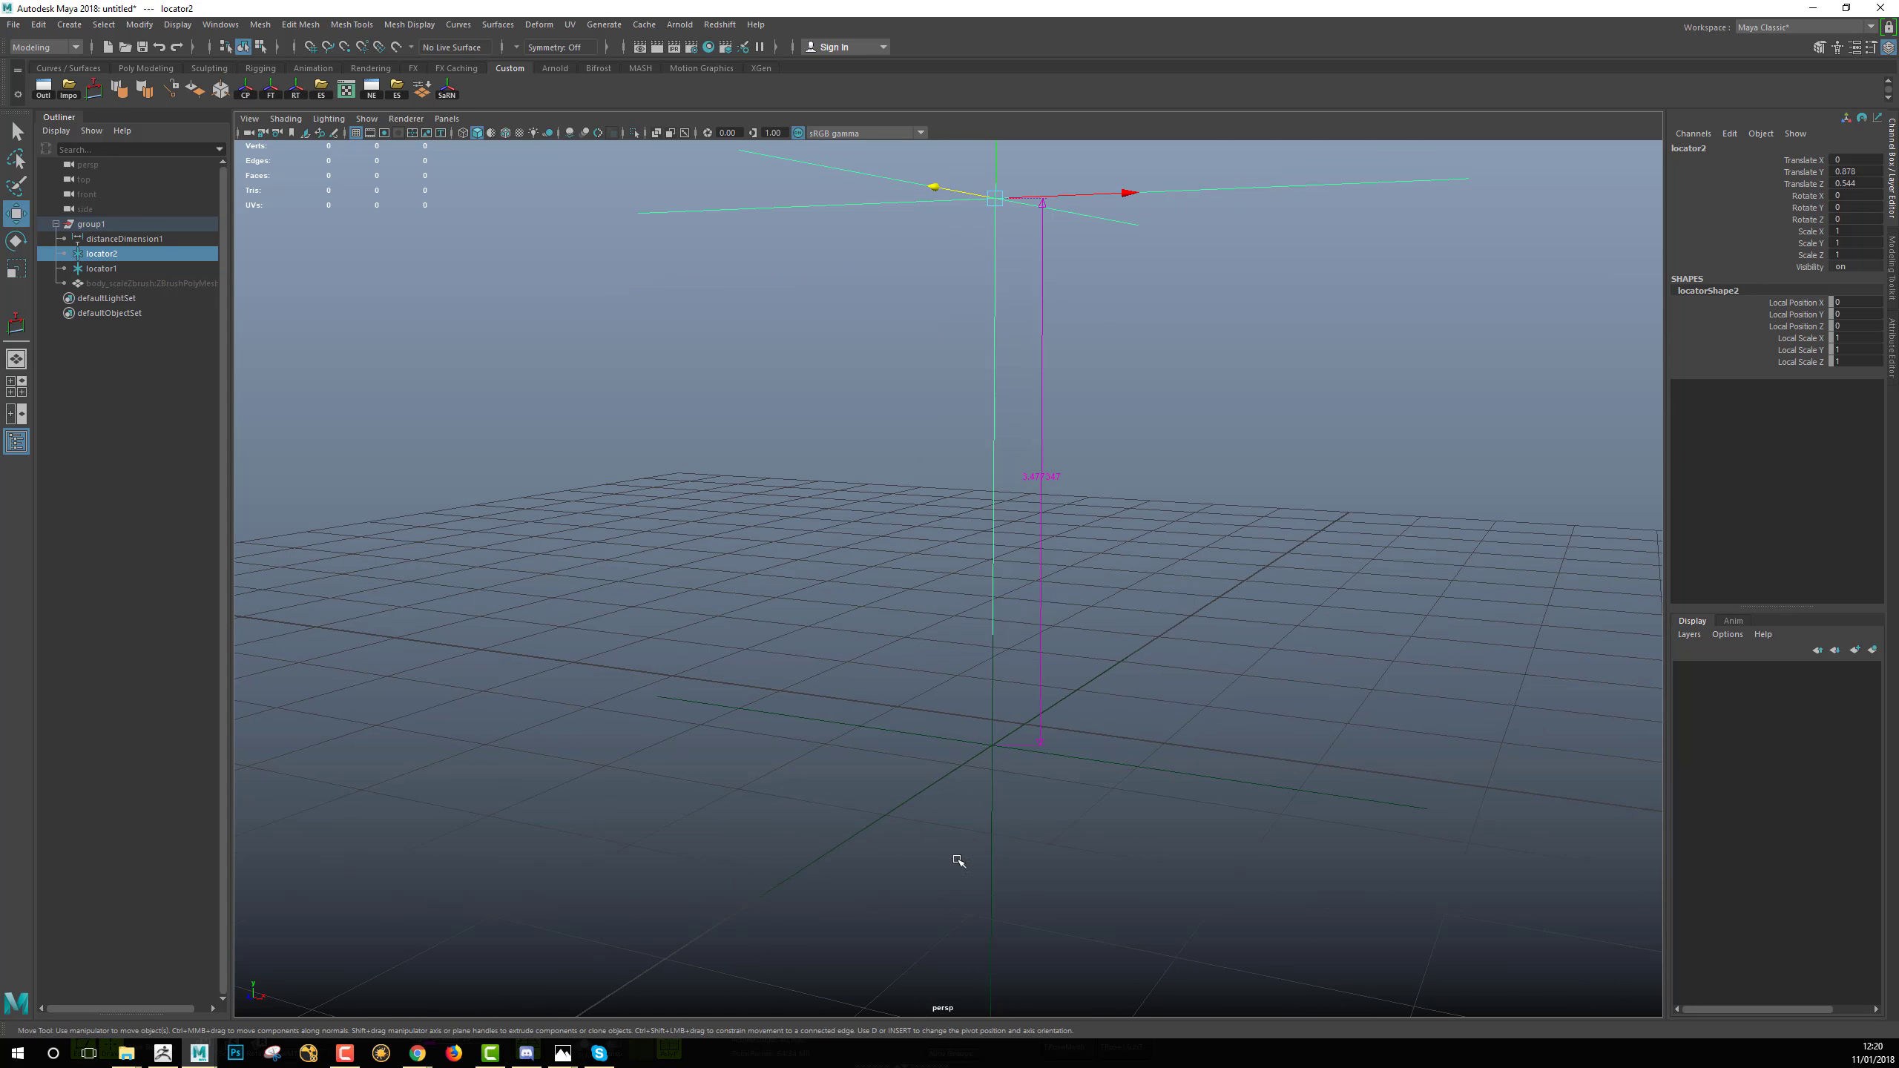
{"action": "middle_click_drag", "start_coordinate": [1144, 787], "coordinate": [1123, 854], "text": "alt"}
{"action": "right_click_drag", "start_coordinate": [1123, 854], "coordinate": [605, 550], "text": "alt"}
Select the whole group and scale it up uniformly to about 7.6.
{"action": "left_click", "coordinate": [155, 210]}
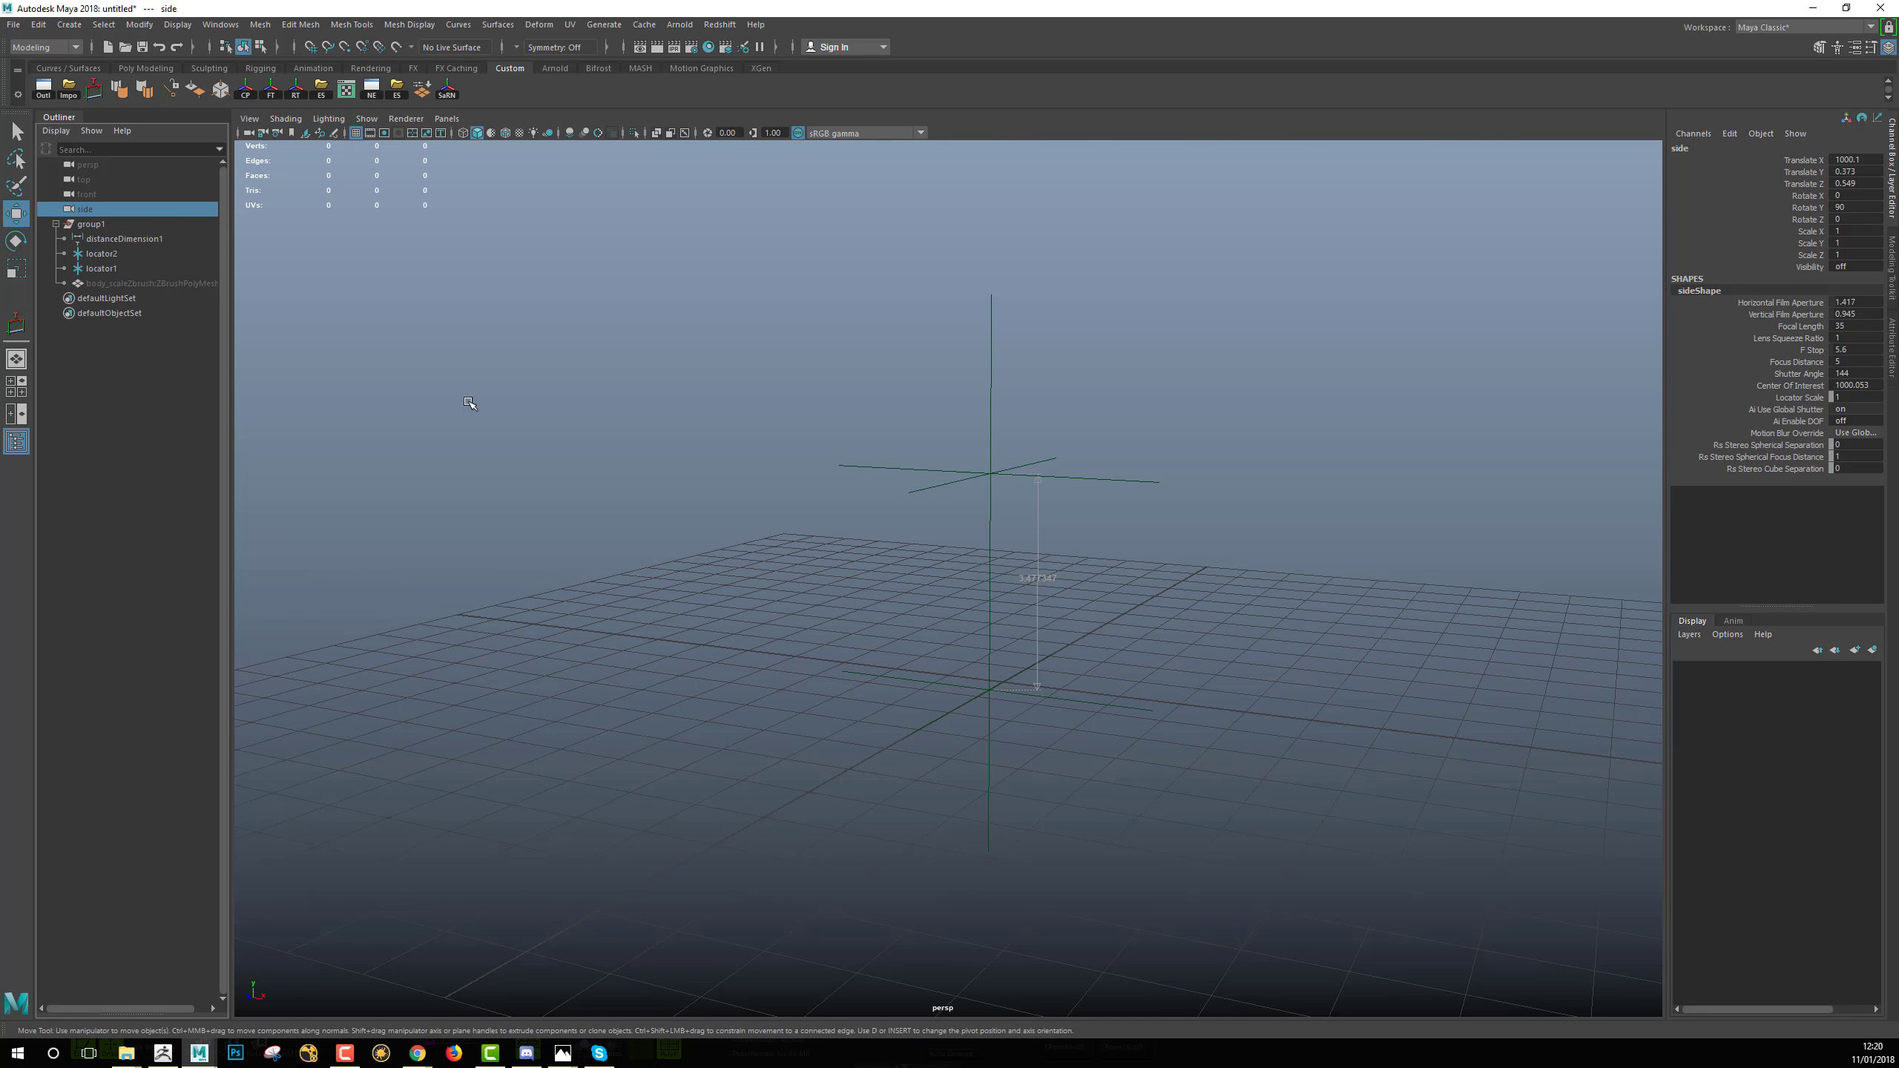
{"action": "left_click", "coordinate": [119, 224]}
{"action": "key", "text": "r"}
{"action": "left_click_drag", "start_coordinate": [1091, 714], "coordinate": [841, 694], "text": "alt"}
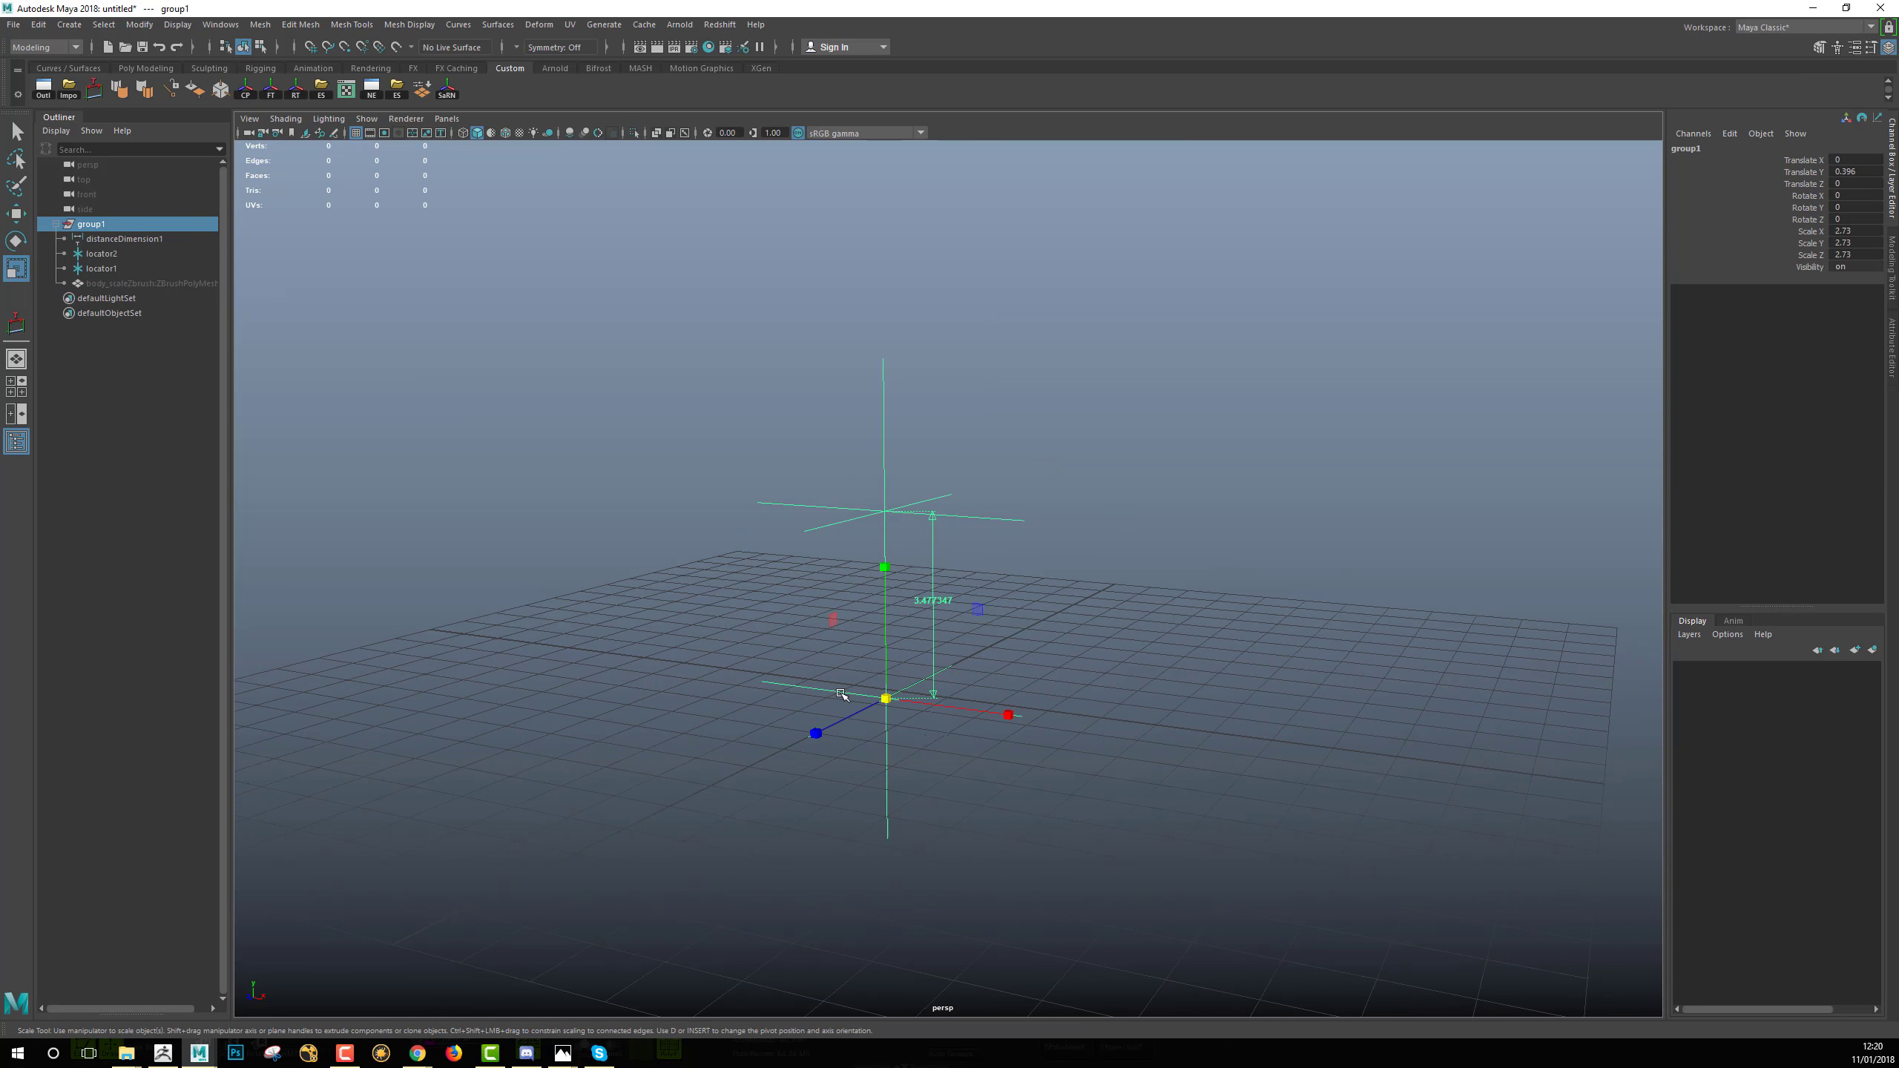
{"action": "right_click_drag", "start_coordinate": [841, 694], "coordinate": [893, 768], "text": "alt"}
{"action": "left_click_drag", "start_coordinate": [939, 791], "coordinate": [1648, 844], "text": "alt"}
{"action": "right_click_drag", "start_coordinate": [1648, 844], "coordinate": [614, 585], "text": "alt"}
{"action": "middle_click_drag", "start_coordinate": [886, 653], "coordinate": [931, 719], "text": "alt"}
{"action": "right_click_drag", "start_coordinate": [931, 719], "coordinate": [1088, 513], "text": "alt"}
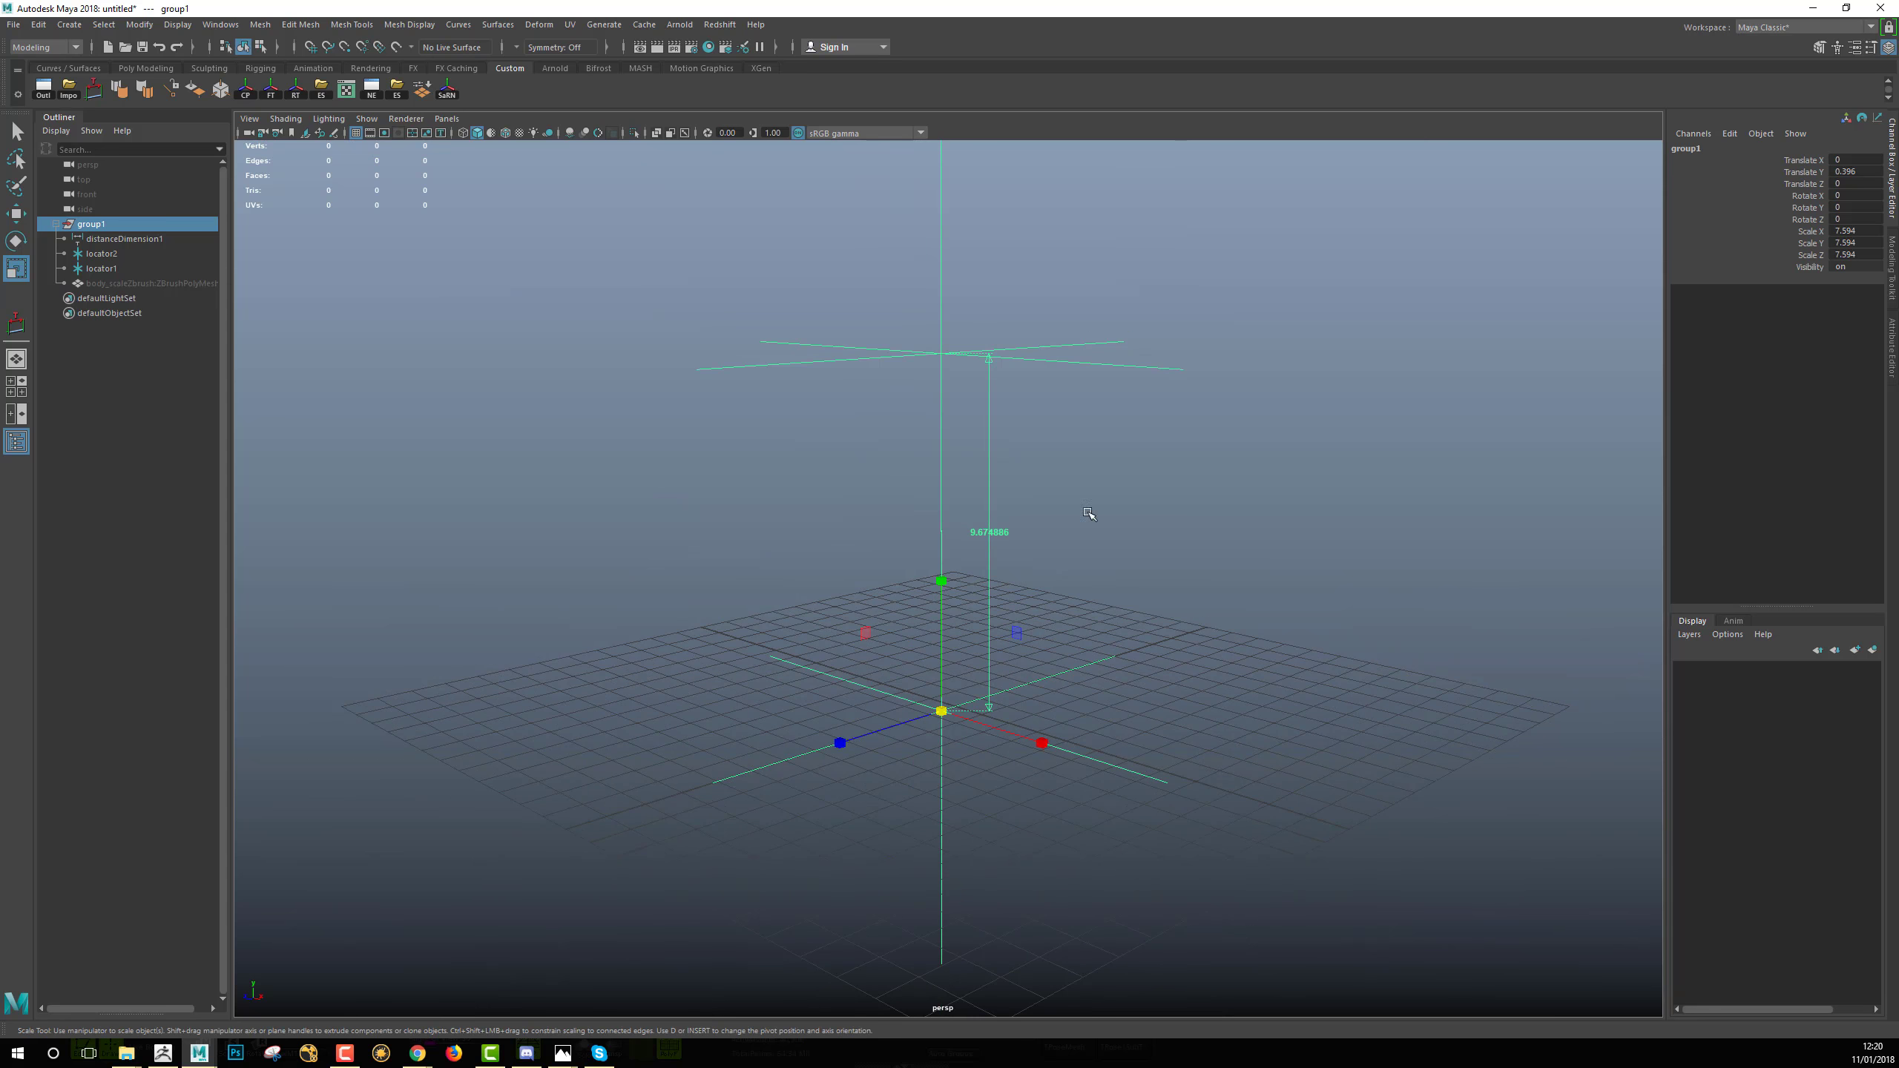
Continue scaling the group uniformly up to about 32.8, keeping its base in view.
{"action": "left_click_drag", "start_coordinate": [944, 713], "coordinate": [1382, 784]}
{"action": "right_click_drag", "start_coordinate": [1076, 731], "coordinate": [916, 691], "text": "alt"}
{"action": "middle_click_drag", "start_coordinate": [916, 691], "coordinate": [947, 780], "text": "alt"}
{"action": "right_click_drag", "start_coordinate": [948, 781], "coordinate": [703, 738], "text": "alt"}
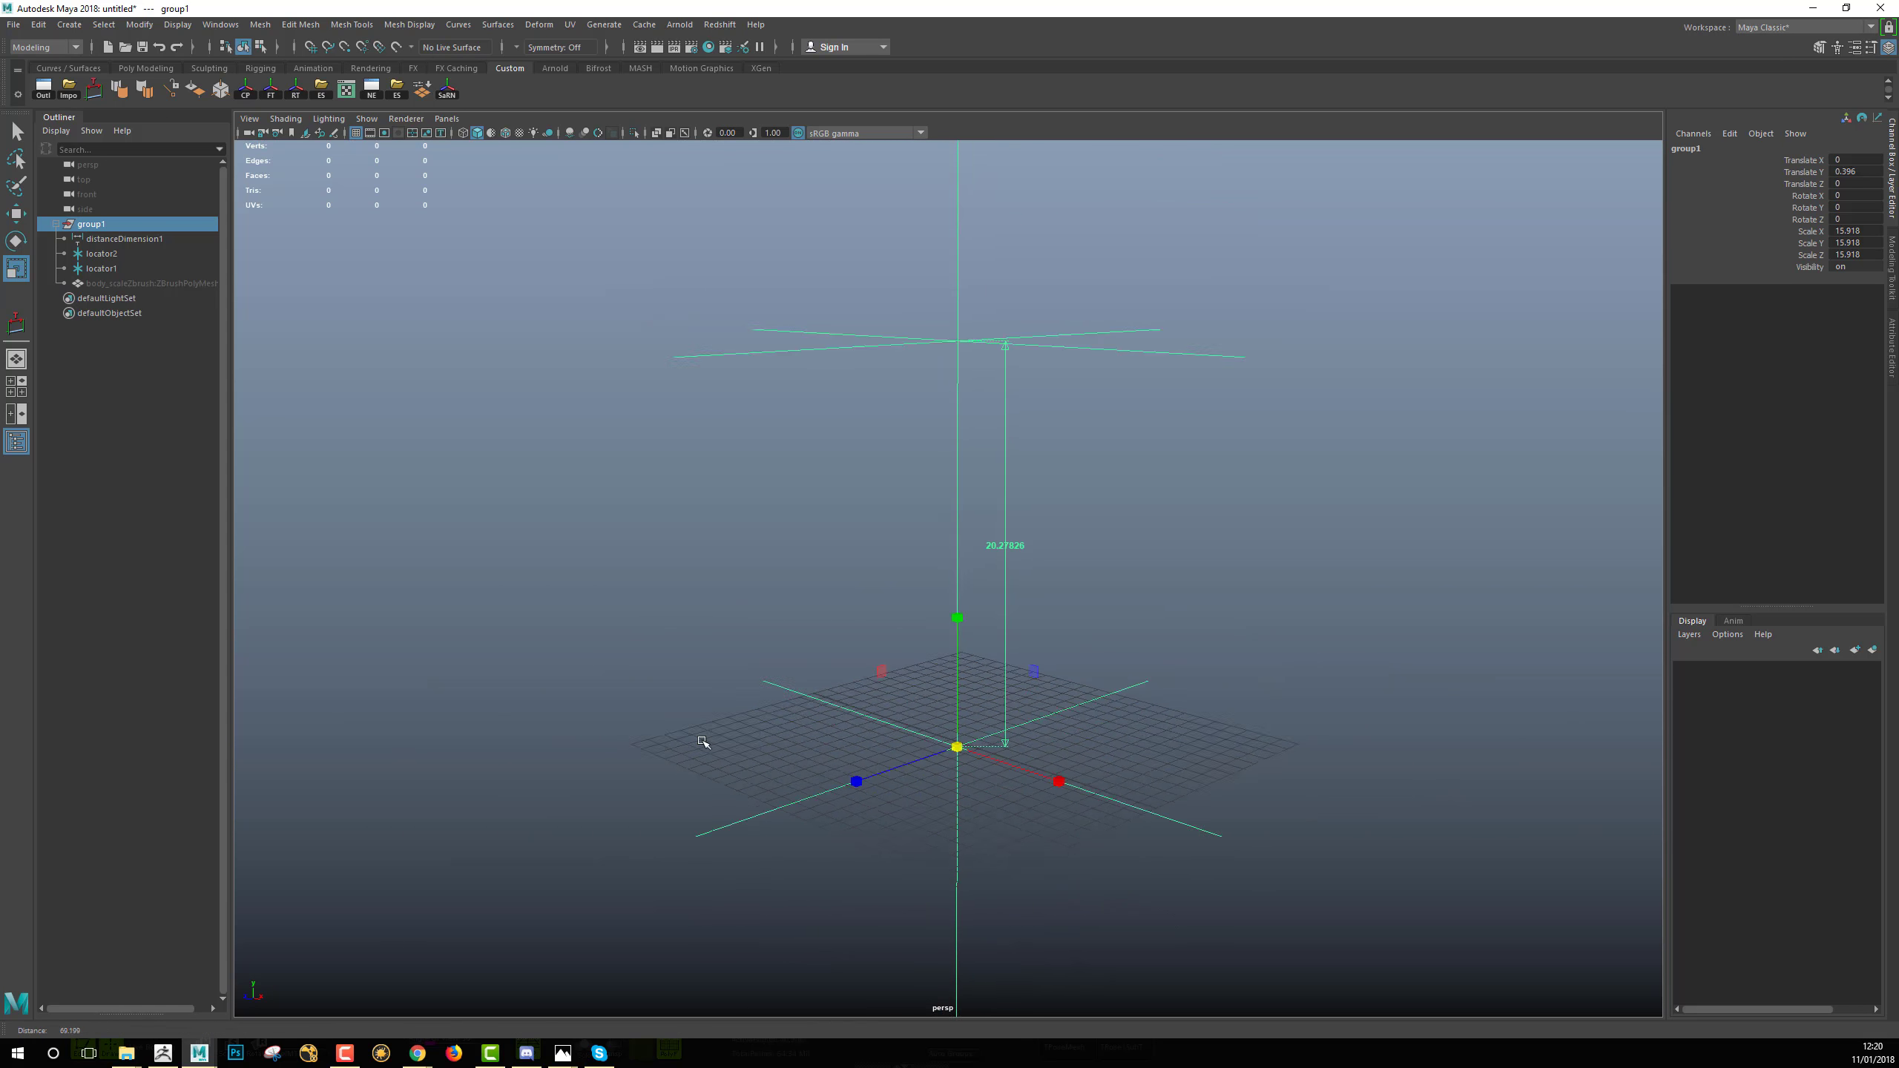
{"action": "left_click_drag", "start_coordinate": [954, 710], "coordinate": [1613, 800]}
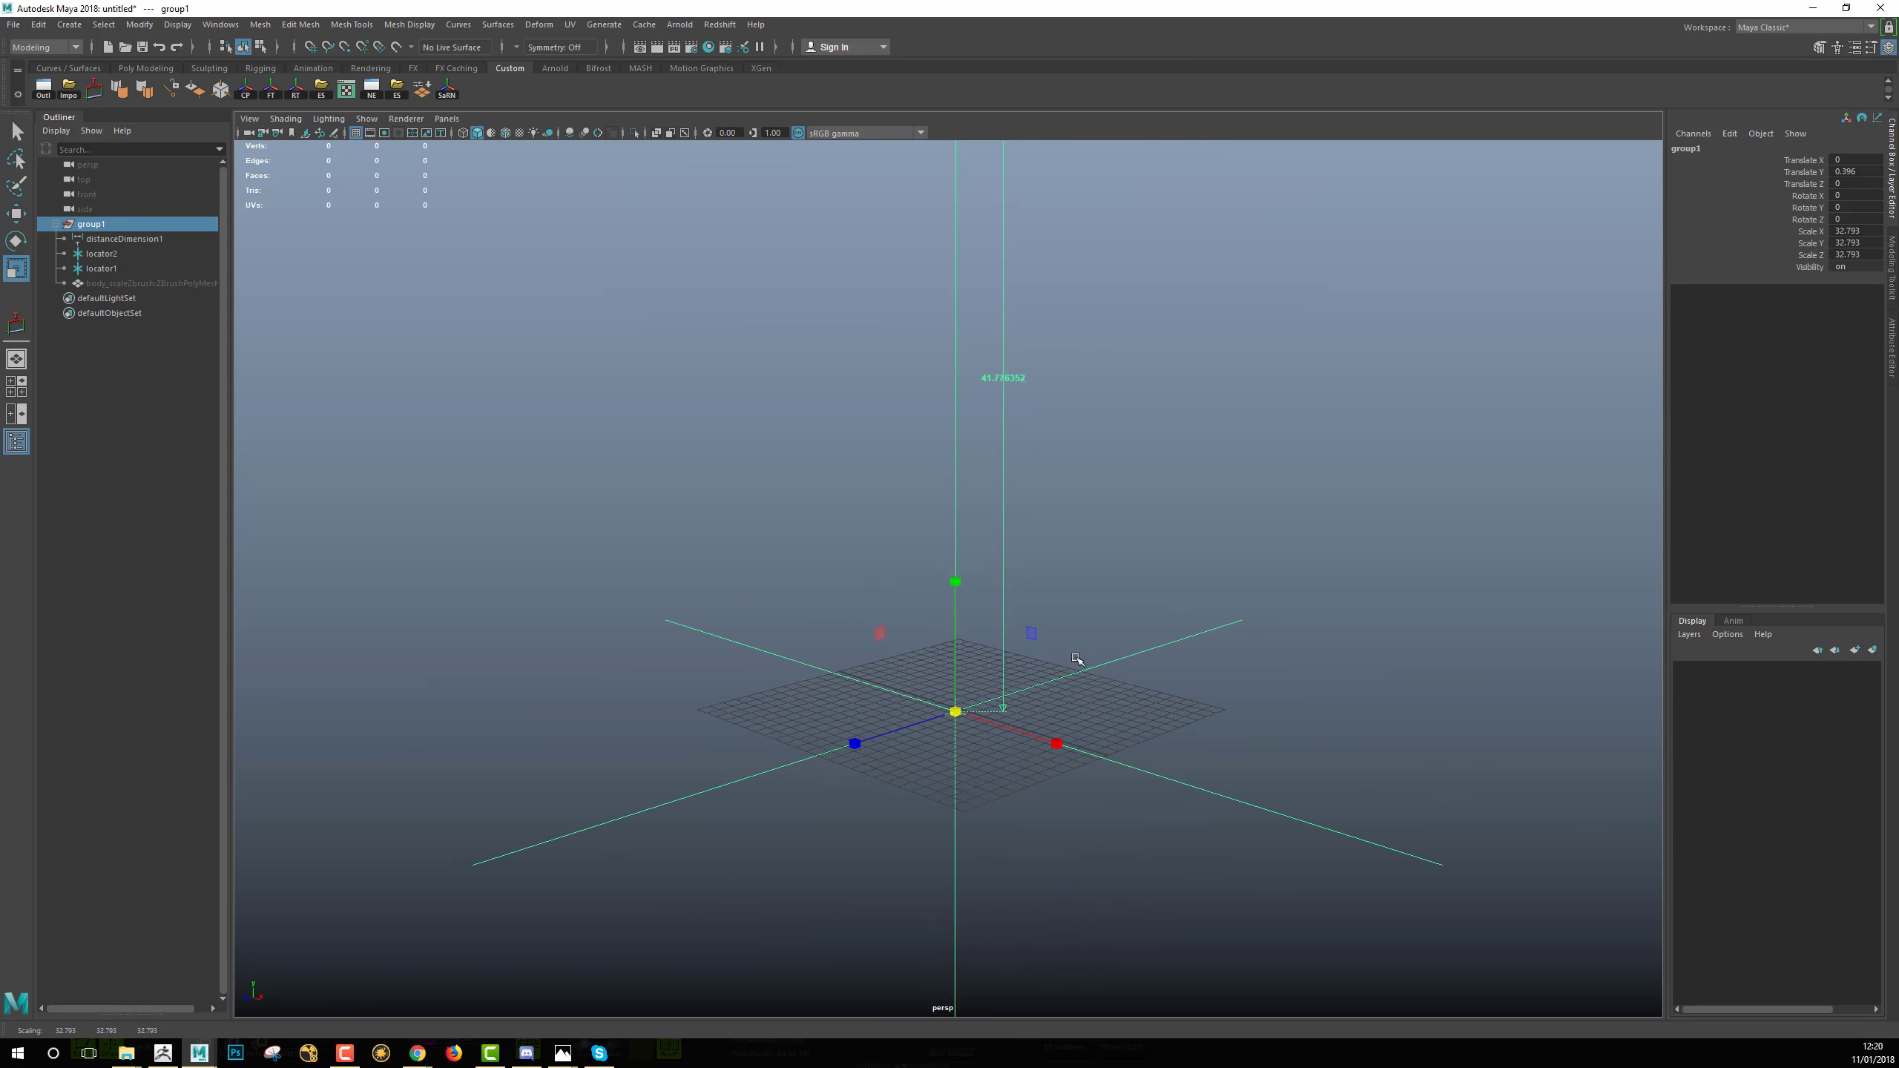
{"action": "right_click_drag", "start_coordinate": [1076, 660], "coordinate": [865, 571], "text": "alt"}
{"action": "middle_click_drag", "start_coordinate": [945, 683], "coordinate": [947, 710], "text": "alt"}
Enlarge the group uniformly to a scale of about 211.6.
{"action": "left_click_drag", "start_coordinate": [954, 668], "coordinate": [1532, 793]}
{"action": "middle_click_drag", "start_coordinate": [1055, 763], "coordinate": [1118, 881], "text": "alt"}
{"action": "right_click_drag", "start_coordinate": [1119, 881], "coordinate": [1021, 661], "text": "alt"}
{"action": "middle_click_drag", "start_coordinate": [1021, 662], "coordinate": [818, 699], "text": "alt"}
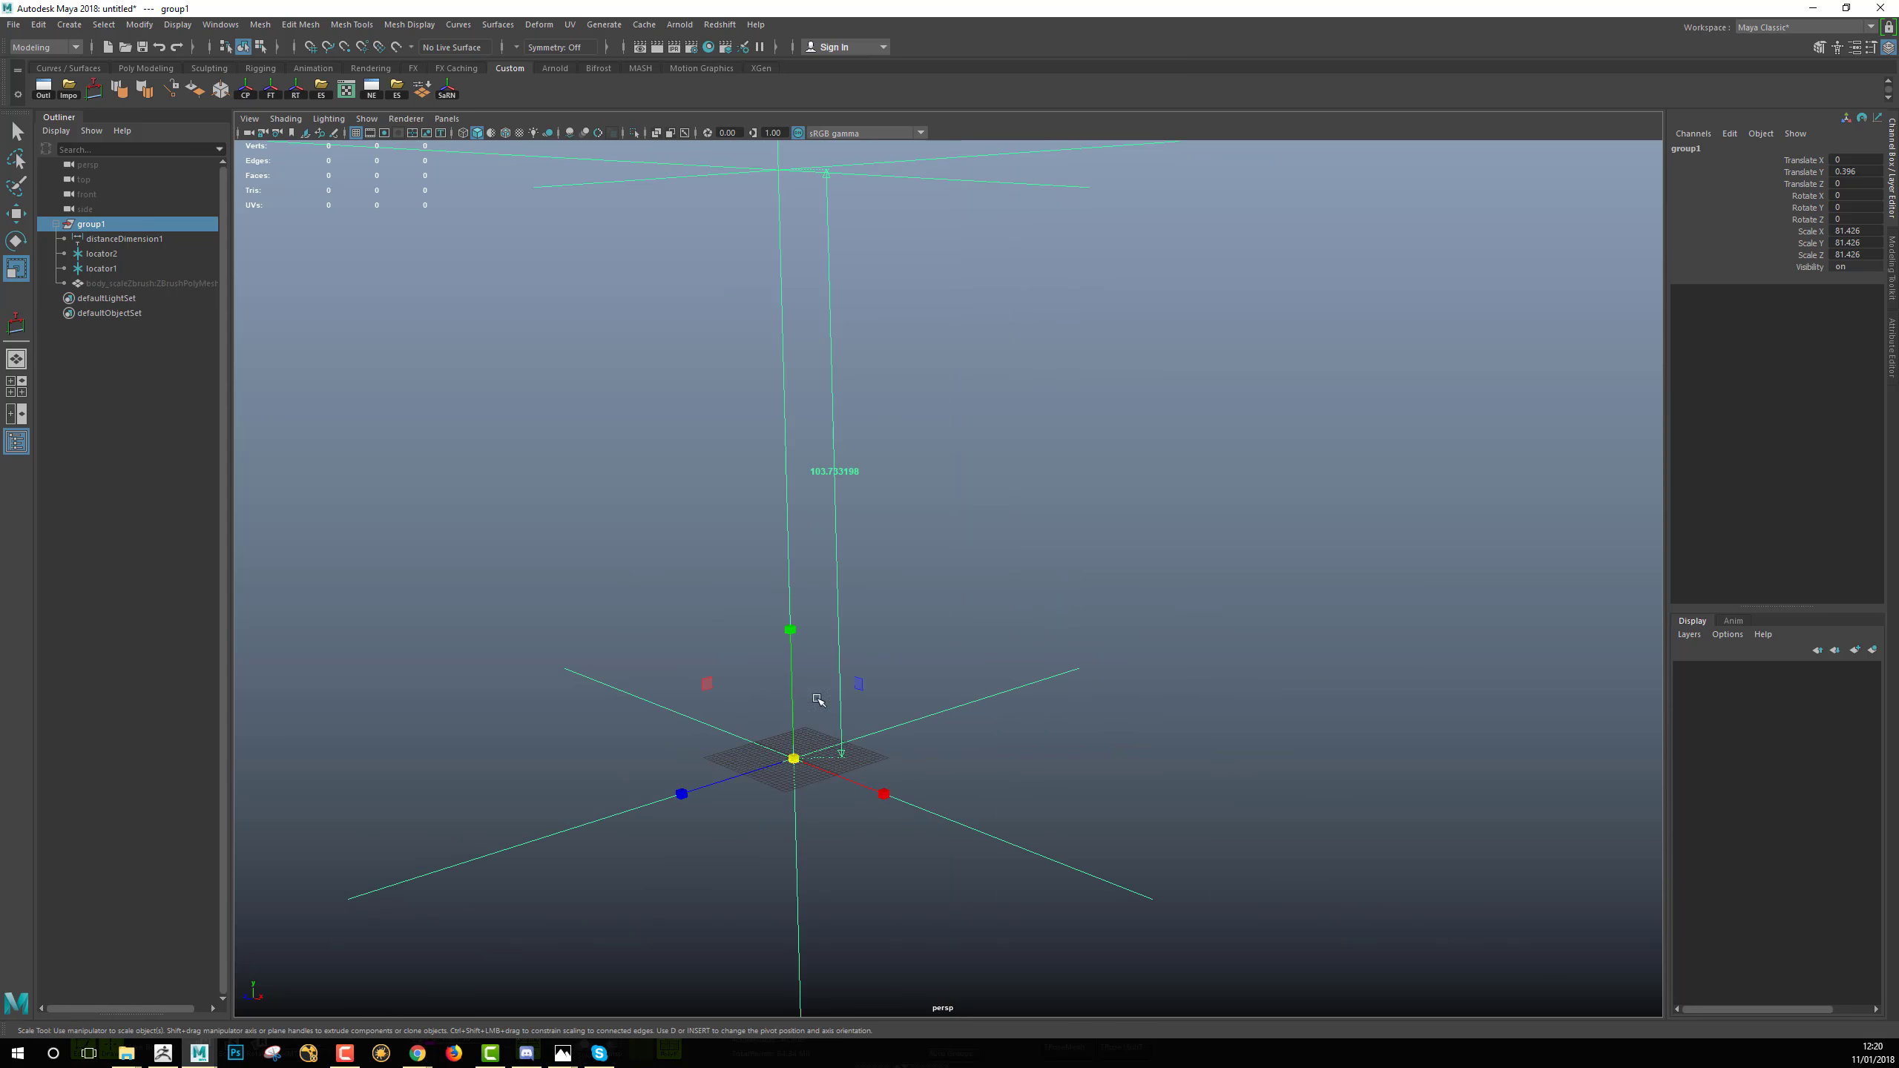
{"action": "right_click_drag", "start_coordinate": [818, 699], "coordinate": [890, 665], "text": "alt"}
{"action": "left_click_drag", "start_coordinate": [864, 677], "coordinate": [1476, 778]}
{"action": "middle_click_drag", "start_coordinate": [916, 695], "coordinate": [1176, 767], "text": "alt"}
{"action": "right_click_drag", "start_coordinate": [1176, 767], "coordinate": [1055, 725], "text": "alt"}
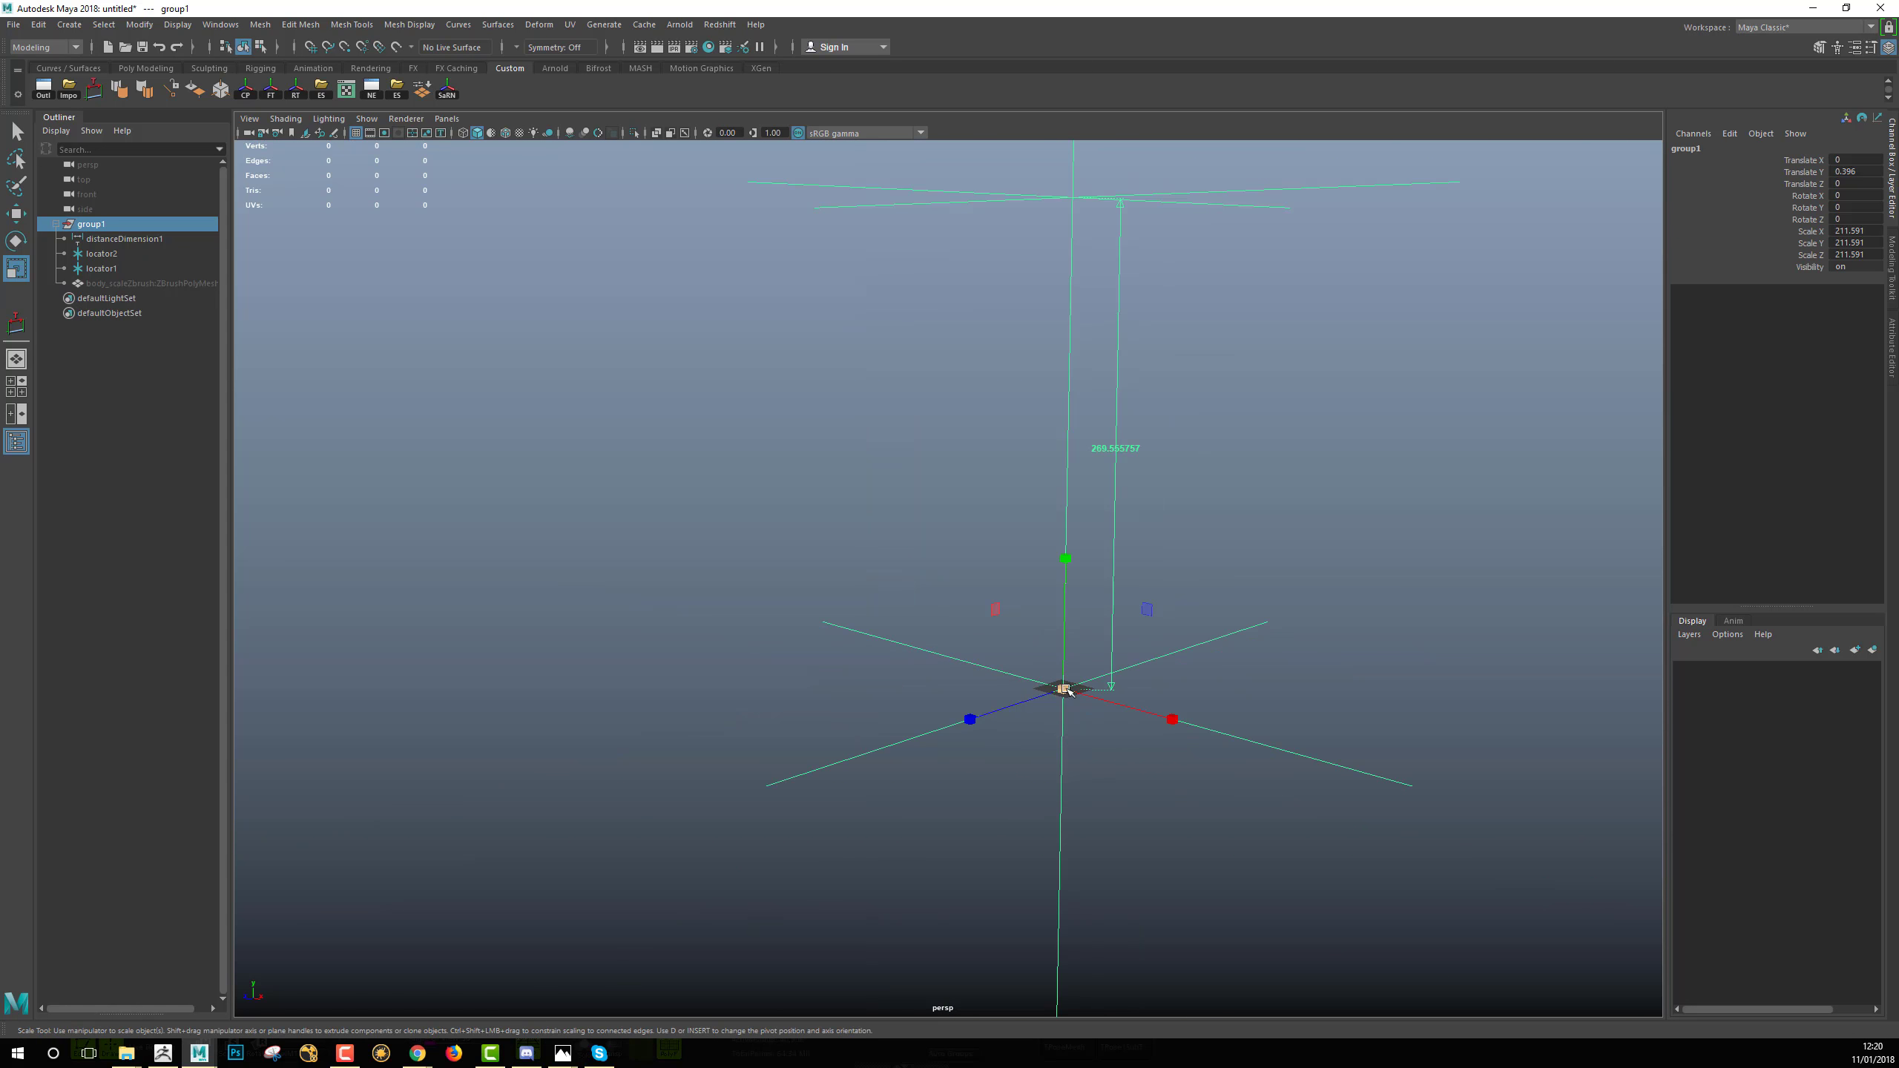
Fine-tune the group's scale for a measured height of about 300 units, rounding Scale X, Y and Z to 235.
{"action": "left_click_drag", "start_coordinate": [1060, 692], "coordinate": [1171, 720]}
{"action": "middle_click_drag", "start_coordinate": [1197, 494], "coordinate": [875, 723], "text": "alt"}
{"action": "right_click_drag", "start_coordinate": [875, 723], "coordinate": [1109, 230], "text": "alt"}
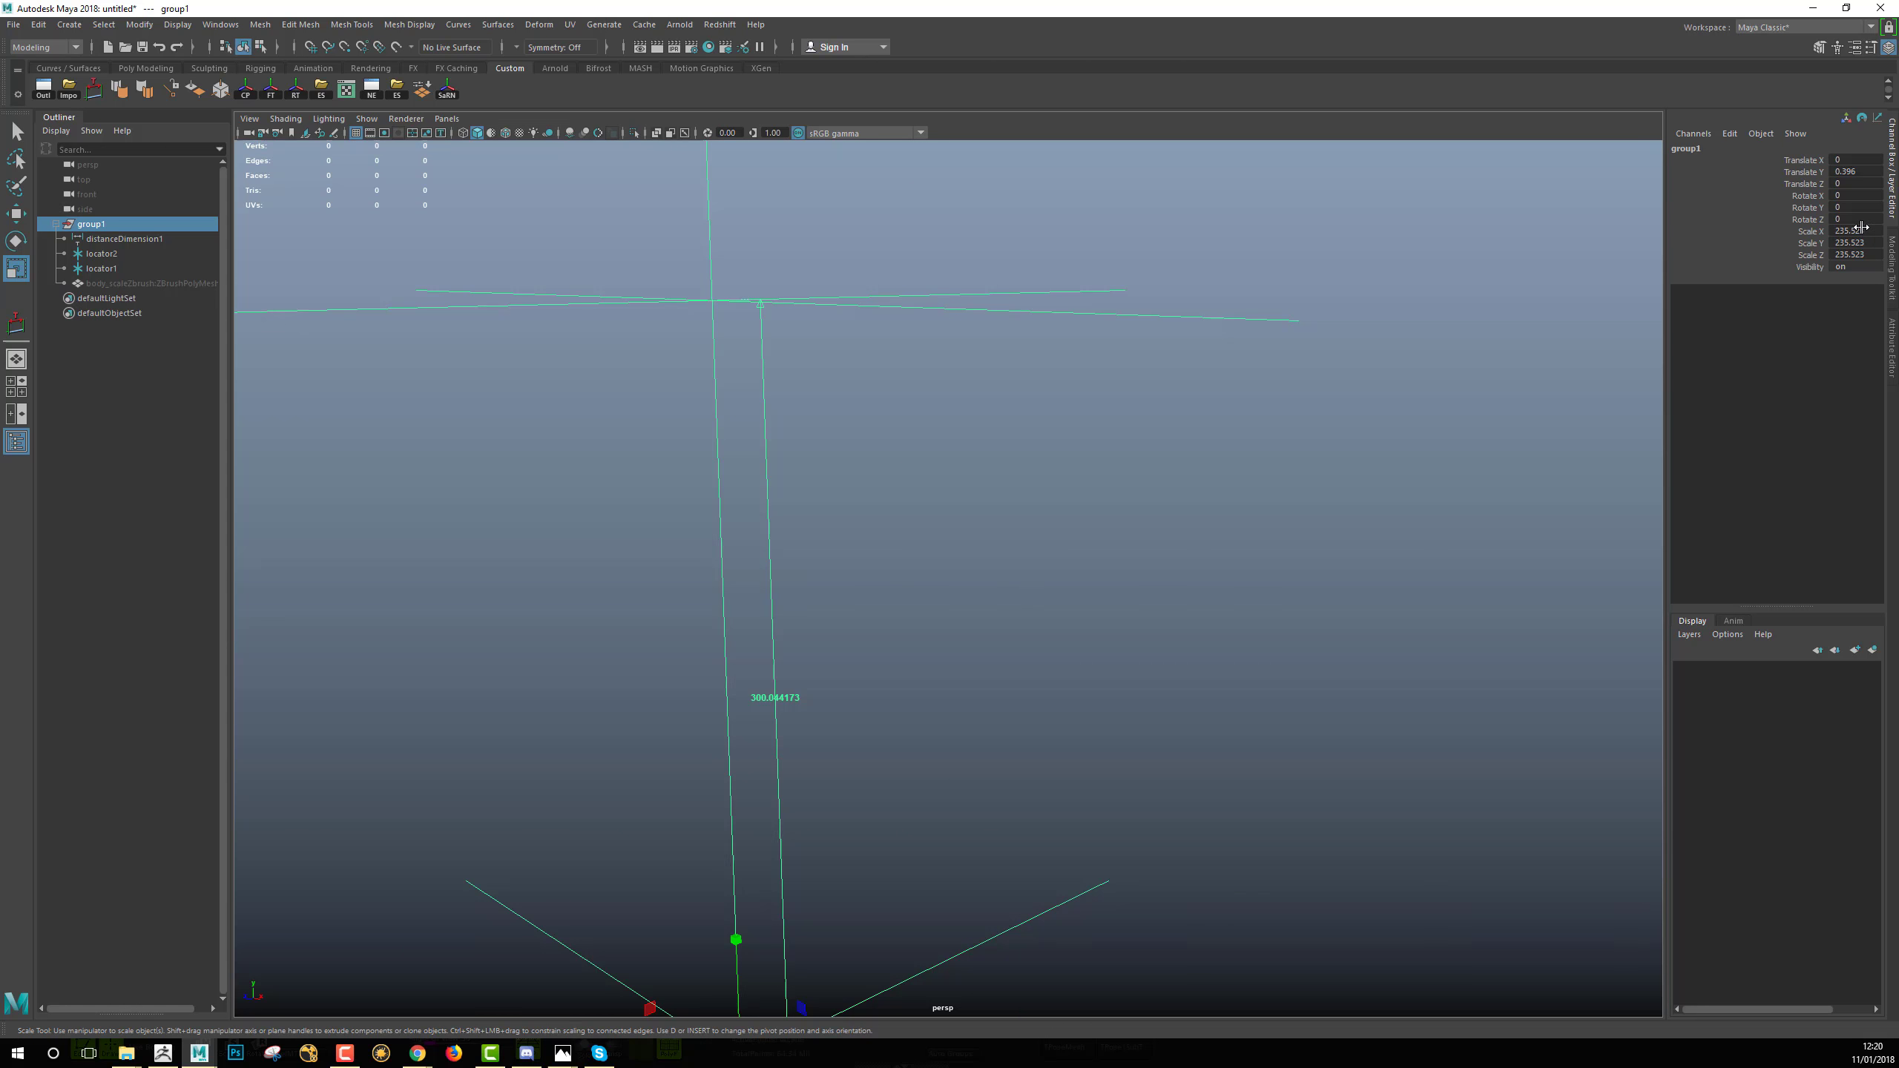
{"action": "left_click_drag", "start_coordinate": [1863, 231], "coordinate": [1863, 256]}
{"action": "type", "text": "235"}
{"action": "key", "text": "Return"}
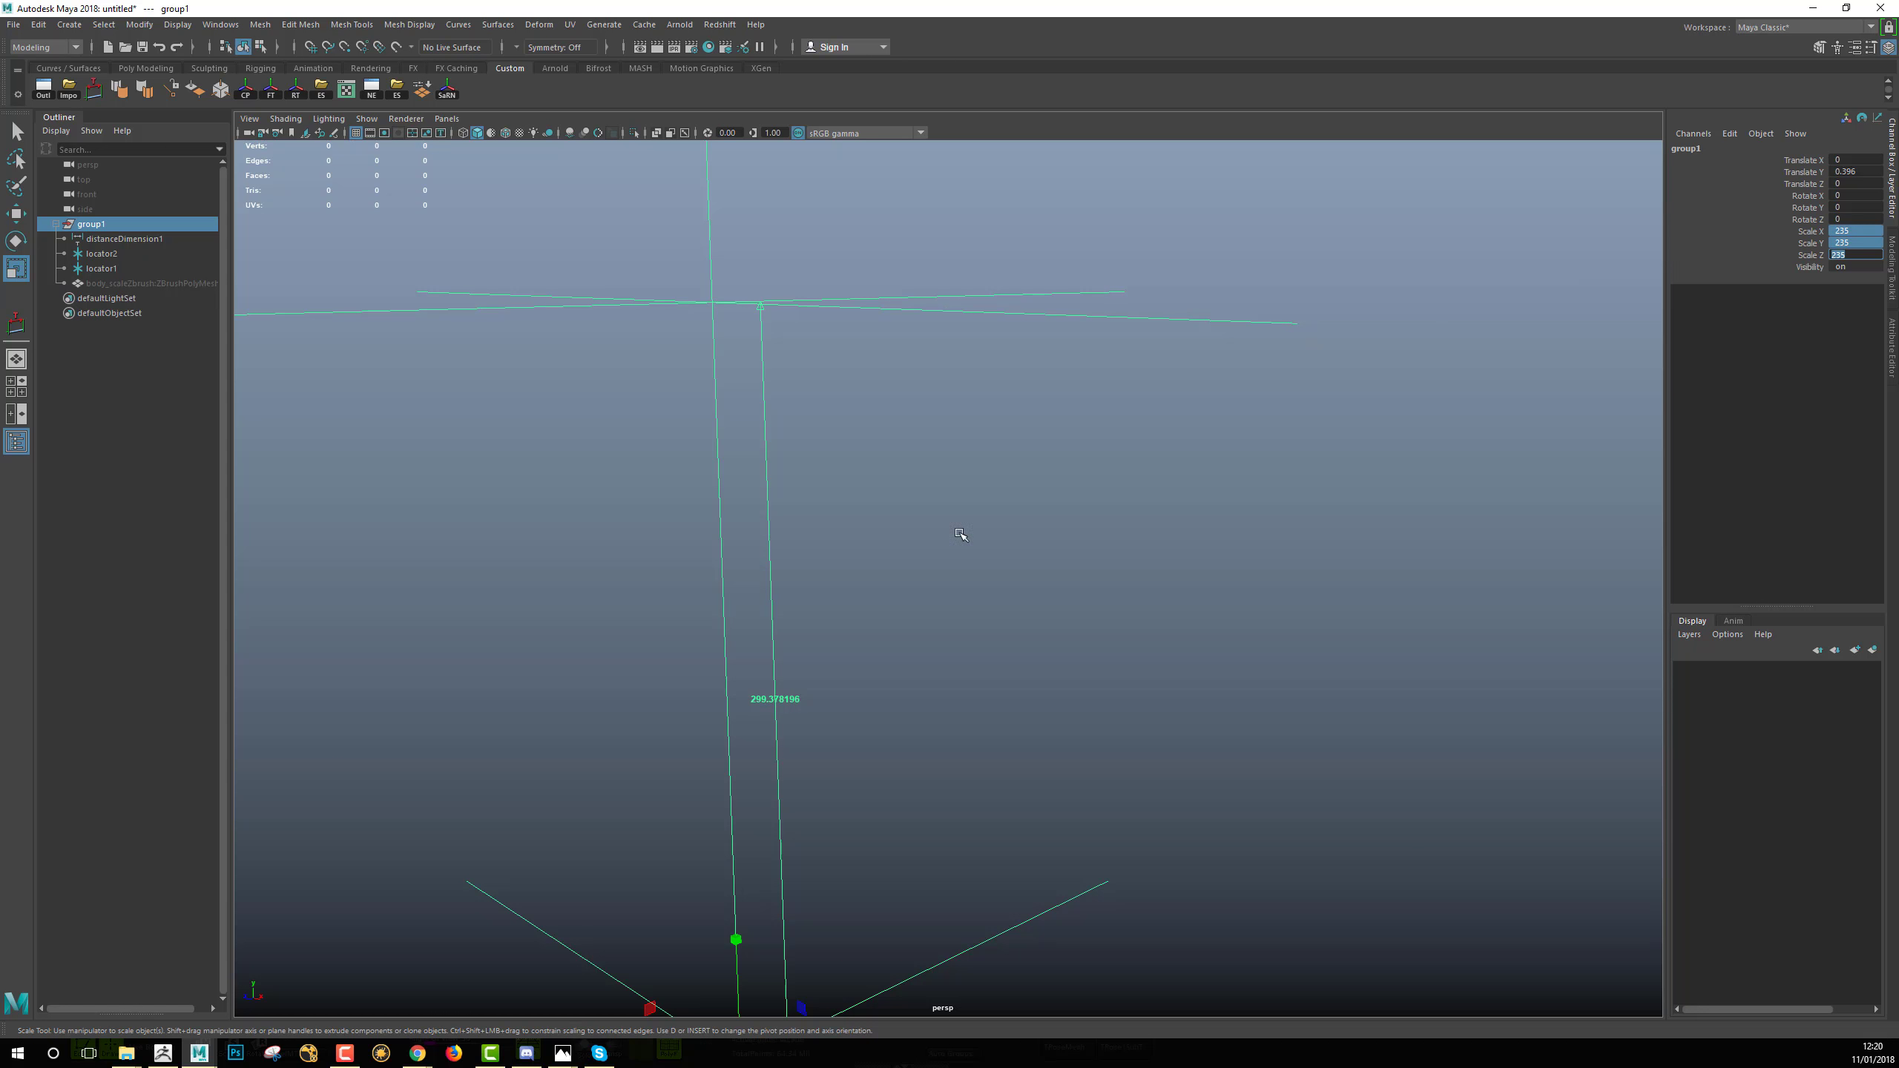
{"action": "key", "text": "f"}
{"action": "right_click_drag", "start_coordinate": [960, 534], "coordinate": [859, 330], "text": "alt"}
{"action": "left_click_drag", "start_coordinate": [1081, 555], "coordinate": [924, 551], "text": "alt"}
{"action": "middle_click_drag", "start_coordinate": [924, 551], "coordinate": [1081, 481], "text": "alt"}
{"action": "right_click_drag", "start_coordinate": [1082, 481], "coordinate": [1195, 518], "text": "alt"}
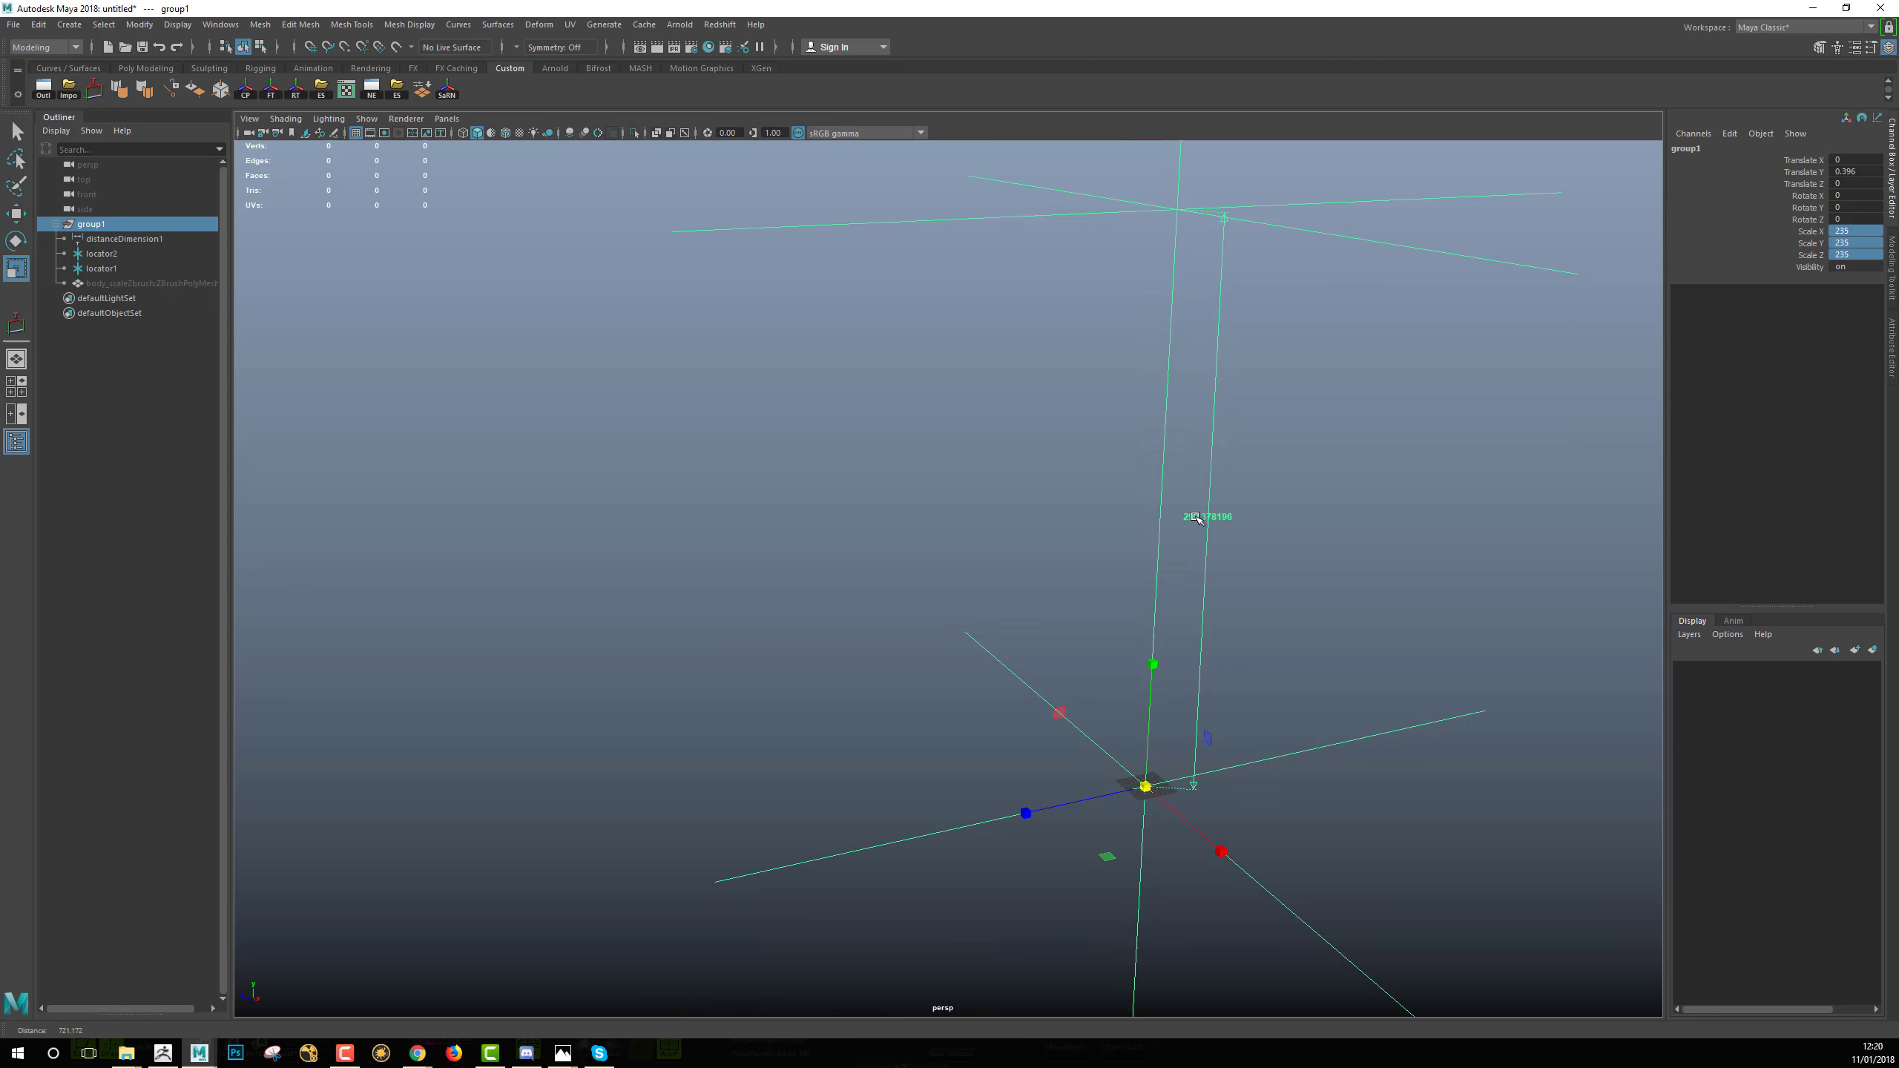
{"action": "middle_click_drag", "start_coordinate": [1303, 481], "coordinate": [1187, 496], "text": "alt"}
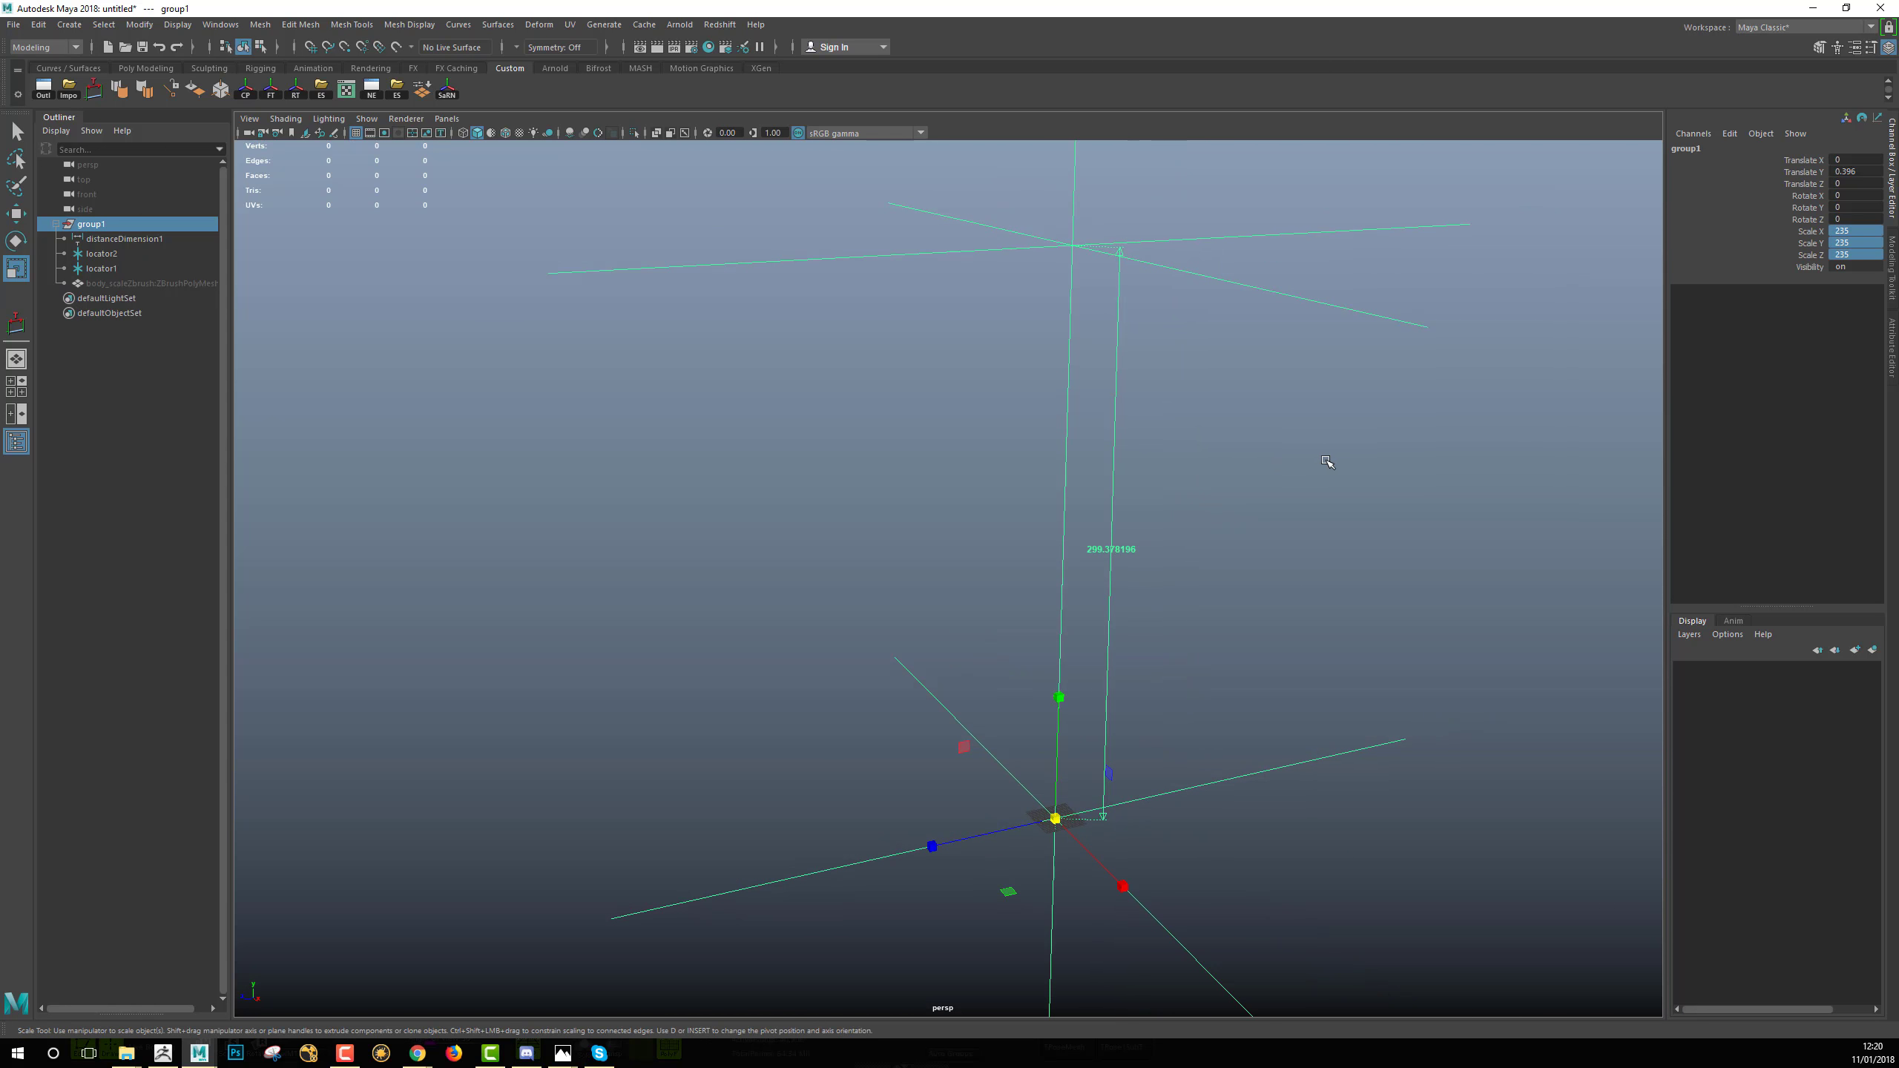
Unhide the T-rex body mesh, reselect the group and frame it in the view.
{"action": "left_click", "coordinate": [153, 279]}
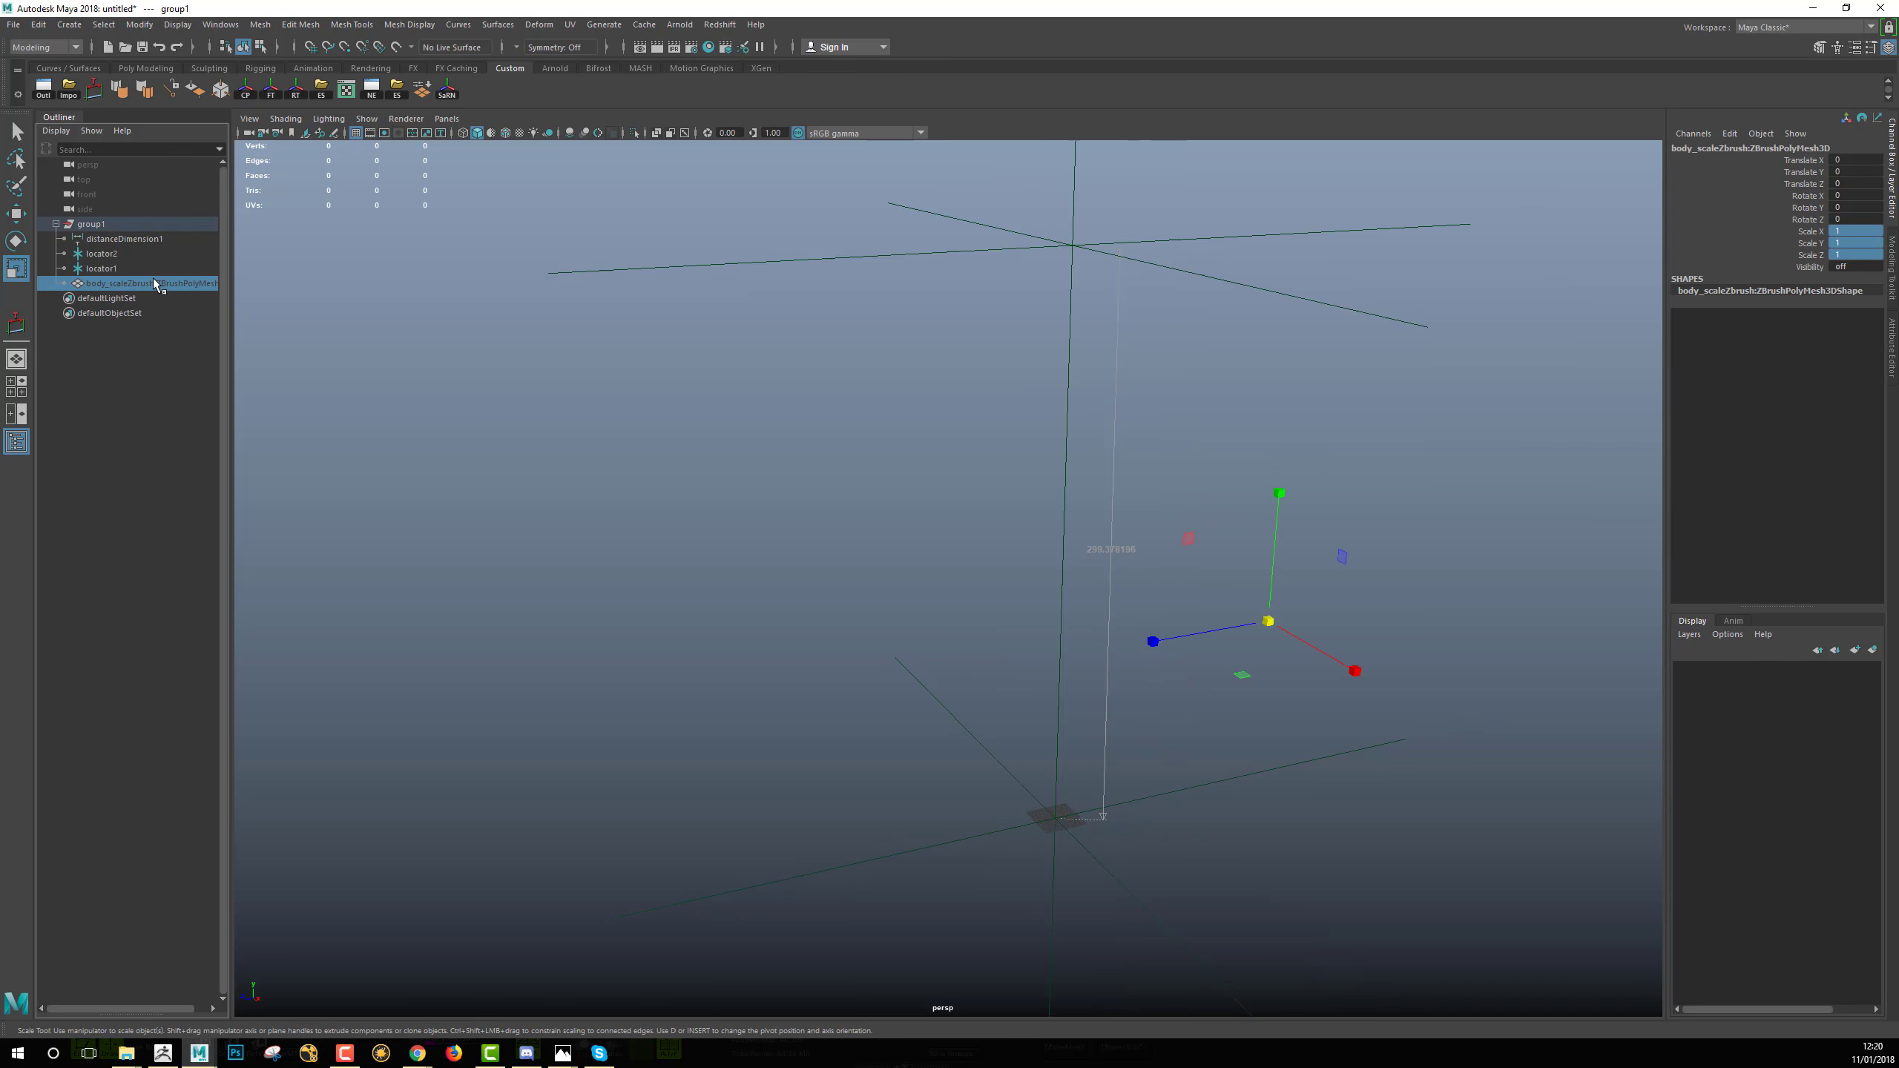
{"action": "key", "text": "shift+h"}
{"action": "key", "text": "f"}
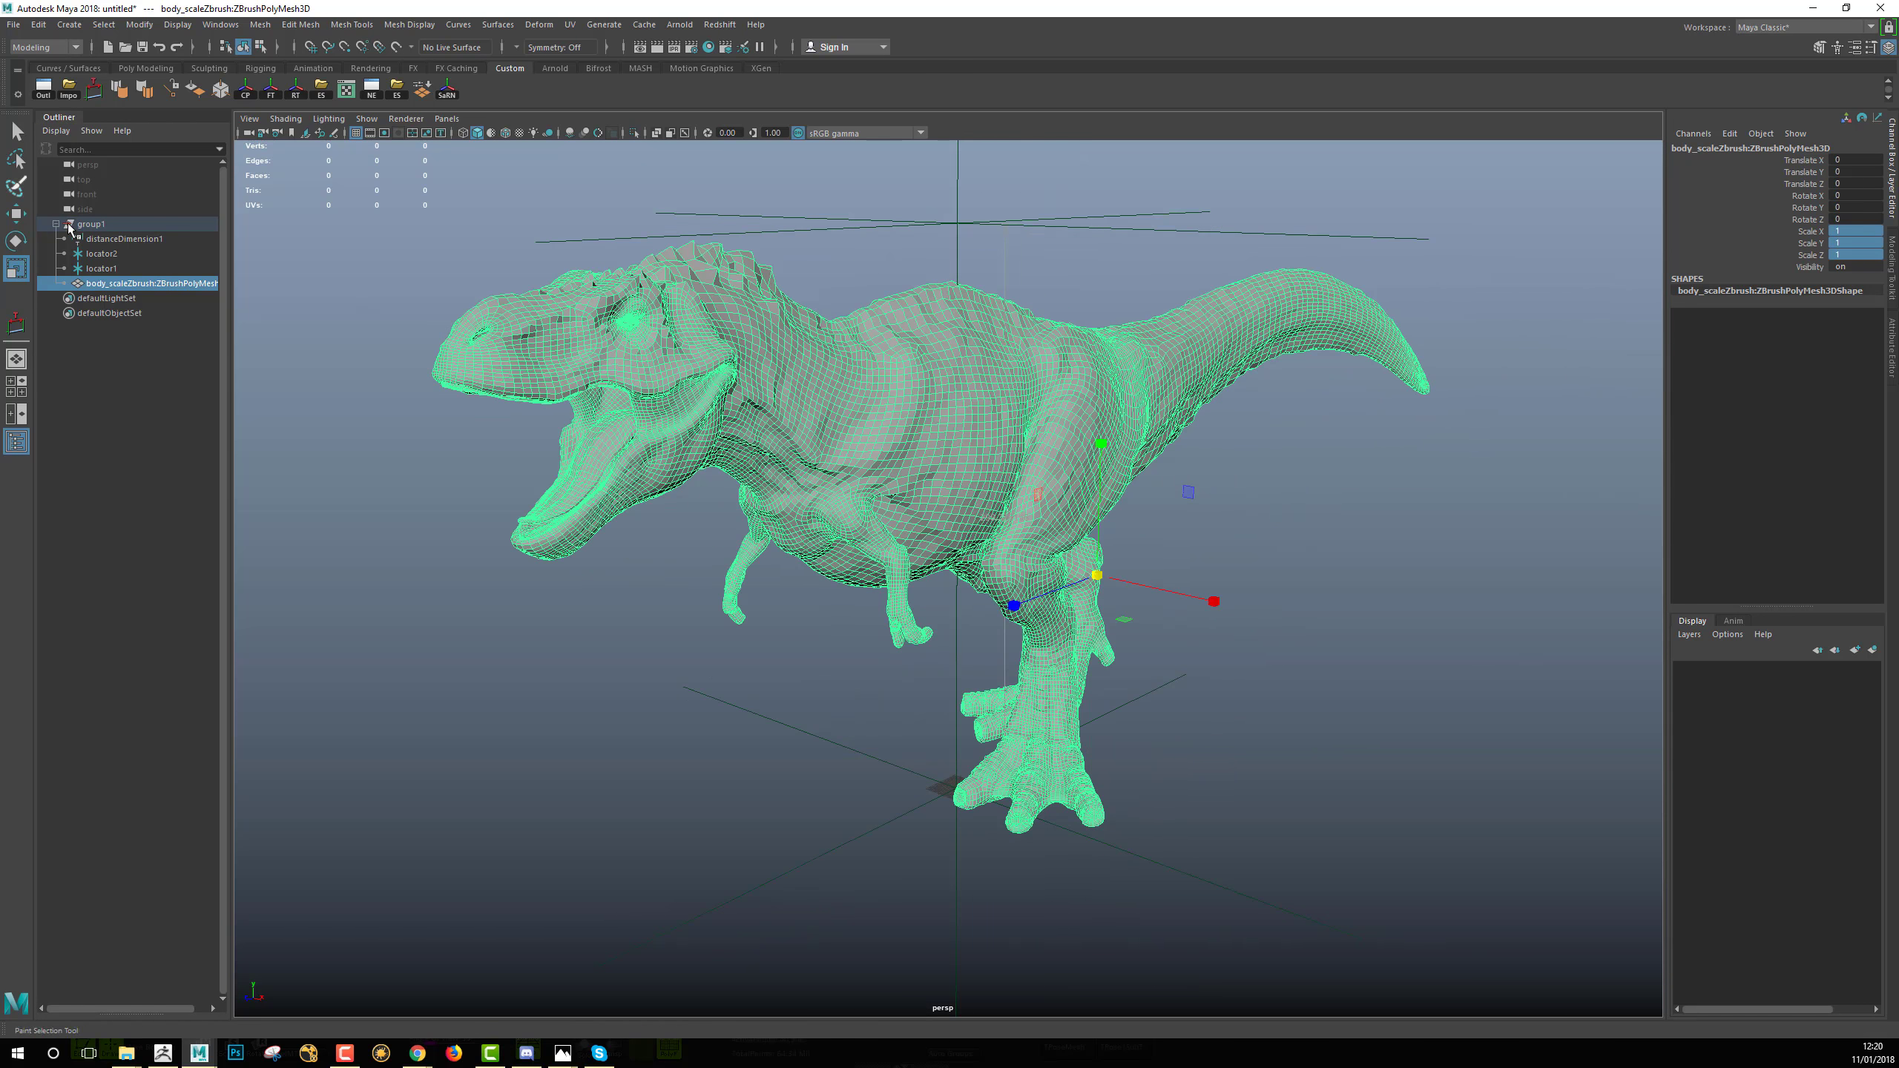
{"action": "left_click", "coordinate": [119, 226]}
{"action": "key", "text": "f"}
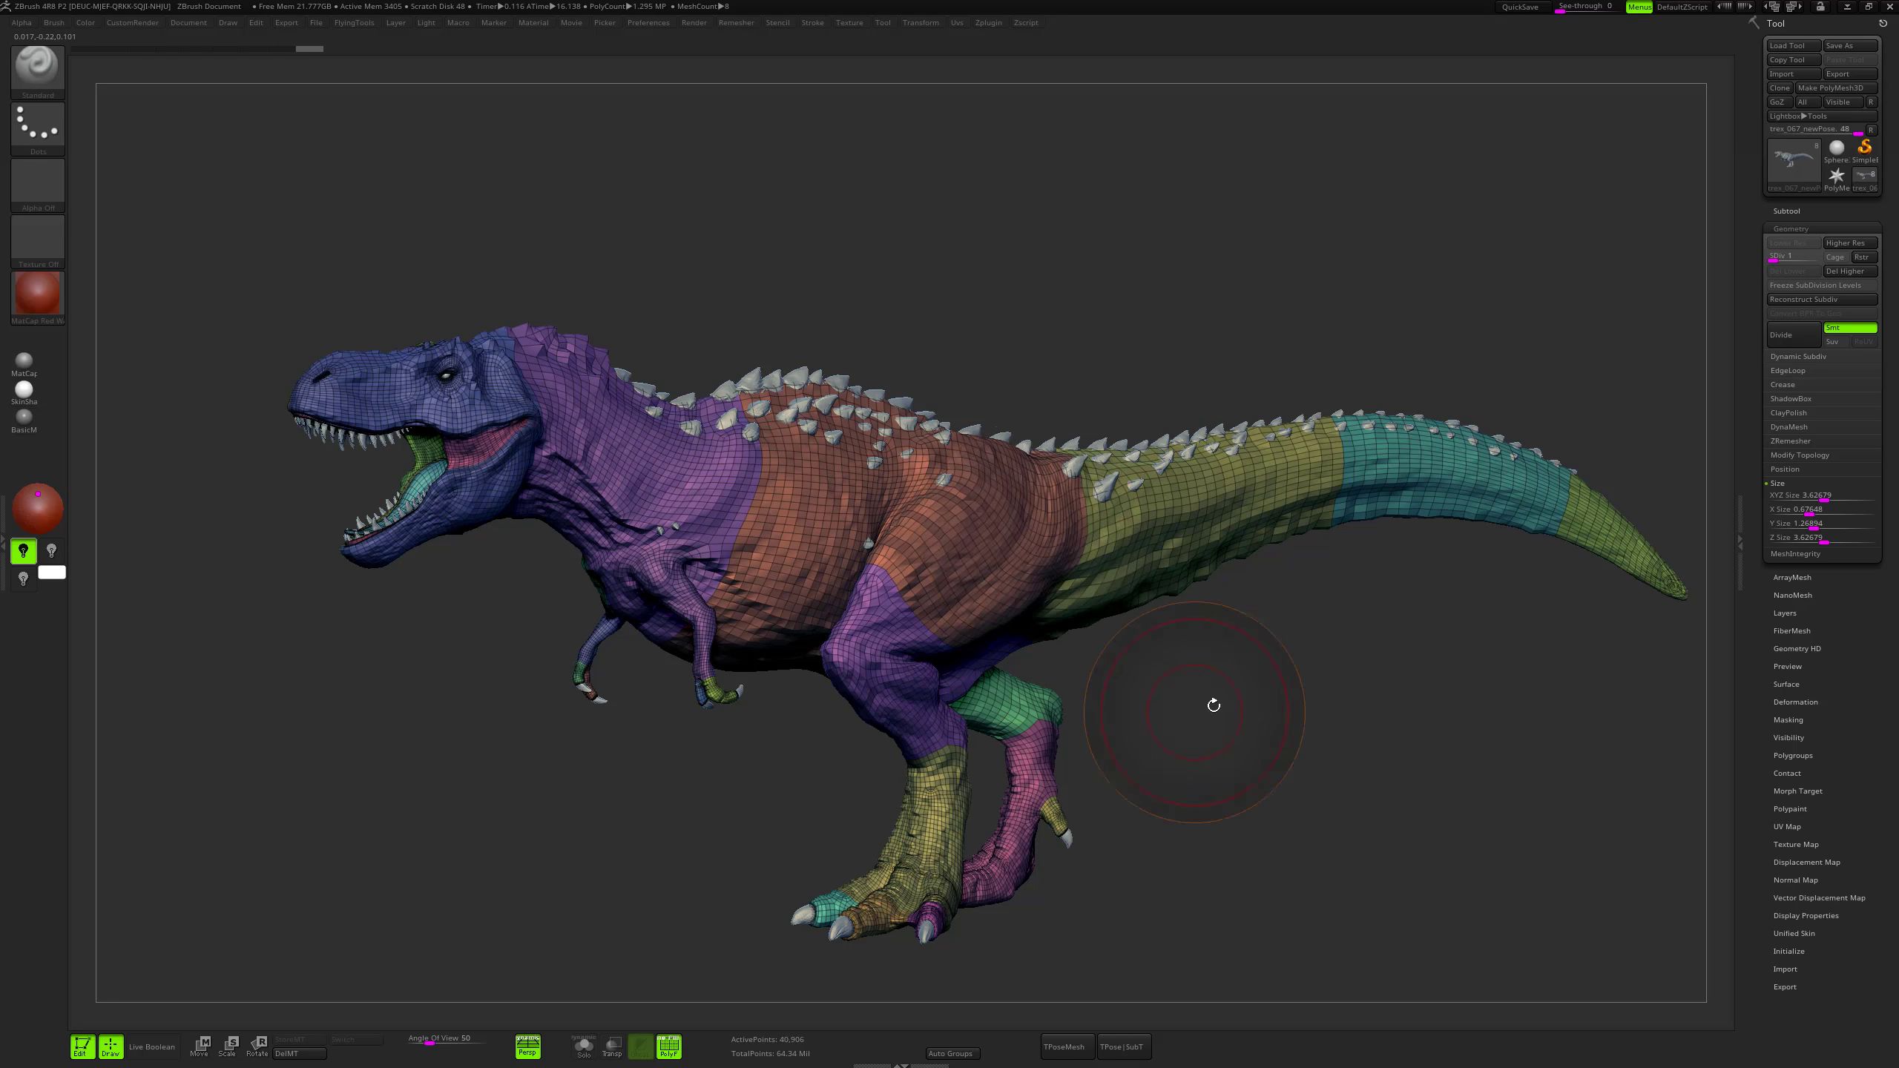
Switch to ZBrush and set the T-rex tool's export Scale to 235.
{"action": "left_click_drag", "start_coordinate": [1215, 705], "coordinate": [1246, 607]}
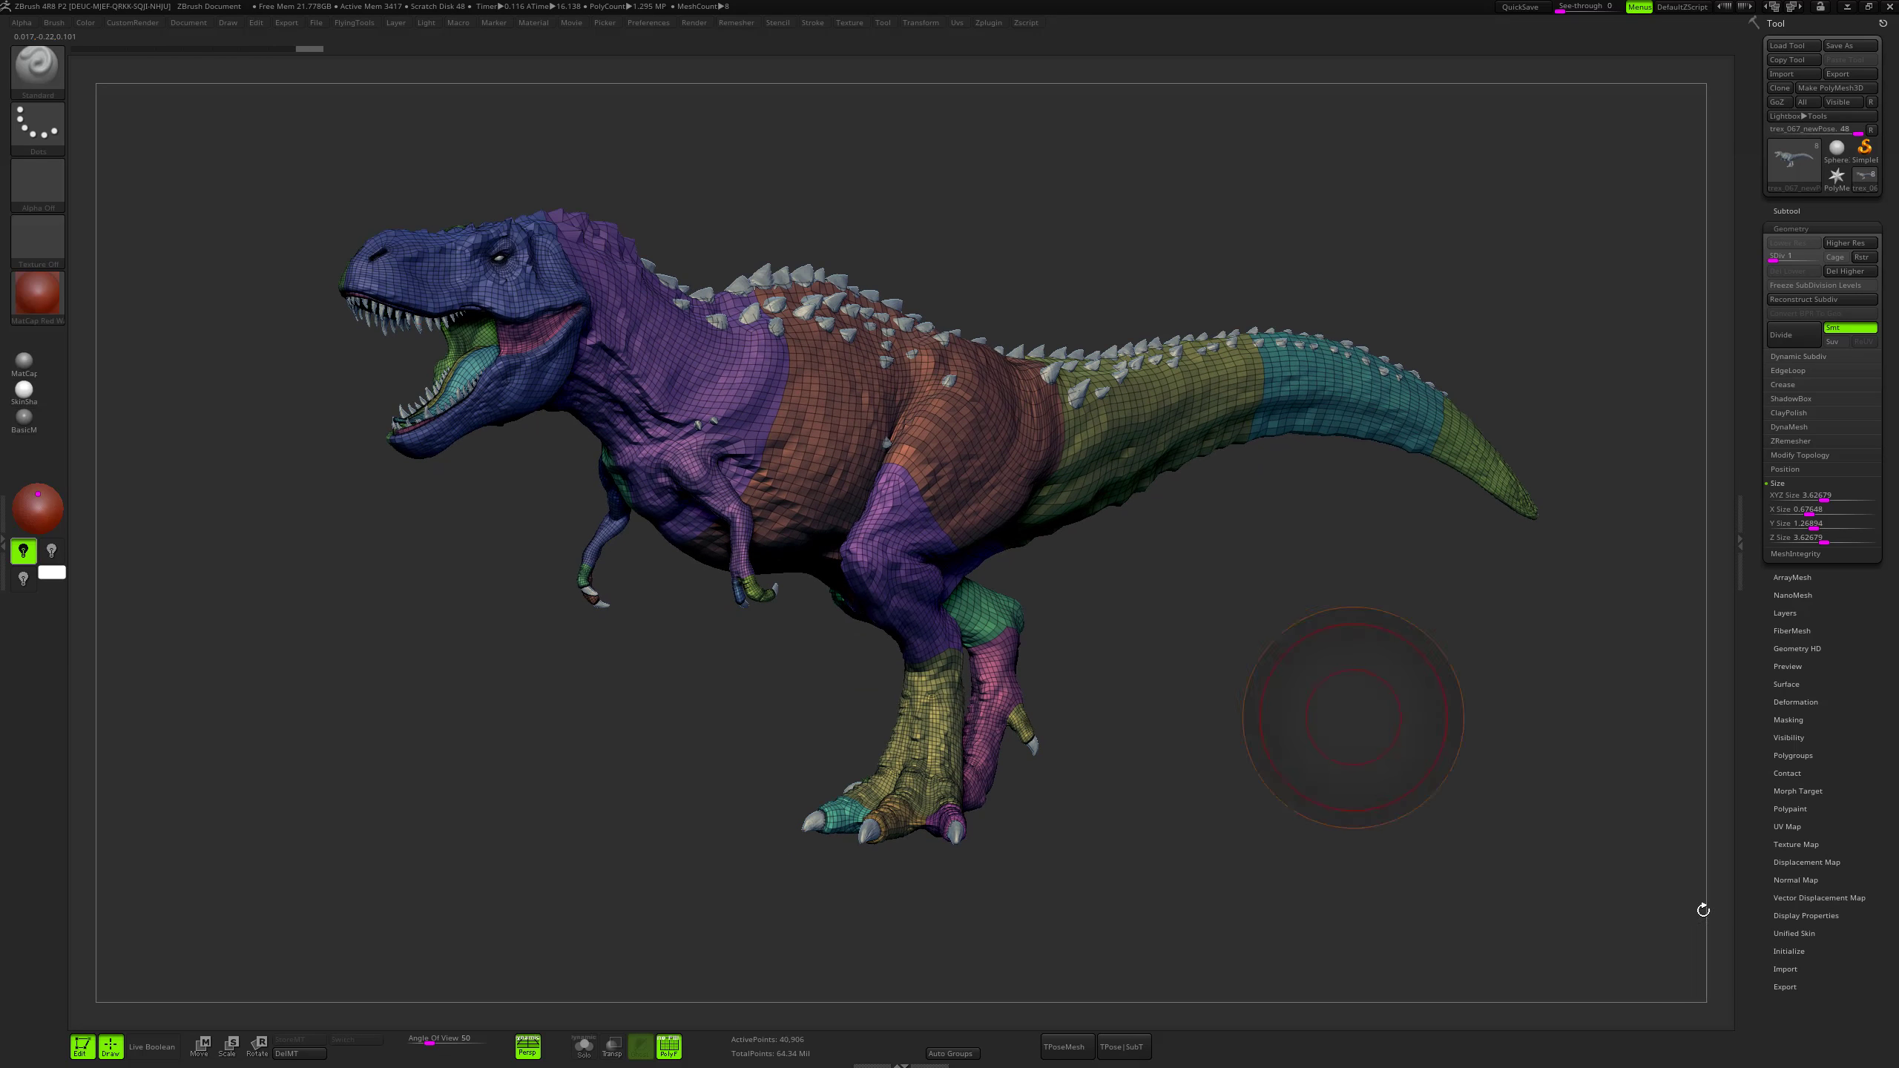
{"action": "left_click", "coordinate": [1782, 987]}
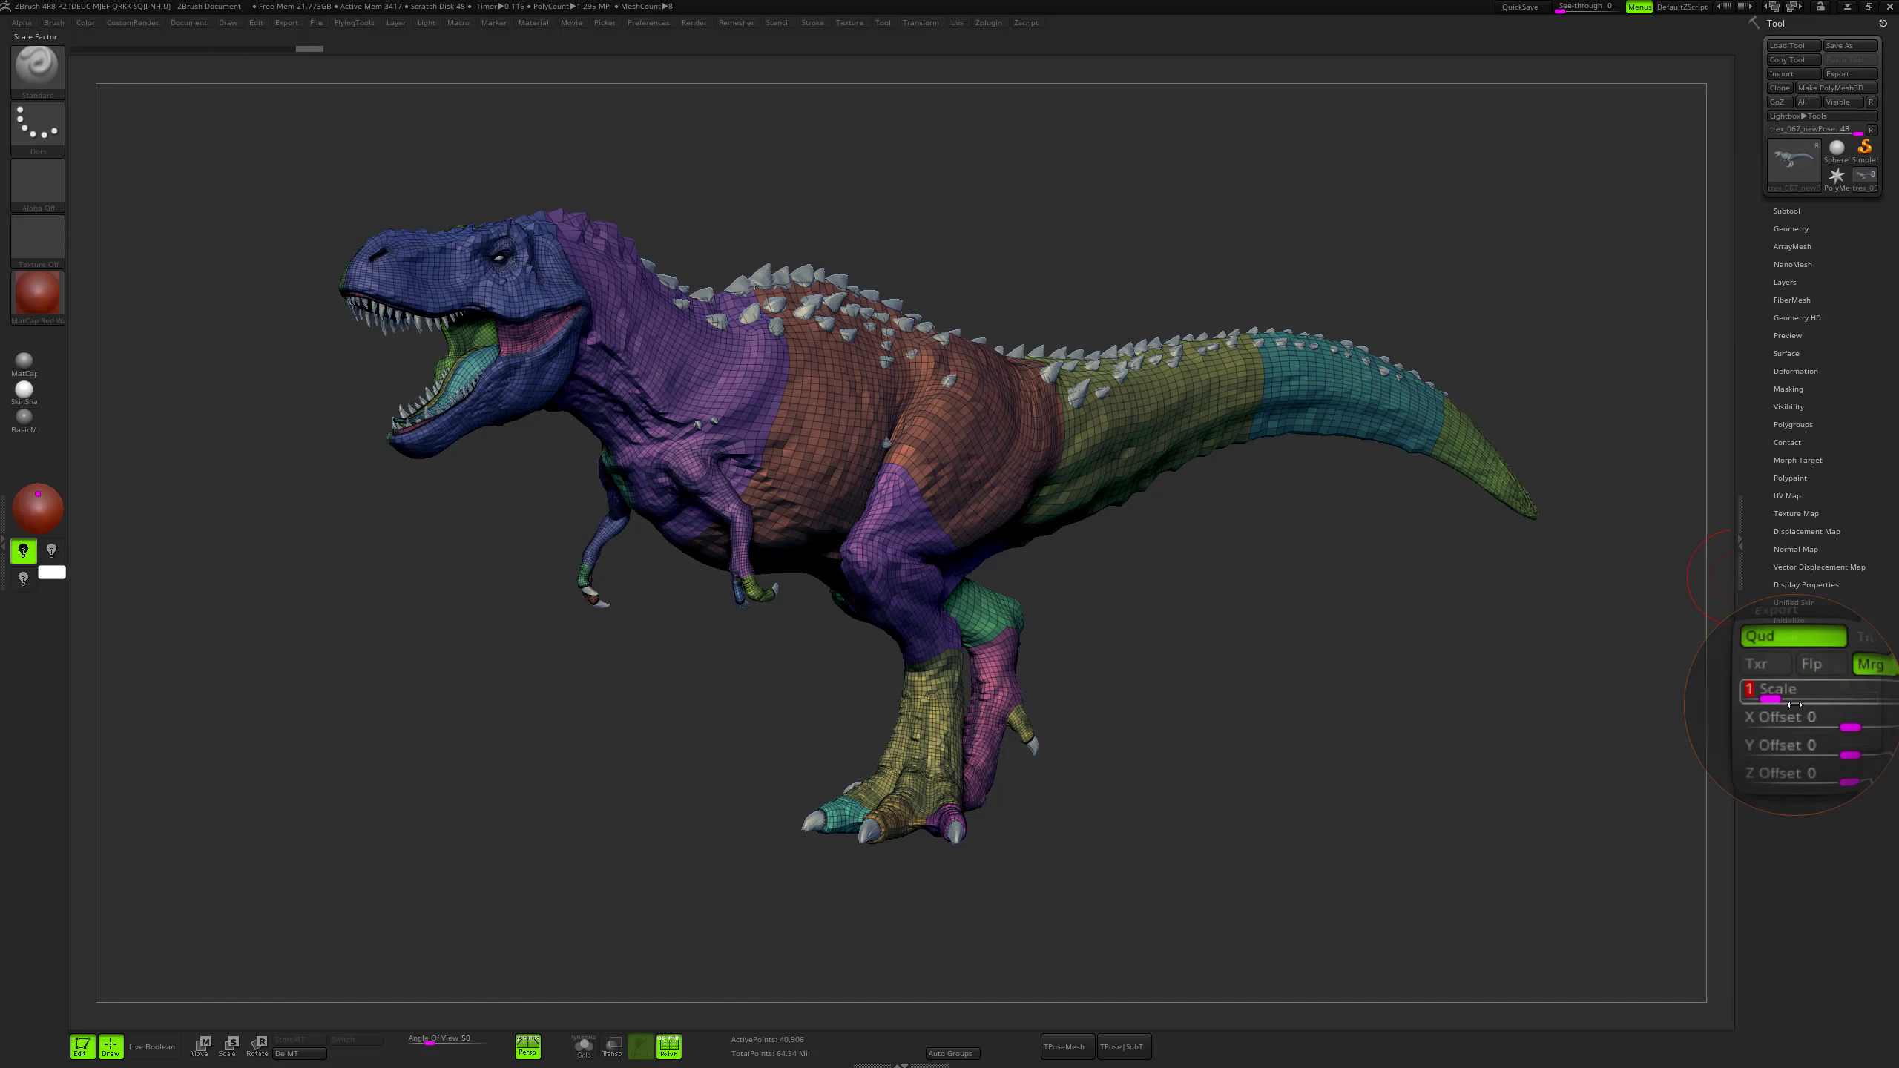
{"action": "type", "text": "235"}
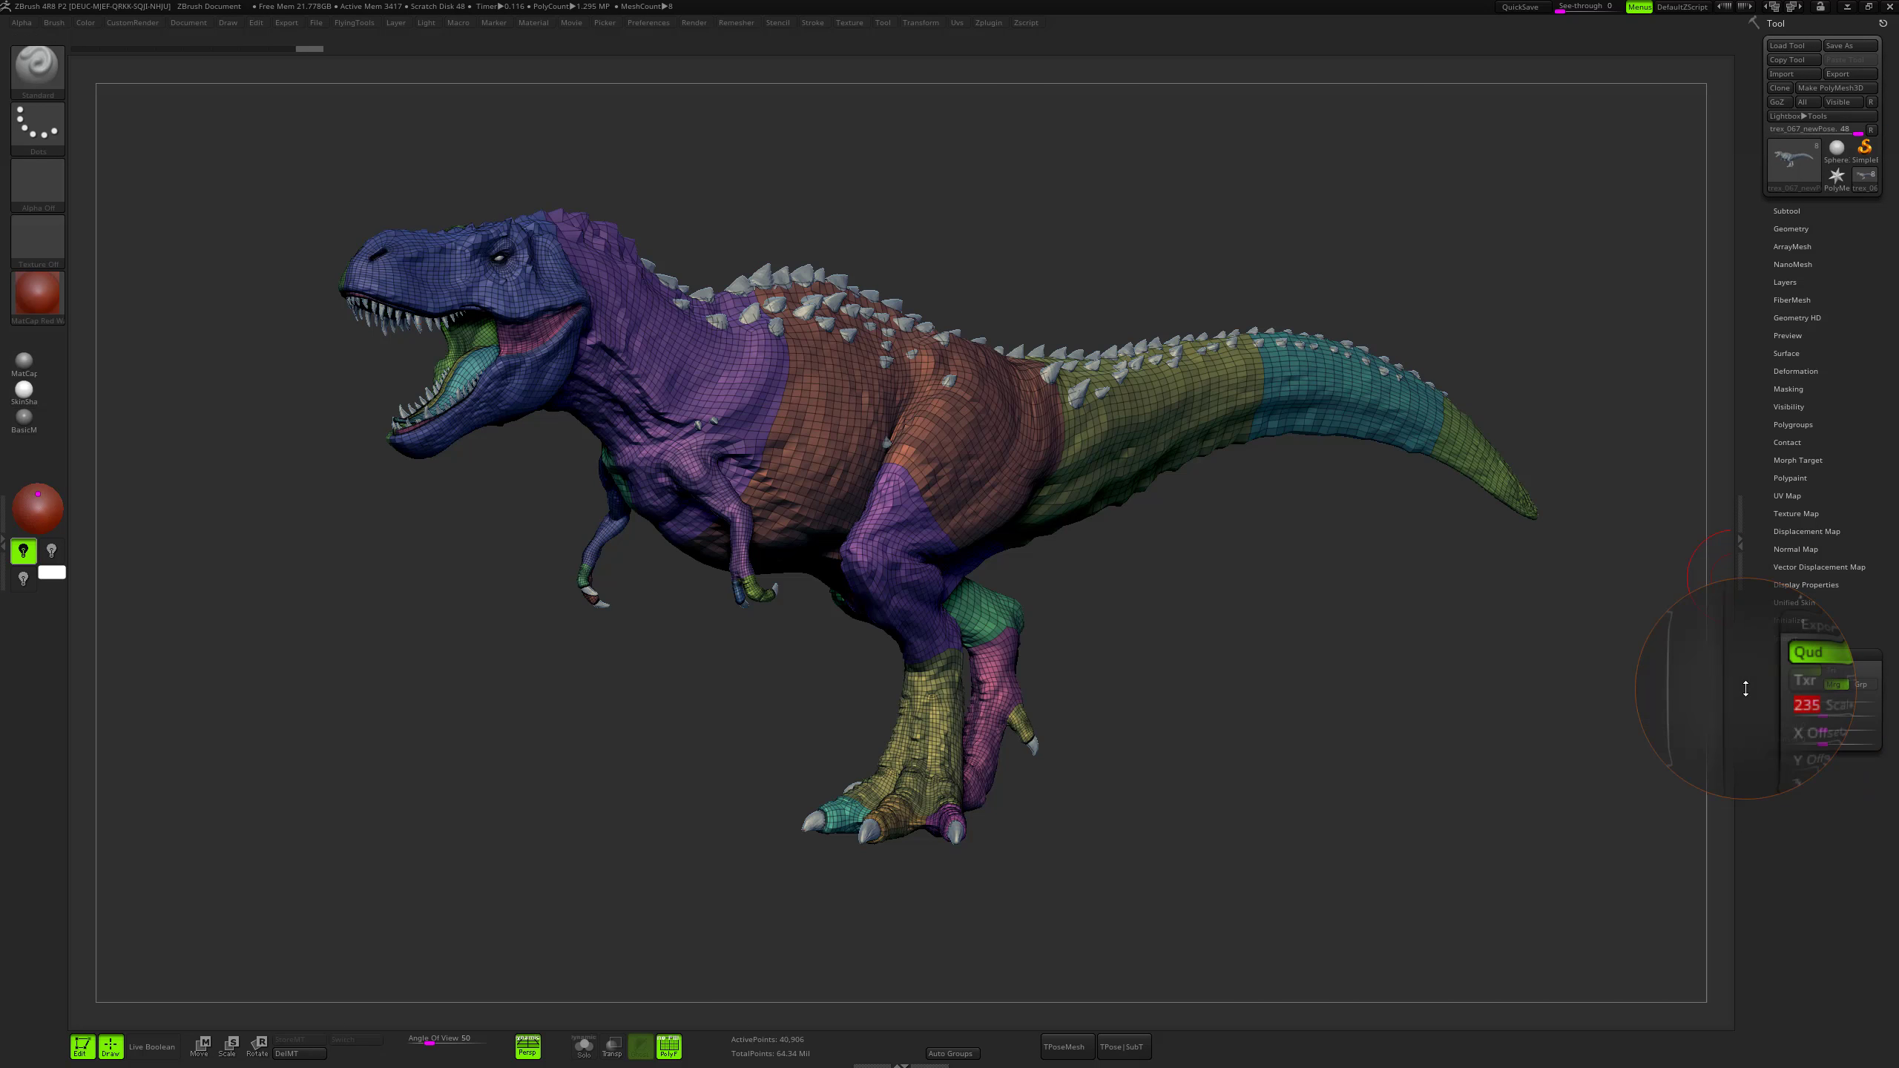
{"action": "key", "text": "Return"}
{"action": "left_click_drag", "start_coordinate": [1470, 703], "coordinate": [1482, 708]}
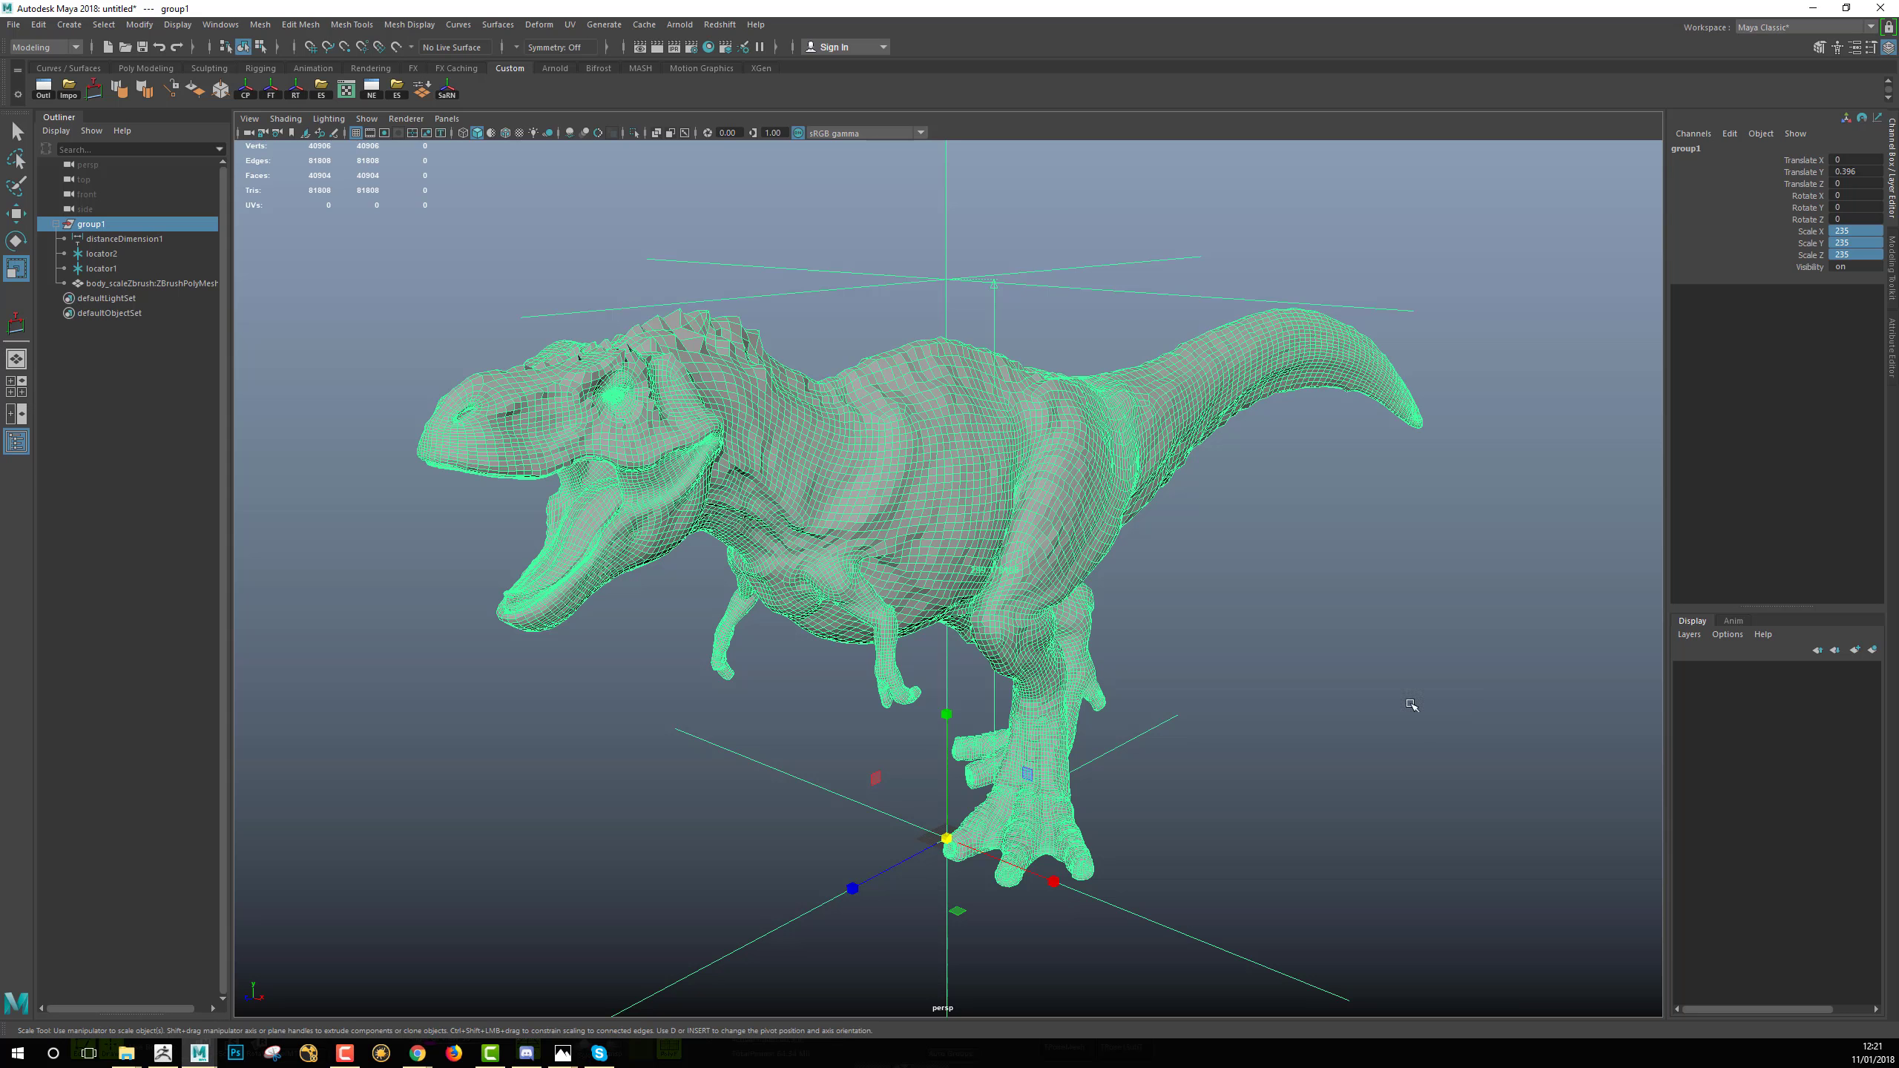
Look up the group's Translate Y in Maya, return to ZBrush and set the export Y Offset to 0.396.
{"action": "left_click_drag", "start_coordinate": [1386, 594], "coordinate": [1419, 520], "text": "alt"}
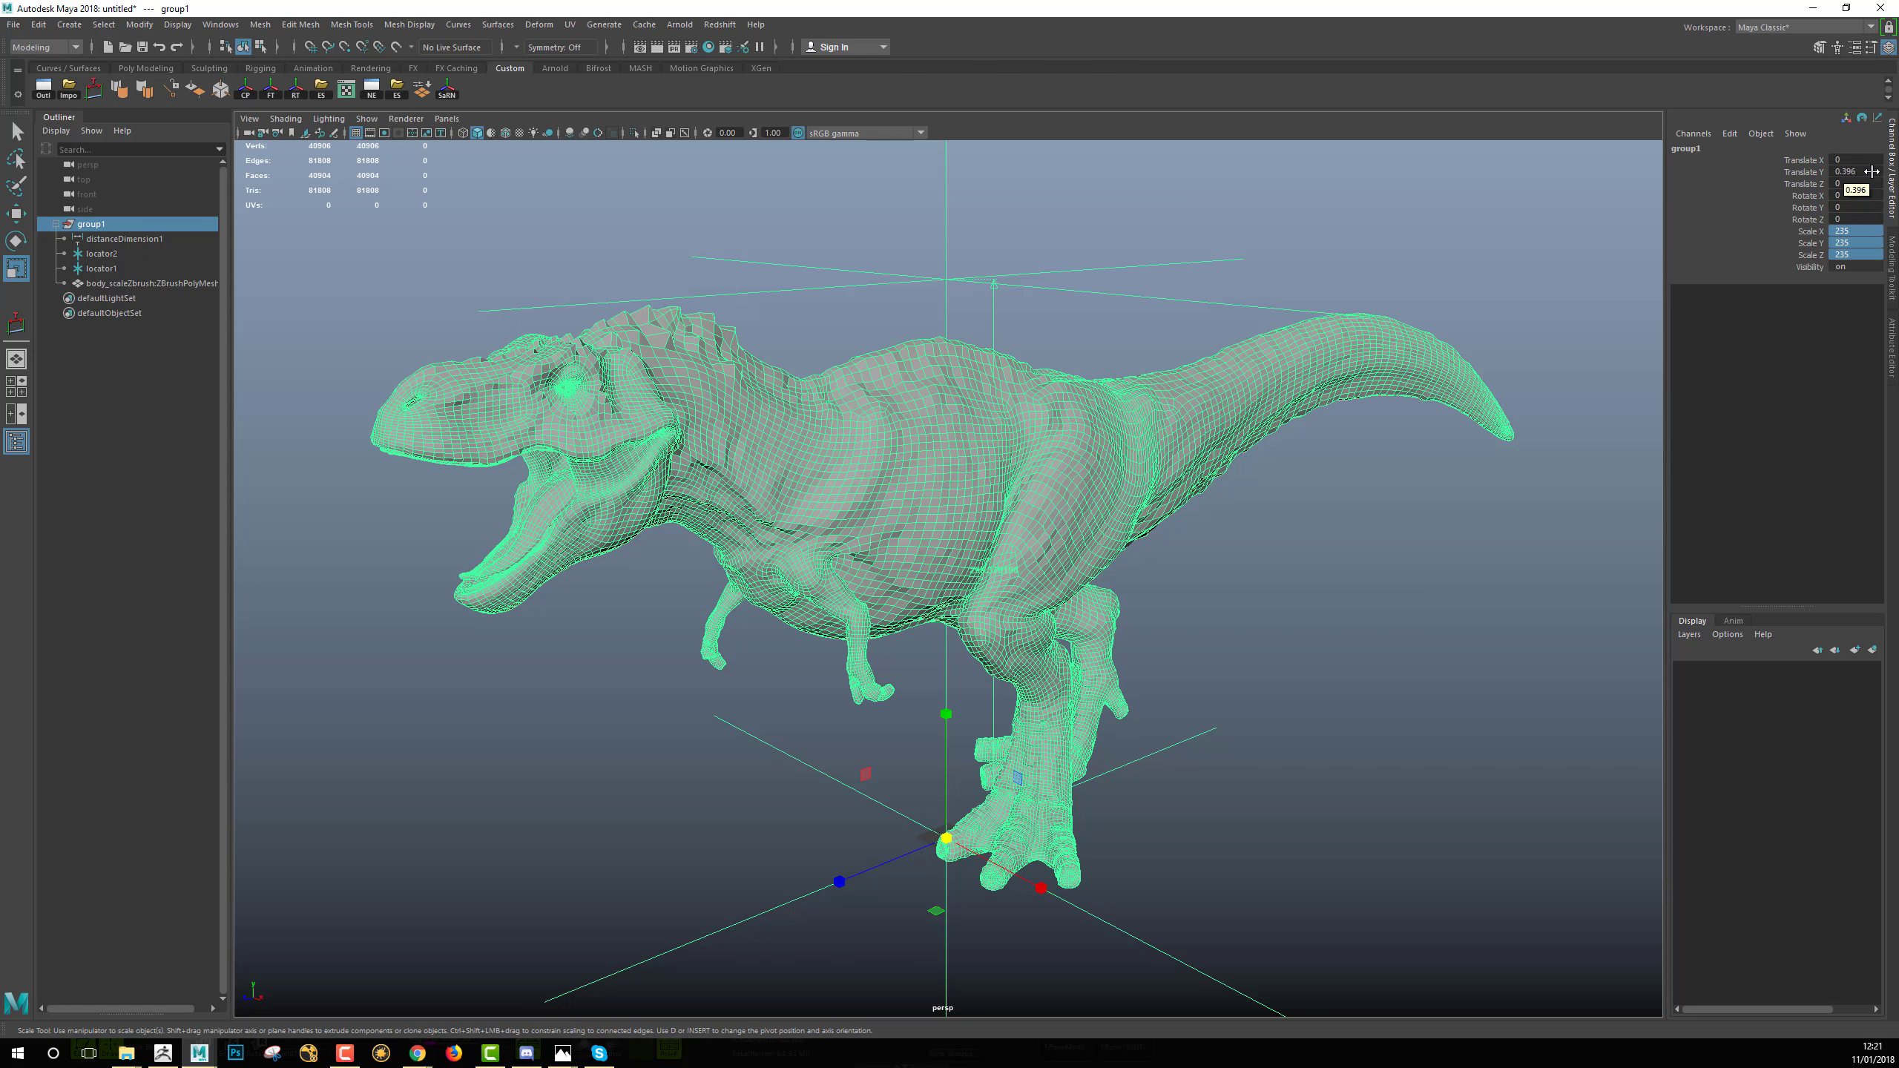
{"action": "key", "text": "alt+Tab"}
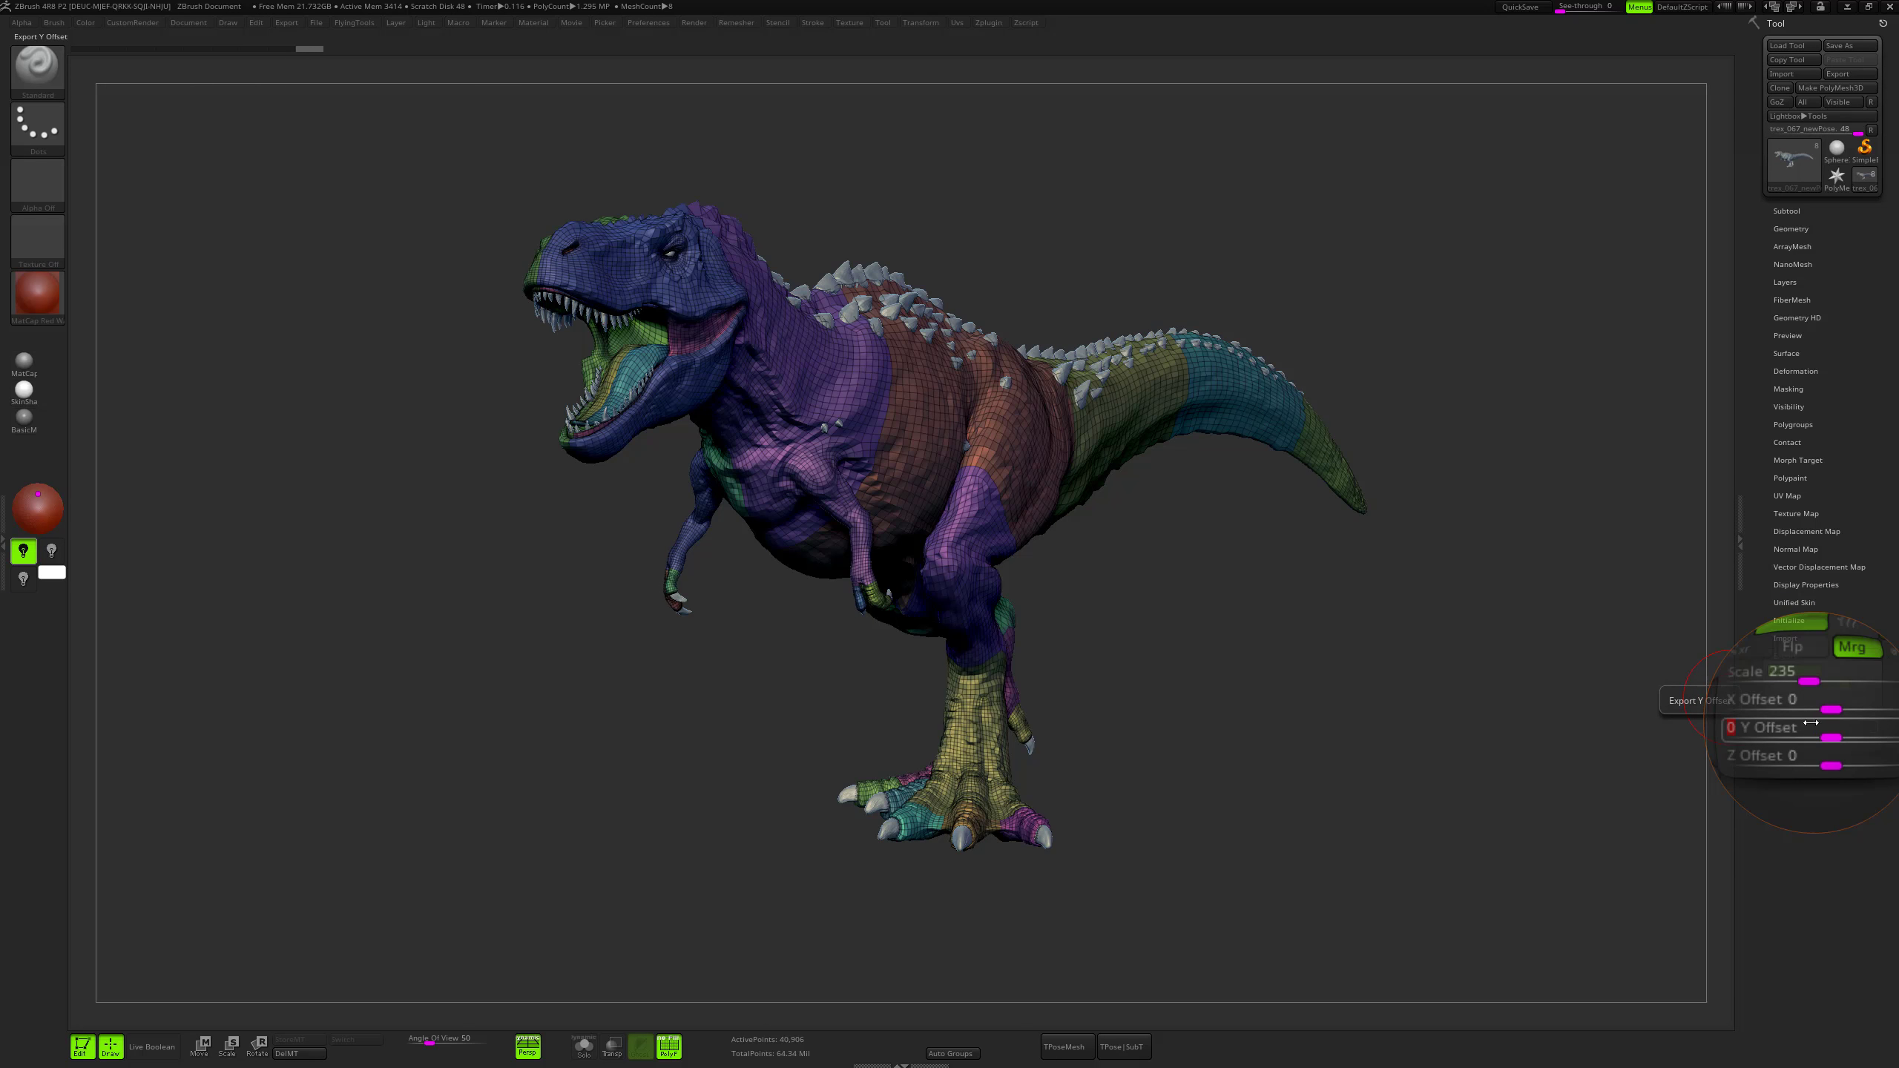
{"action": "type", "text": ".396"}
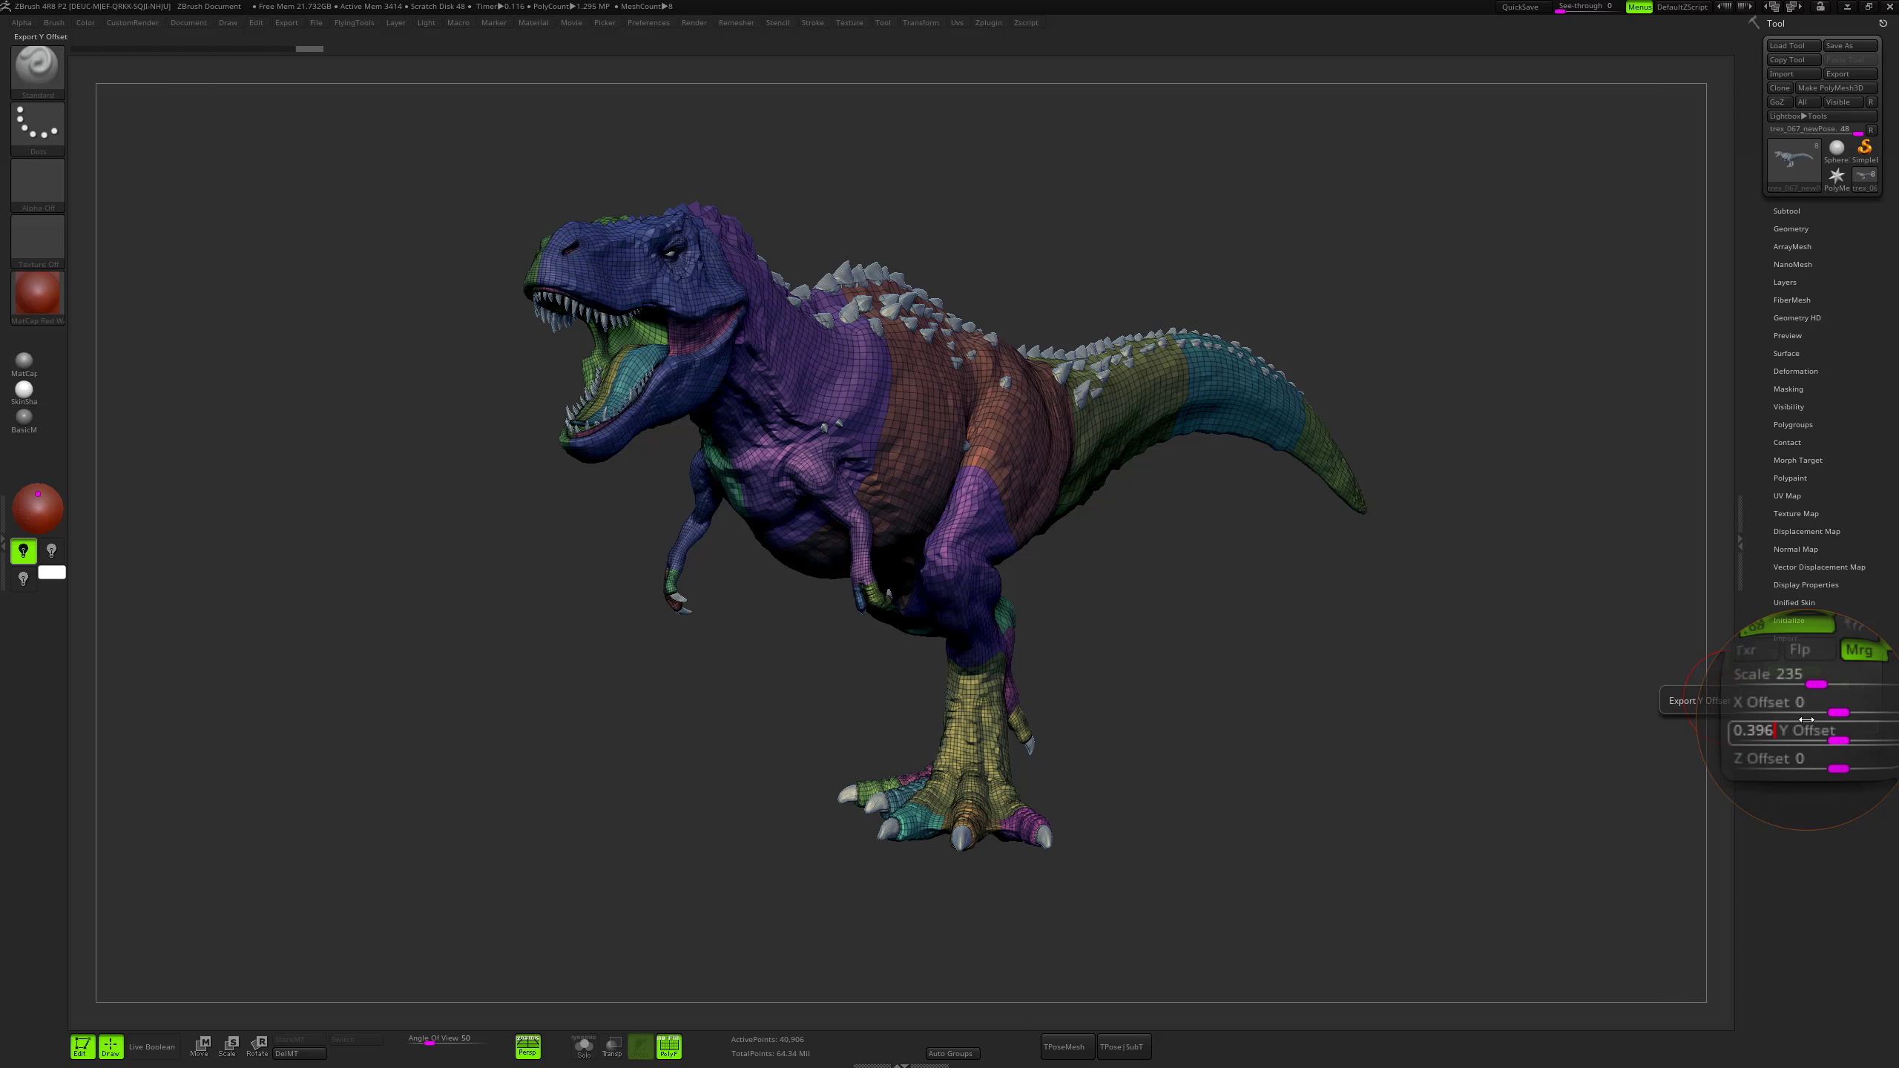
{"action": "key", "text": "Return"}
{"action": "mouse_move", "coordinate": [1403, 671]}
{"action": "left_mouse_down"}
{"action": "mouse_move", "coordinate": [1278, 662]}
{"action": "mouse_move", "coordinate": [1462, 676]}
{"action": "mouse_move", "coordinate": [1454, 636]}
{"action": "mouse_move", "coordinate": [1271, 609]}
{"action": "mouse_move", "coordinate": [1378, 652]}
{"action": "mouse_move", "coordinate": [1395, 642]}
{"action": "left_mouse_up"}
{"action": "key", "text": "s"}
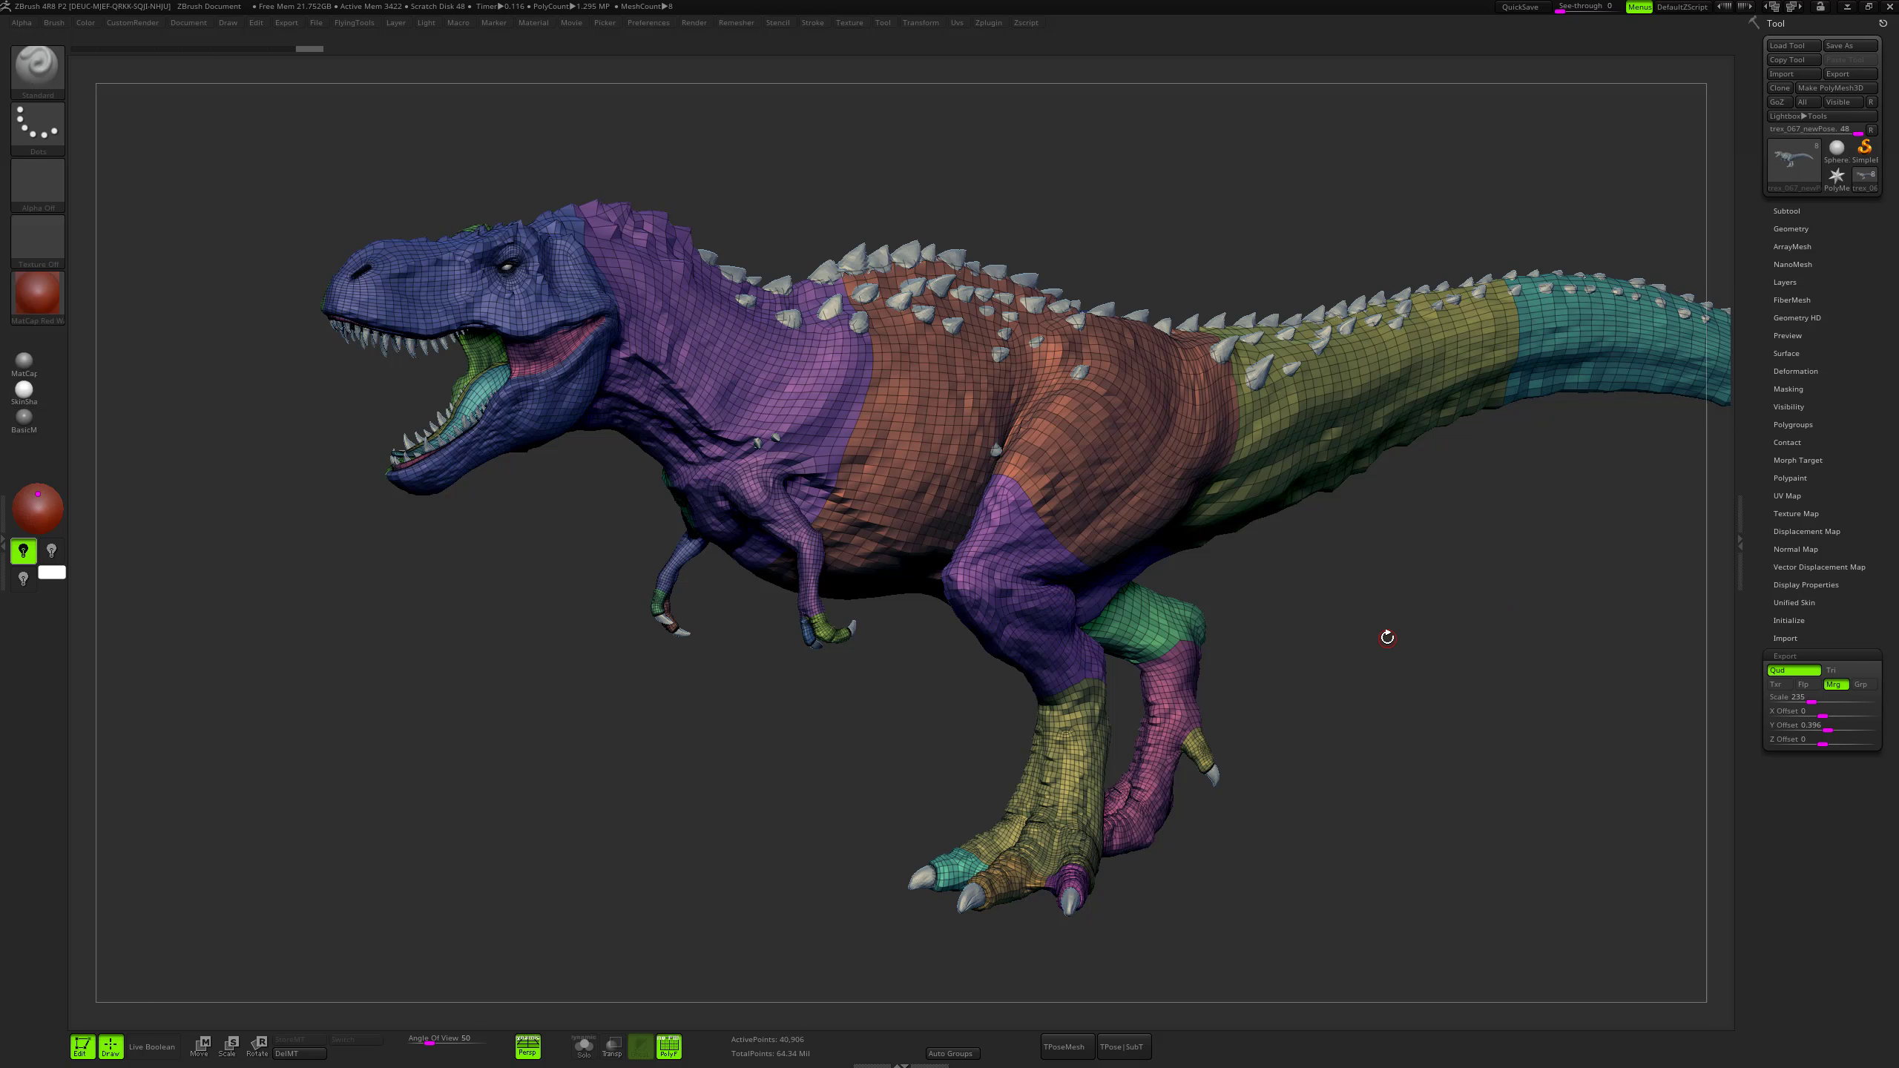
{"action": "left_click_drag", "start_coordinate": [1427, 660], "coordinate": [1458, 656], "text": "alt"}
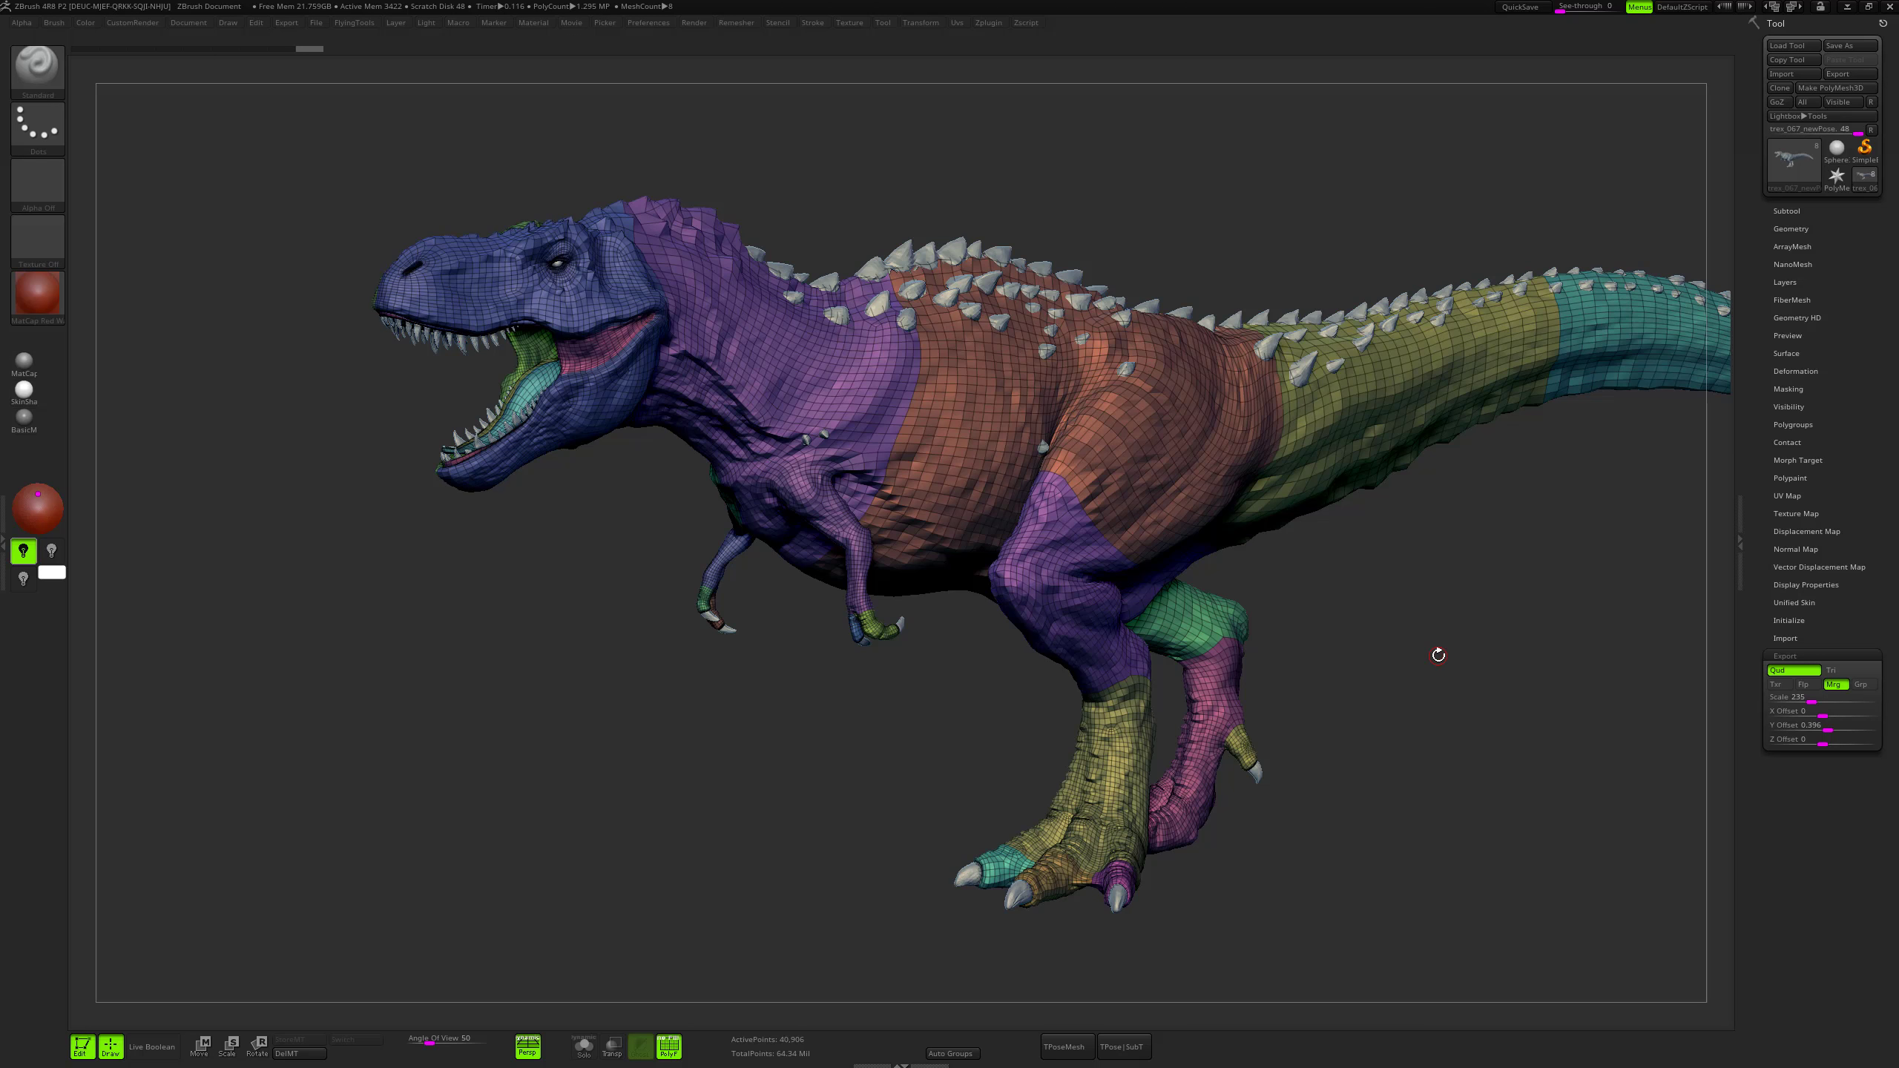
{"action": "left_click_drag", "start_coordinate": [1433, 655], "coordinate": [1344, 656], "text": "alt"}
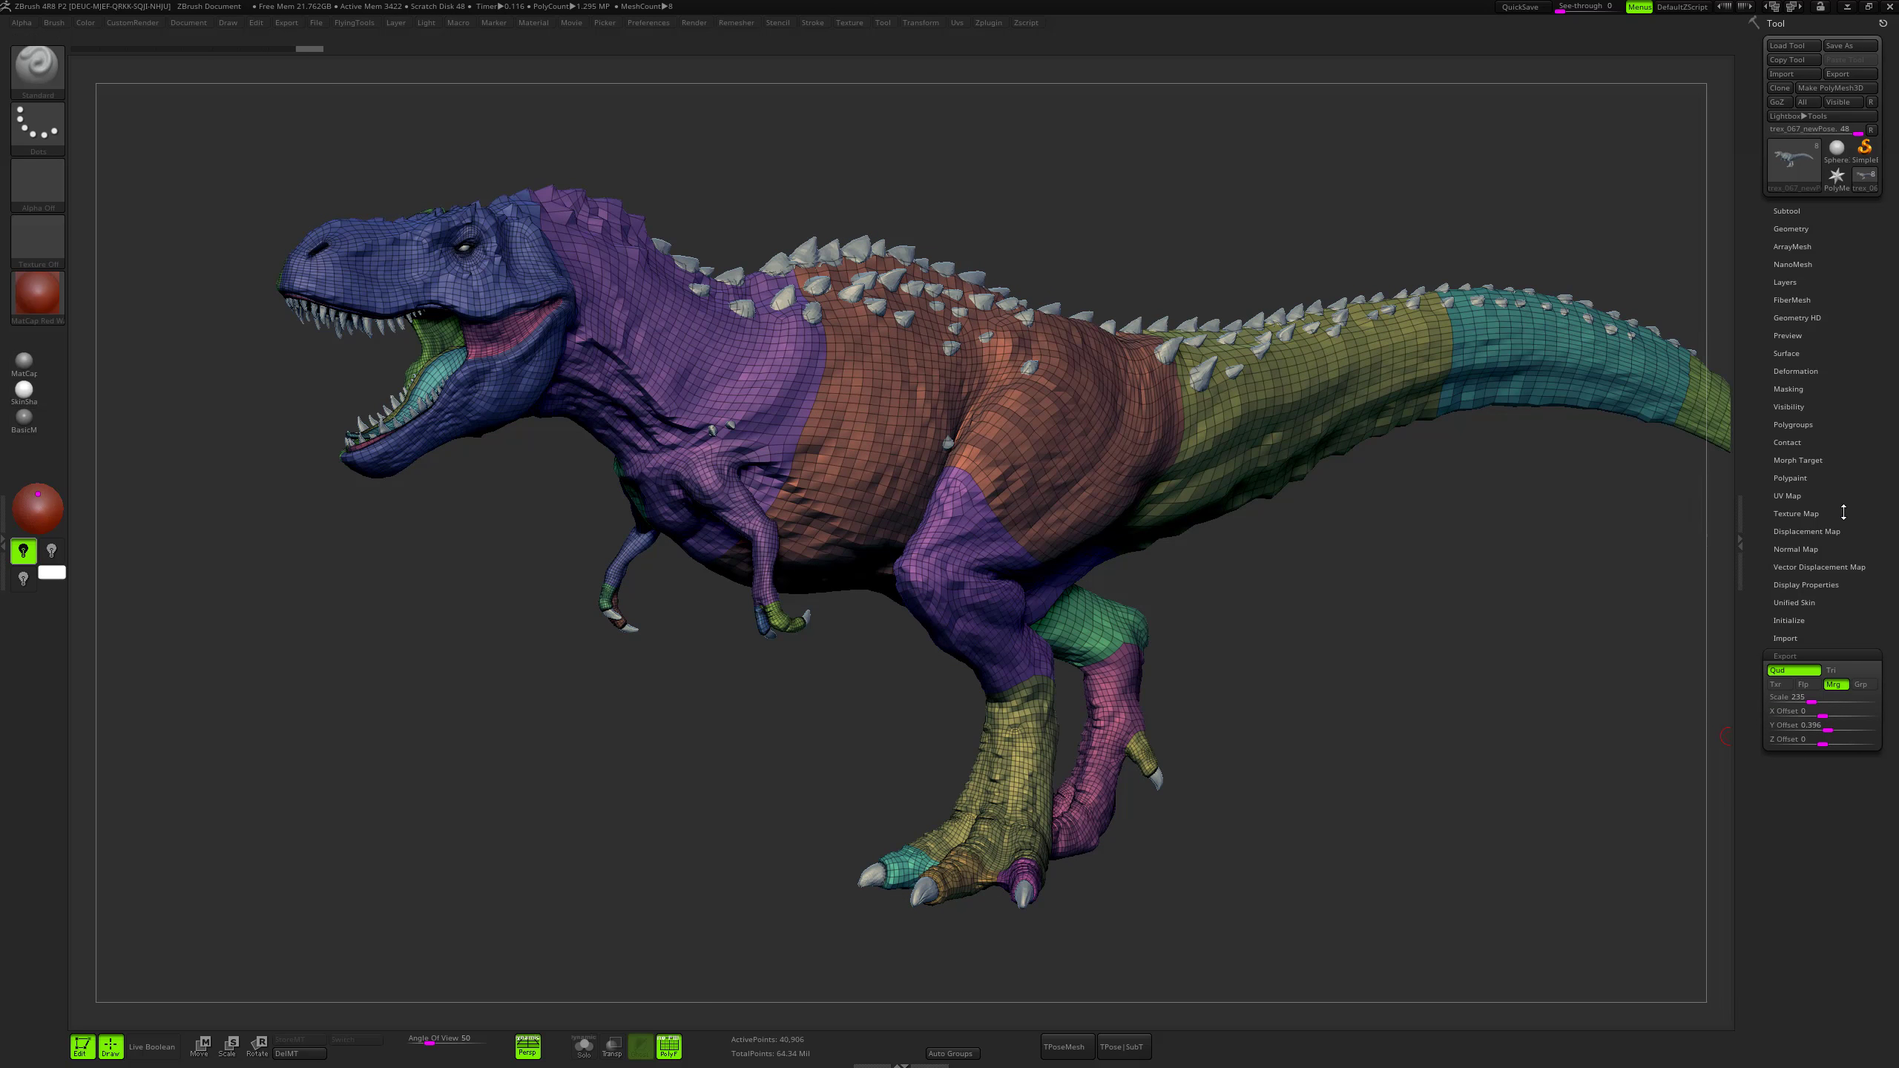
Export the T-rex body mesh in OBJ format as body_scaleMaya.OBJ in the trex folder.
{"action": "left_click", "coordinate": [1865, 75]}
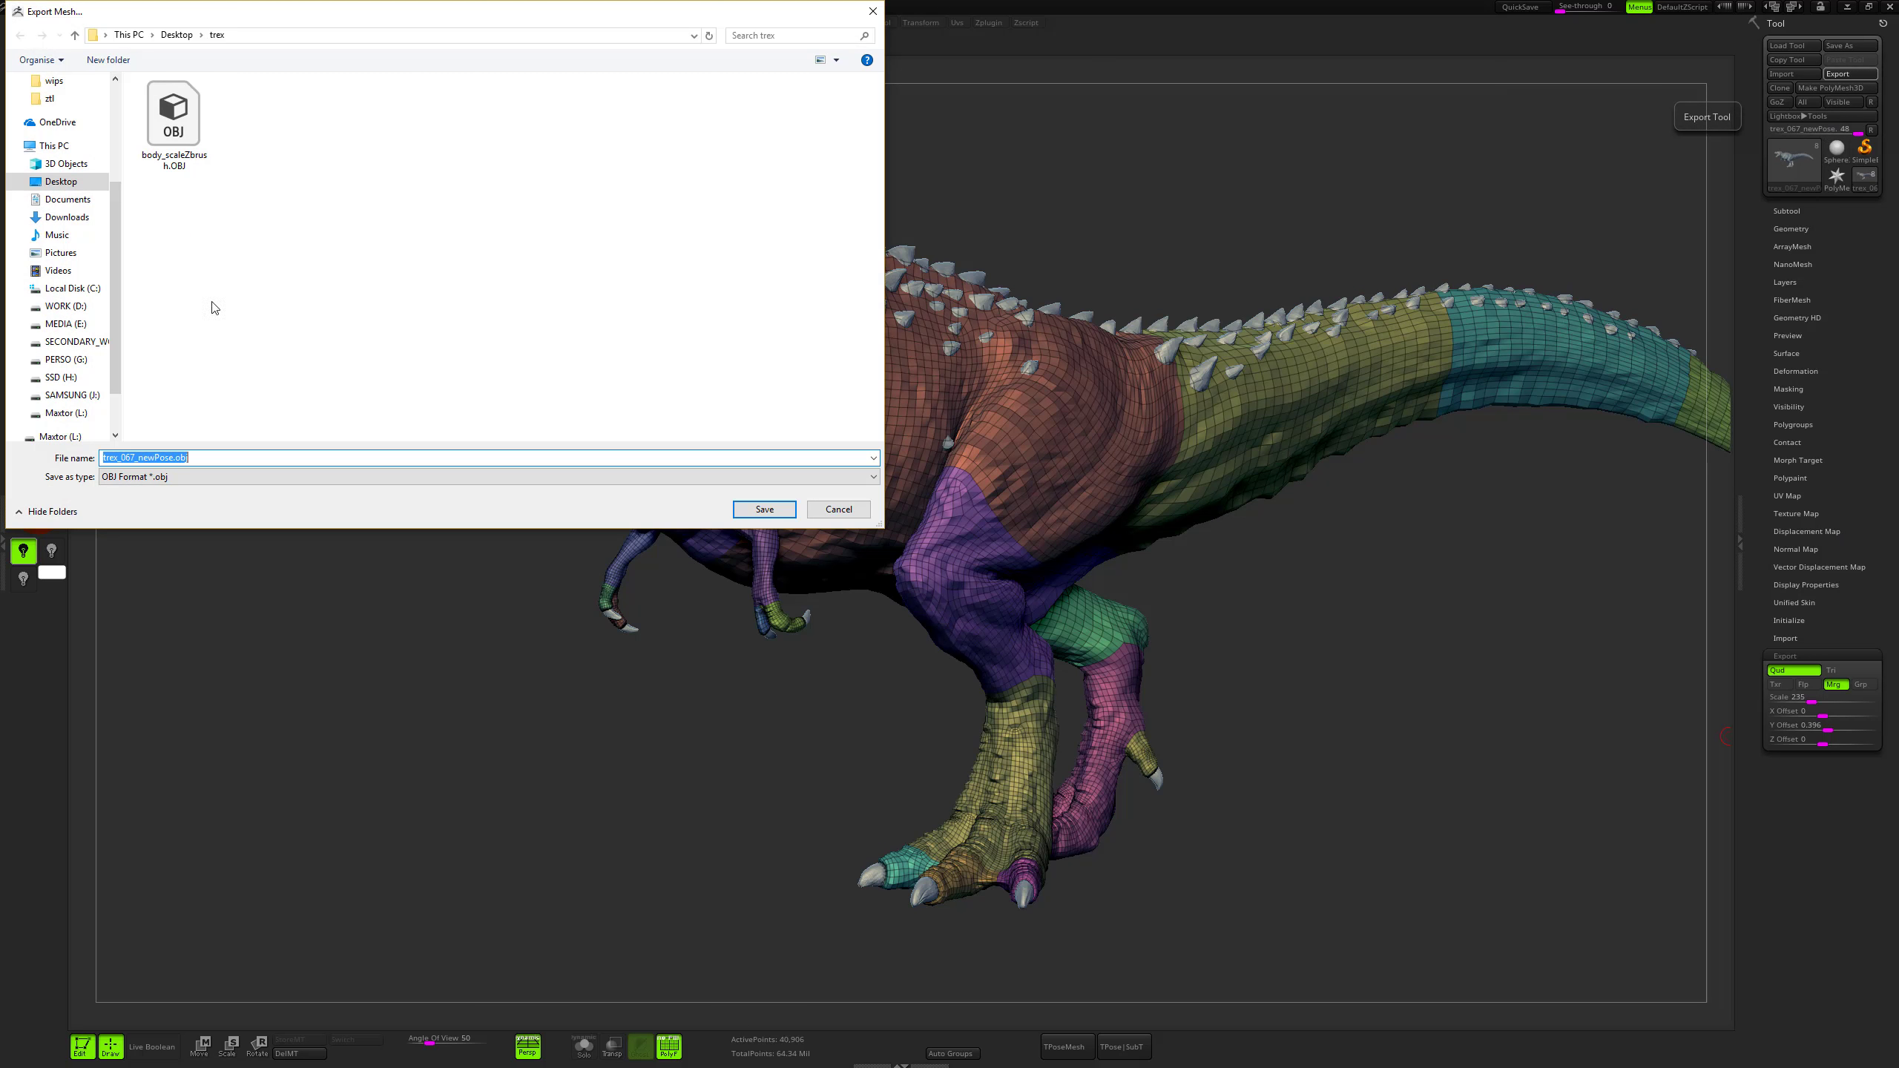
{"action": "left_click", "coordinate": [174, 120]}
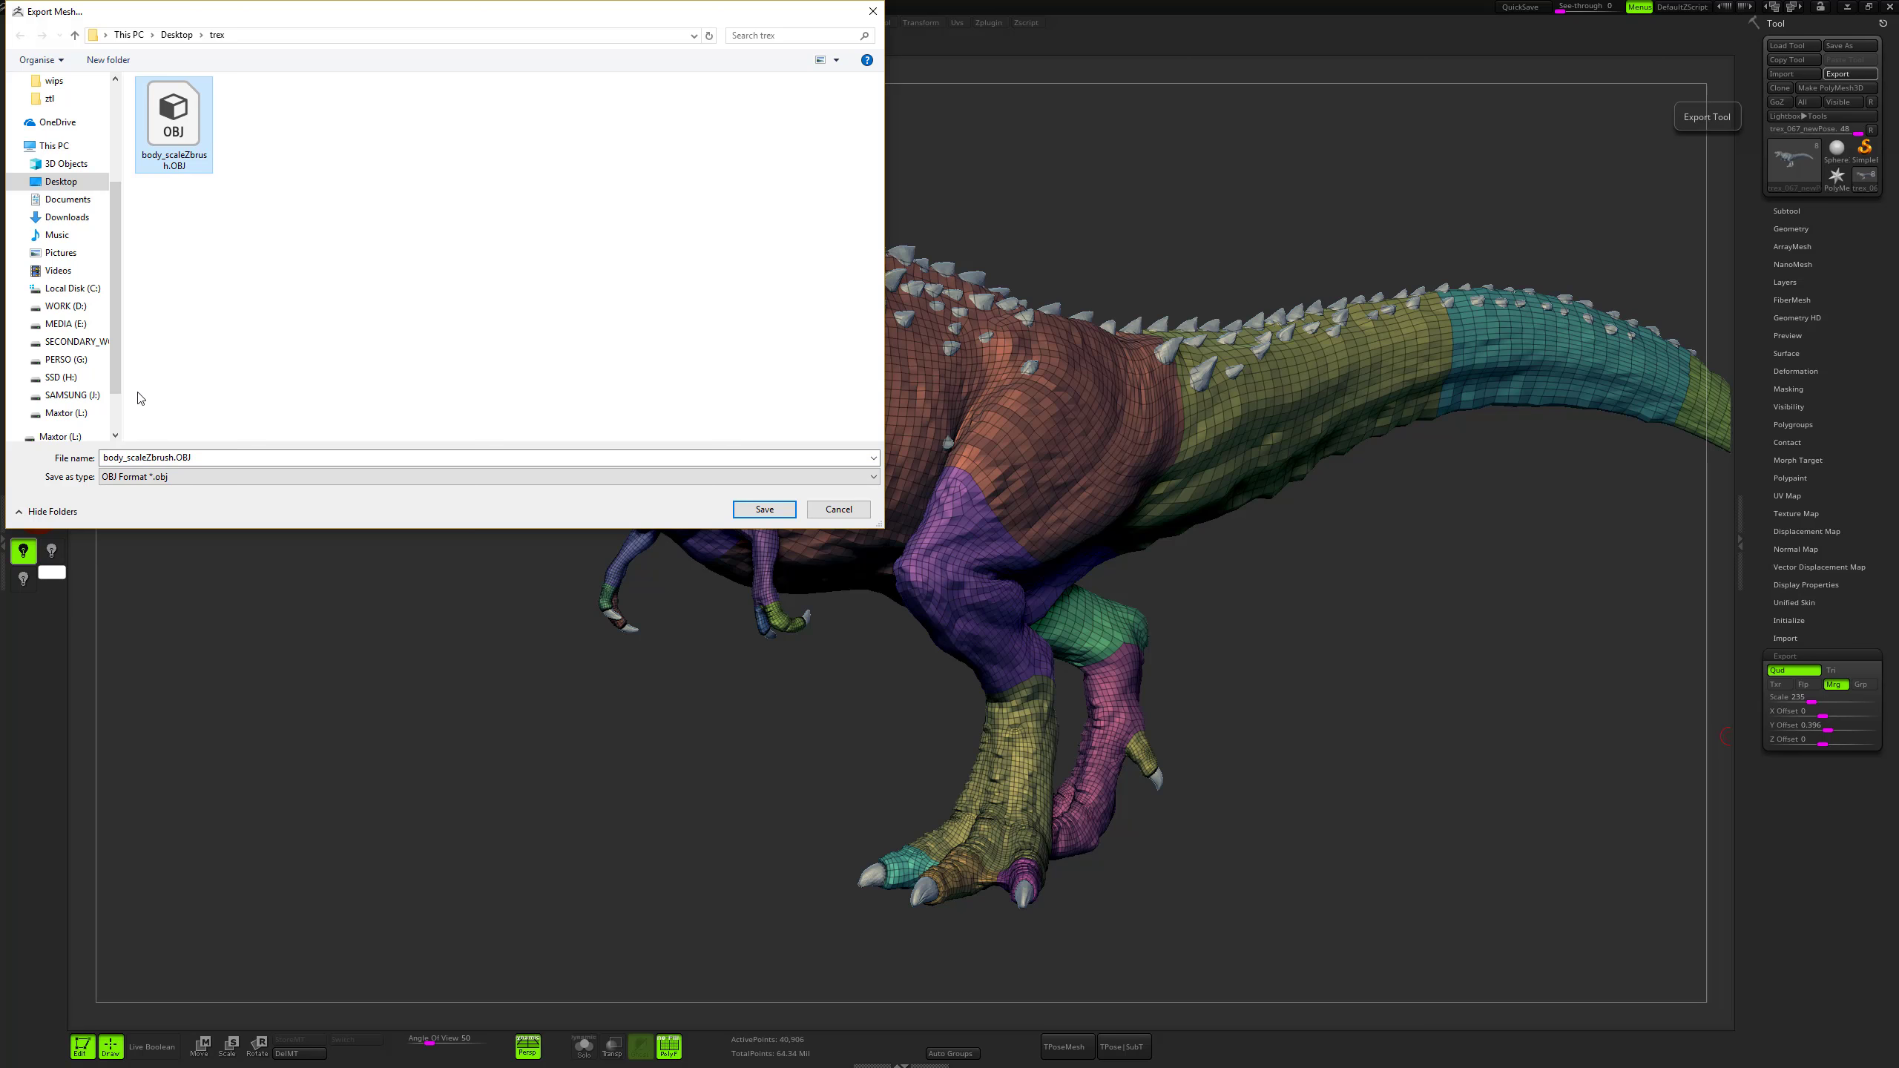
{"action": "double_click", "coordinate": [174, 457]}
{"action": "left_click", "coordinate": [172, 458]}
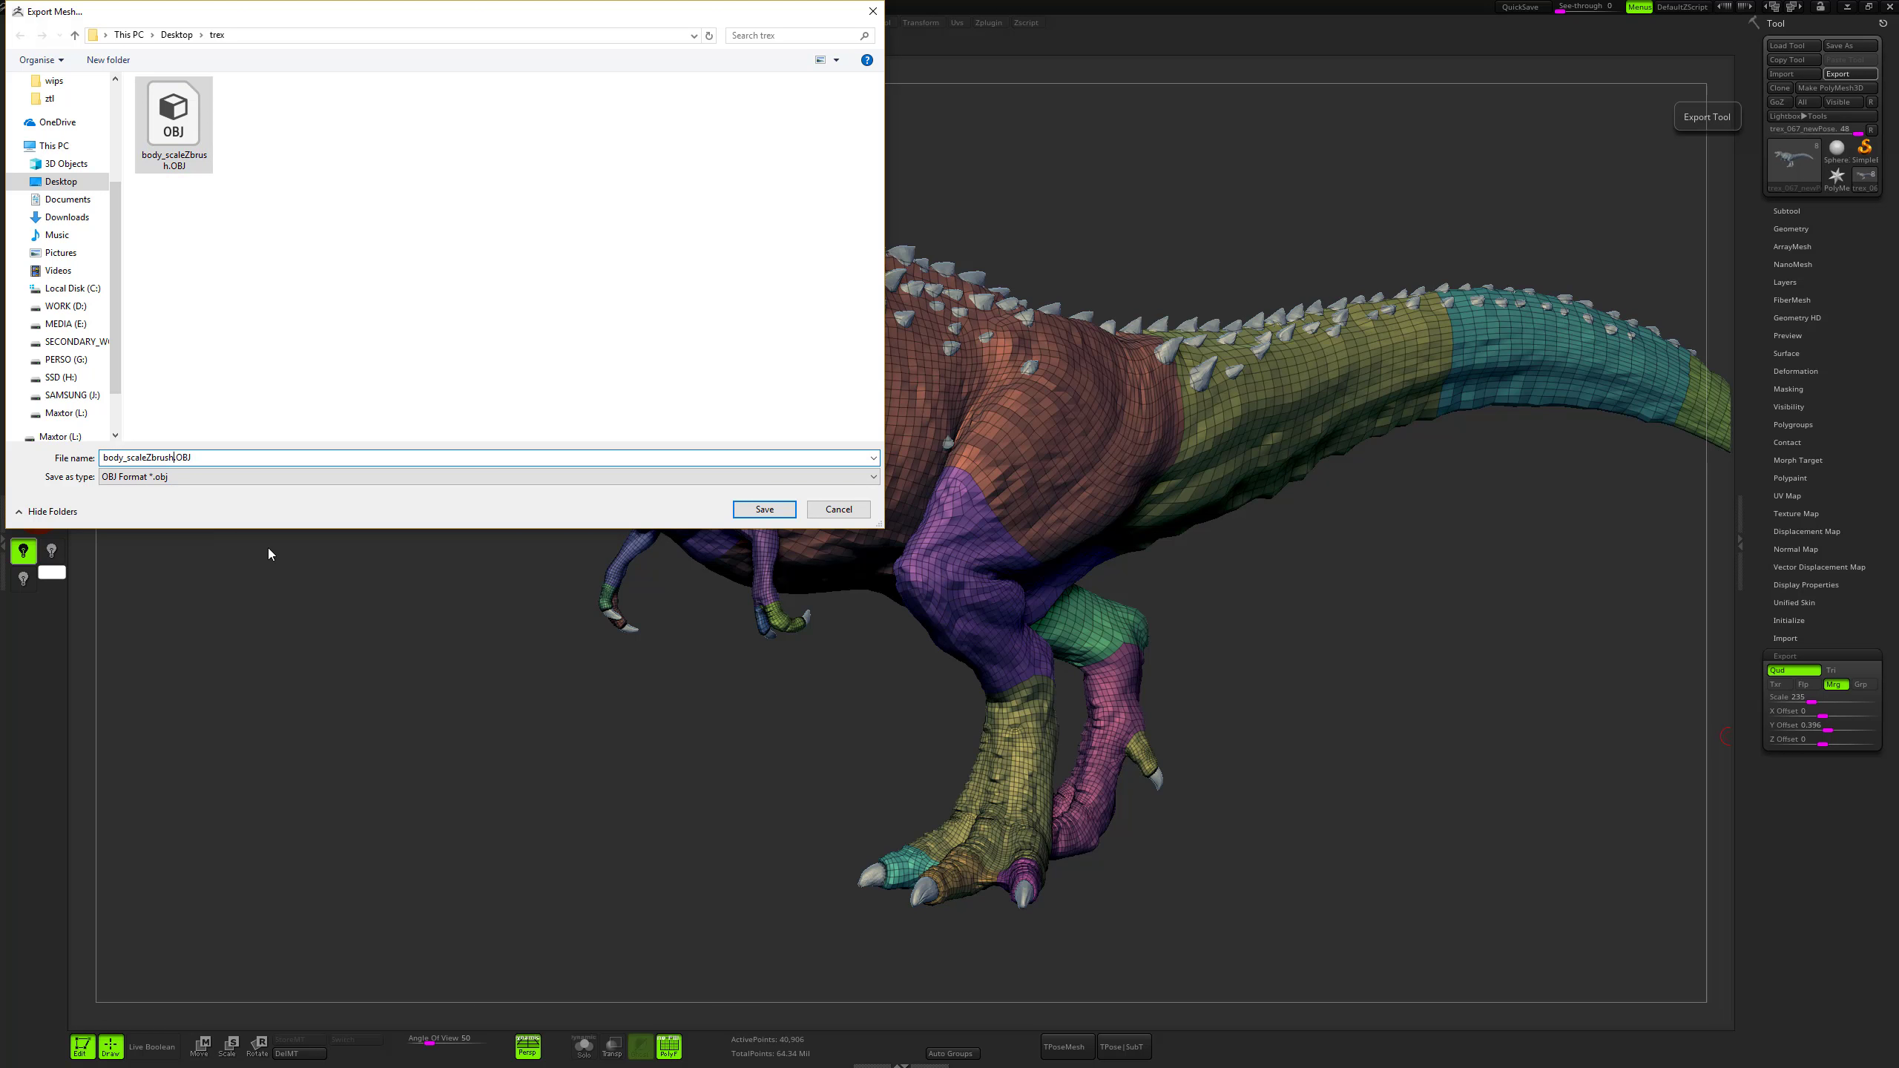
{"action": "key", "text": "BackSpace"}
{"action": "key", "text": "BackSpace"}
{"action": "key", "text": "BackSpace"}
{"action": "key", "text": "BackSpace"}
{"action": "key", "text": "BackSpace"}
{"action": "key", "text": "BackSpace"}
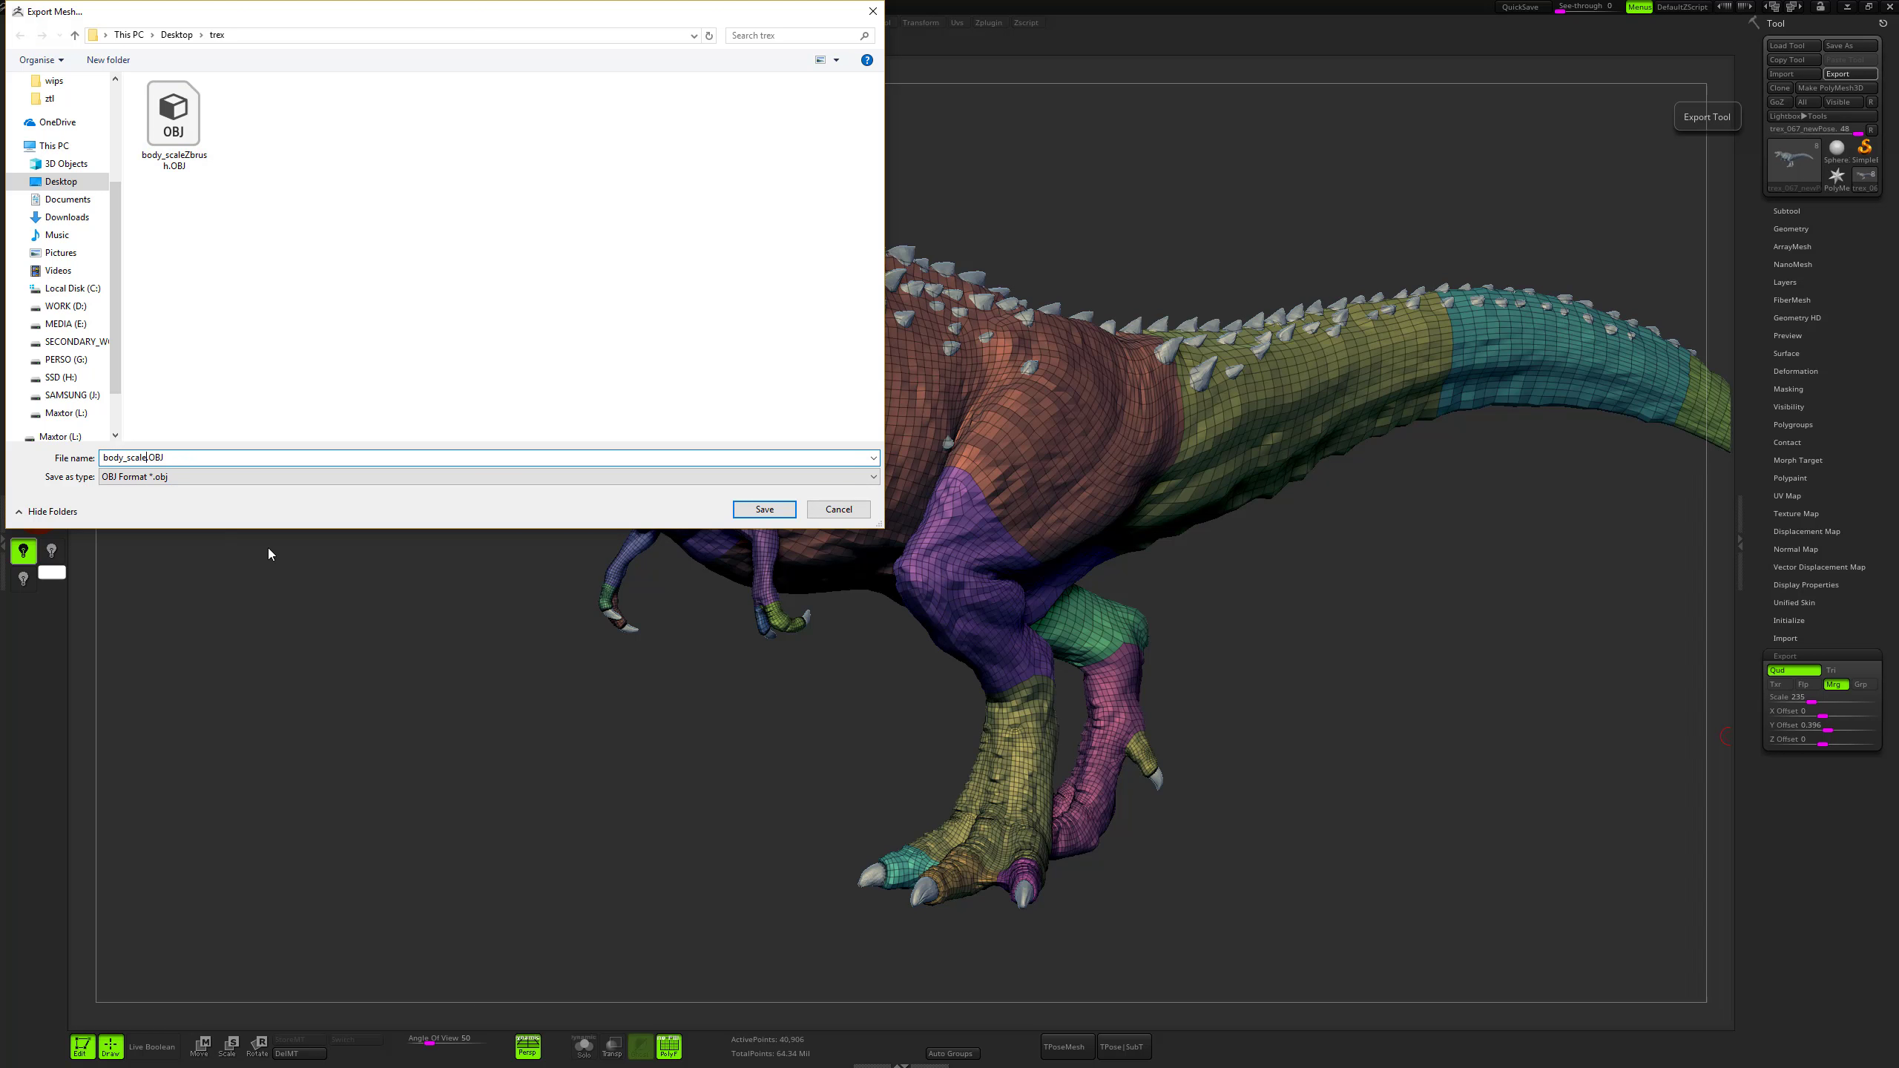
{"action": "type", "text": "Maya"}
{"action": "key", "text": "Return"}
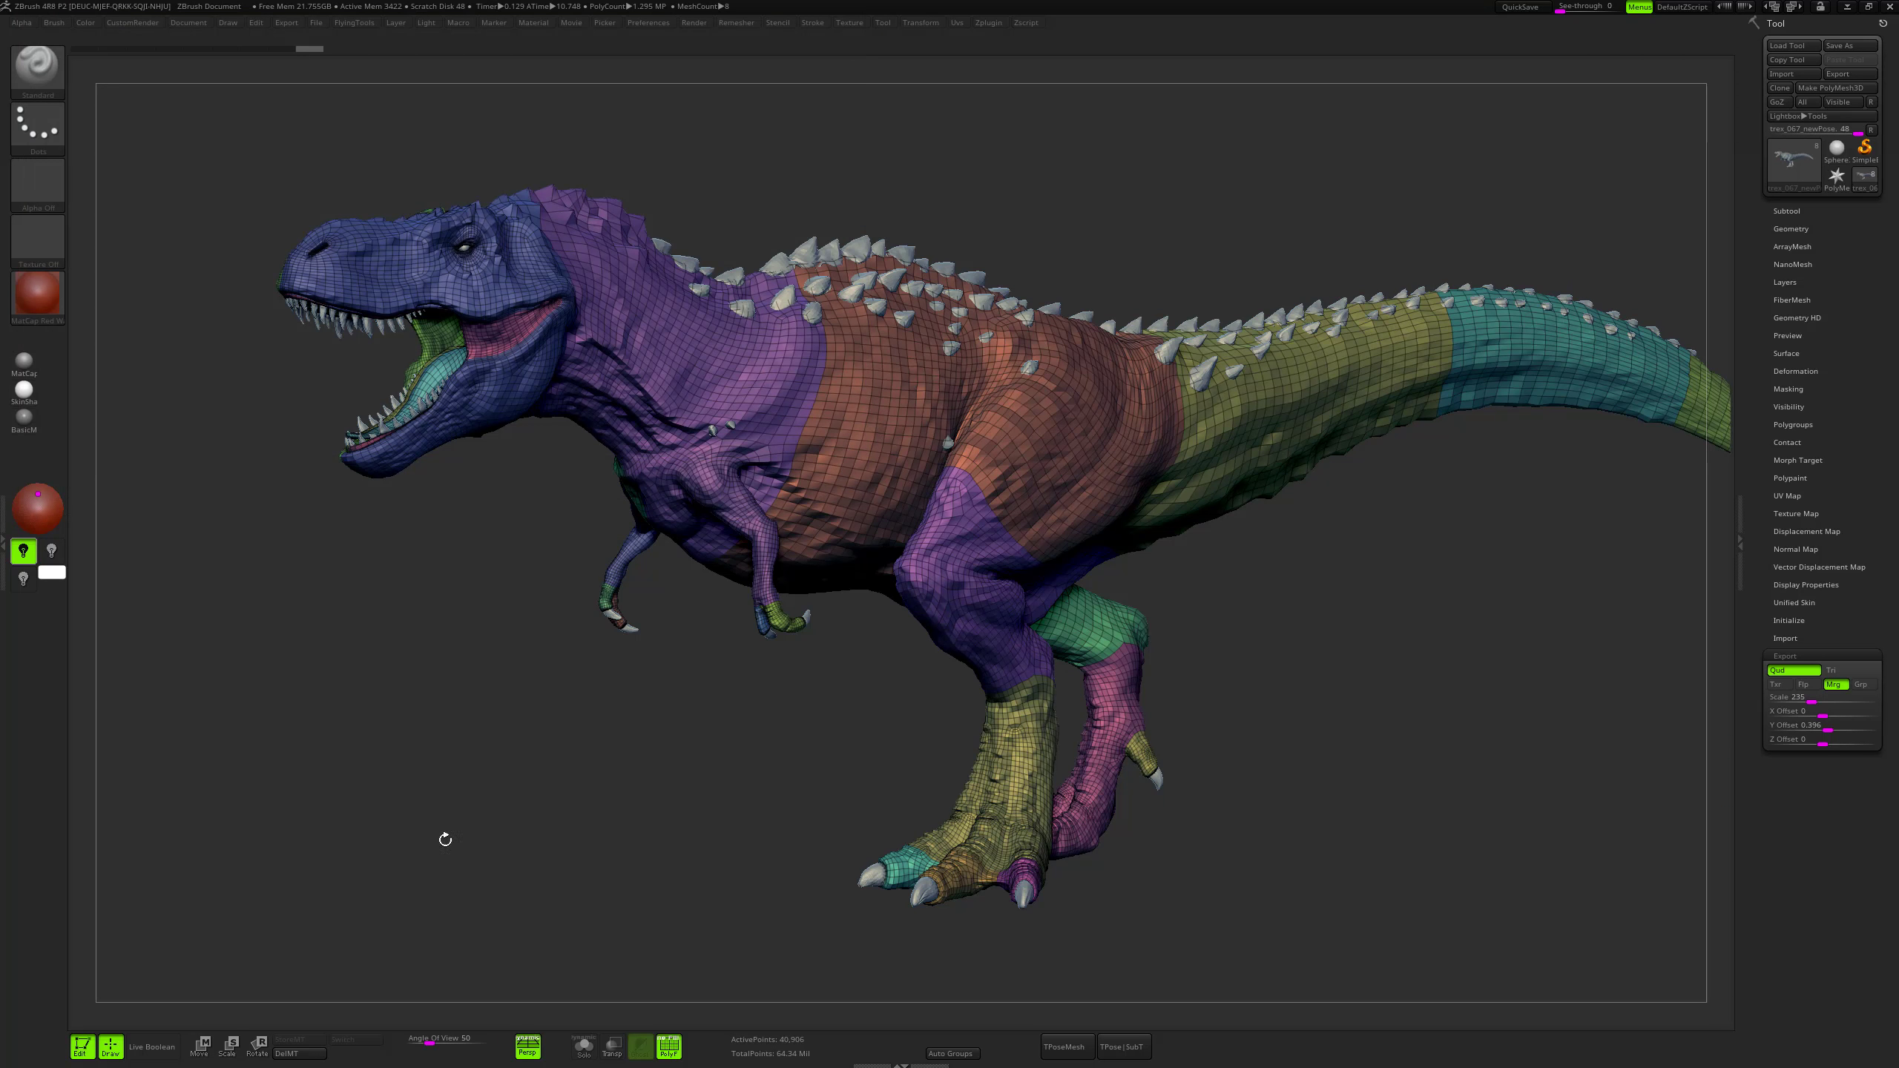
Switch to Maya, select the T-rex body mesh inside the group and move it aside along the X axis.
{"action": "left_click_drag", "start_coordinate": [1404, 683], "coordinate": [1397, 690]}
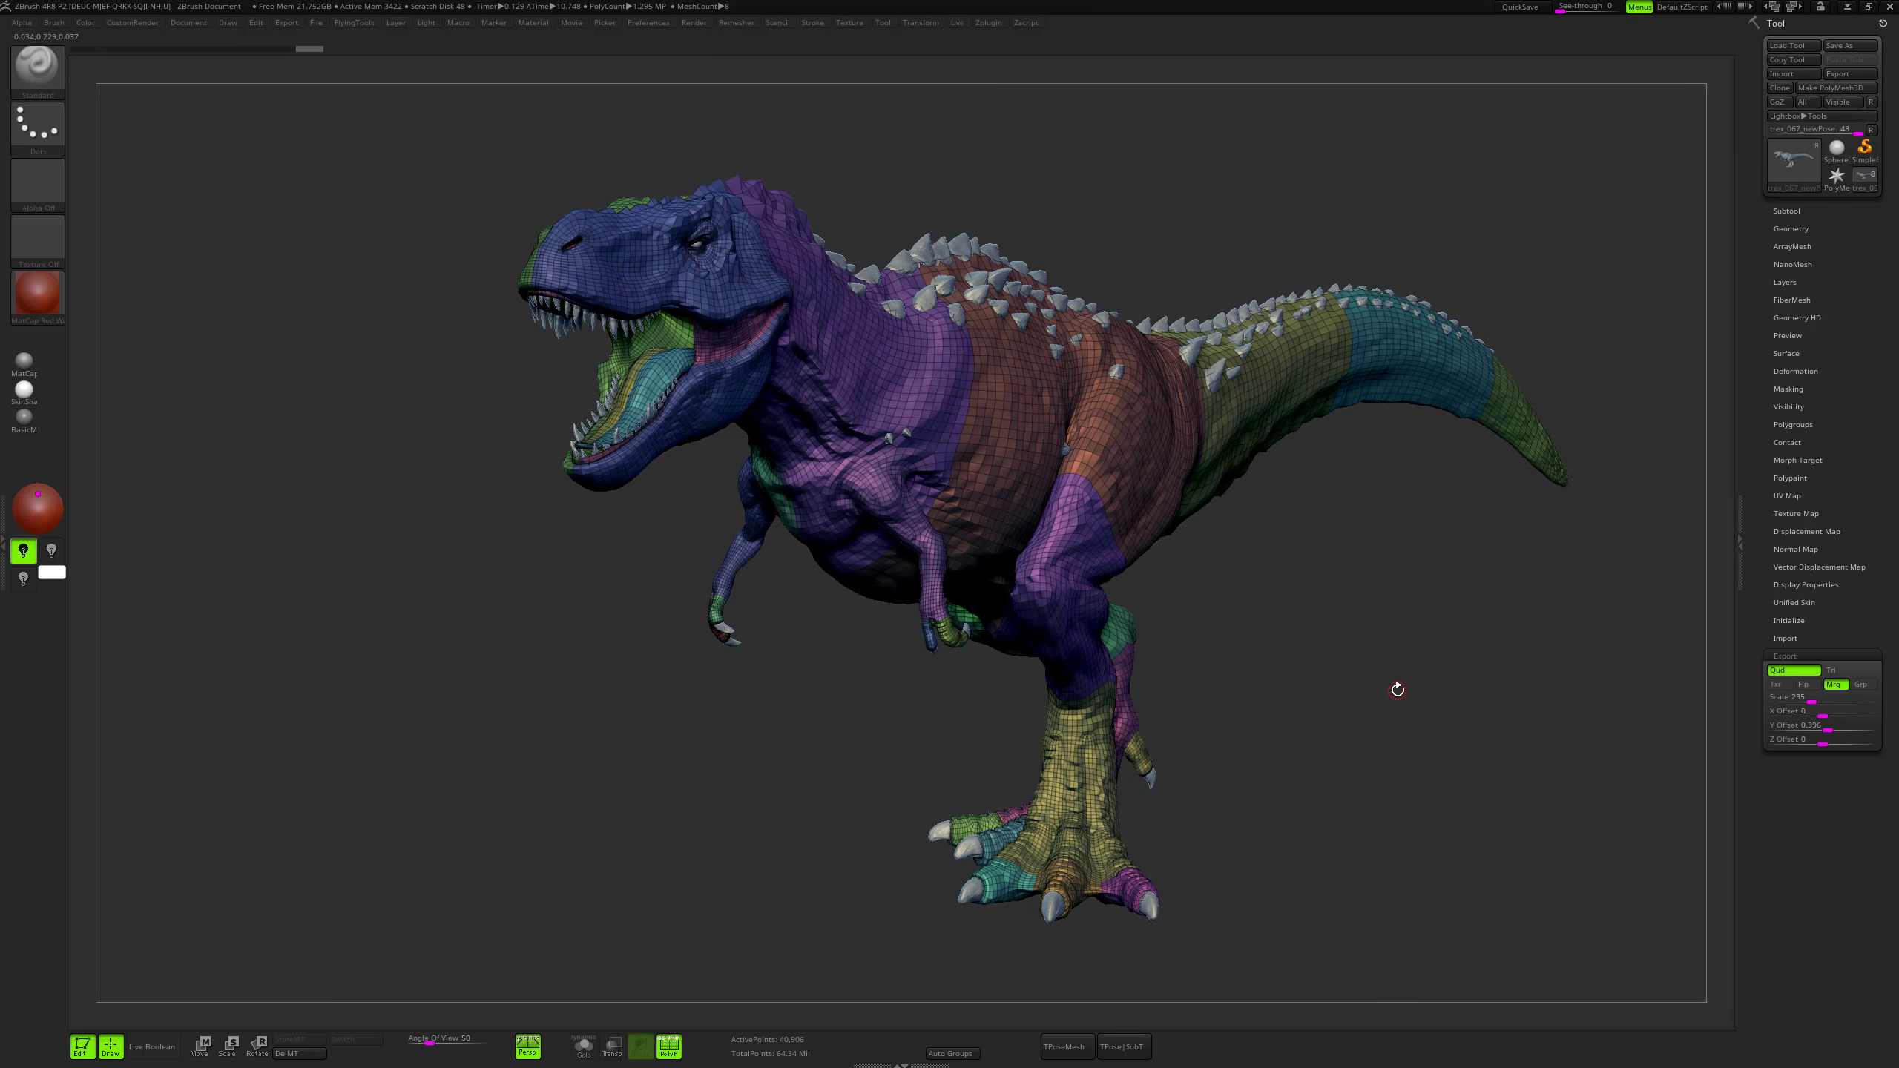
{"action": "key", "text": "alt+Tab"}
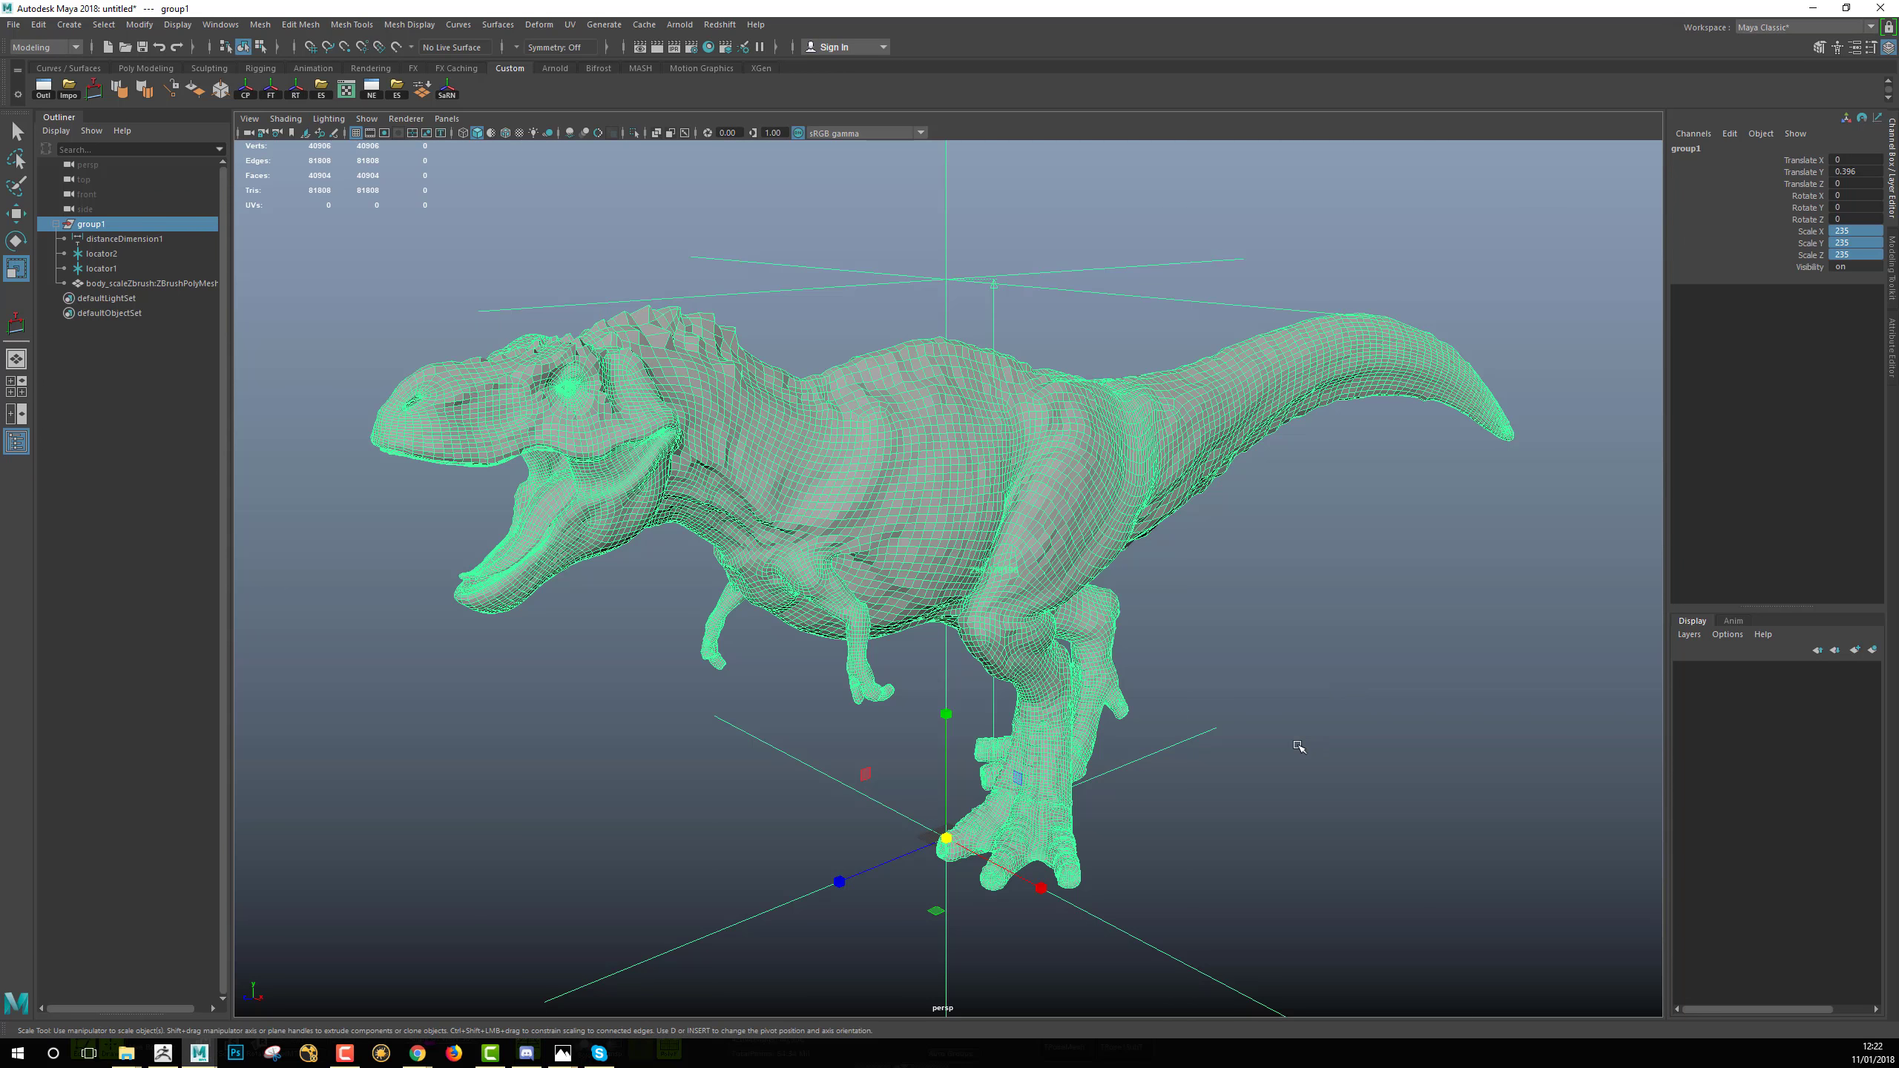
{"action": "left_click_drag", "start_coordinate": [1298, 746], "coordinate": [1242, 657], "text": "alt"}
{"action": "left_click", "coordinate": [1264, 645]}
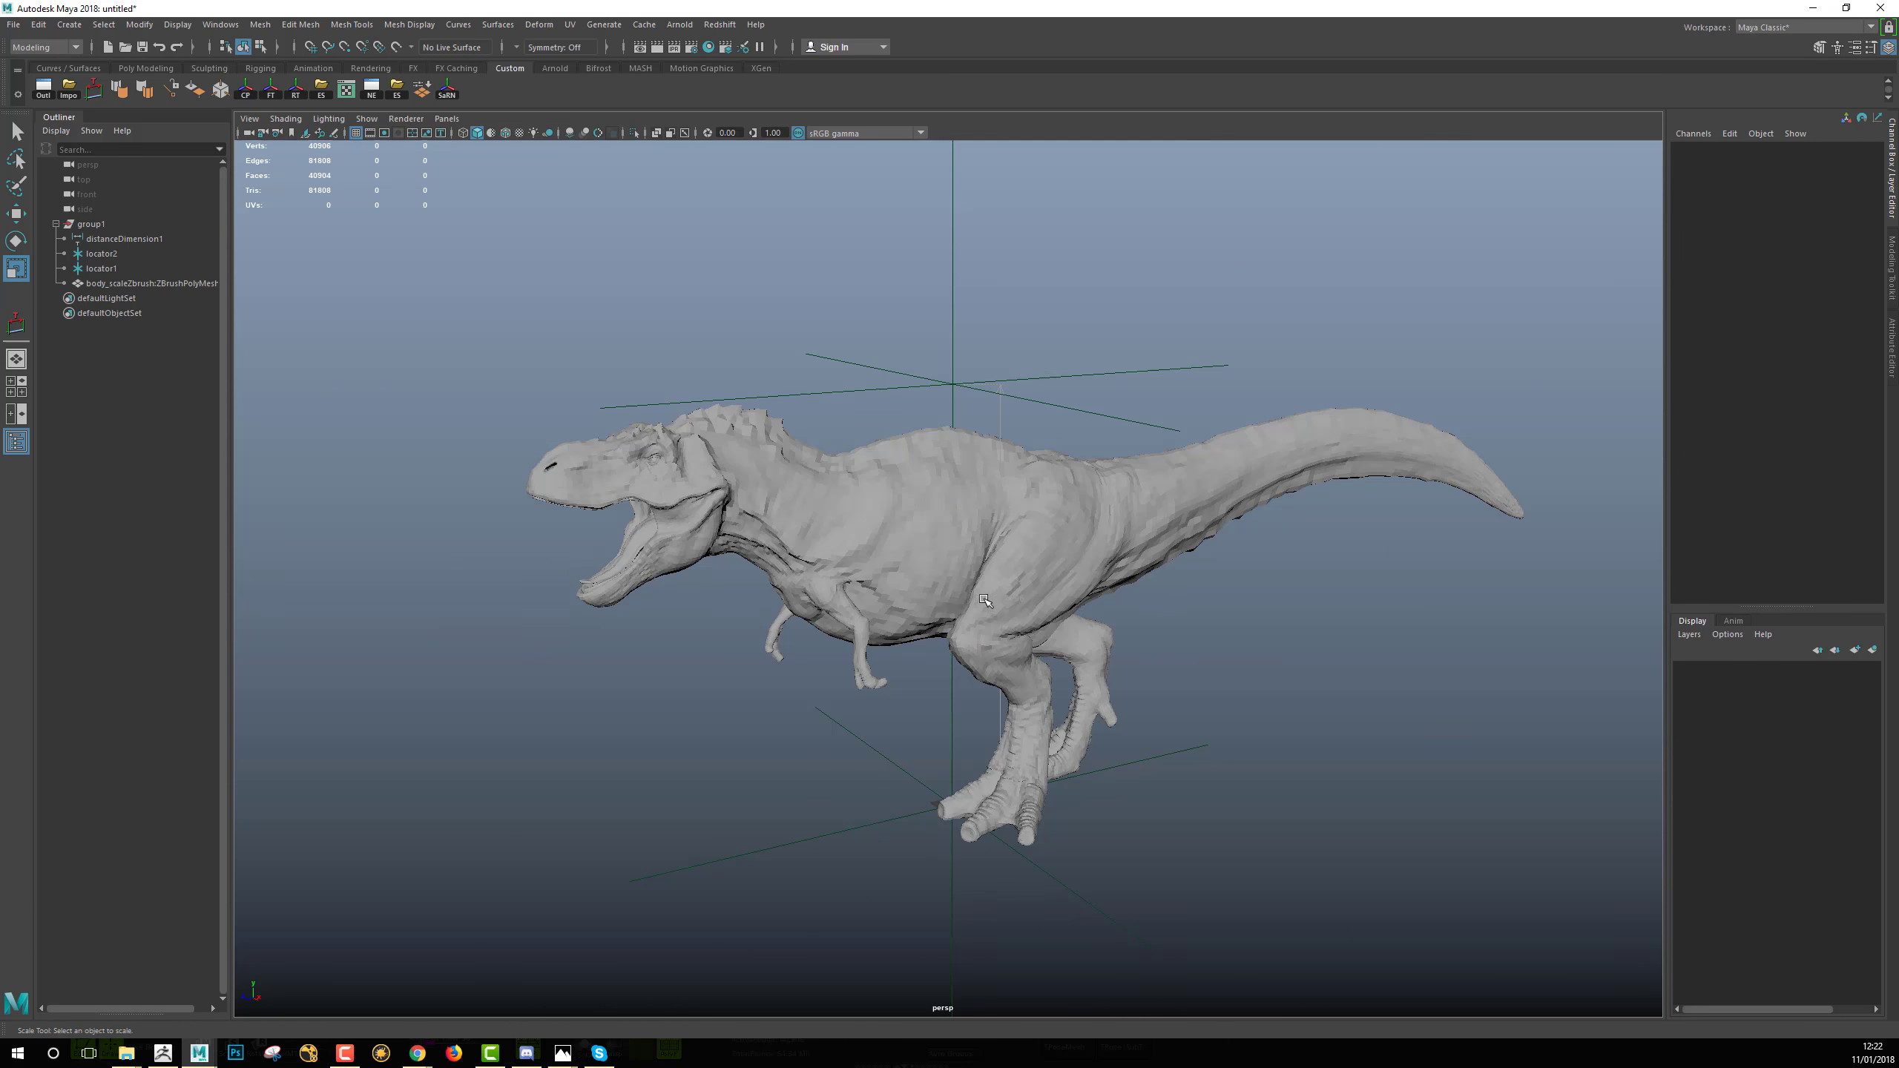
{"action": "left_click_drag", "start_coordinate": [625, 612], "coordinate": [893, 539], "text": "alt"}
{"action": "left_click", "coordinate": [895, 539]}
{"action": "key", "text": "w"}
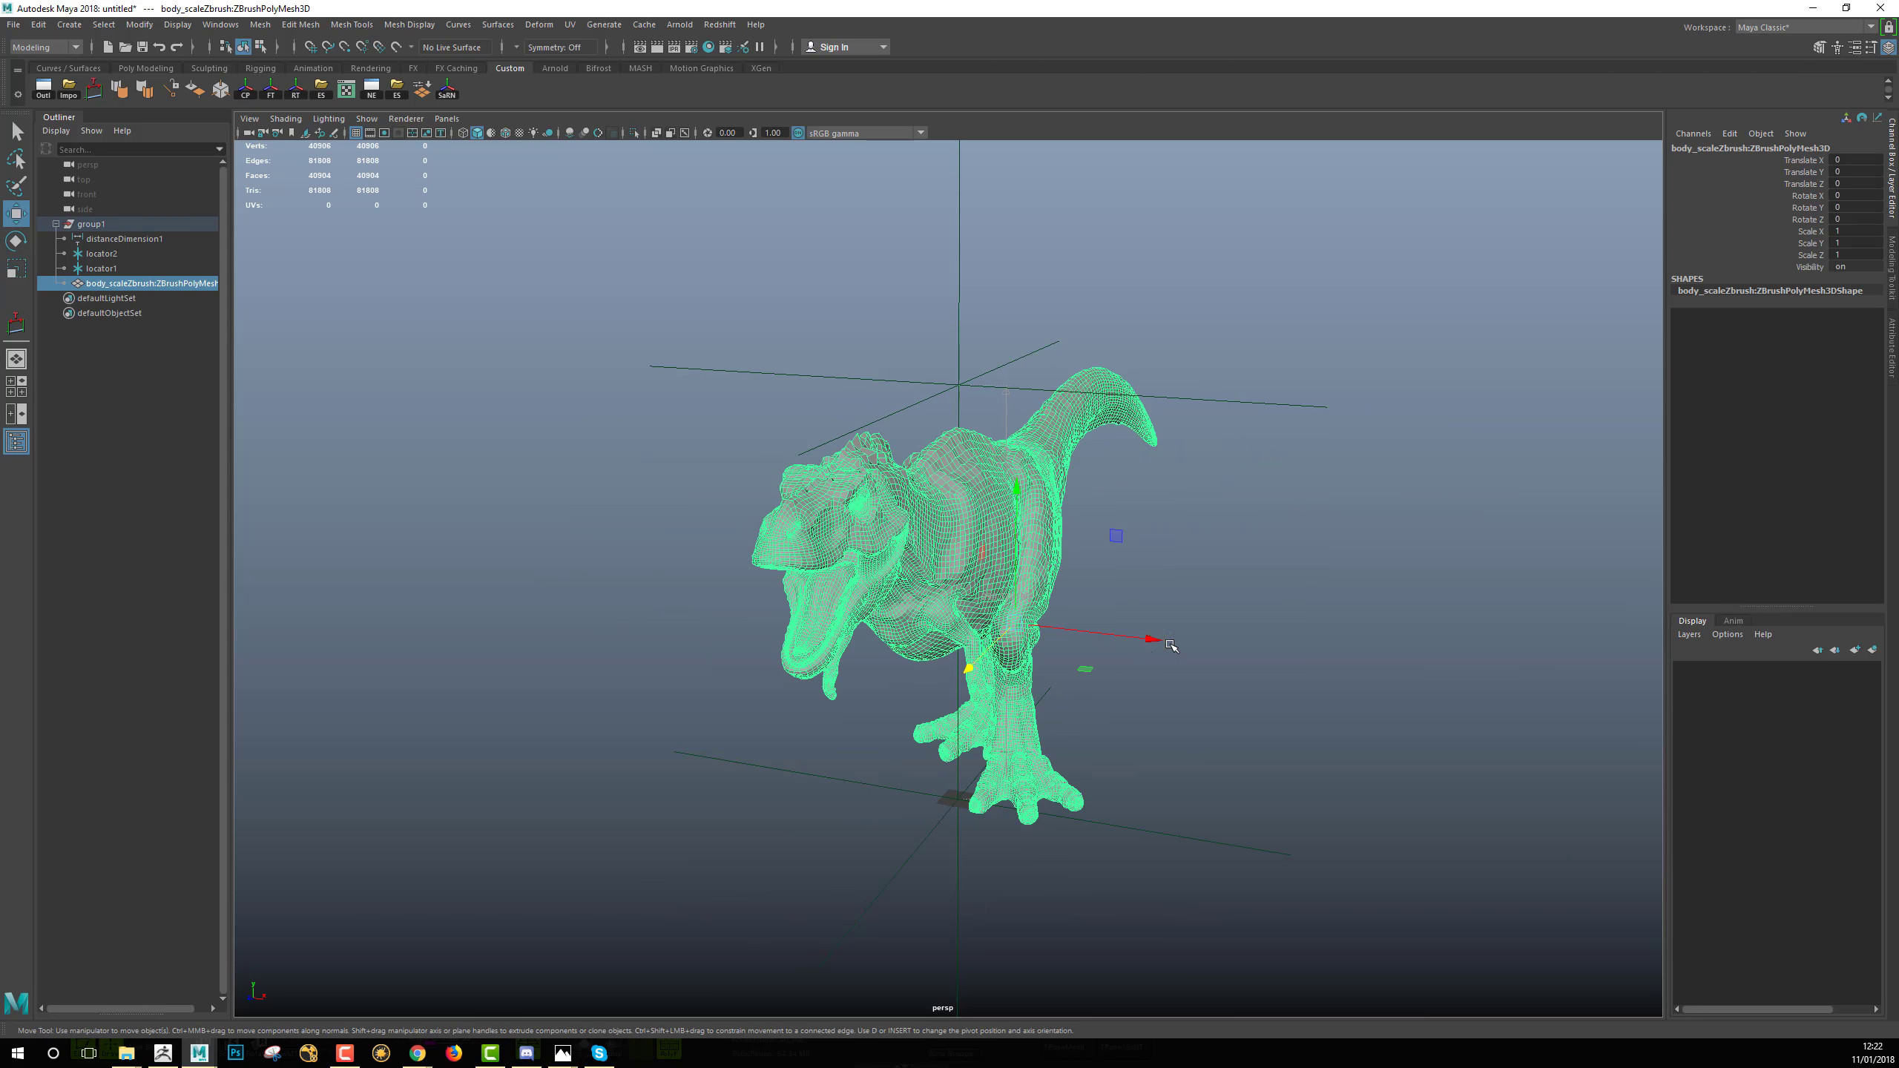
{"action": "left_click_drag", "start_coordinate": [1165, 644], "coordinate": [863, 606]}
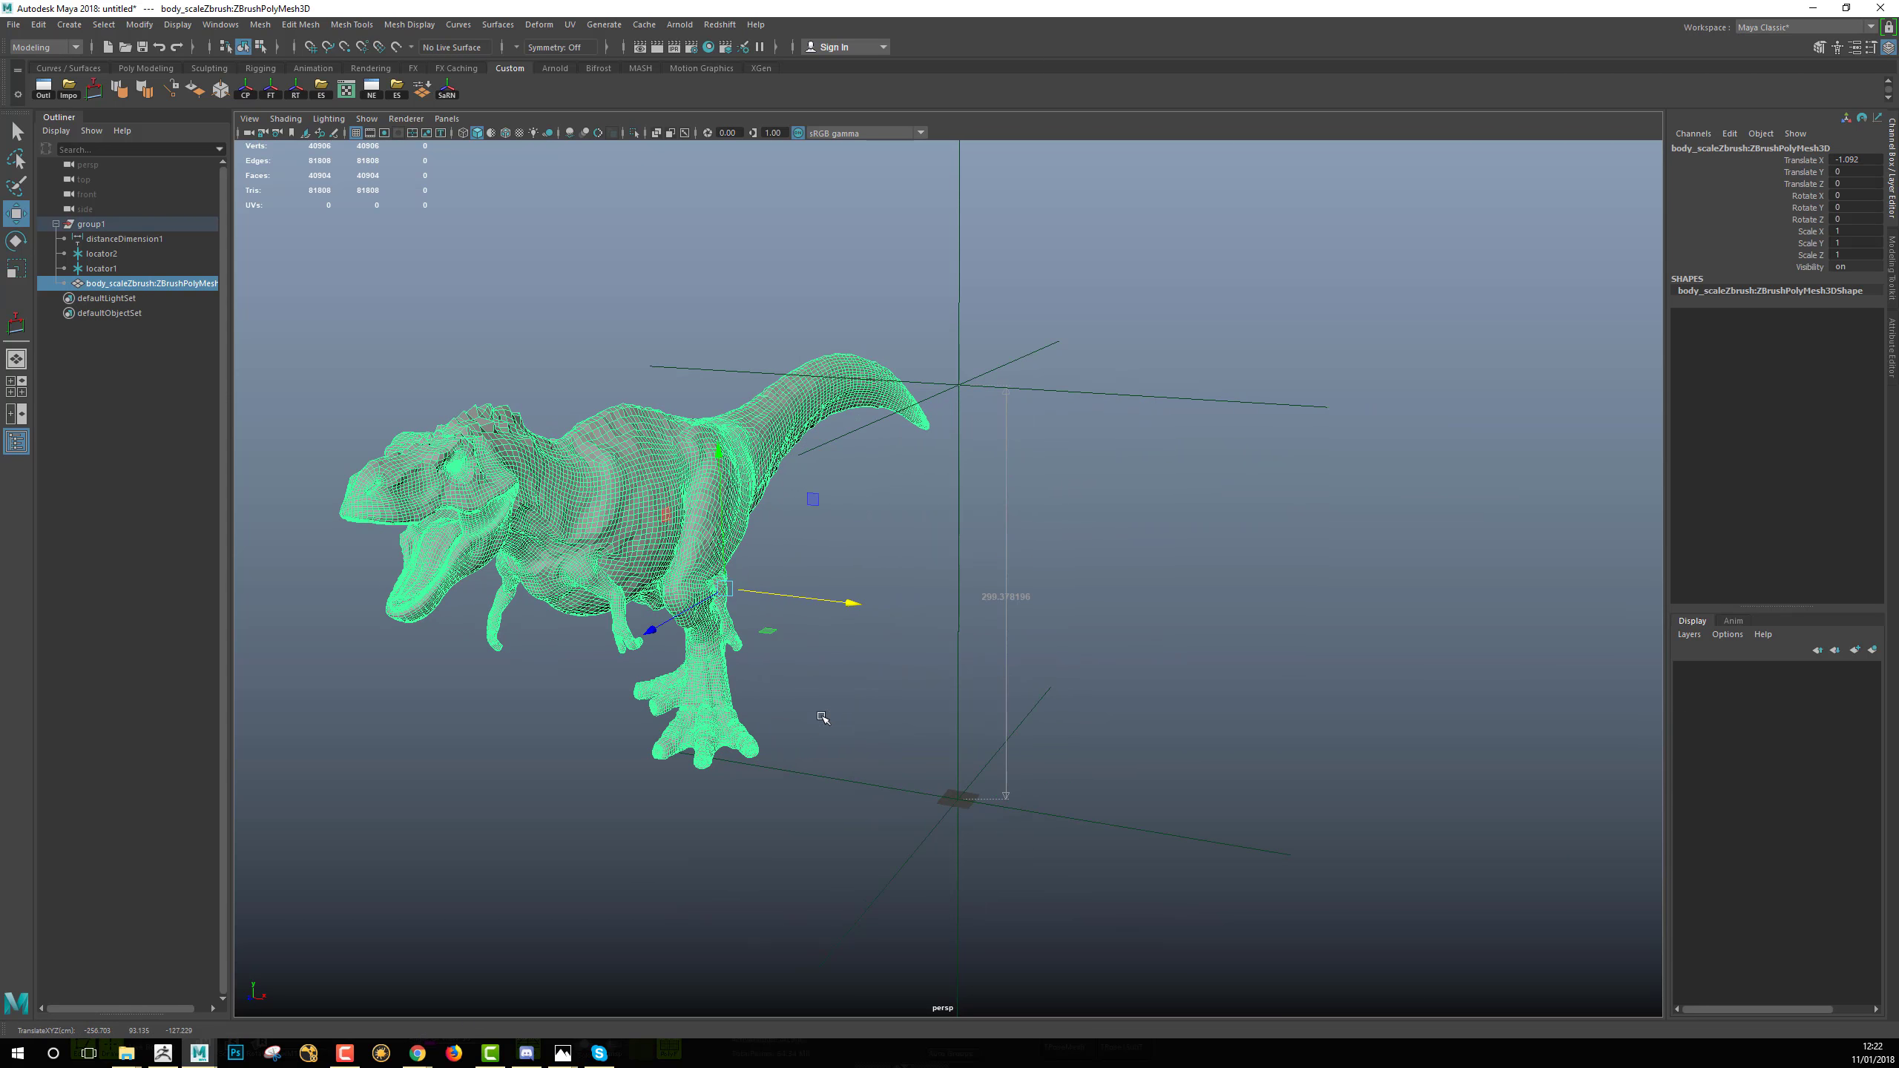
Clear the selection and import body_scaleMaya.OBJ from the trex folder.
{"action": "left_click", "coordinate": [1341, 599]}
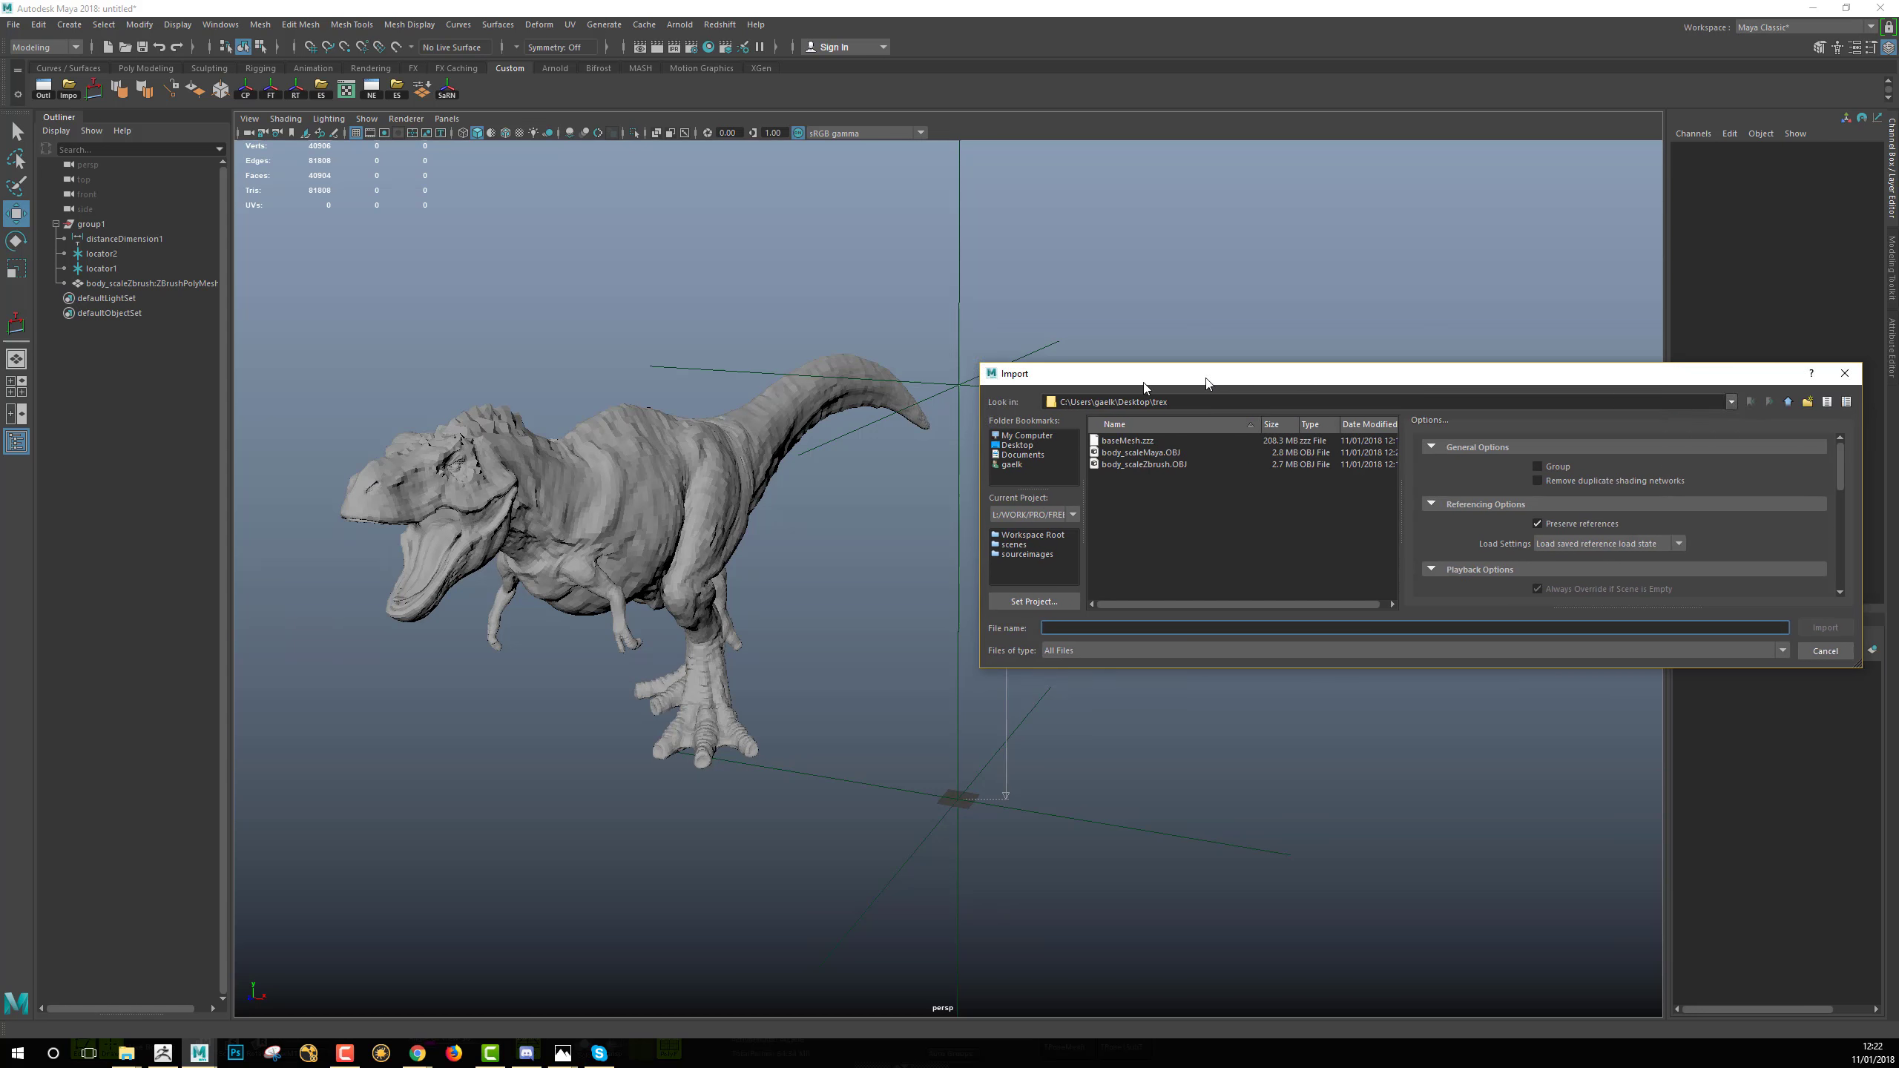
{"action": "double_click", "coordinate": [1035, 464]}
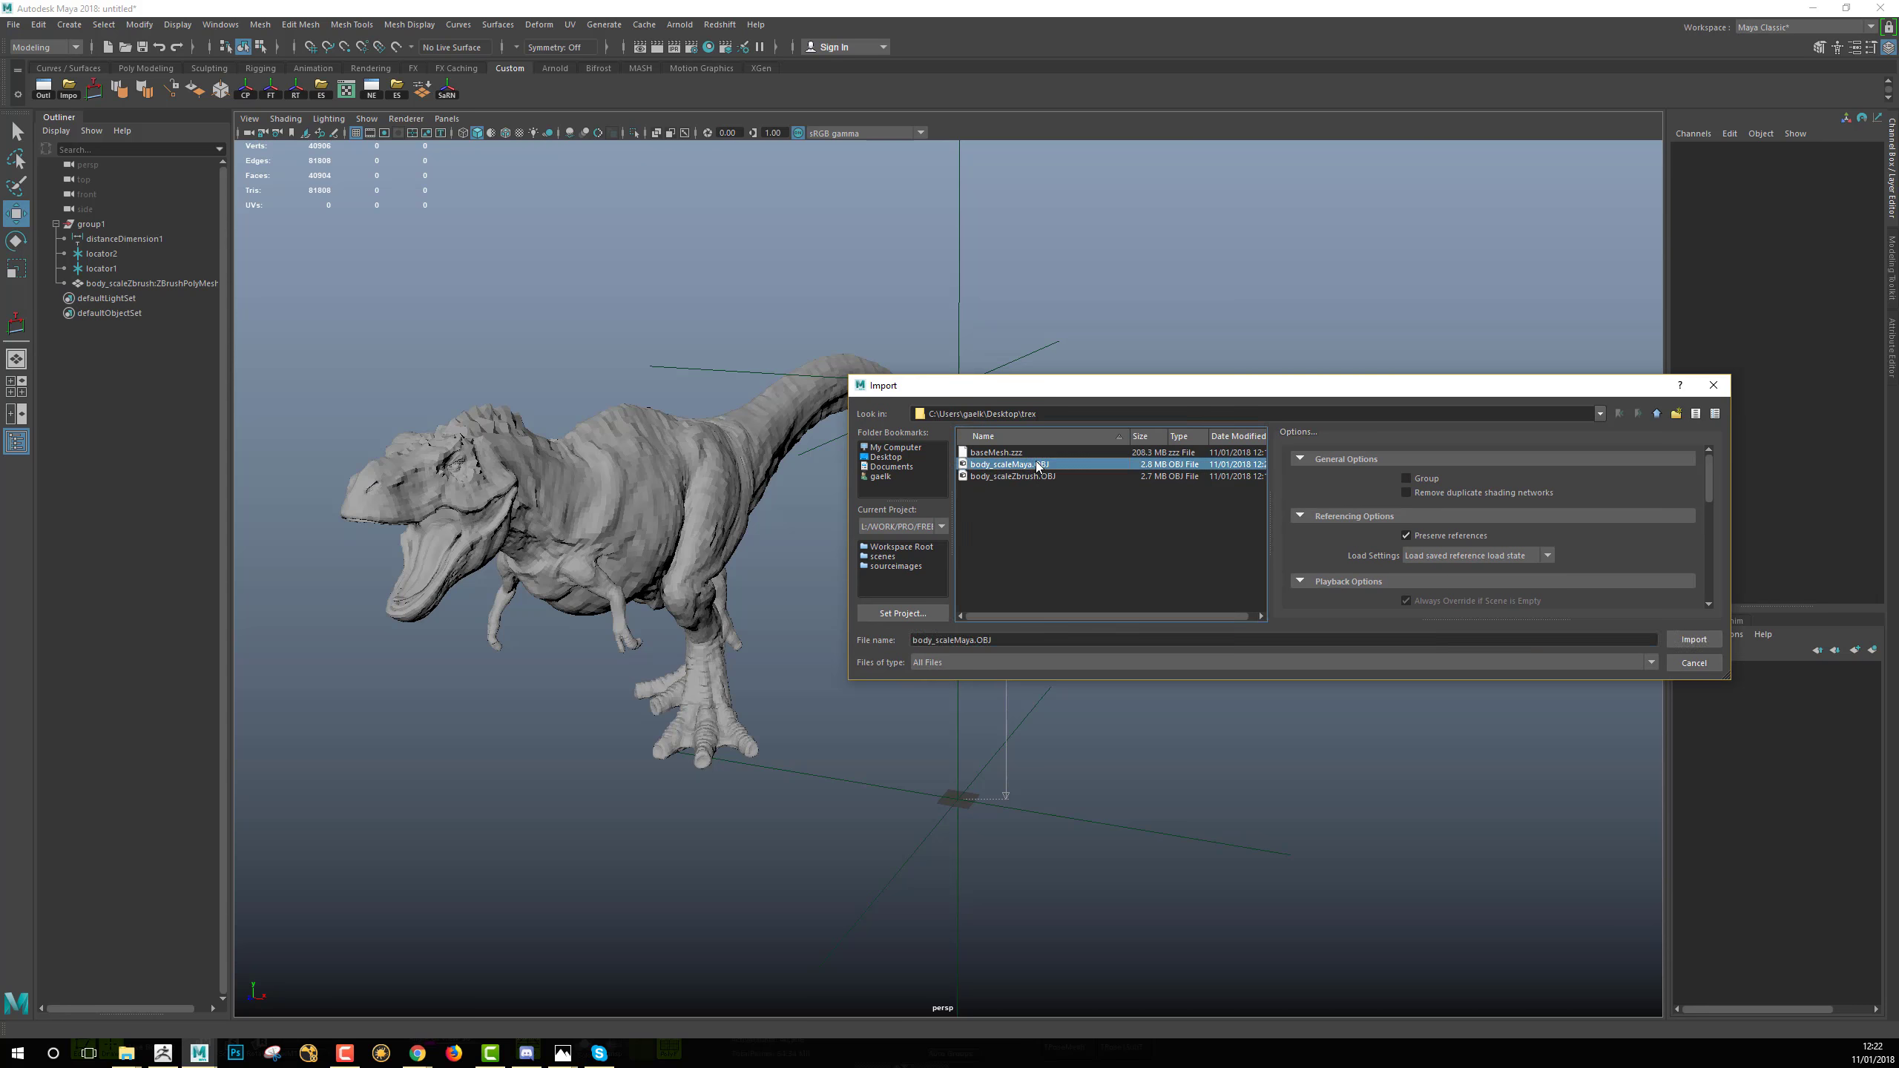
{"action": "left_click_drag", "start_coordinate": [1201, 584], "coordinate": [931, 641], "text": "alt"}
Overlay the group's body mesh on the imported one by moving it along X and Z, ending at Translate X 0 and Translate Z 0.542, and deselect it.
{"action": "left_click", "coordinate": [1058, 697]}
{"action": "left_click_drag", "start_coordinate": [1057, 697], "coordinate": [1158, 447], "text": "alt"}
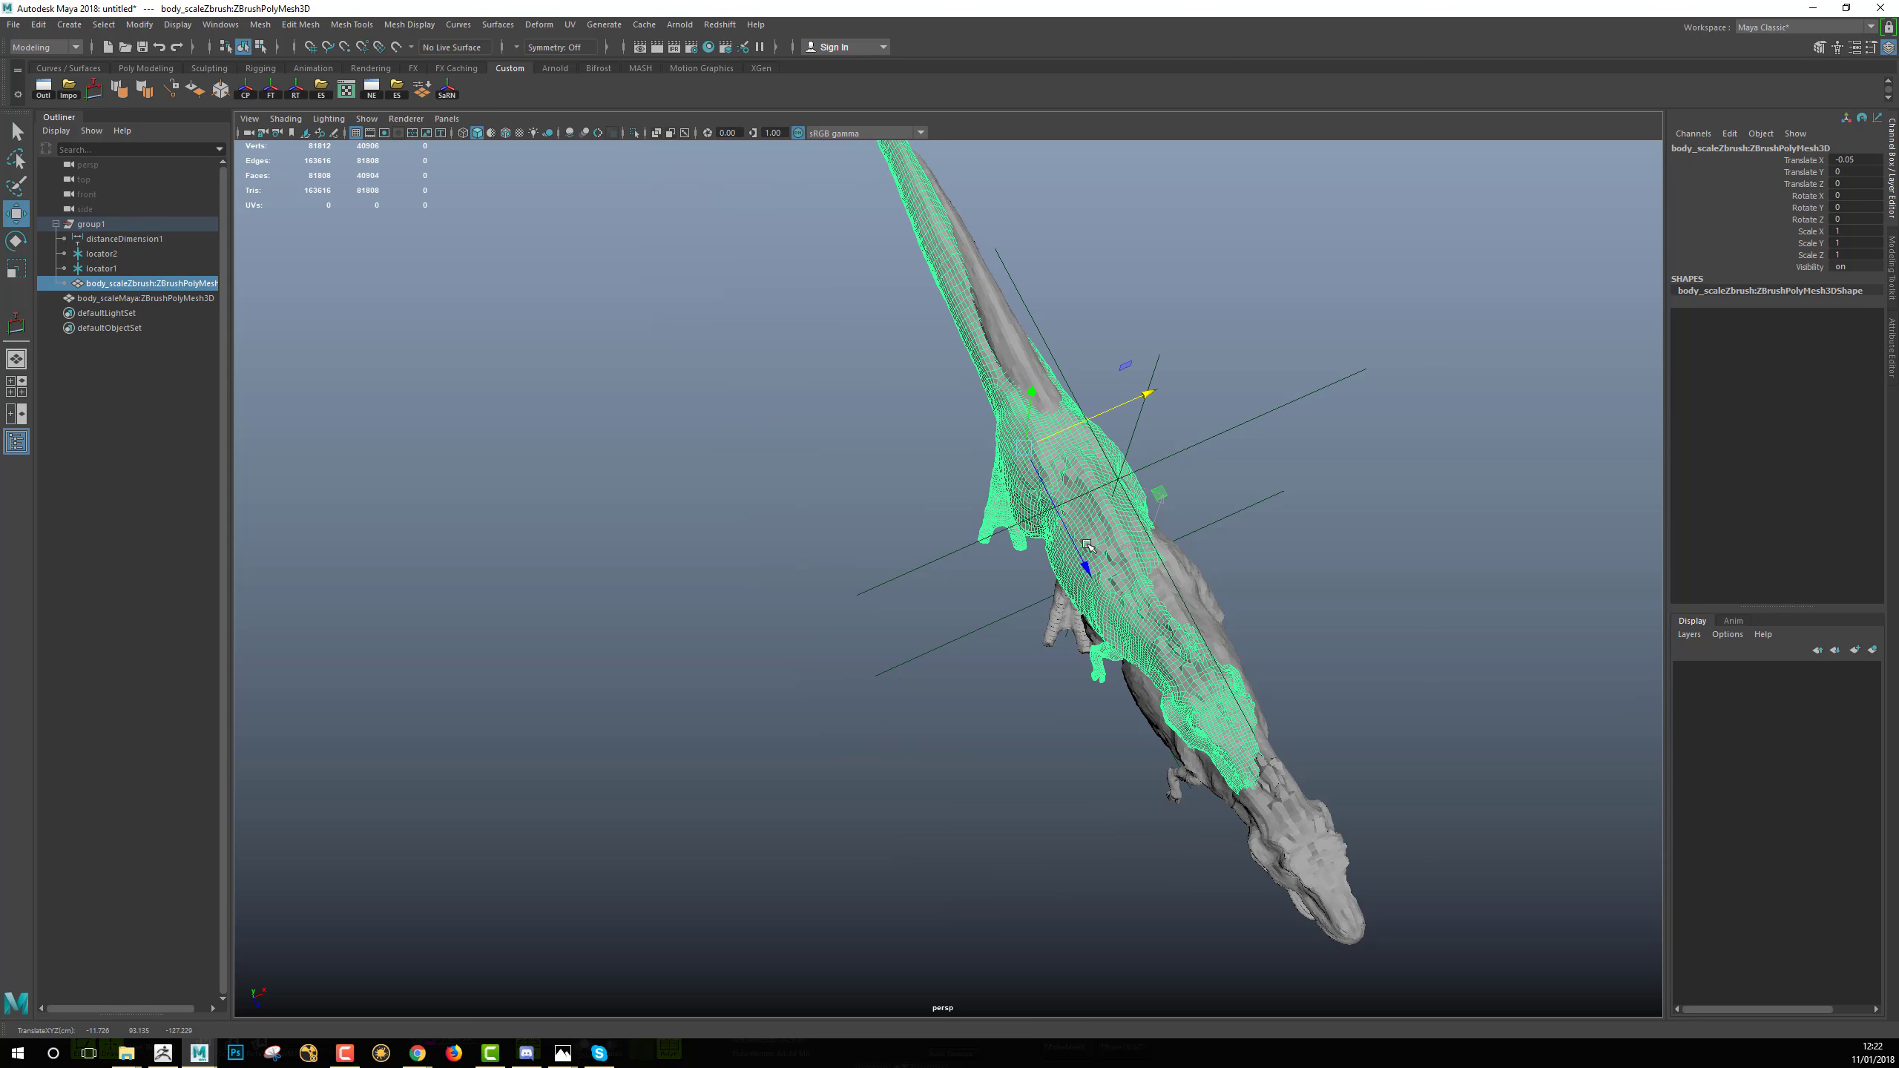
{"action": "left_click_drag", "start_coordinate": [1083, 562], "coordinate": [1098, 442]}
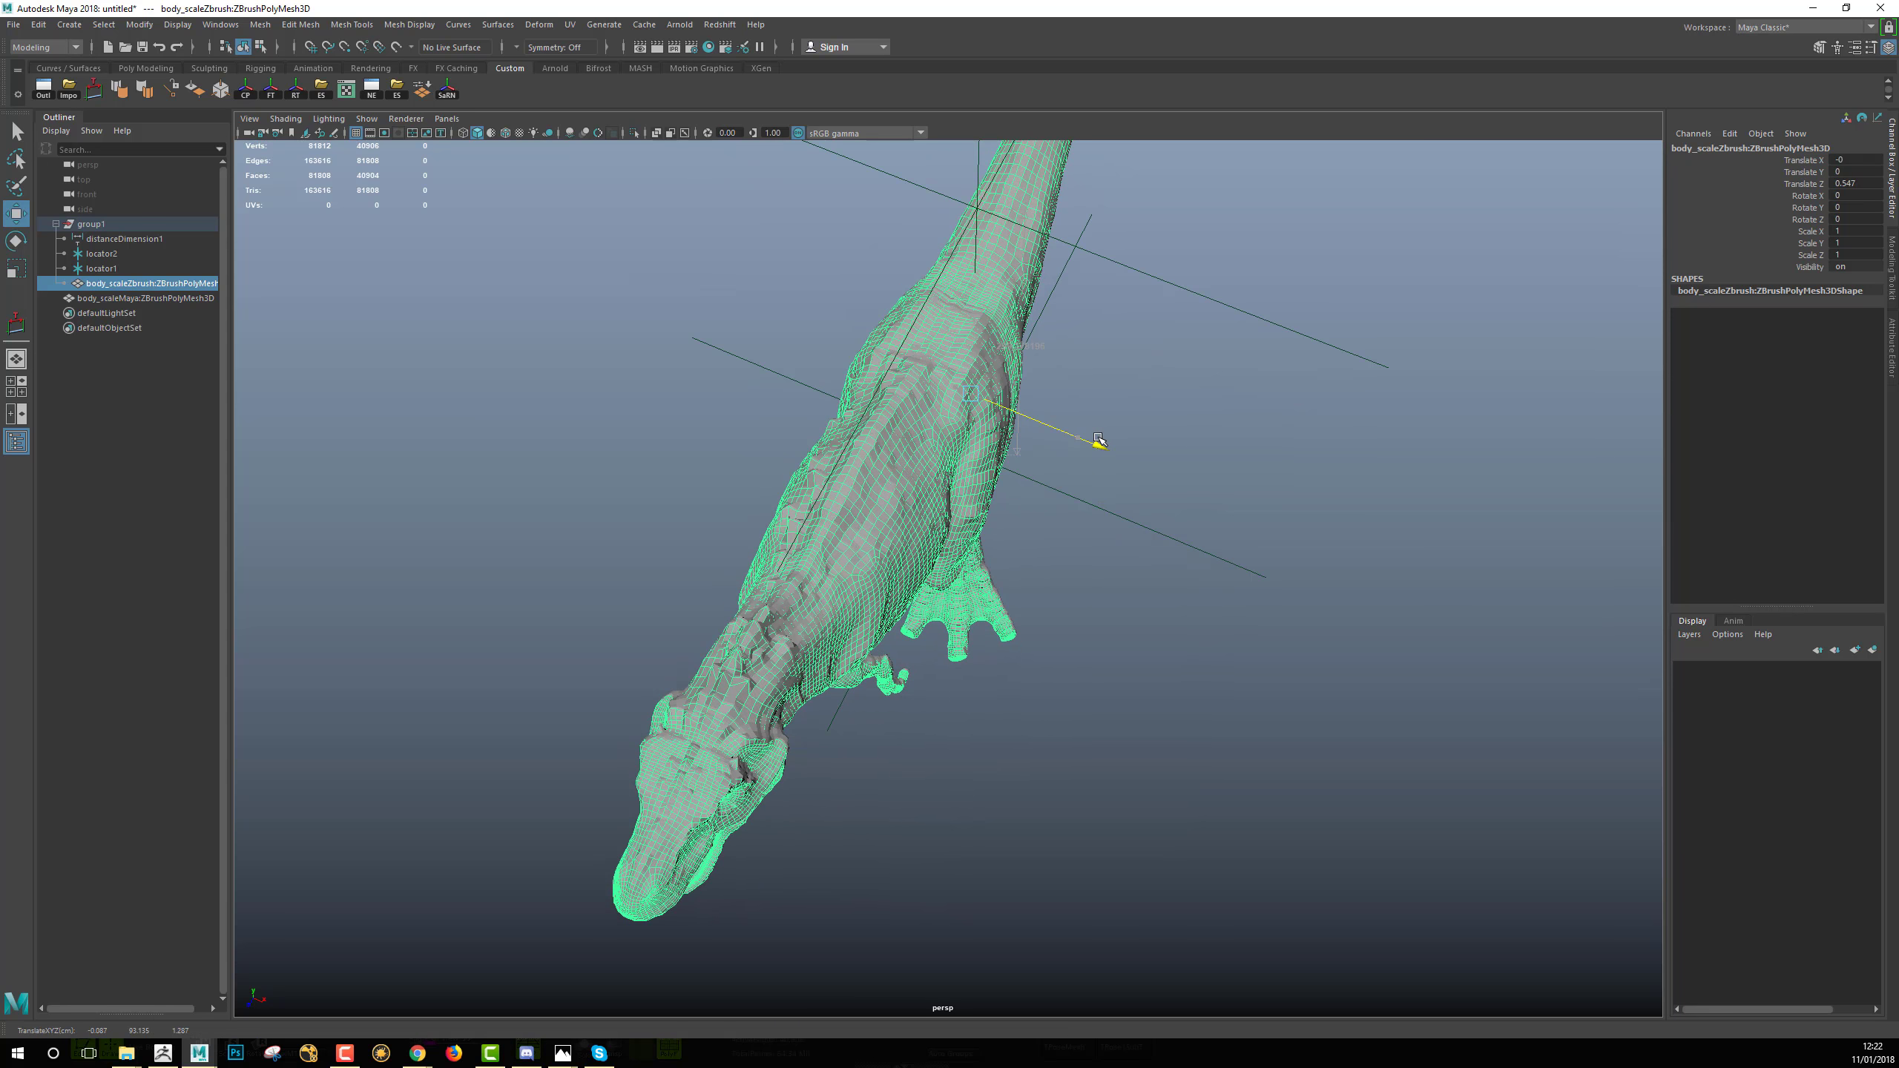
{"action": "left_click_drag", "start_coordinate": [1120, 669], "coordinate": [865, 536], "text": "alt"}
{"action": "middle_click_drag", "start_coordinate": [864, 537], "coordinate": [850, 619], "text": "alt"}
{"action": "right_click_drag", "start_coordinate": [850, 619], "coordinate": [1090, 642], "text": "alt"}
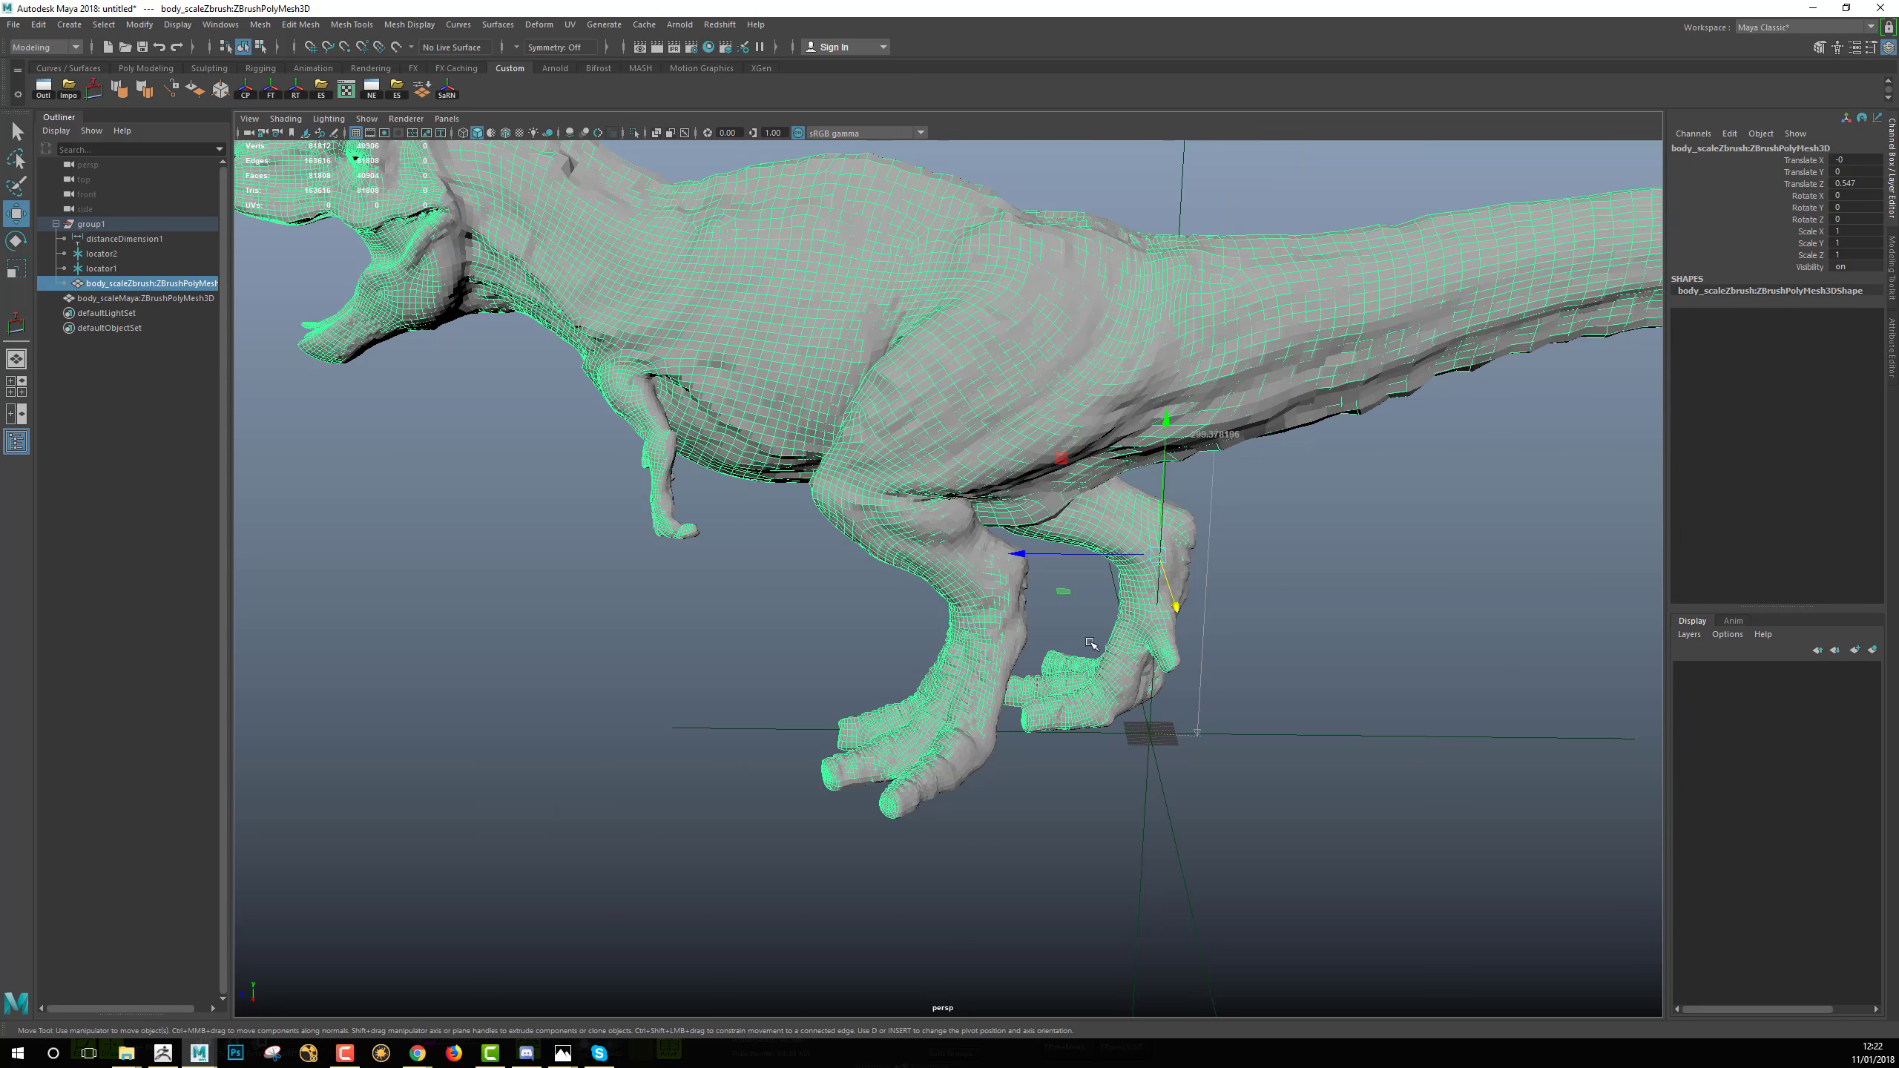
{"action": "left_click_drag", "start_coordinate": [969, 634], "coordinate": [1021, 560], "text": "alt"}
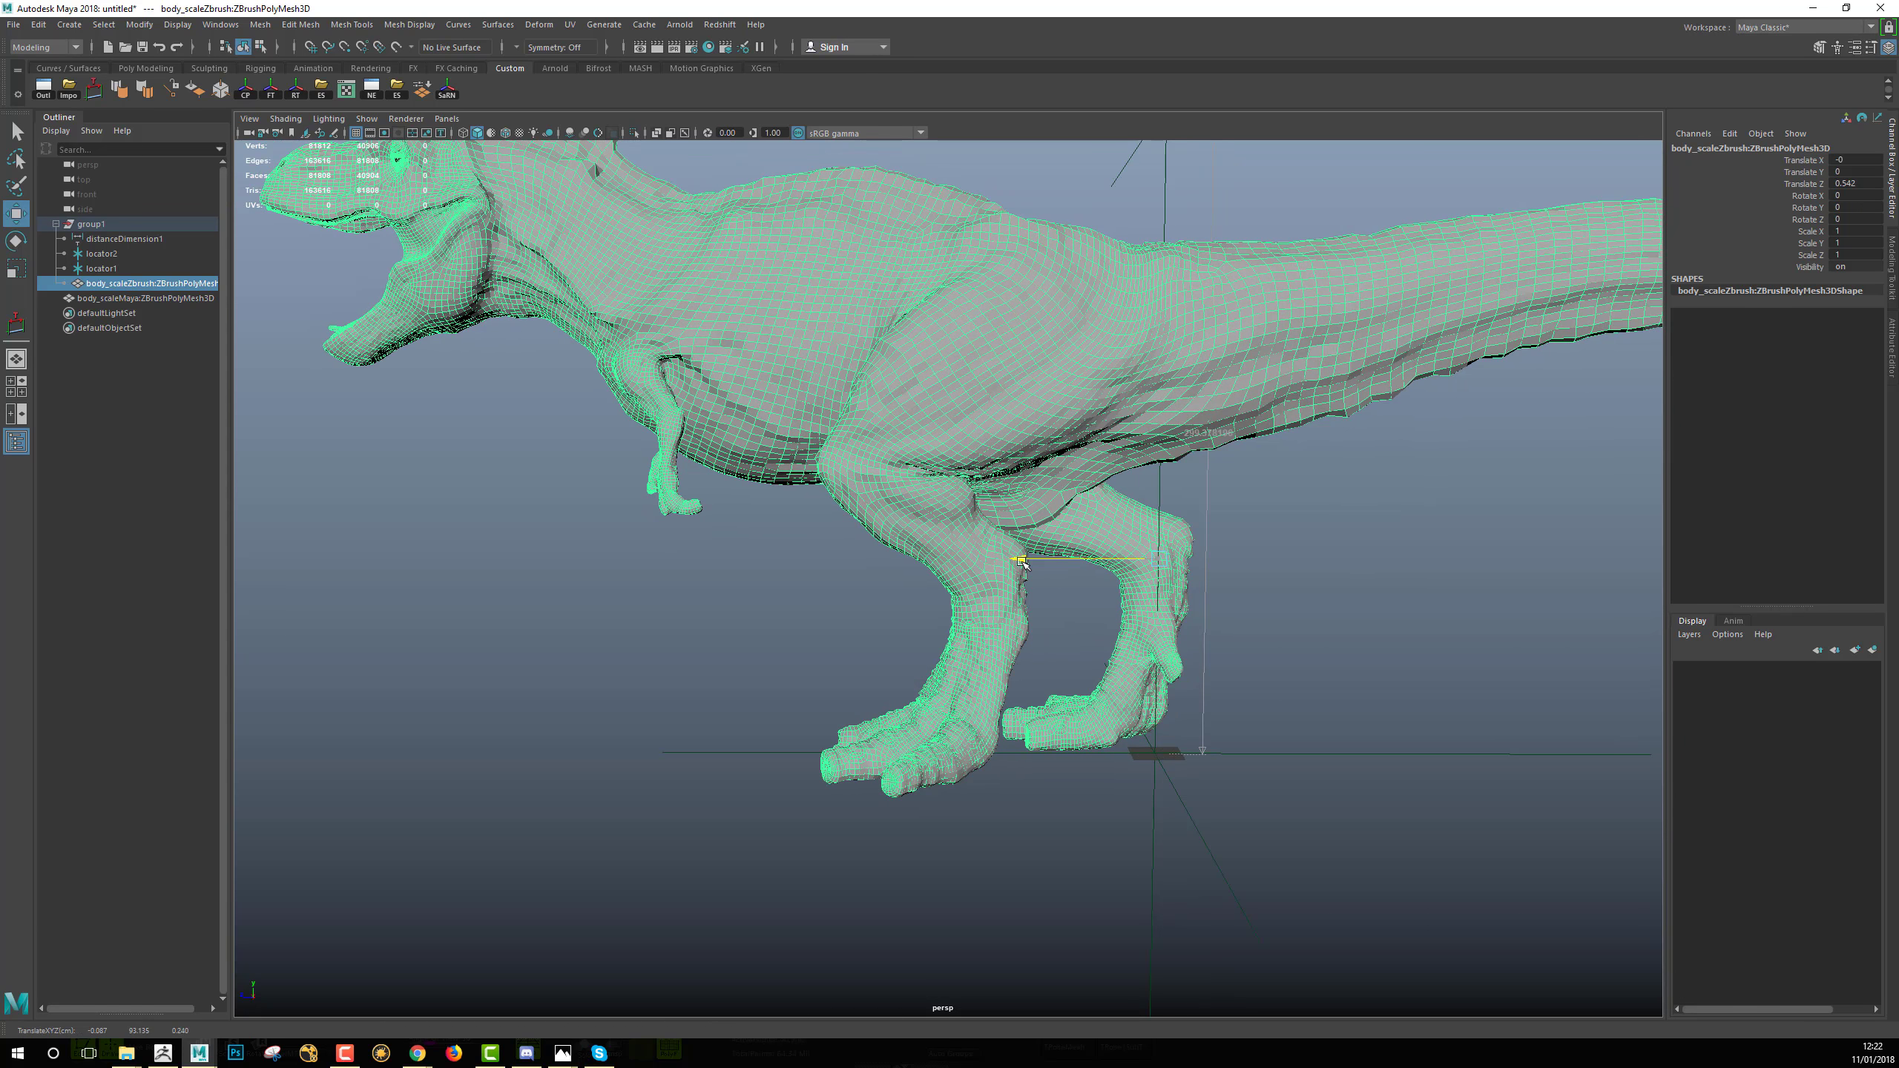
{"action": "right_click_drag", "start_coordinate": [1060, 614], "coordinate": [922, 702], "text": "alt"}
{"action": "left_click_drag", "start_coordinate": [923, 703], "coordinate": [966, 709], "text": "alt"}
{"action": "left_click", "coordinate": [1333, 617]}
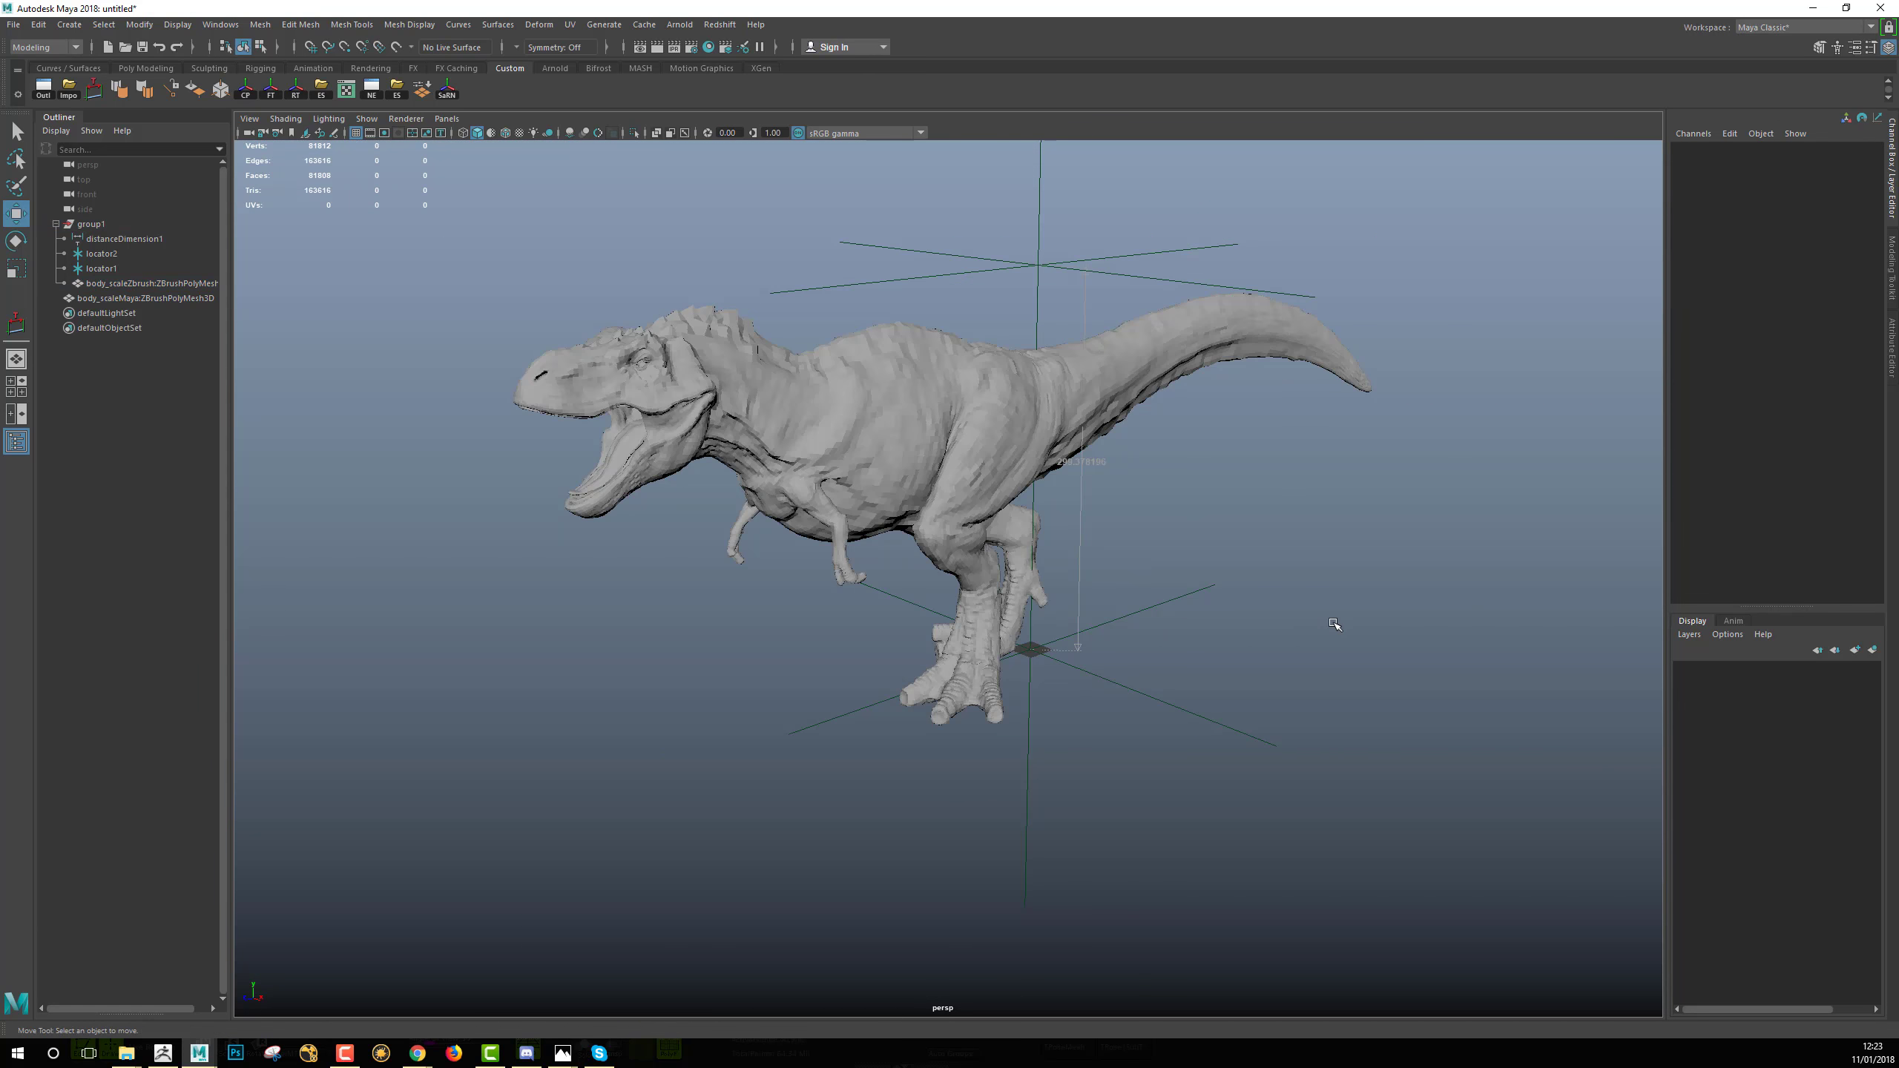
Select the imported body_scaleMaya mesh and move it sideways along X so both T-rexes stand side by side.
{"action": "left_click_drag", "start_coordinate": [1335, 628], "coordinate": [826, 495], "text": "alt"}
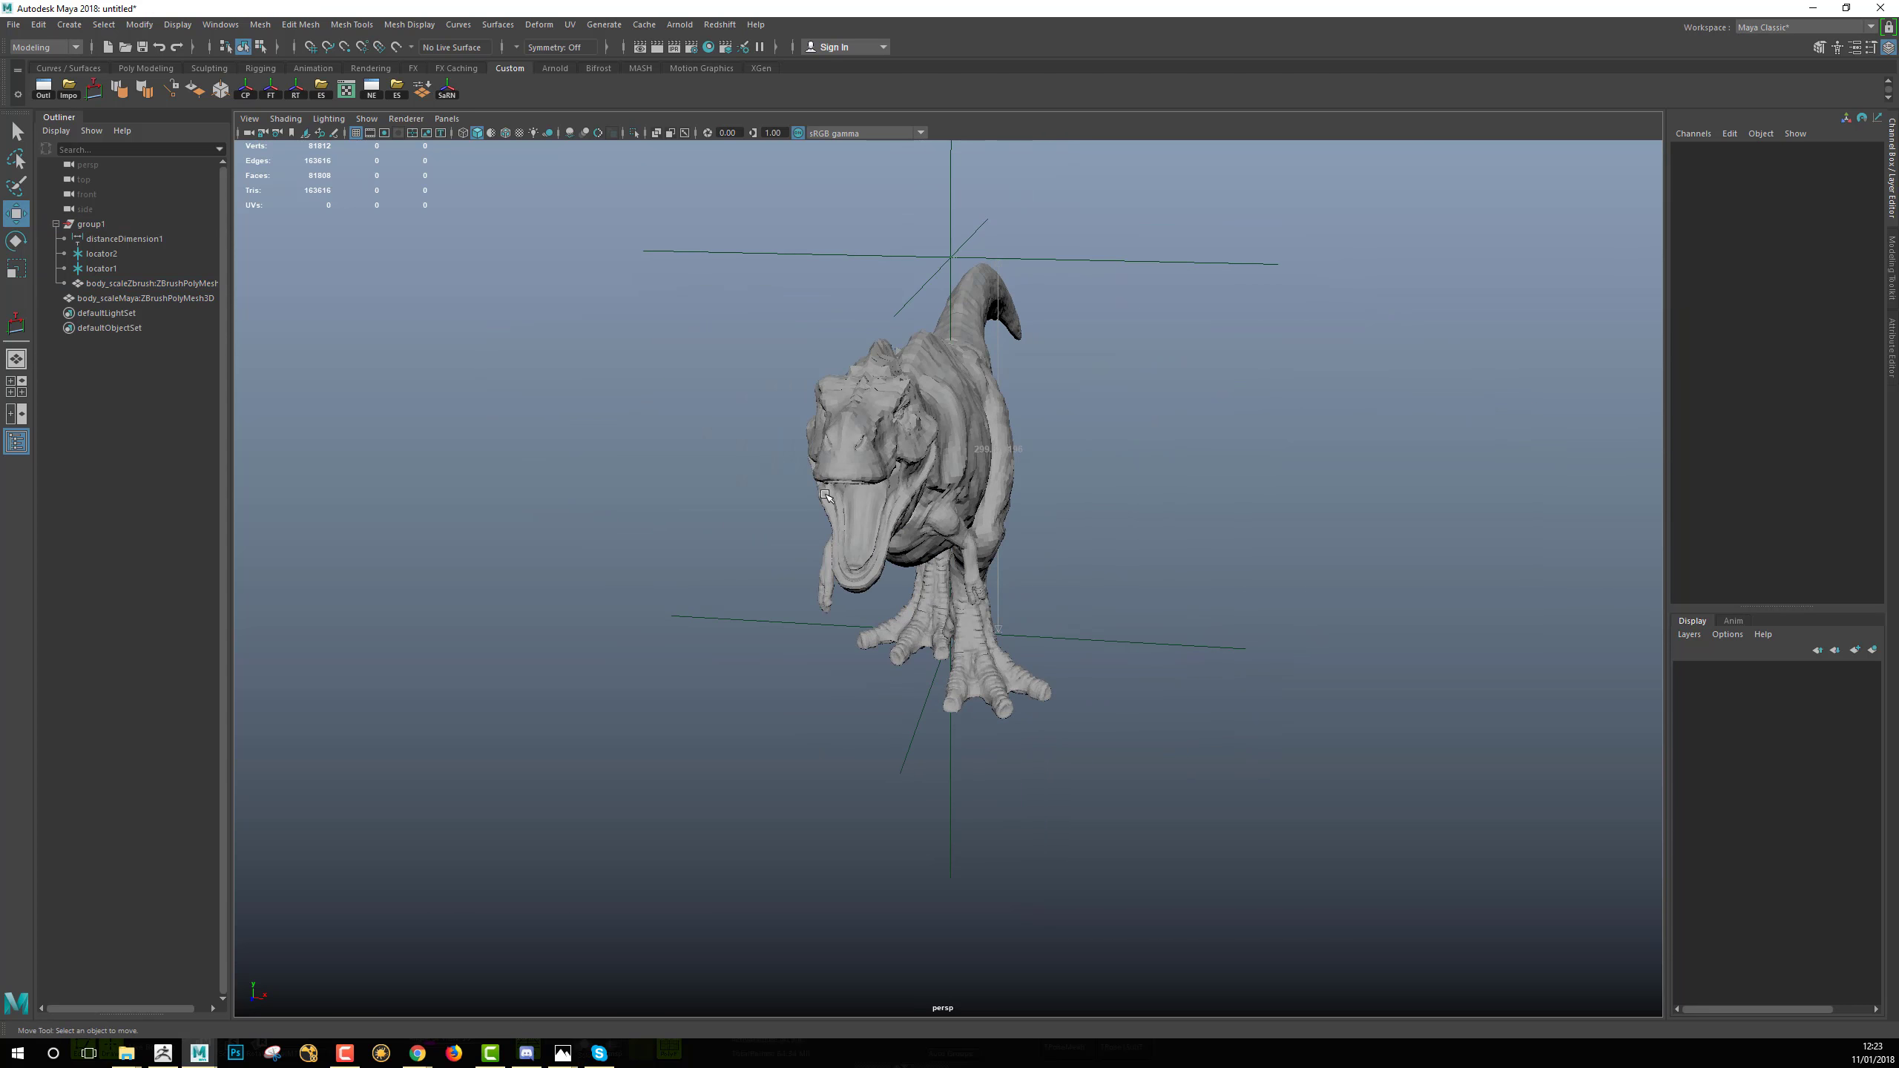
{"action": "left_click", "coordinate": [130, 298]}
{"action": "left_click_drag", "start_coordinate": [1094, 645], "coordinate": [825, 666]}
{"action": "left_click_drag", "start_coordinate": [1225, 781], "coordinate": [966, 619], "text": "alt"}
Select the group and compare the scaled T-rex with the imported one from the side and three-quarter views.
{"action": "left_click", "coordinate": [159, 223]}
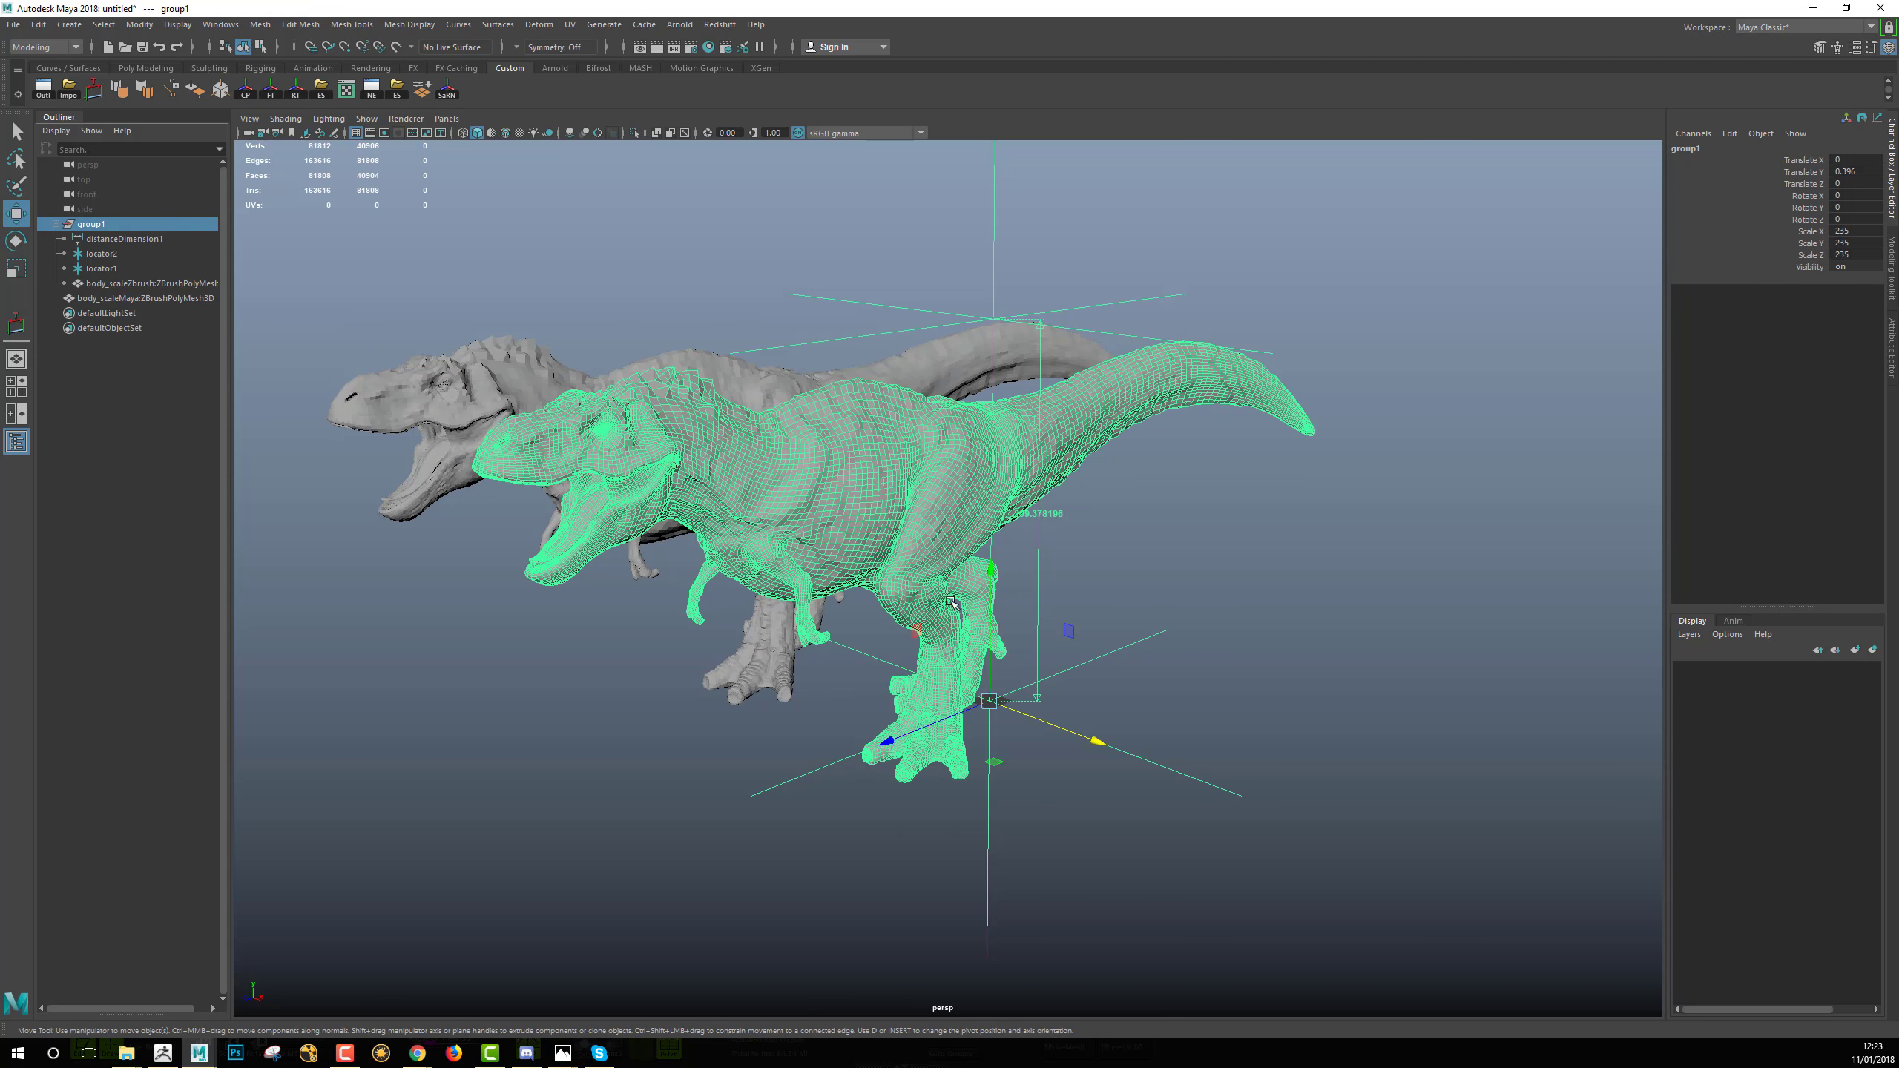
{"action": "middle_click_drag", "start_coordinate": [1061, 606], "coordinate": [953, 640], "text": "alt"}
{"action": "left_click_drag", "start_coordinate": [986, 644], "coordinate": [924, 642], "text": "alt"}
{"action": "middle_click_drag", "start_coordinate": [1046, 672], "coordinate": [1021, 640], "text": "alt"}
{"action": "right_click_drag", "start_coordinate": [1022, 640], "coordinate": [1157, 691], "text": "alt"}
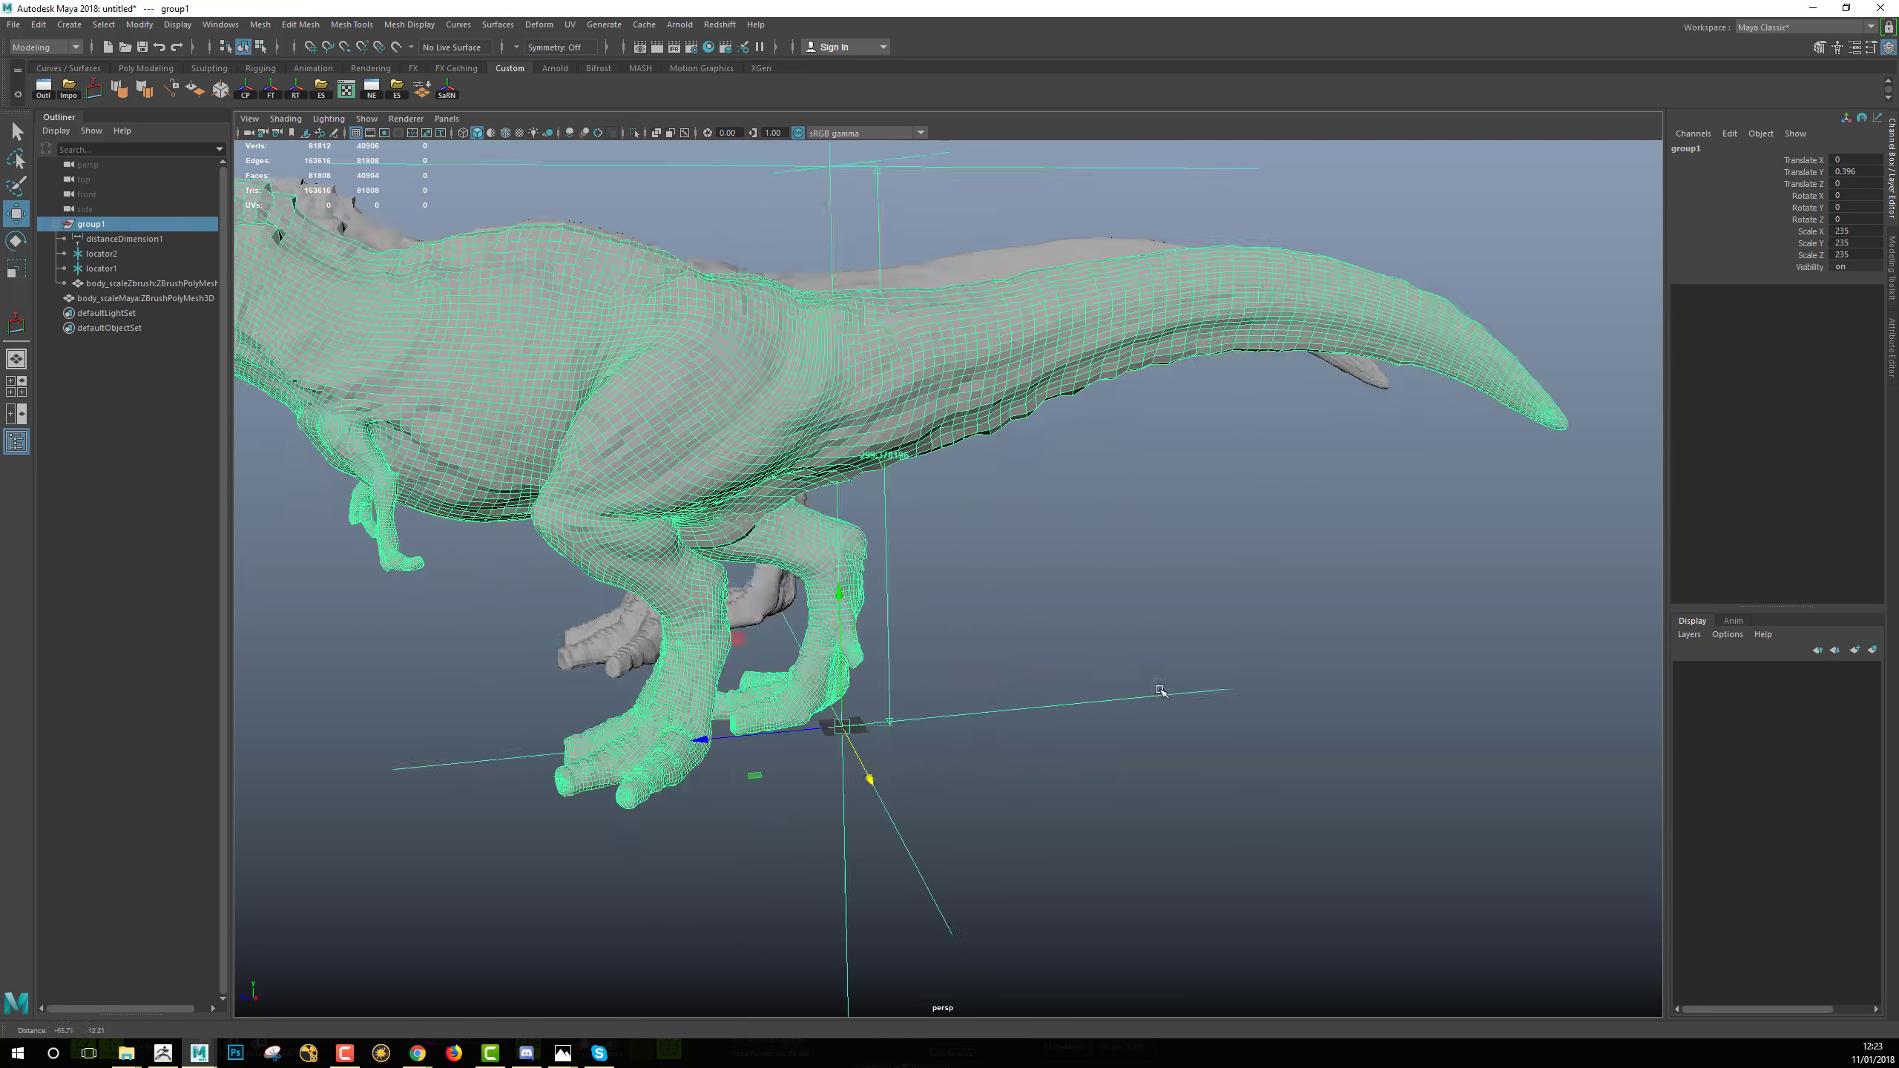
{"action": "middle_click_drag", "start_coordinate": [1157, 691], "coordinate": [1271, 713], "text": "alt"}
{"action": "right_click_drag", "start_coordinate": [1039, 672], "coordinate": [928, 644], "text": "alt"}
{"action": "left_click_drag", "start_coordinate": [925, 620], "coordinate": [991, 565], "text": "alt"}
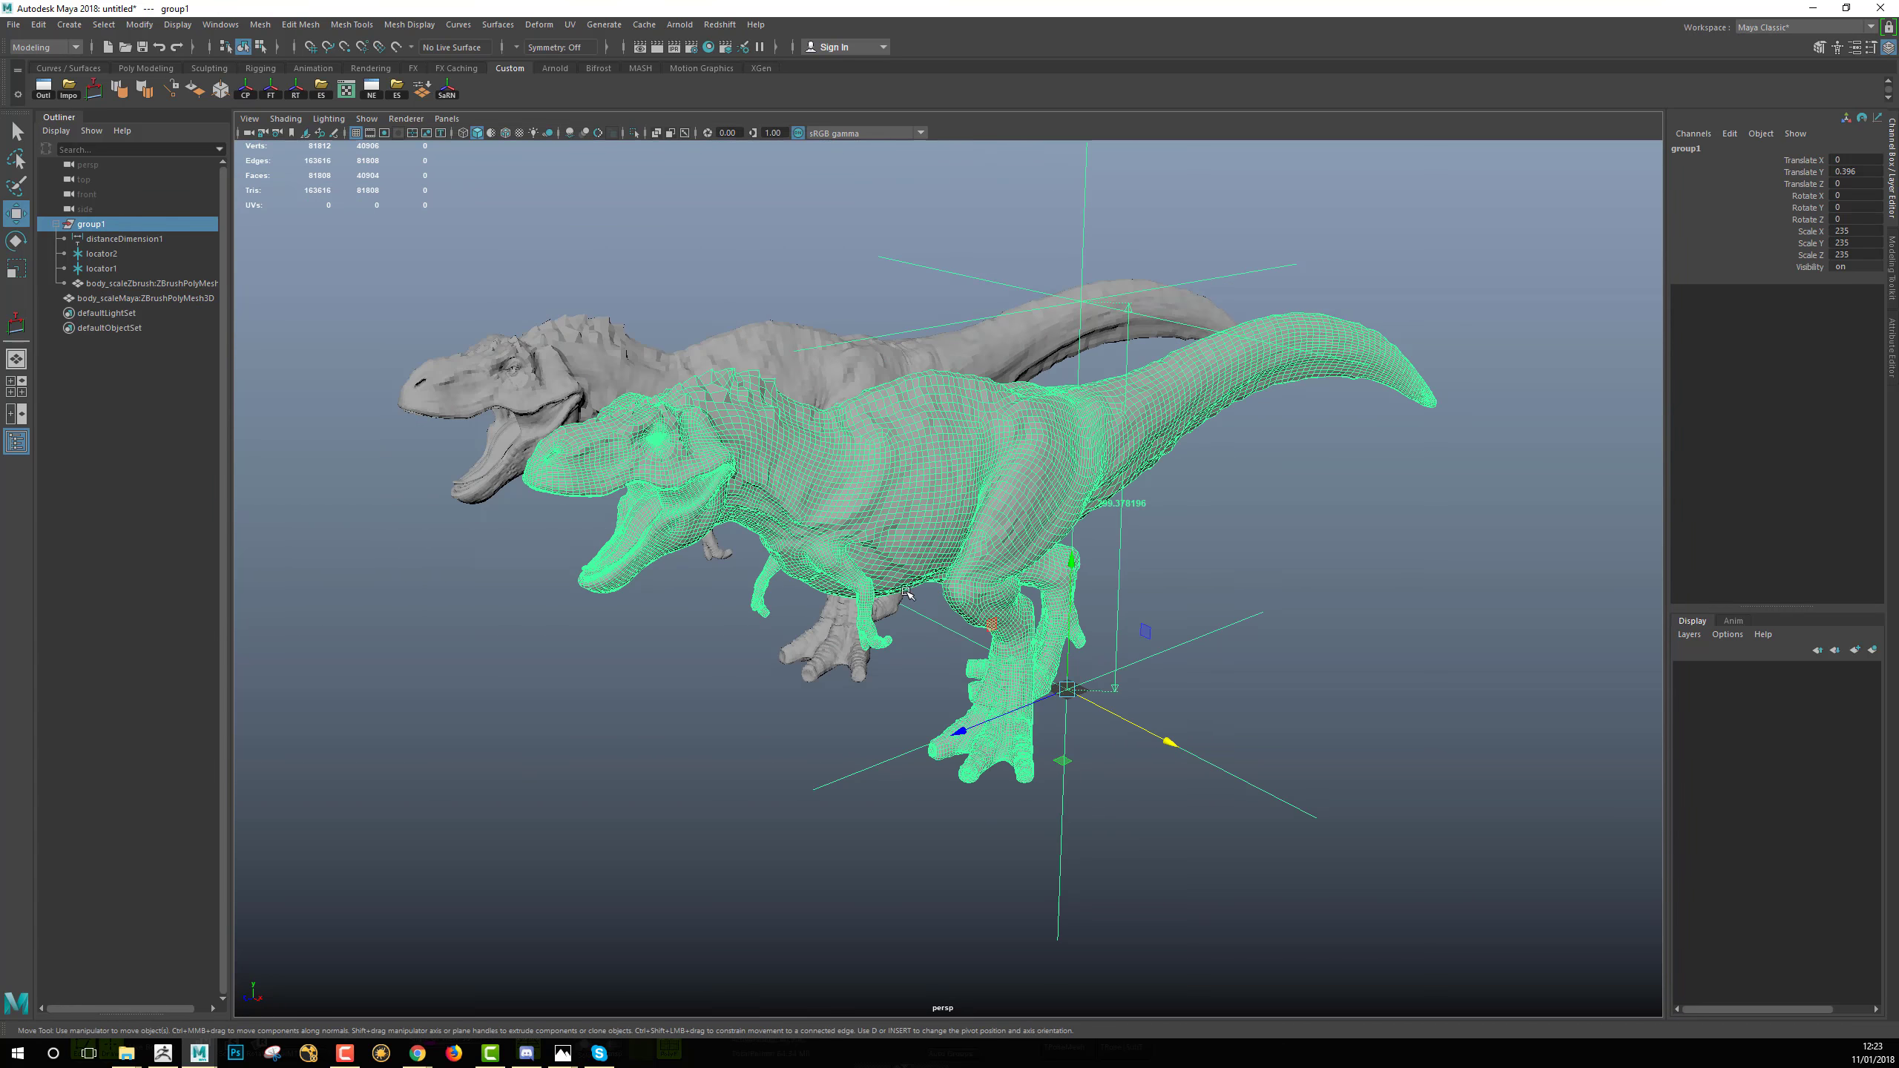
Switch to ZBrush and examine the T-rex's low-resolution body mesh from several angles, including the thigh up close.
{"action": "key", "text": "alt+Tab"}
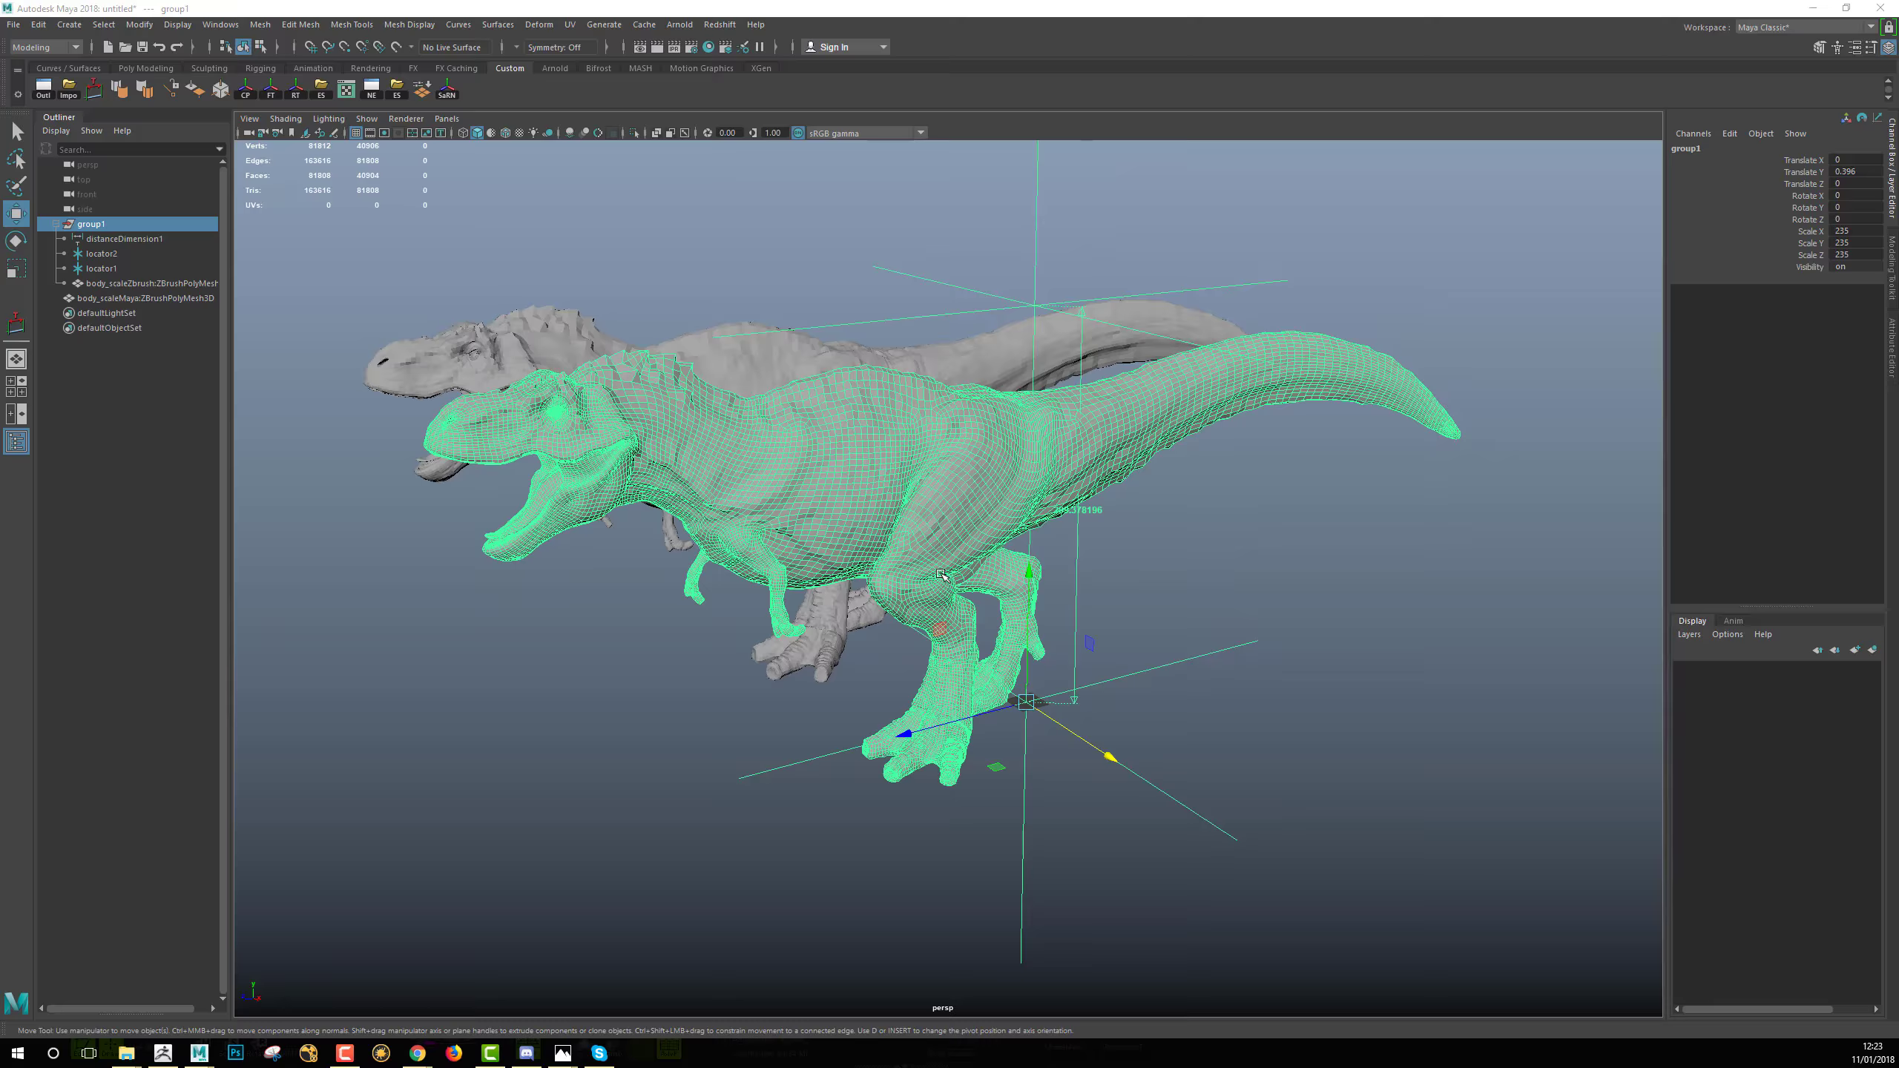
{"action": "left_click_drag", "start_coordinate": [1395, 669], "coordinate": [1294, 658]}
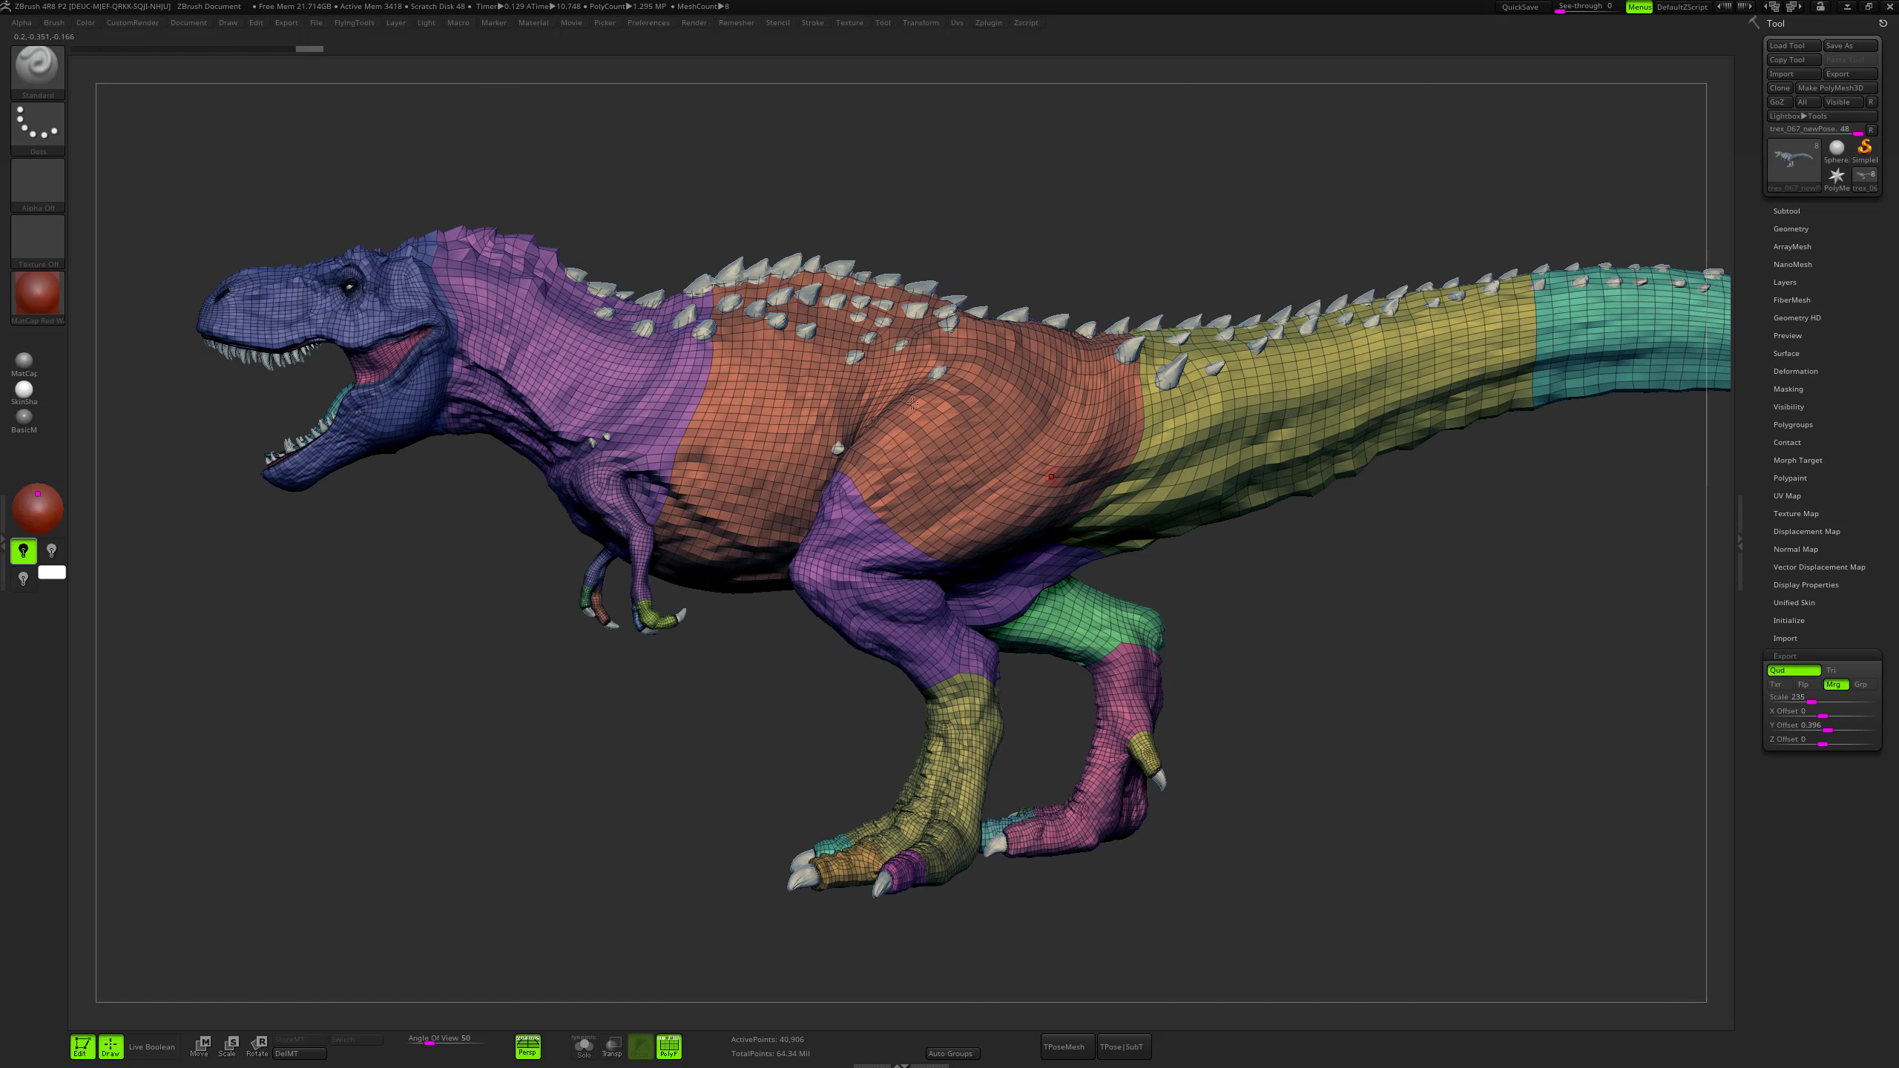
{"action": "mouse_move", "coordinate": [1076, 486]}
{"action": "right_mouse_down", "text": "ctrl"}
{"action": "mouse_move", "coordinate": [1179, 571]}
{"action": "mouse_move", "coordinate": [962, 470]}
{"action": "right_mouse_up", "text": "ctrl"}
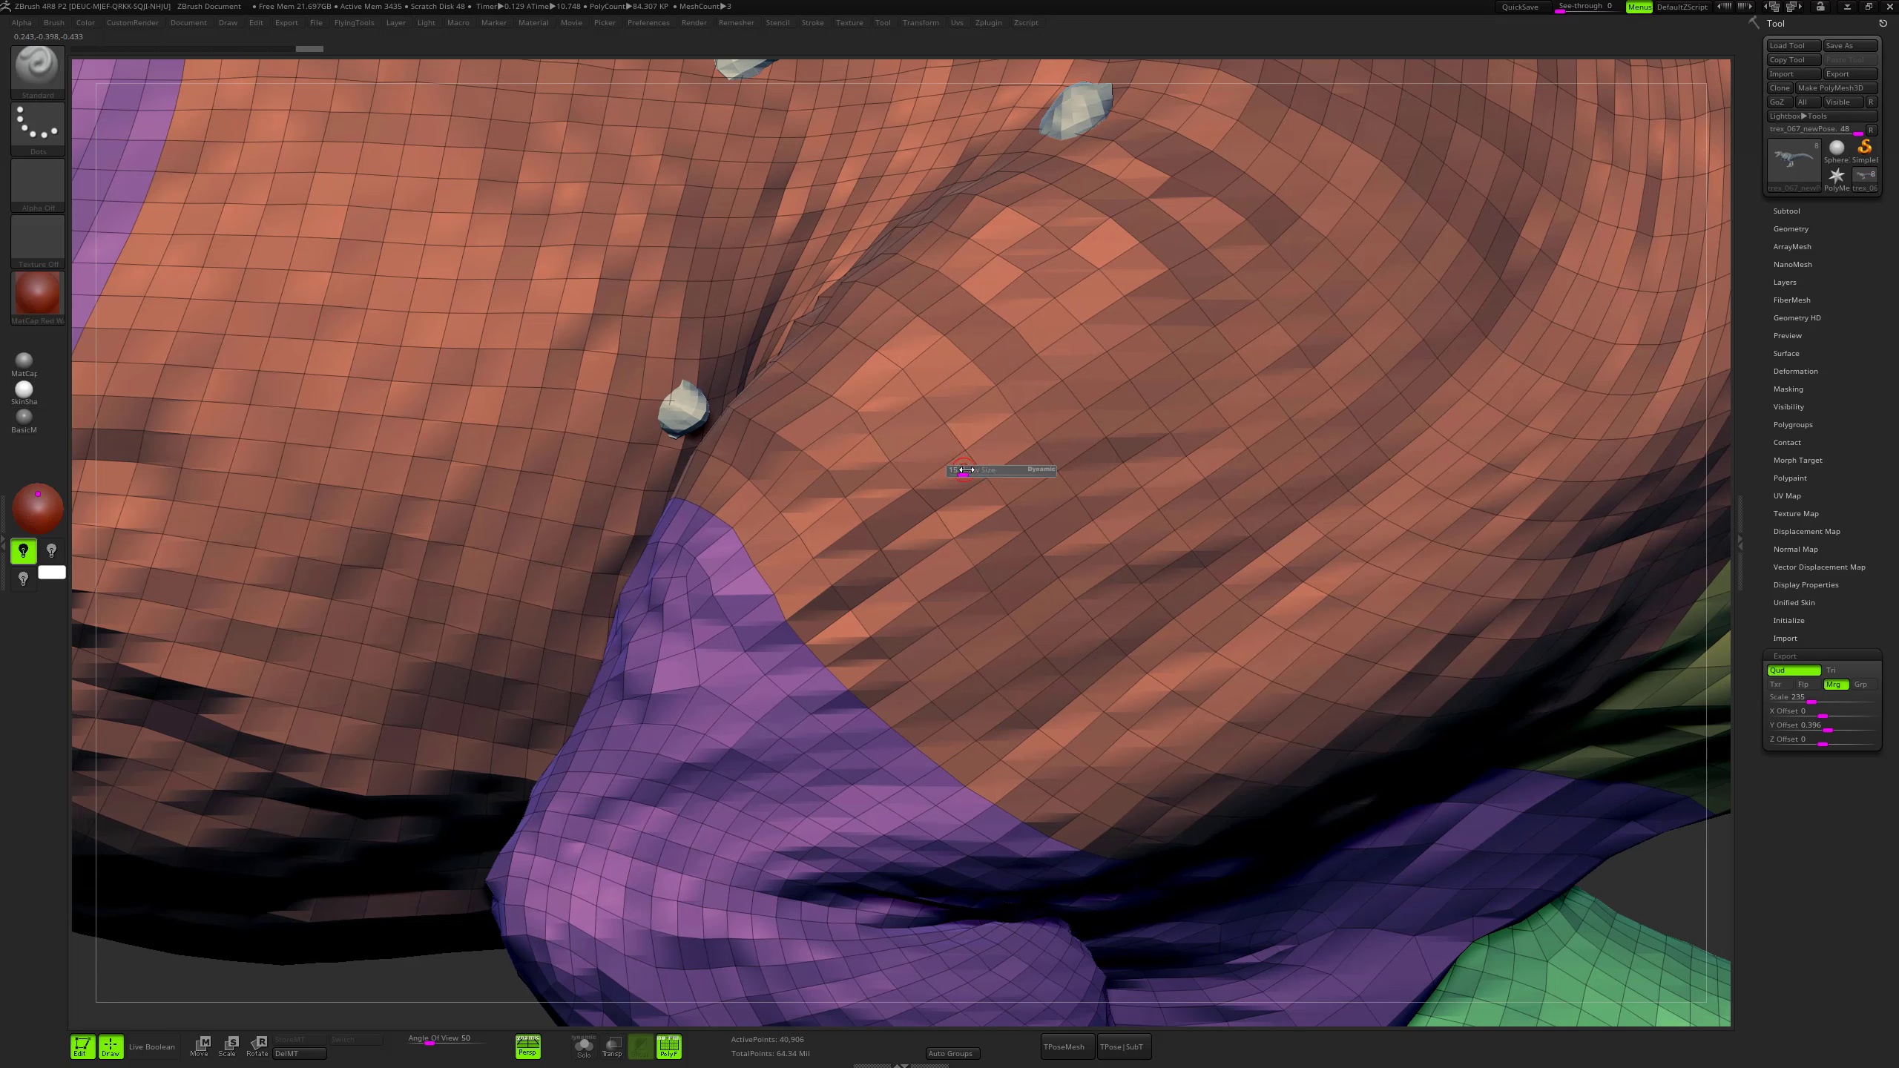
{"action": "mouse_move", "coordinate": [998, 473]}
{"action": "left_mouse_down"}
{"action": "mouse_move", "coordinate": [1025, 474]}
{"action": "mouse_move", "coordinate": [982, 475]}
{"action": "left_mouse_up"}
{"action": "mouse_move", "coordinate": [988, 480]}
{"action": "right_mouse_down"}
{"action": "mouse_move", "coordinate": [860, 561]}
{"action": "mouse_move", "coordinate": [804, 559]}
{"action": "mouse_move", "coordinate": [882, 586]}
{"action": "right_mouse_up"}
{"action": "key", "text": "s"}
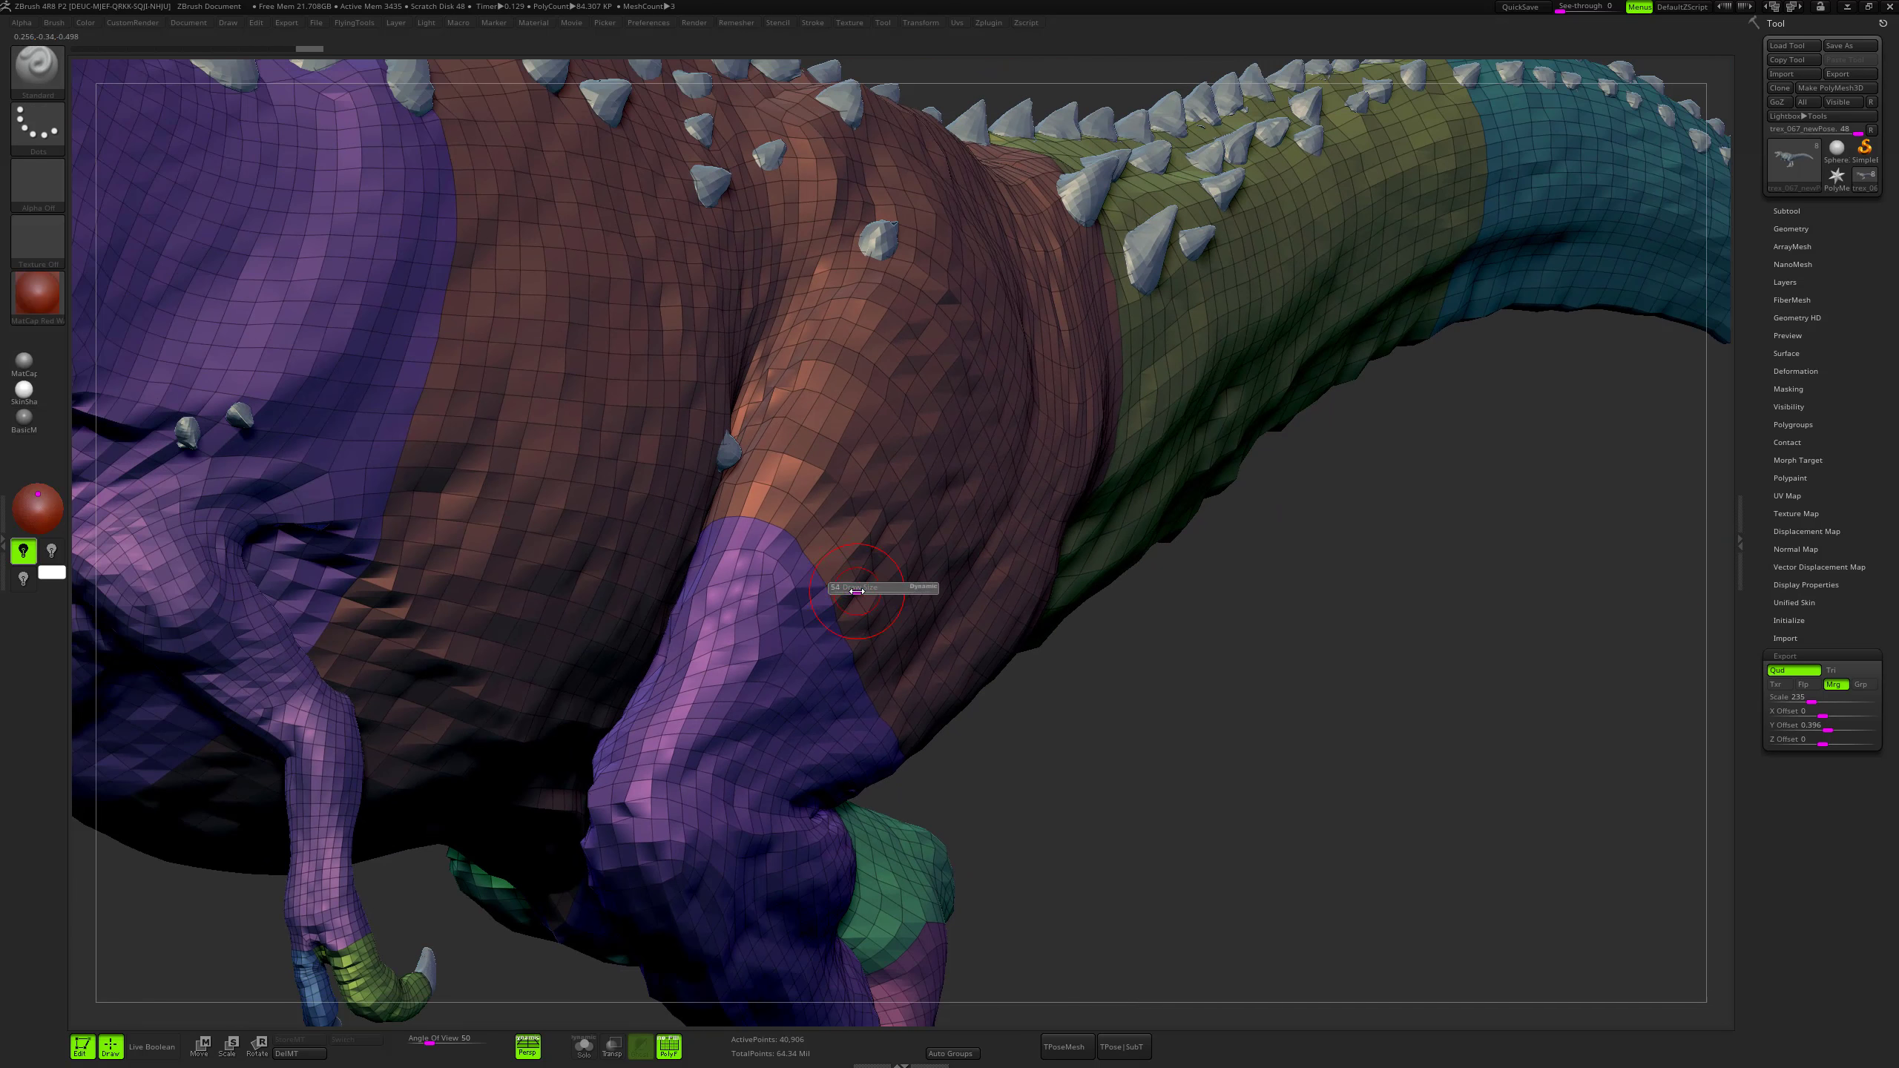
{"action": "right_click_drag", "start_coordinate": [797, 658], "coordinate": [937, 574], "text": "alt"}
{"action": "mouse_move", "coordinate": [1053, 560]}
{"action": "right_mouse_down", "text": "ctrl"}
{"action": "mouse_move", "coordinate": [1047, 621]}
{"action": "mouse_move", "coordinate": [1099, 658]}
{"action": "mouse_move", "coordinate": [1060, 579]}
{"action": "mouse_move", "coordinate": [955, 553]}
{"action": "mouse_move", "coordinate": [998, 533]}
{"action": "right_mouse_up", "text": "ctrl"}
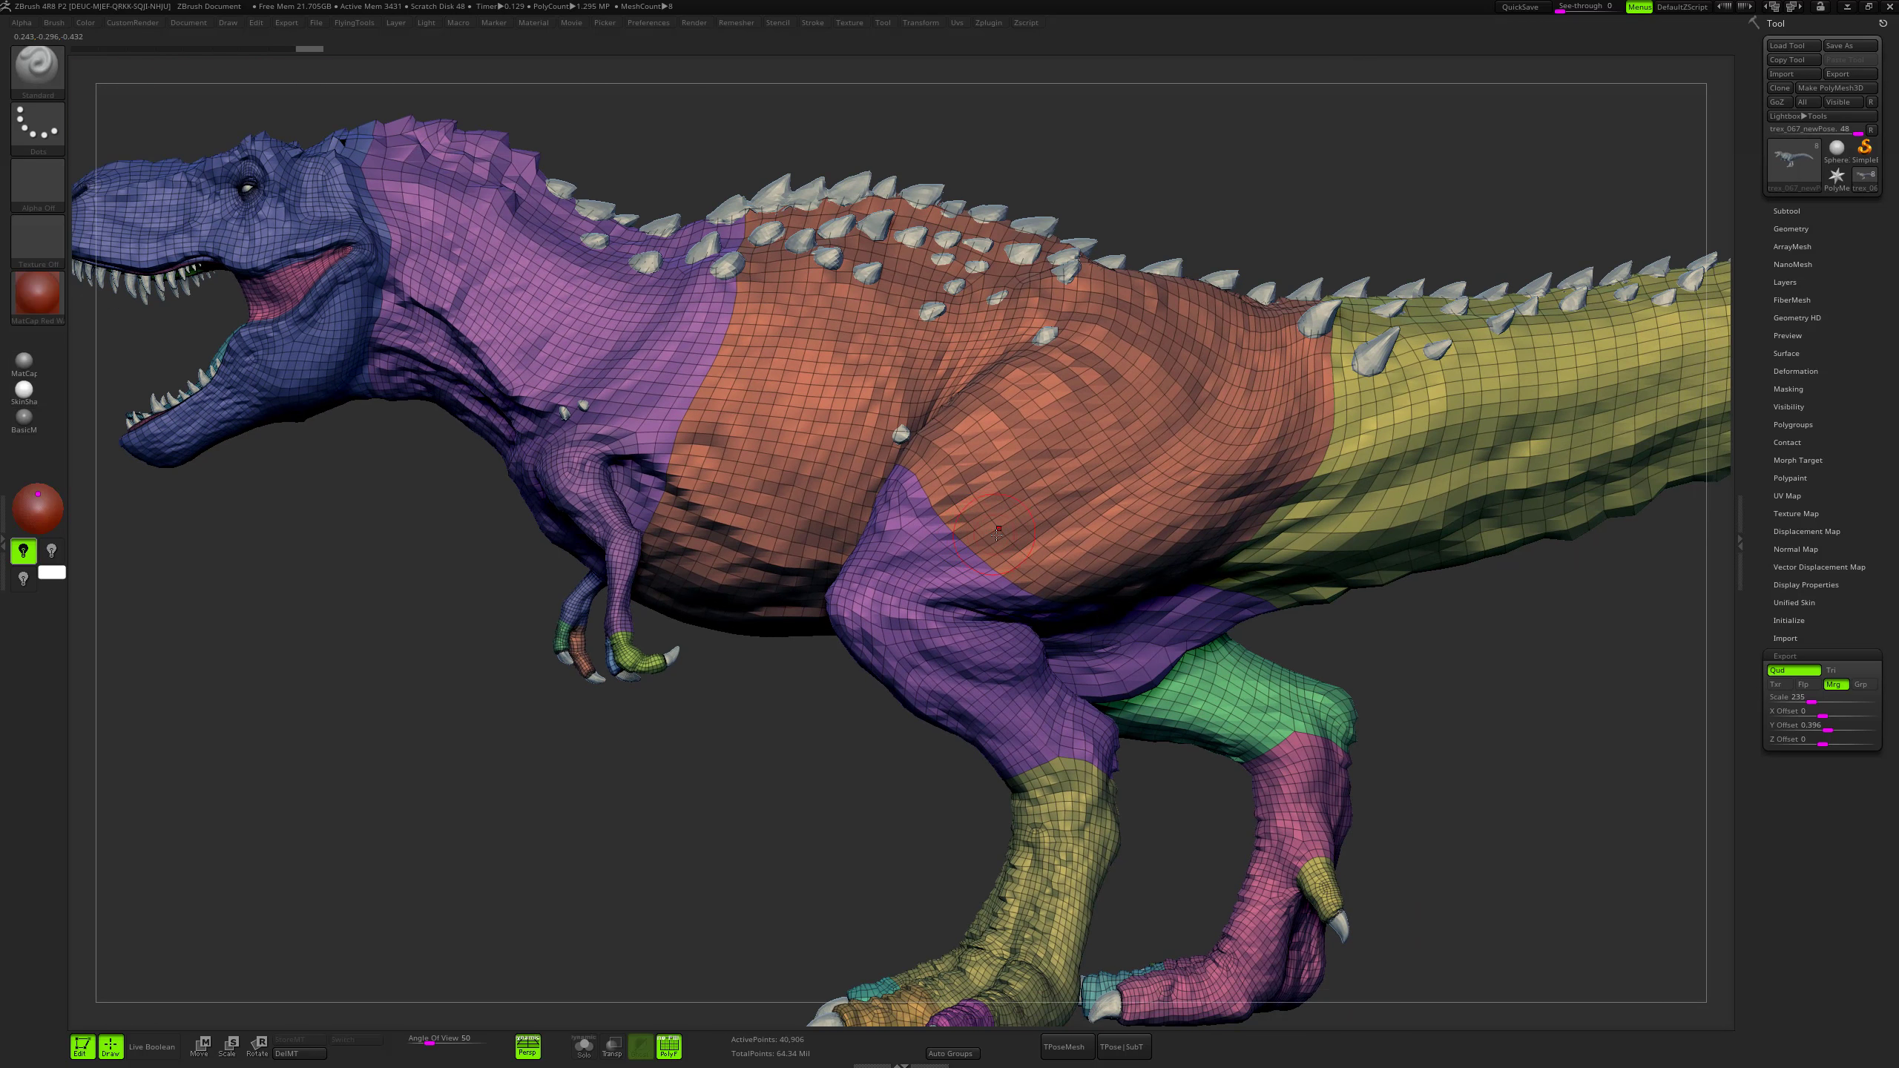
{"action": "key", "text": "s"}
{"action": "mouse_move", "coordinate": [792, 684]}
{"action": "right_mouse_down", "text": "alt"}
{"action": "mouse_move", "coordinate": [763, 615]}
{"action": "mouse_move", "coordinate": [1496, 696]}
{"action": "right_mouse_up", "text": "alt"}
{"action": "right_click_drag", "start_coordinate": [1270, 677], "coordinate": [1368, 684], "text": "alt"}
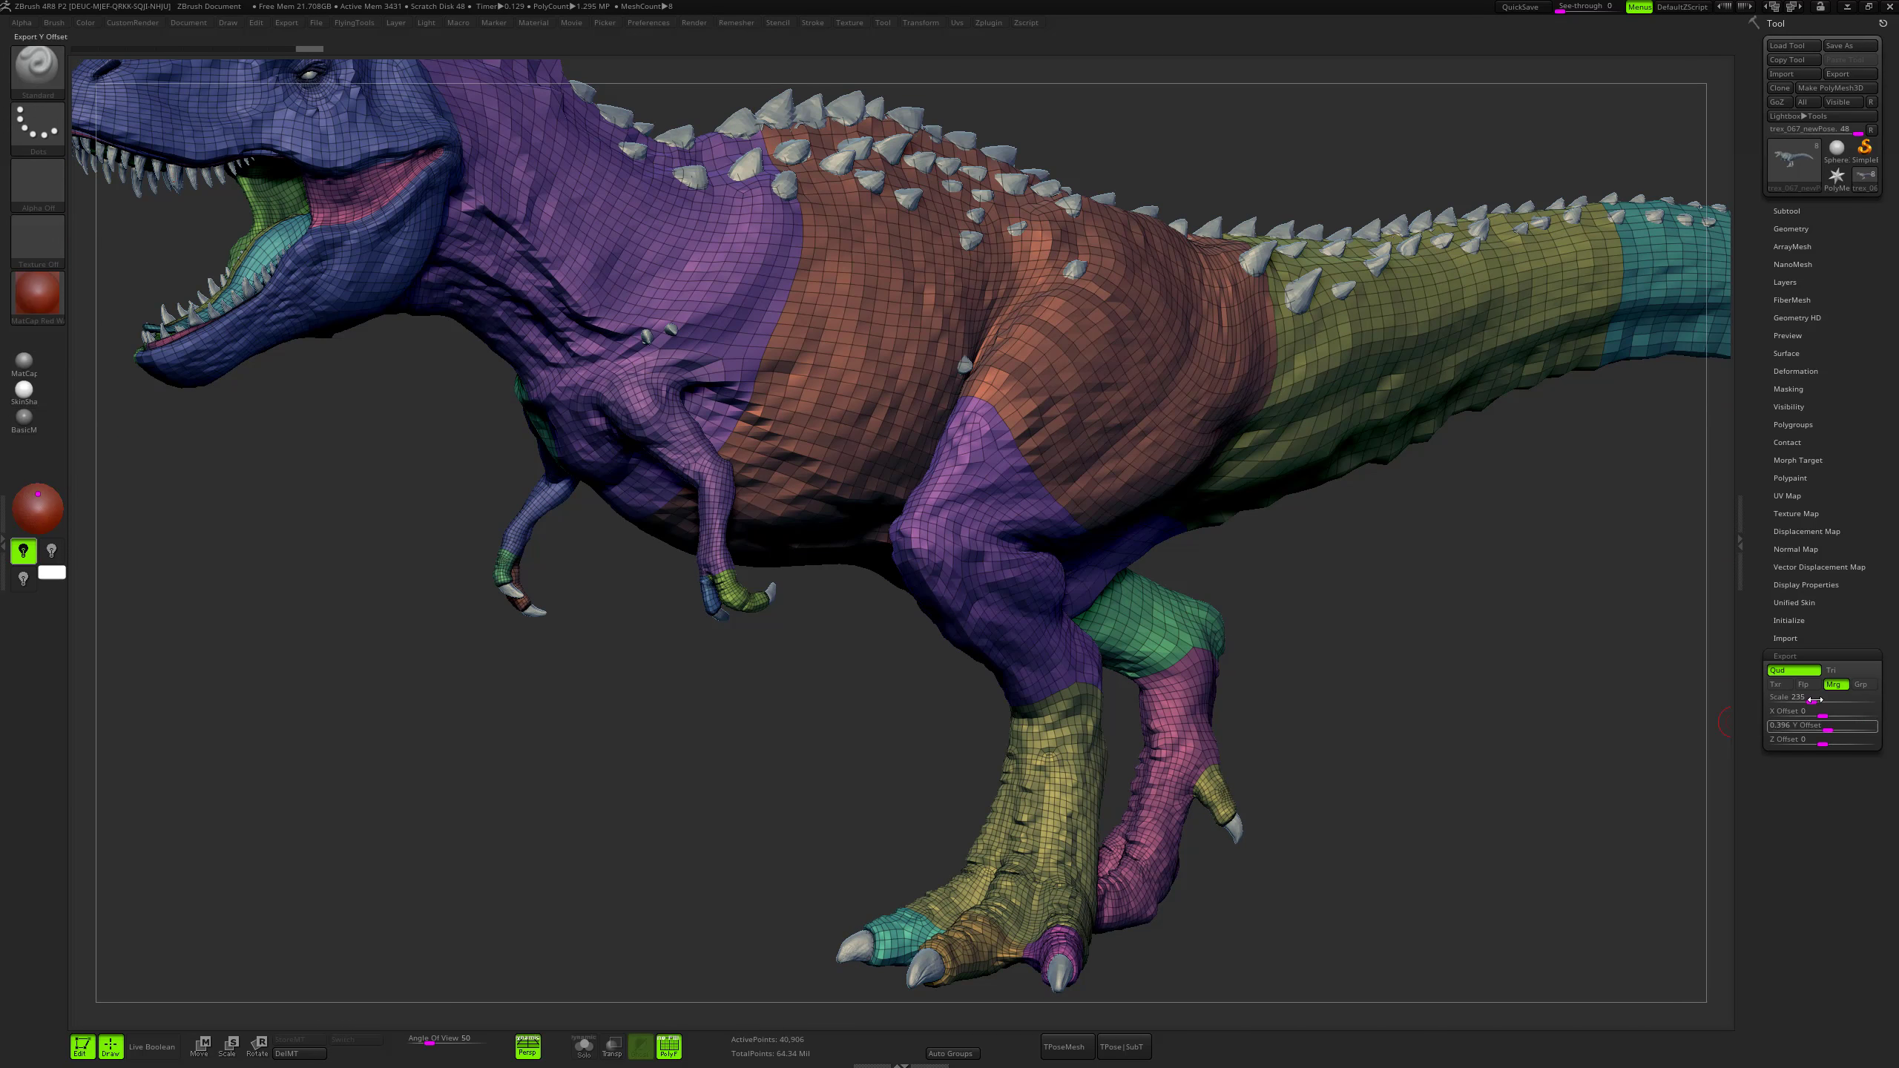
{"action": "right_click_drag", "start_coordinate": [959, 409], "coordinate": [1105, 562], "text": "alt"}
{"action": "right_click_drag", "start_coordinate": [1280, 642], "coordinate": [1320, 575], "text": "alt"}
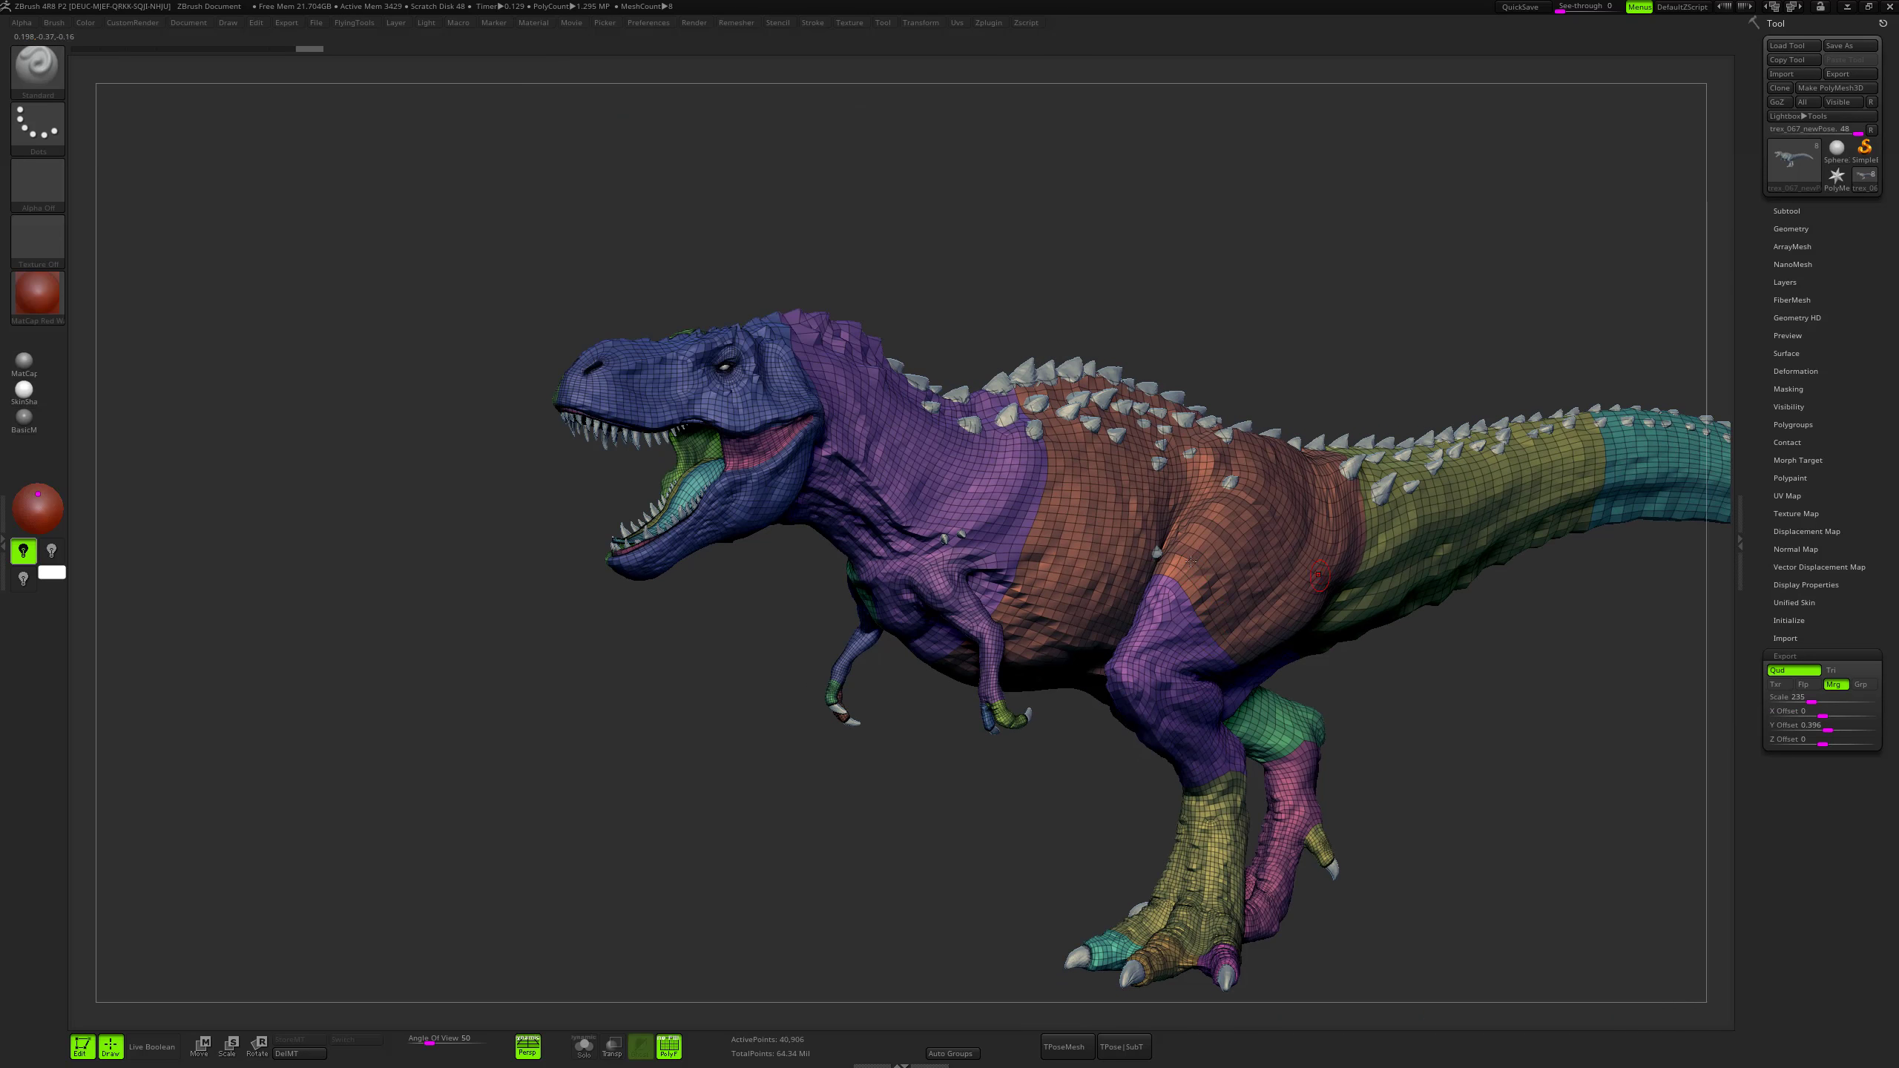
Raise the body mesh's subdivision level and turn off PolyFrame to show the sculpted skin detail around the mouth.
{"action": "mouse_move", "coordinate": [717, 367]}
{"action": "right_mouse_down", "text": "ctrl"}
{"action": "mouse_move", "coordinate": [994, 498]}
{"action": "mouse_move", "coordinate": [821, 436]}
{"action": "right_mouse_up", "text": "ctrl"}
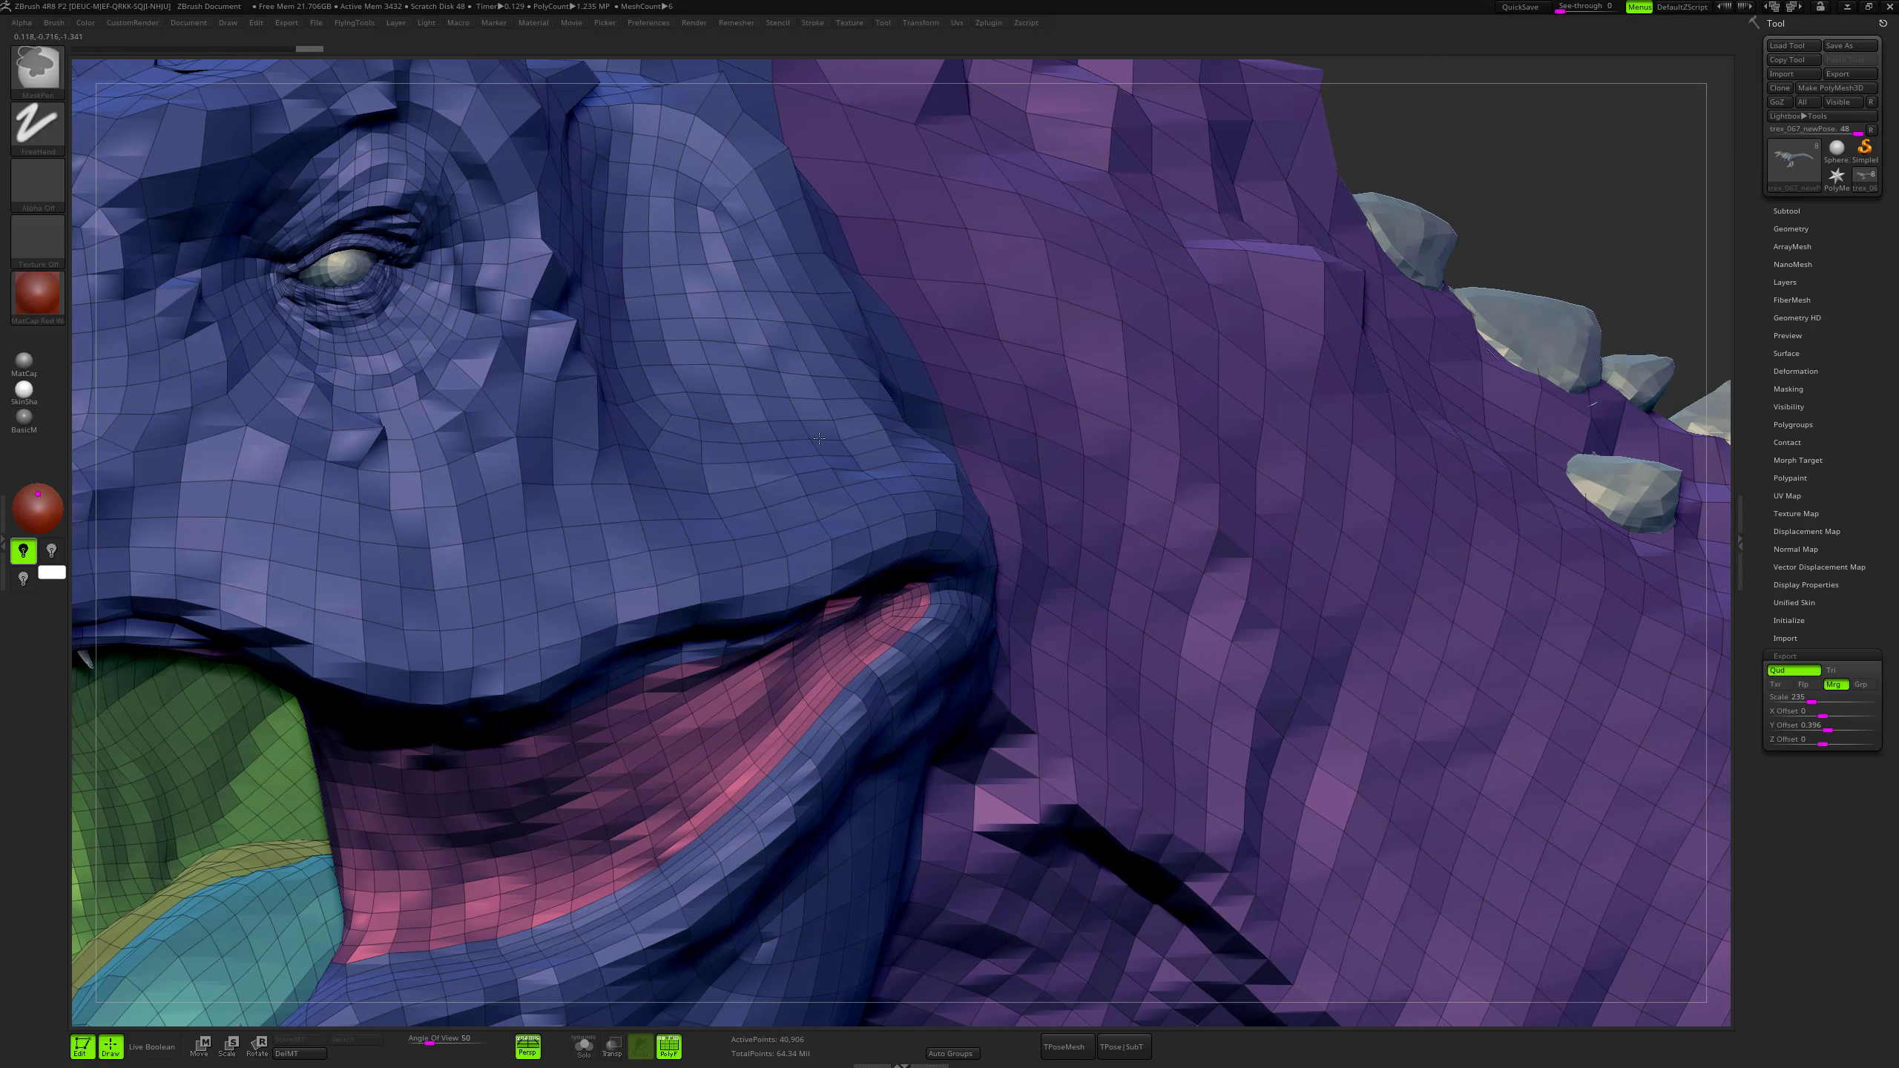
{"action": "key", "text": "s"}
{"action": "right_click_drag", "start_coordinate": [620, 480], "coordinate": [666, 487], "text": "ctrl"}
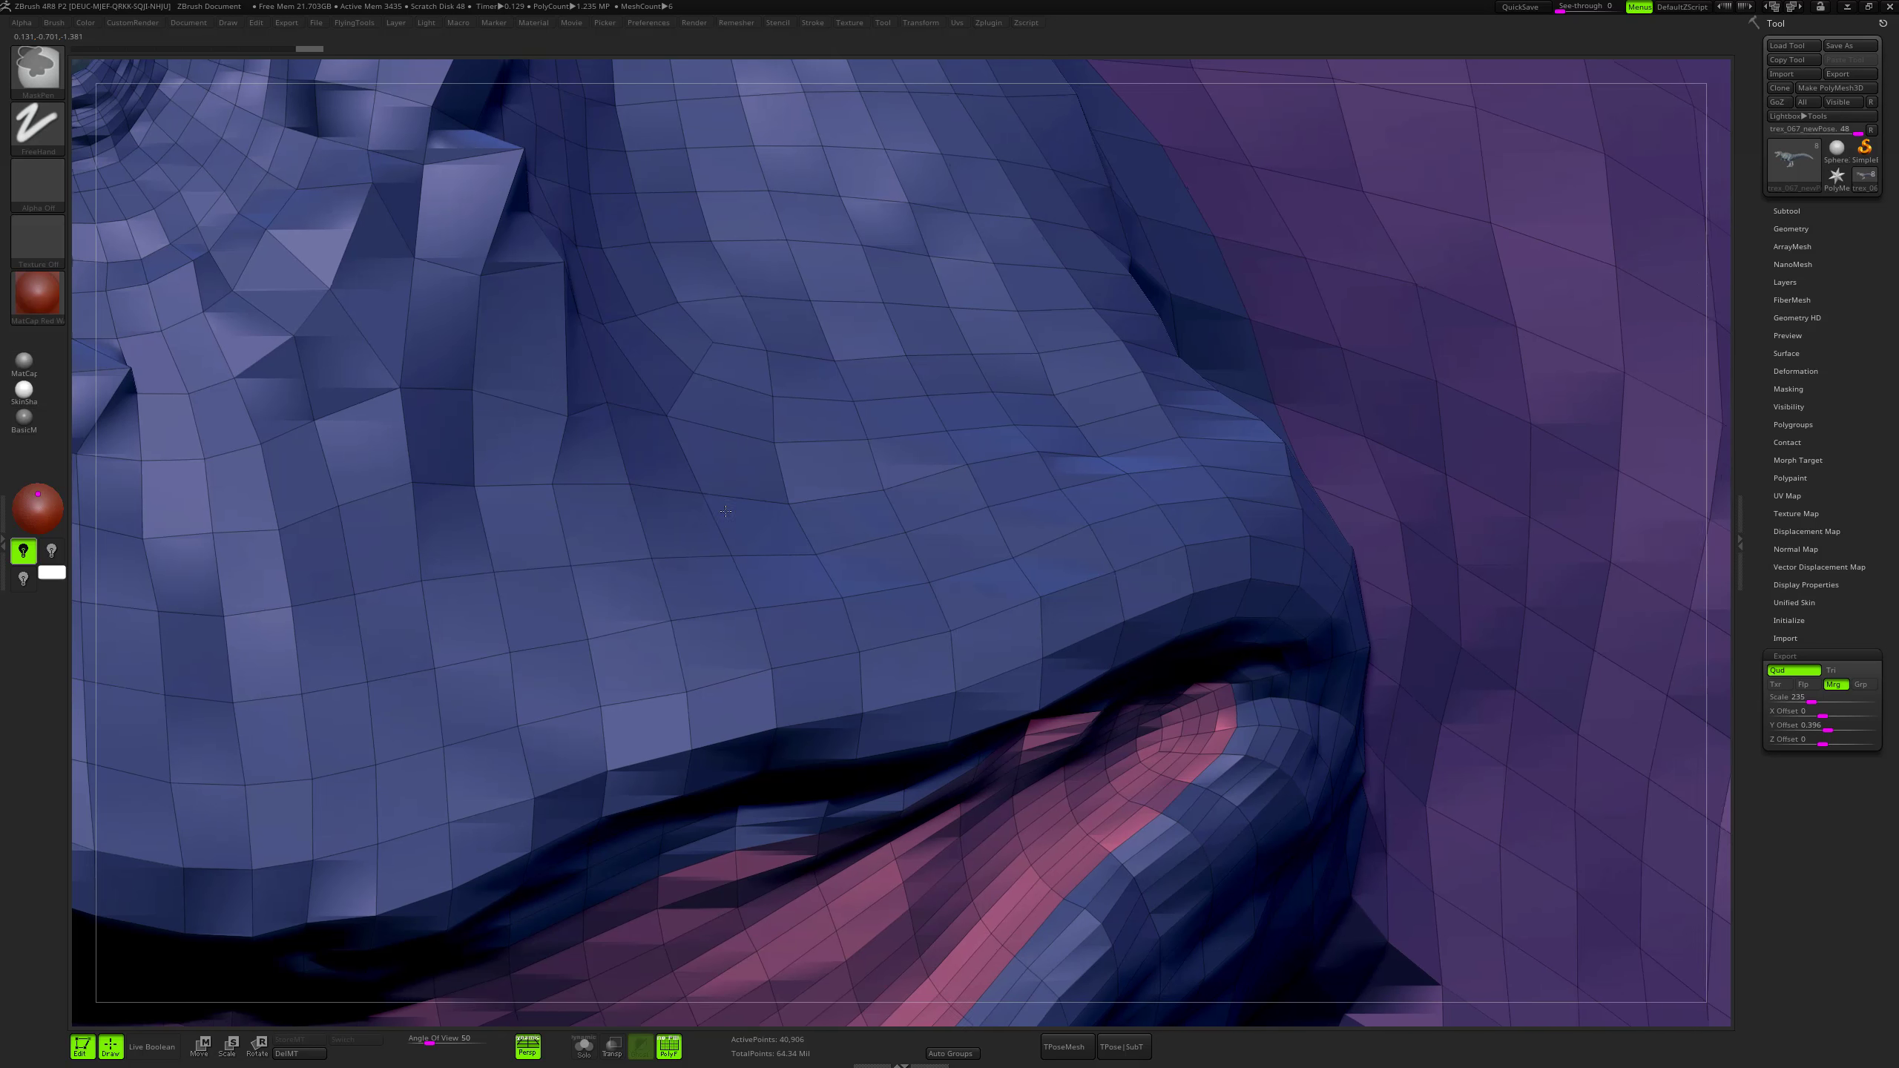
{"action": "key", "text": "d"}
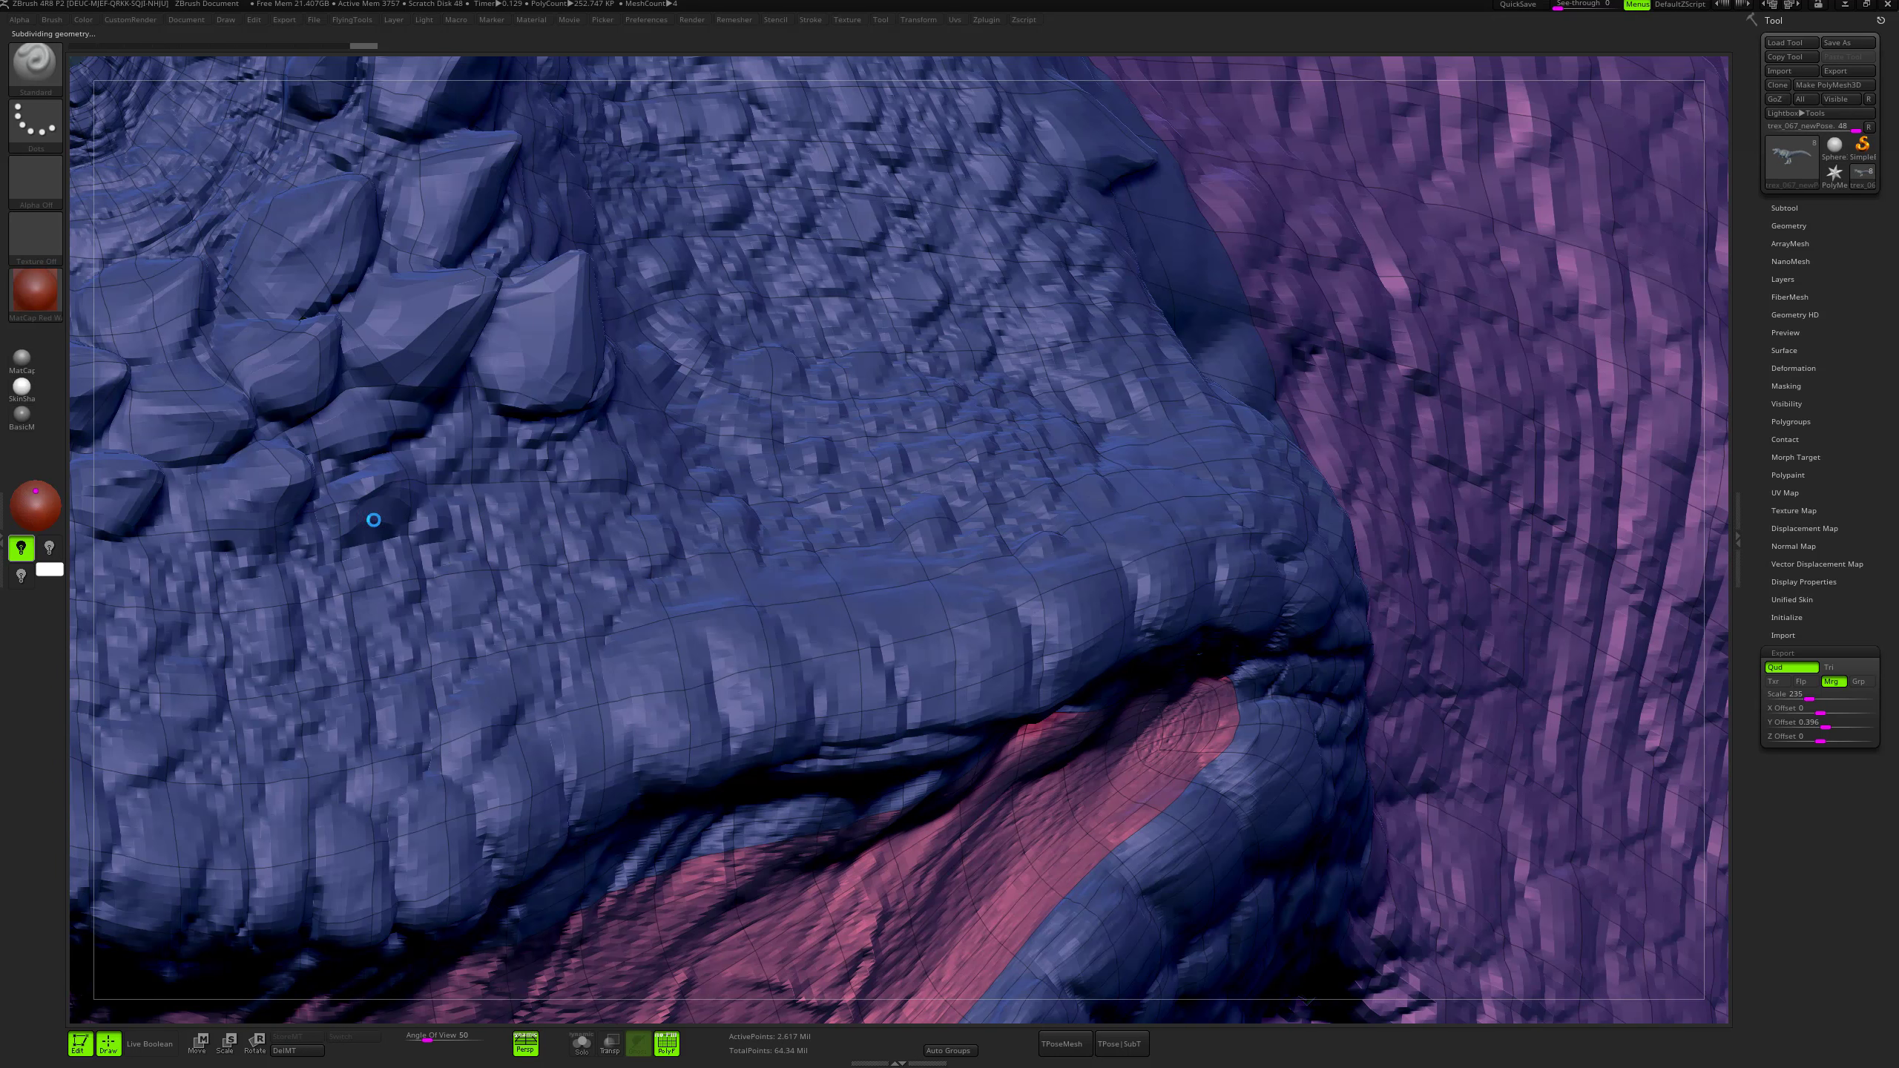
{"action": "key", "text": "shift+f"}
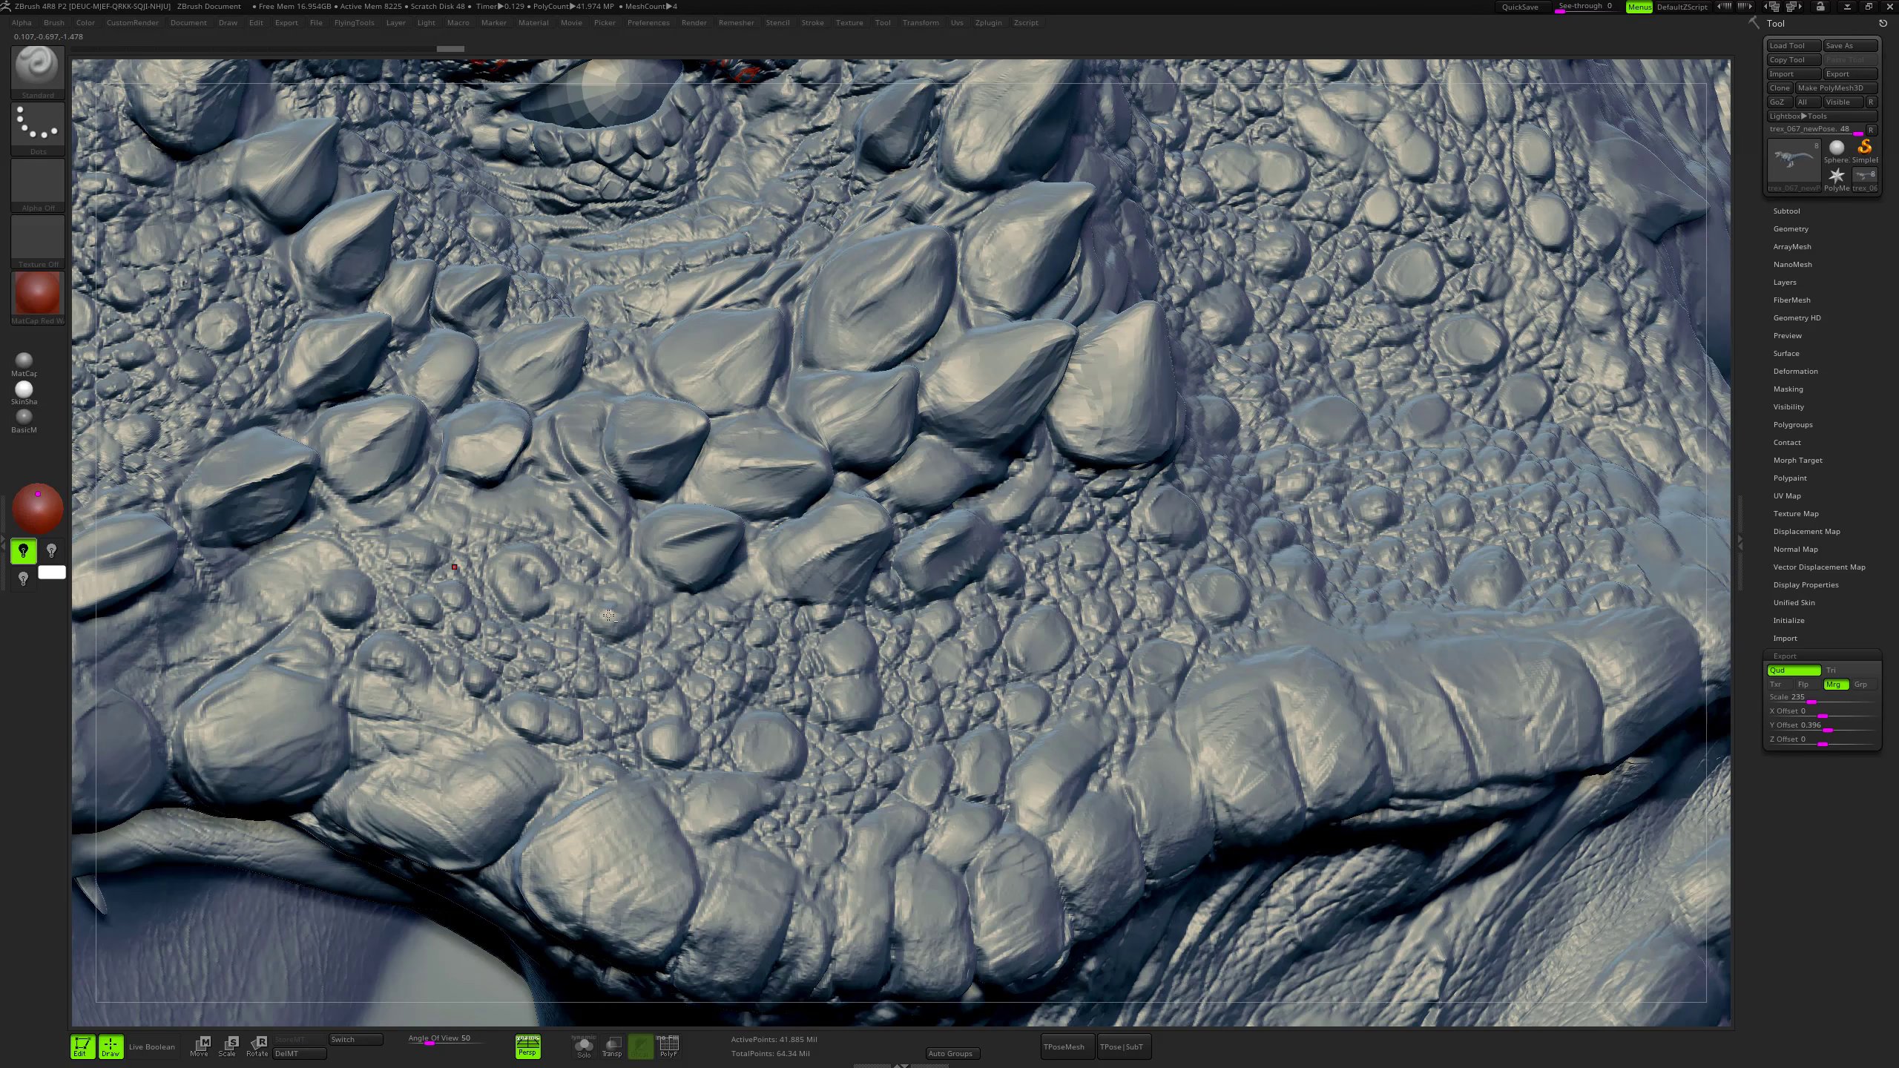
Examine the sculpted scales around the T-rex's eye, cheek and snout up close, and inspect the whole head.
{"action": "right_click_drag", "start_coordinate": [609, 615], "coordinate": [1175, 778], "text": "alt"}
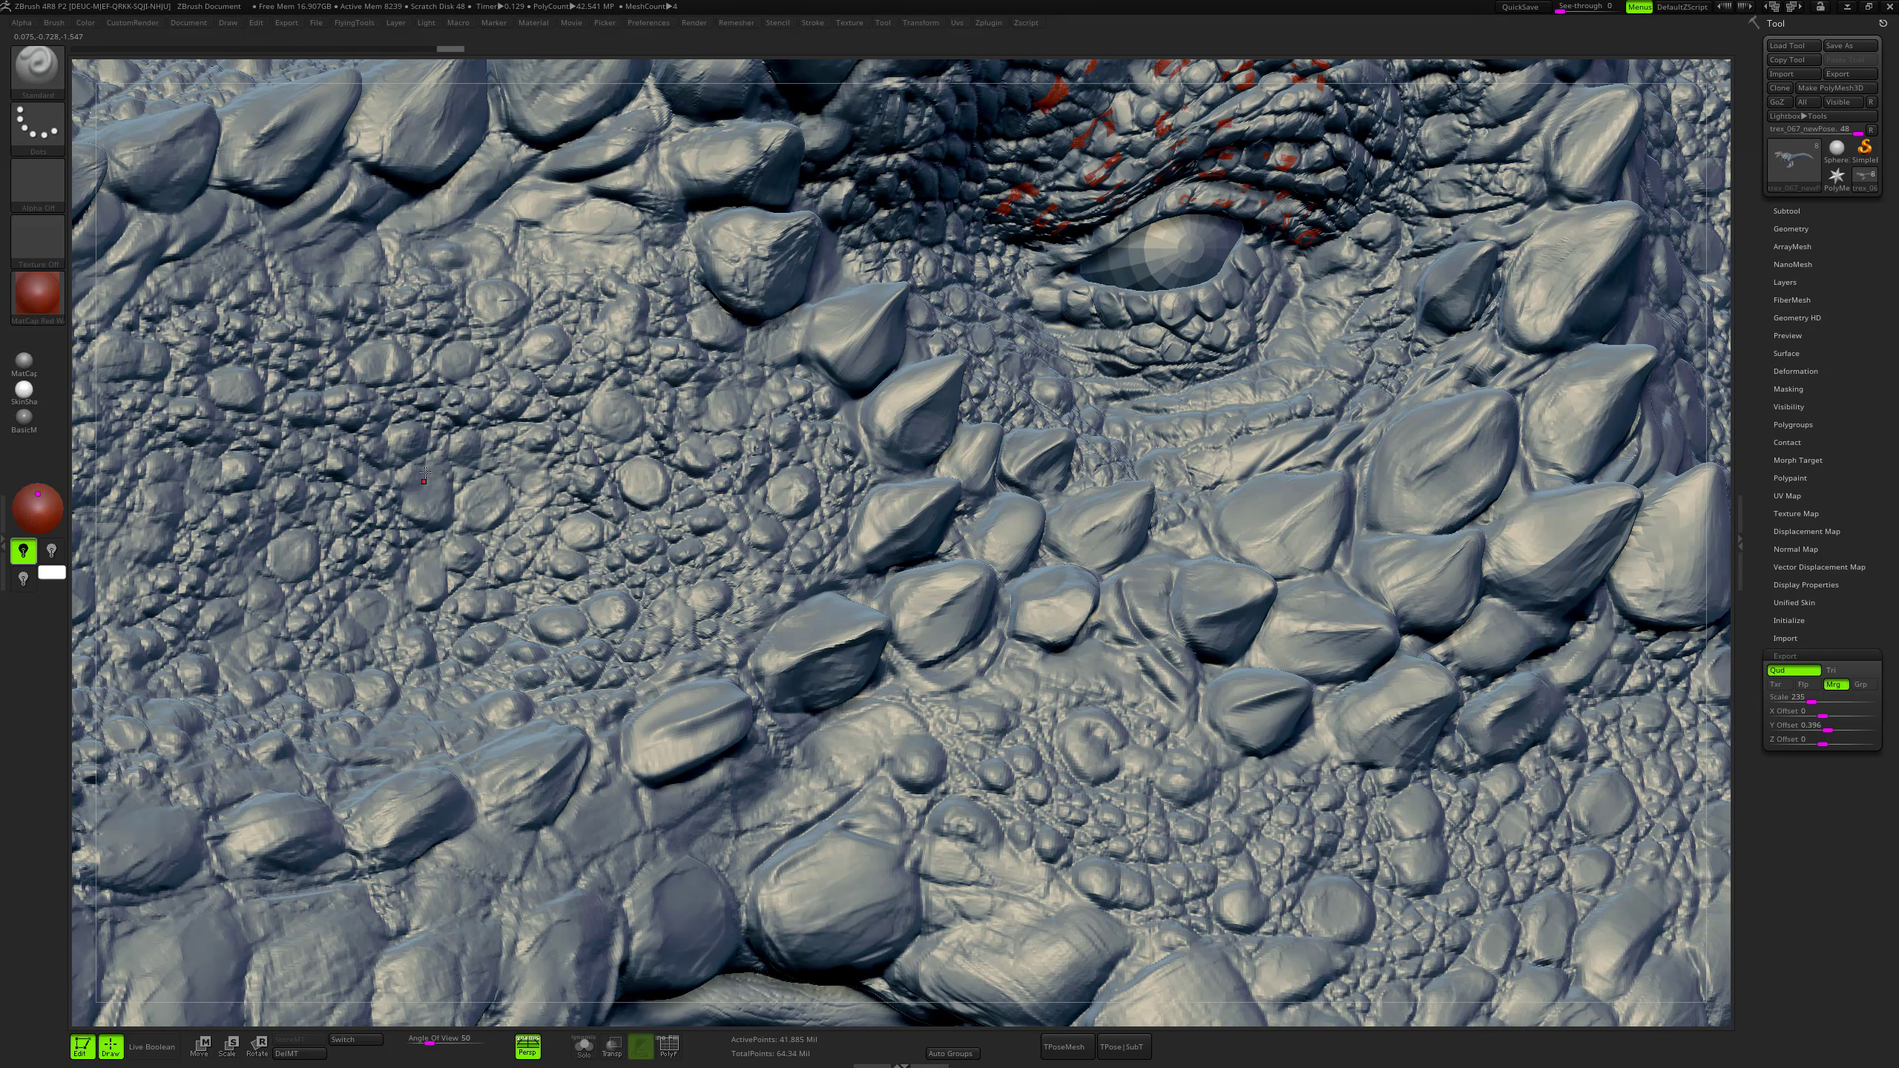
{"action": "key", "text": "s"}
{"action": "mouse_move", "coordinate": [418, 497]}
{"action": "right_mouse_down", "text": "alt"}
{"action": "mouse_move", "coordinate": [867, 592]}
{"action": "mouse_move", "coordinate": [1076, 367]}
{"action": "mouse_move", "coordinate": [873, 456]}
{"action": "mouse_move", "coordinate": [881, 337]}
{"action": "right_mouse_up", "text": "alt"}
{"action": "right_click_drag", "start_coordinate": [1450, 423], "coordinate": [778, 466], "text": "alt"}
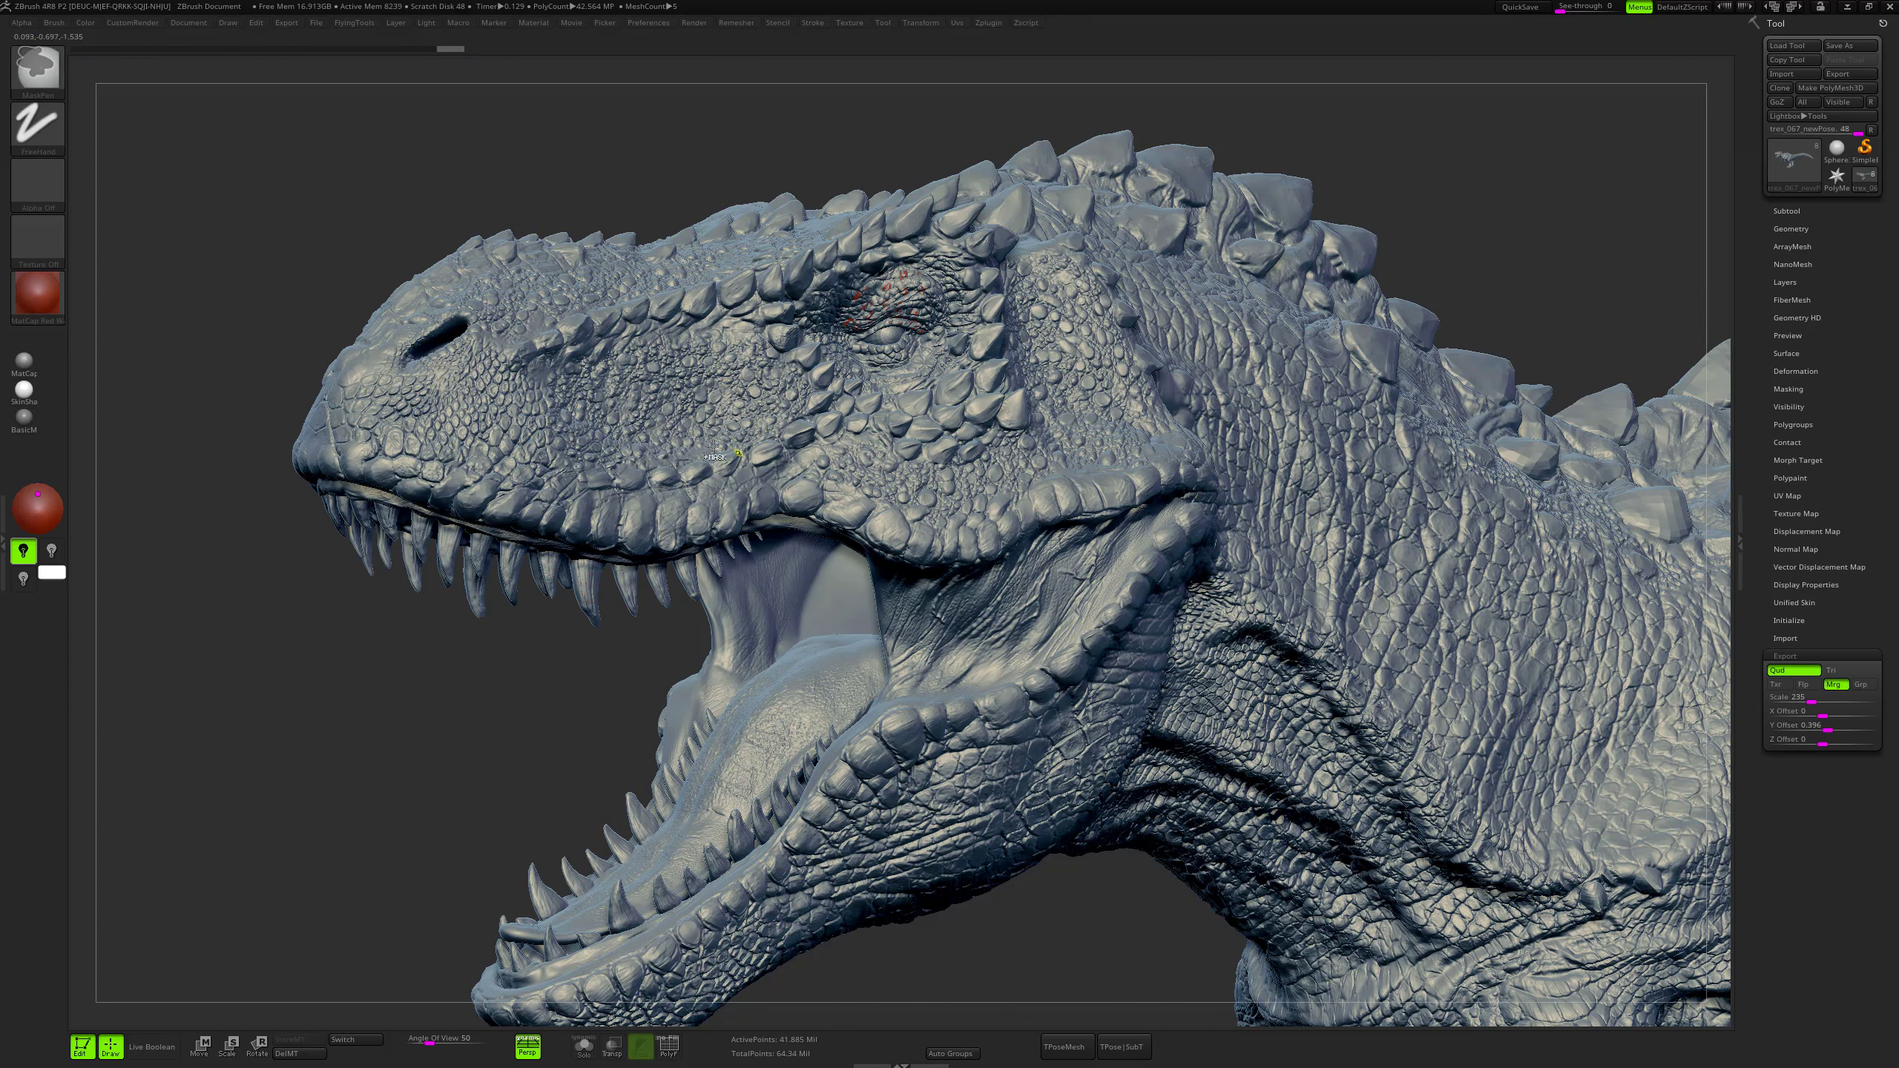
{"action": "key", "text": "s"}
{"action": "mouse_move", "coordinate": [658, 441]}
{"action": "left_mouse_down"}
{"action": "mouse_move", "coordinate": [741, 448]}
{"action": "mouse_move", "coordinate": [691, 479]}
{"action": "left_mouse_up"}
{"action": "key", "text": "s"}
{"action": "right_click_drag", "start_coordinate": [676, 450], "coordinate": [529, 512]}
{"action": "left_click_drag", "start_coordinate": [528, 511], "coordinate": [568, 502]}
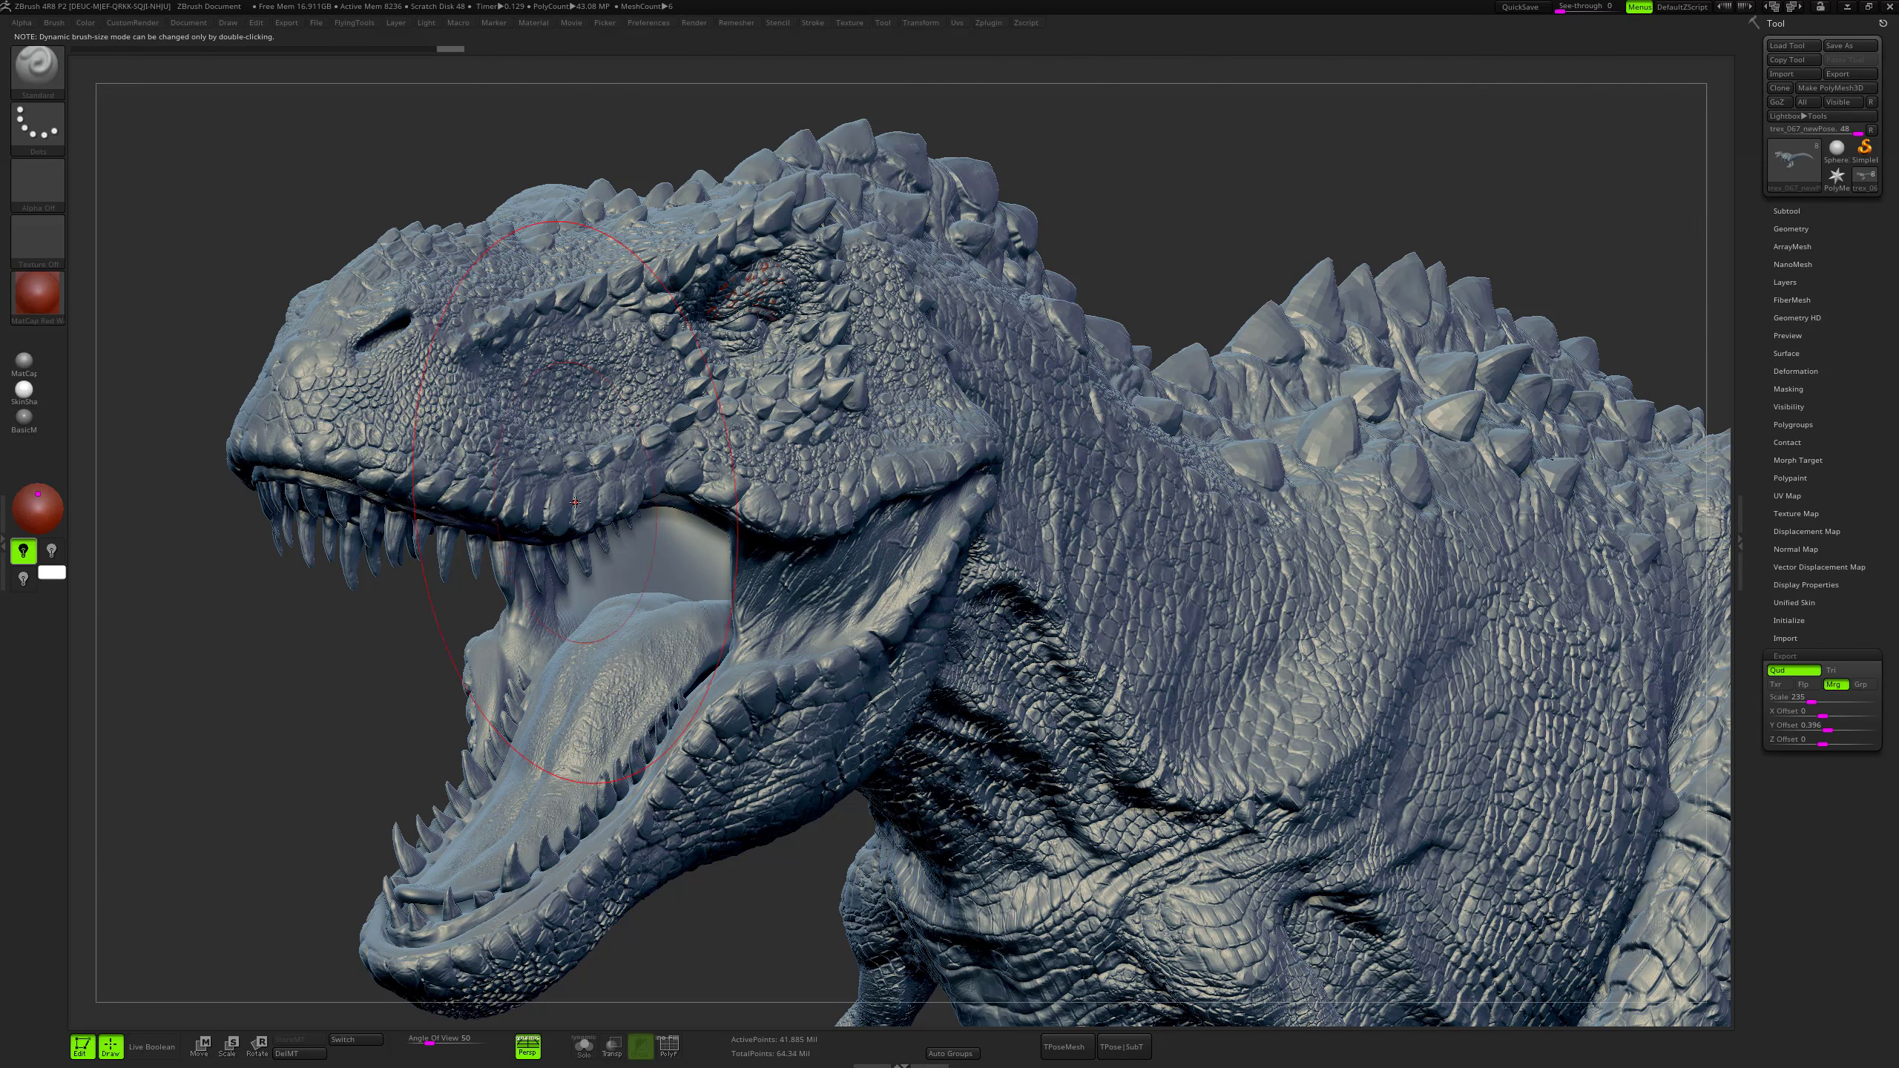
Try reshaping the T-rex's head with a large Move brush stroke and undo the change.
{"action": "key", "text": "space"}
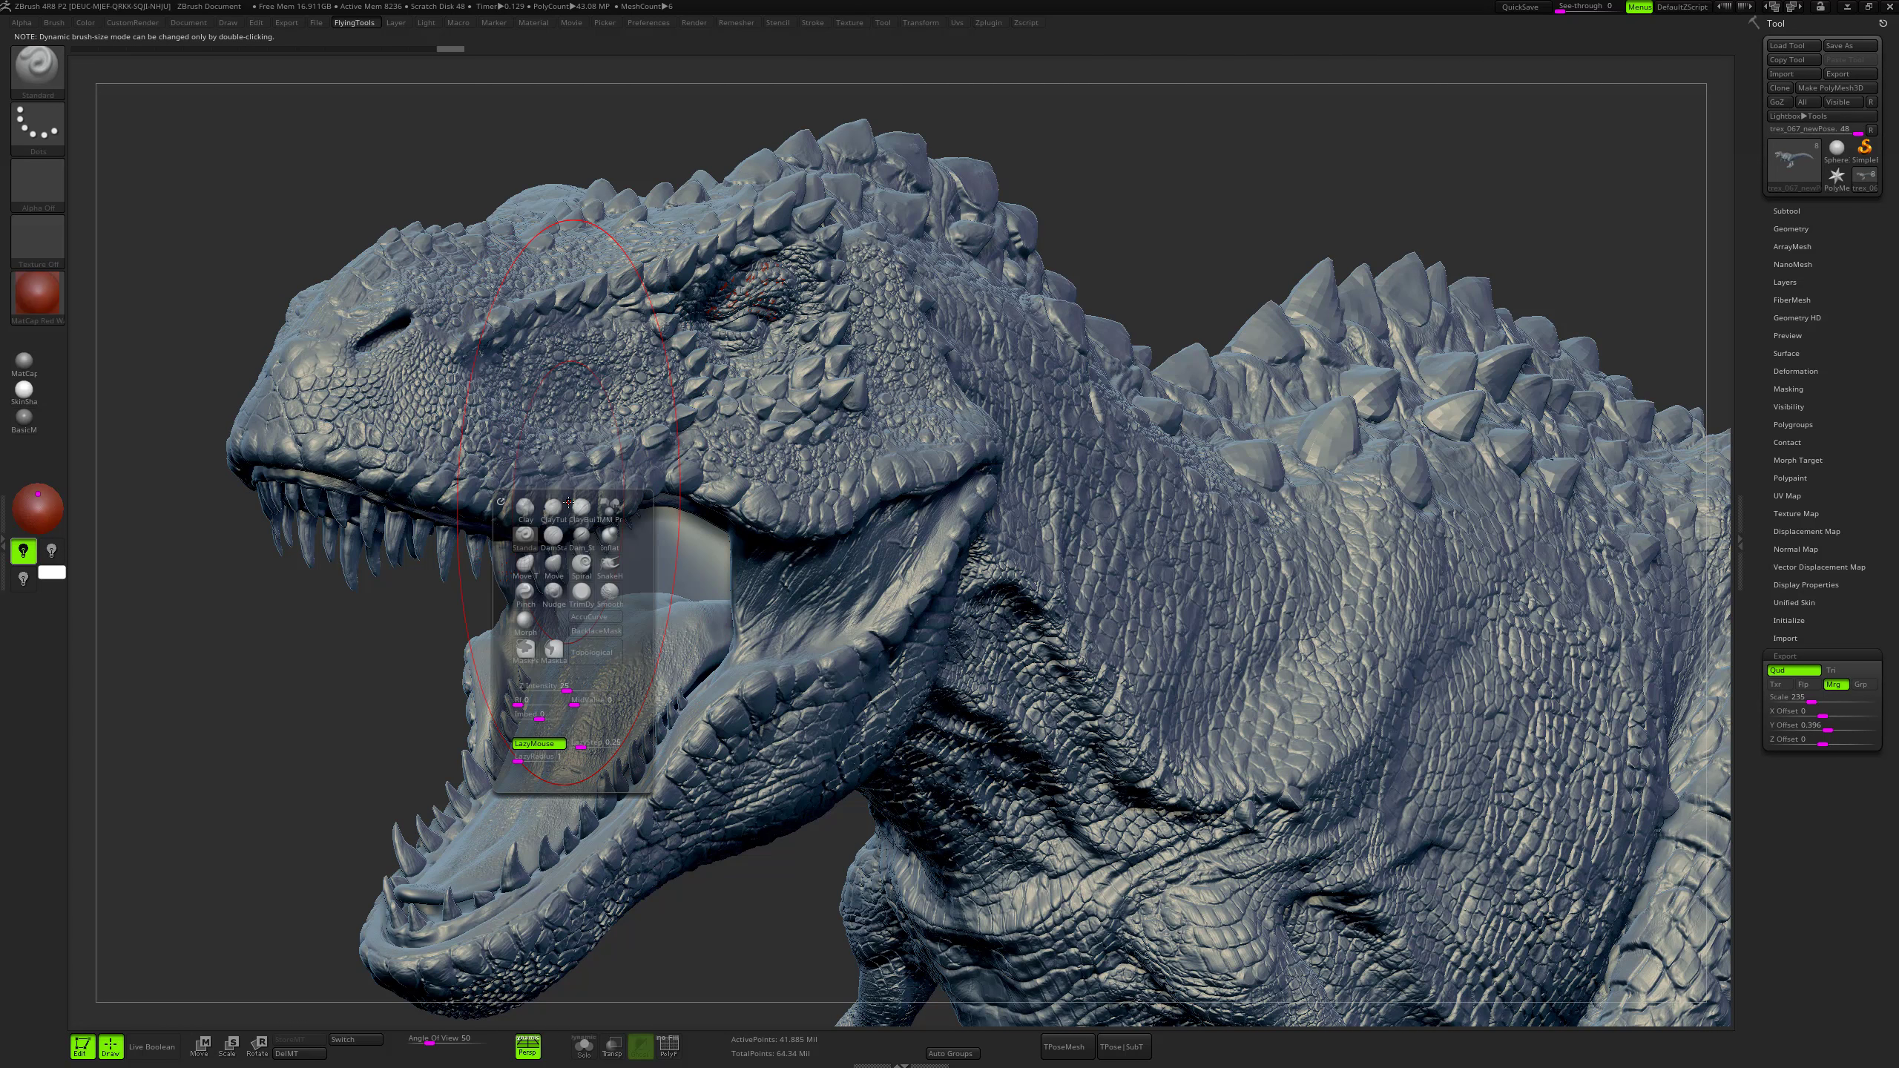
{"action": "left_click", "coordinate": [557, 566]}
{"action": "right_click_drag", "start_coordinate": [581, 471], "coordinate": [750, 530], "text": "alt"}
{"action": "left_click_drag", "start_coordinate": [750, 530], "coordinate": [750, 558]}
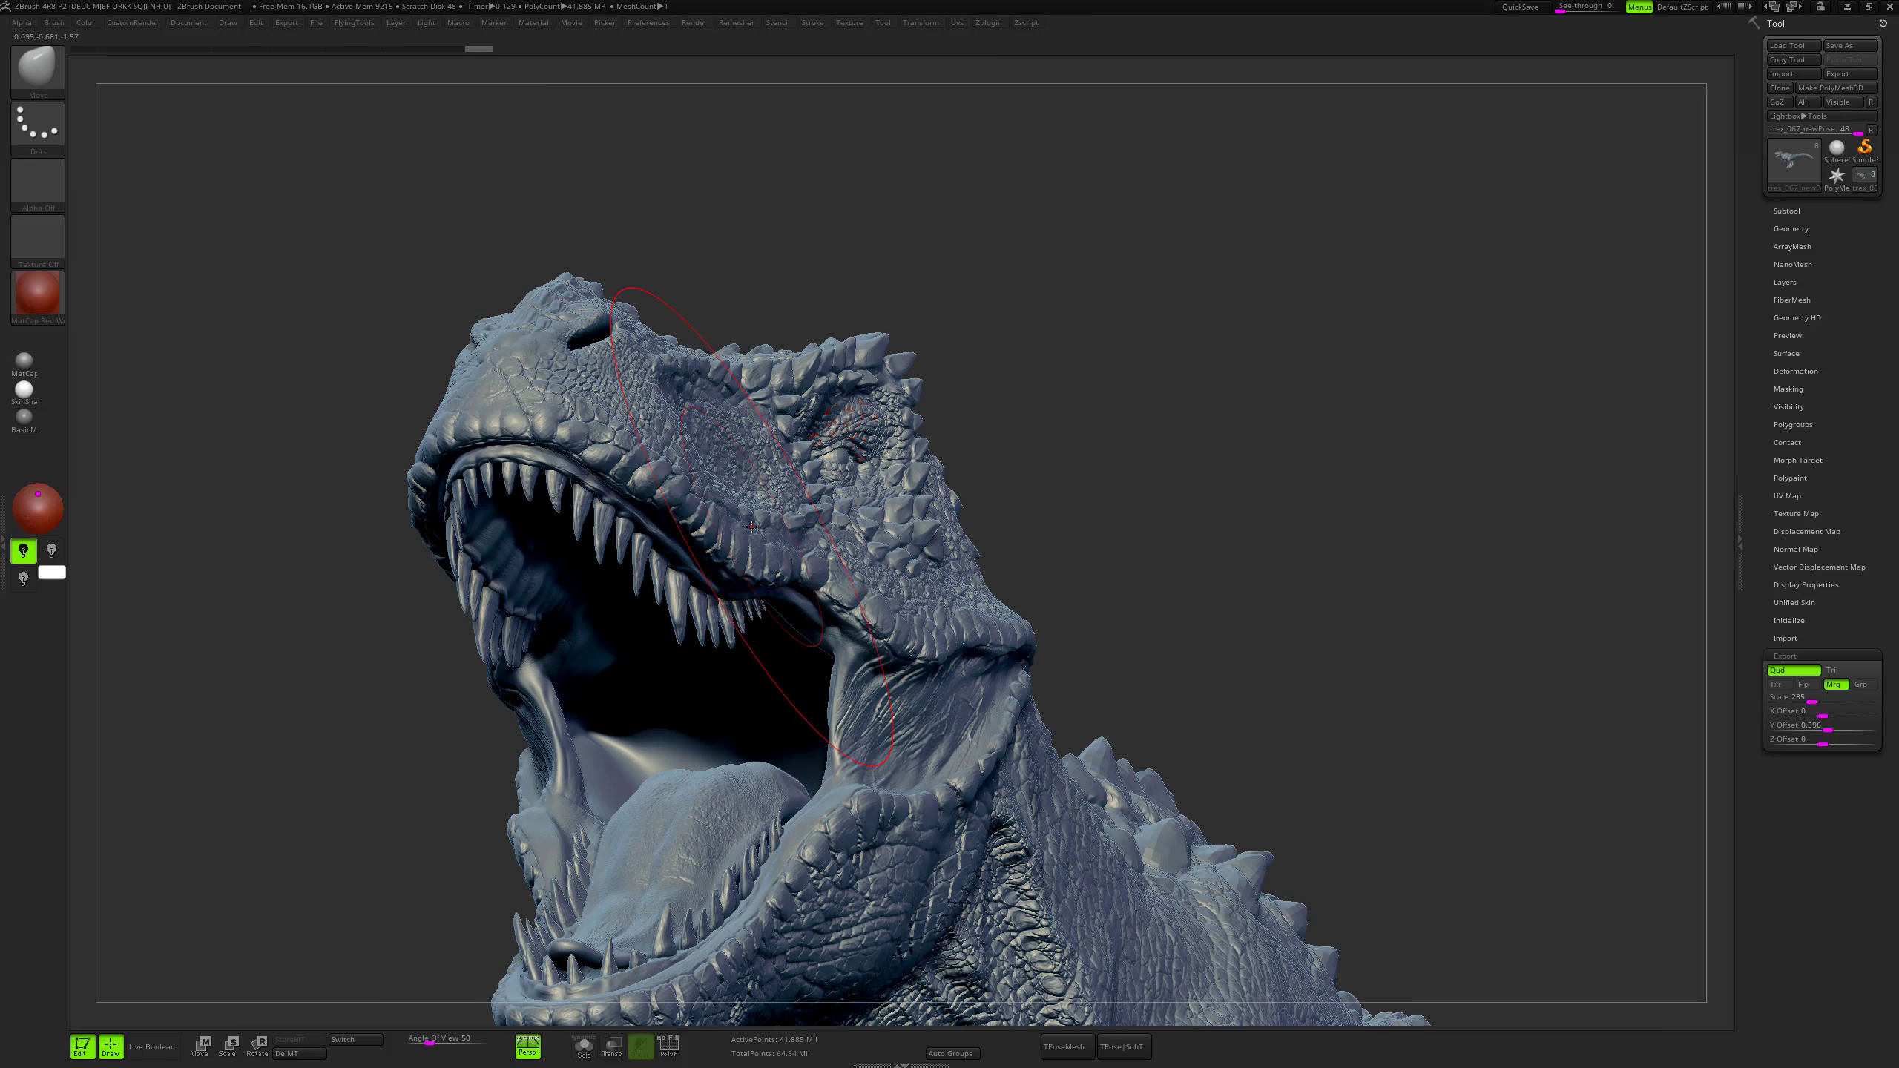
{"action": "key", "text": "shift+d"}
{"action": "left_click_drag", "start_coordinate": [735, 554], "coordinate": [786, 549]}
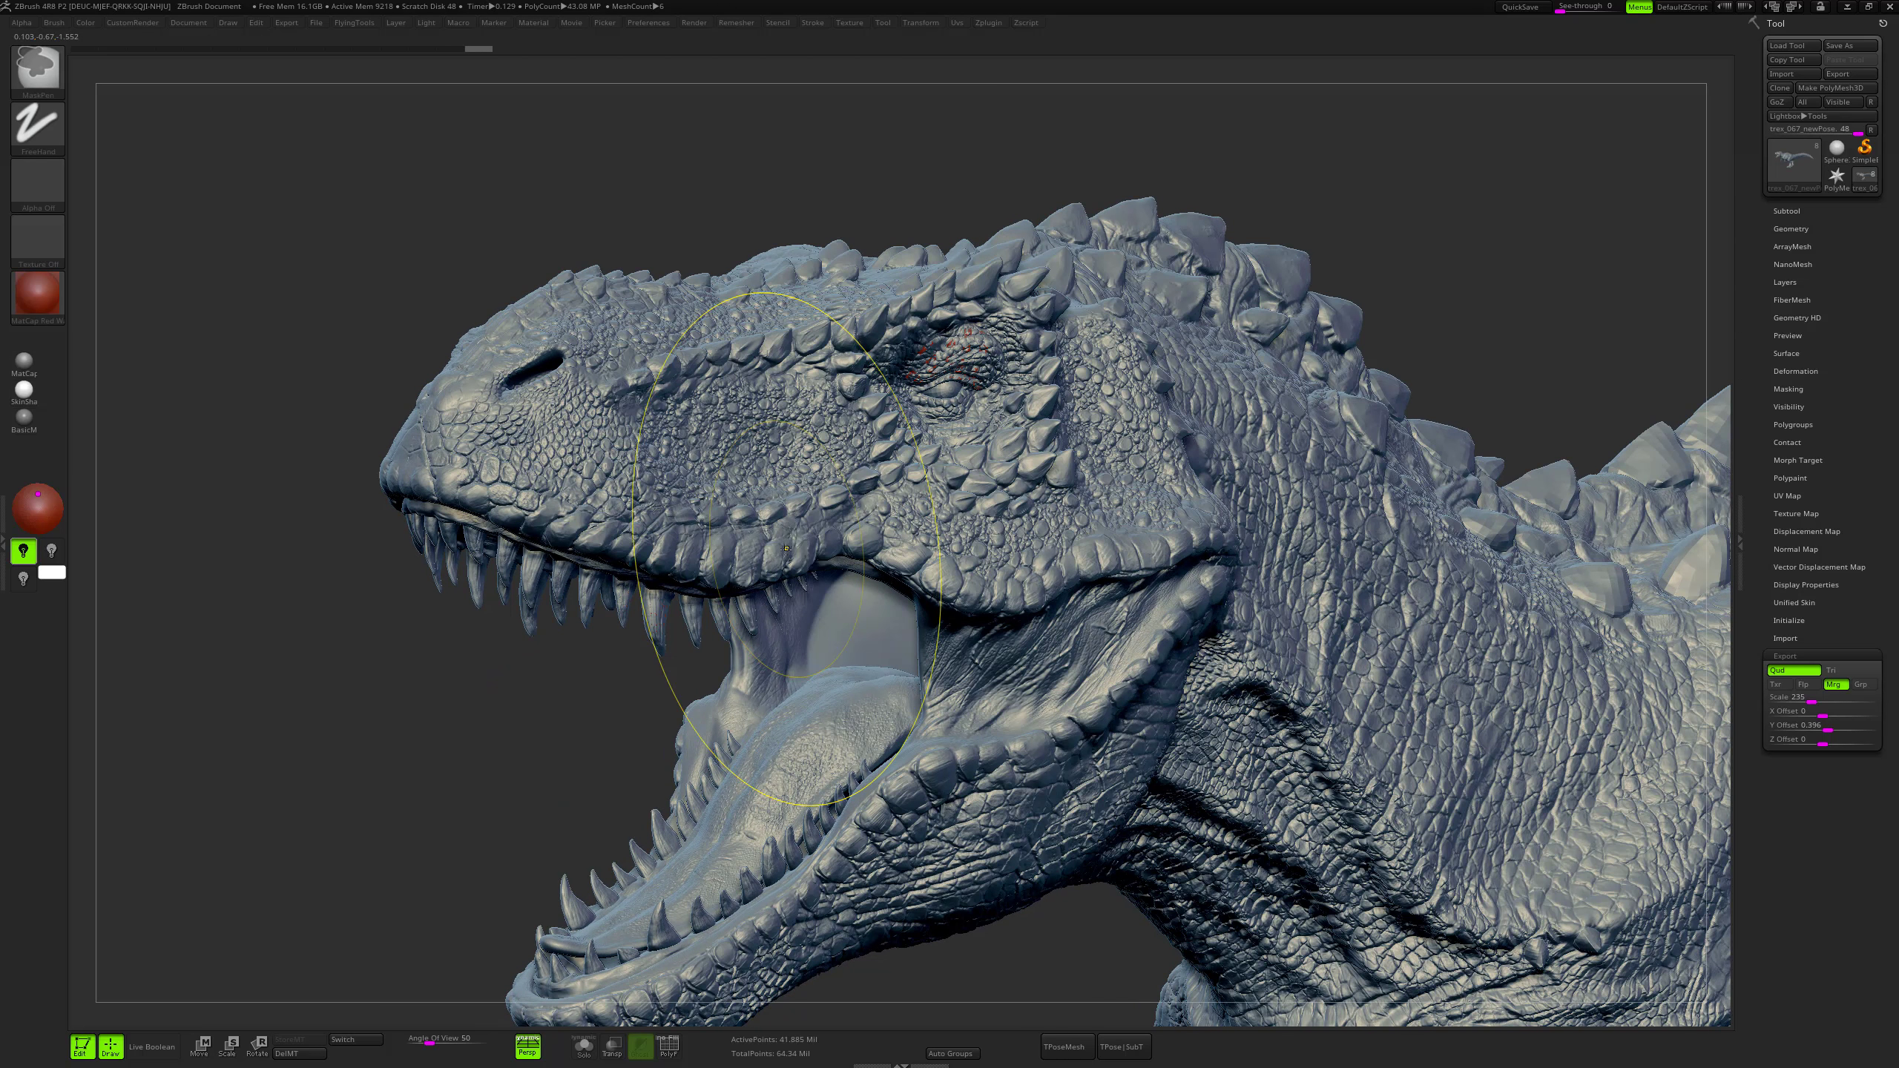
{"action": "key", "text": "ctrl"}
{"action": "key", "text": "ctrl+z"}
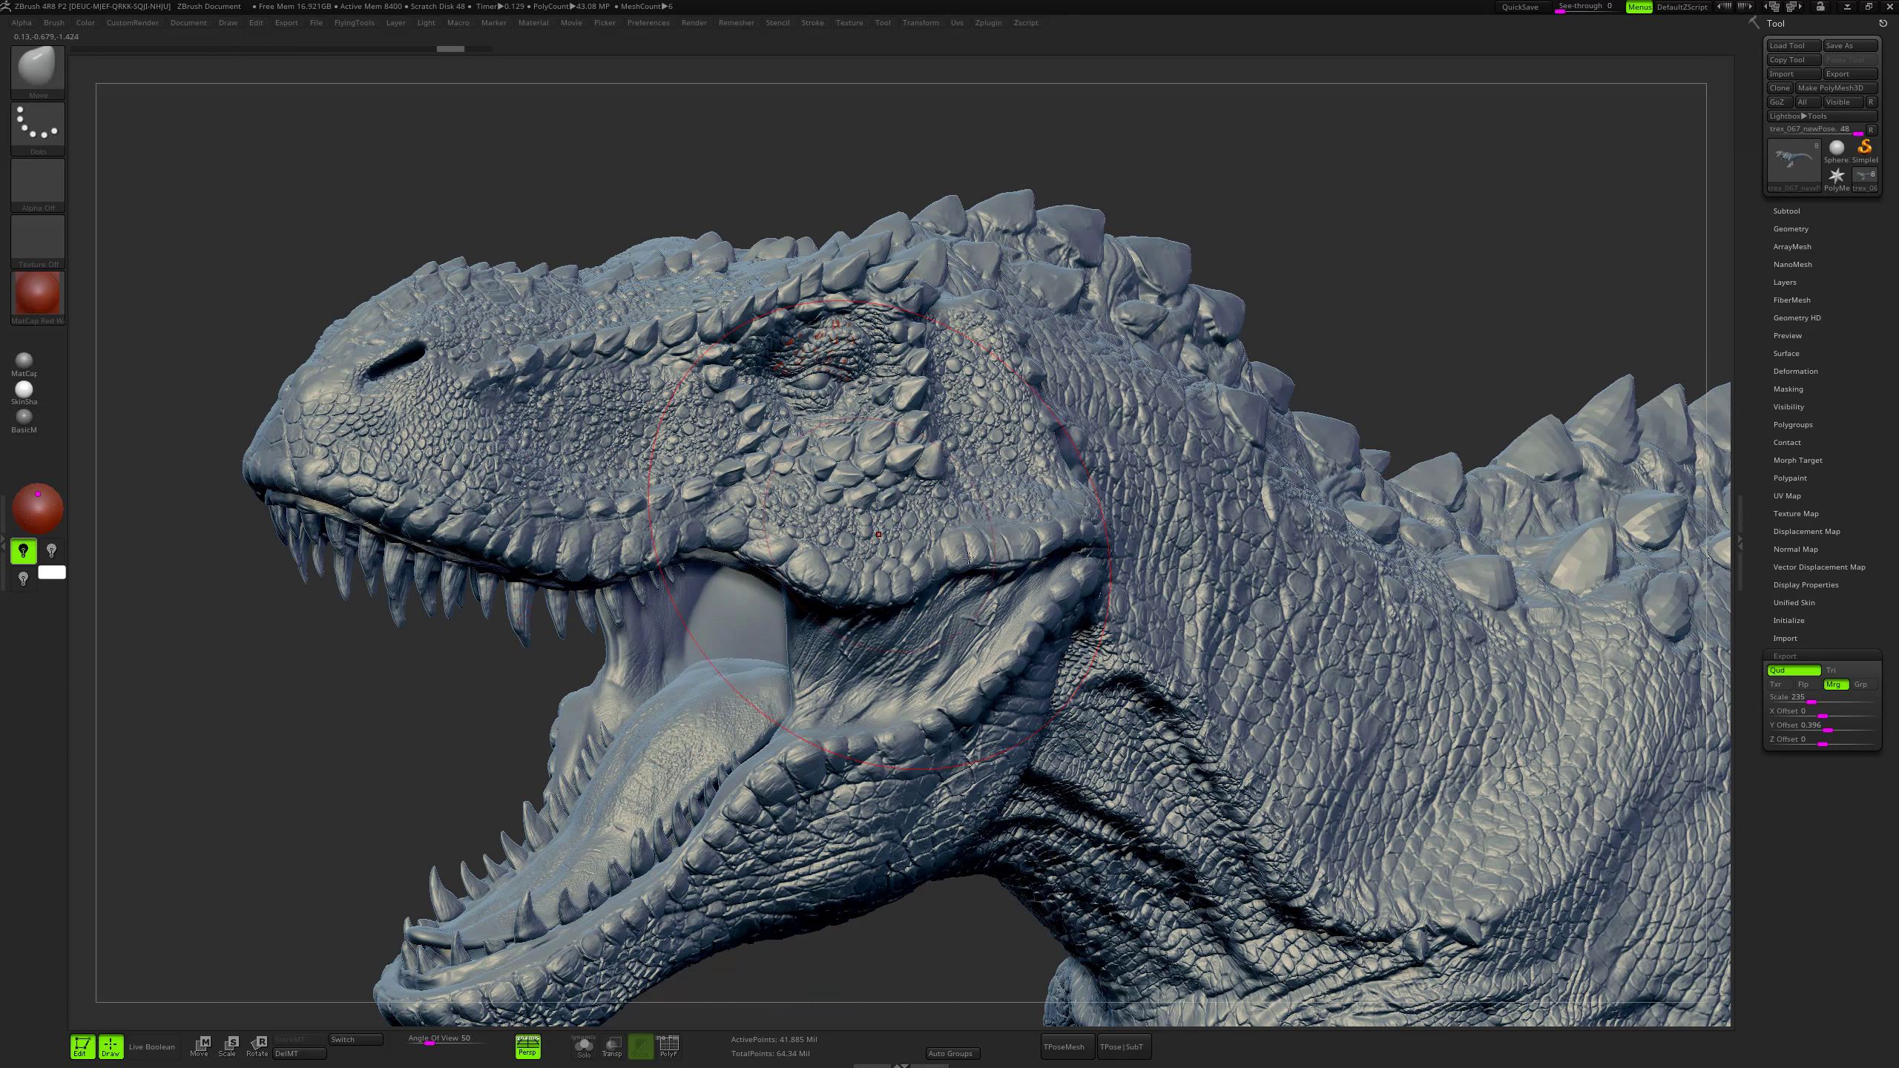
Examine the full T-rex body with all its sculpted detail from the side.
{"action": "right_click_drag", "start_coordinate": [1189, 608], "coordinate": [1562, 927], "text": "ctrl"}
{"action": "right_click_drag", "start_coordinate": [1664, 880], "coordinate": [1025, 588], "text": "alt"}
{"action": "key", "text": "s"}
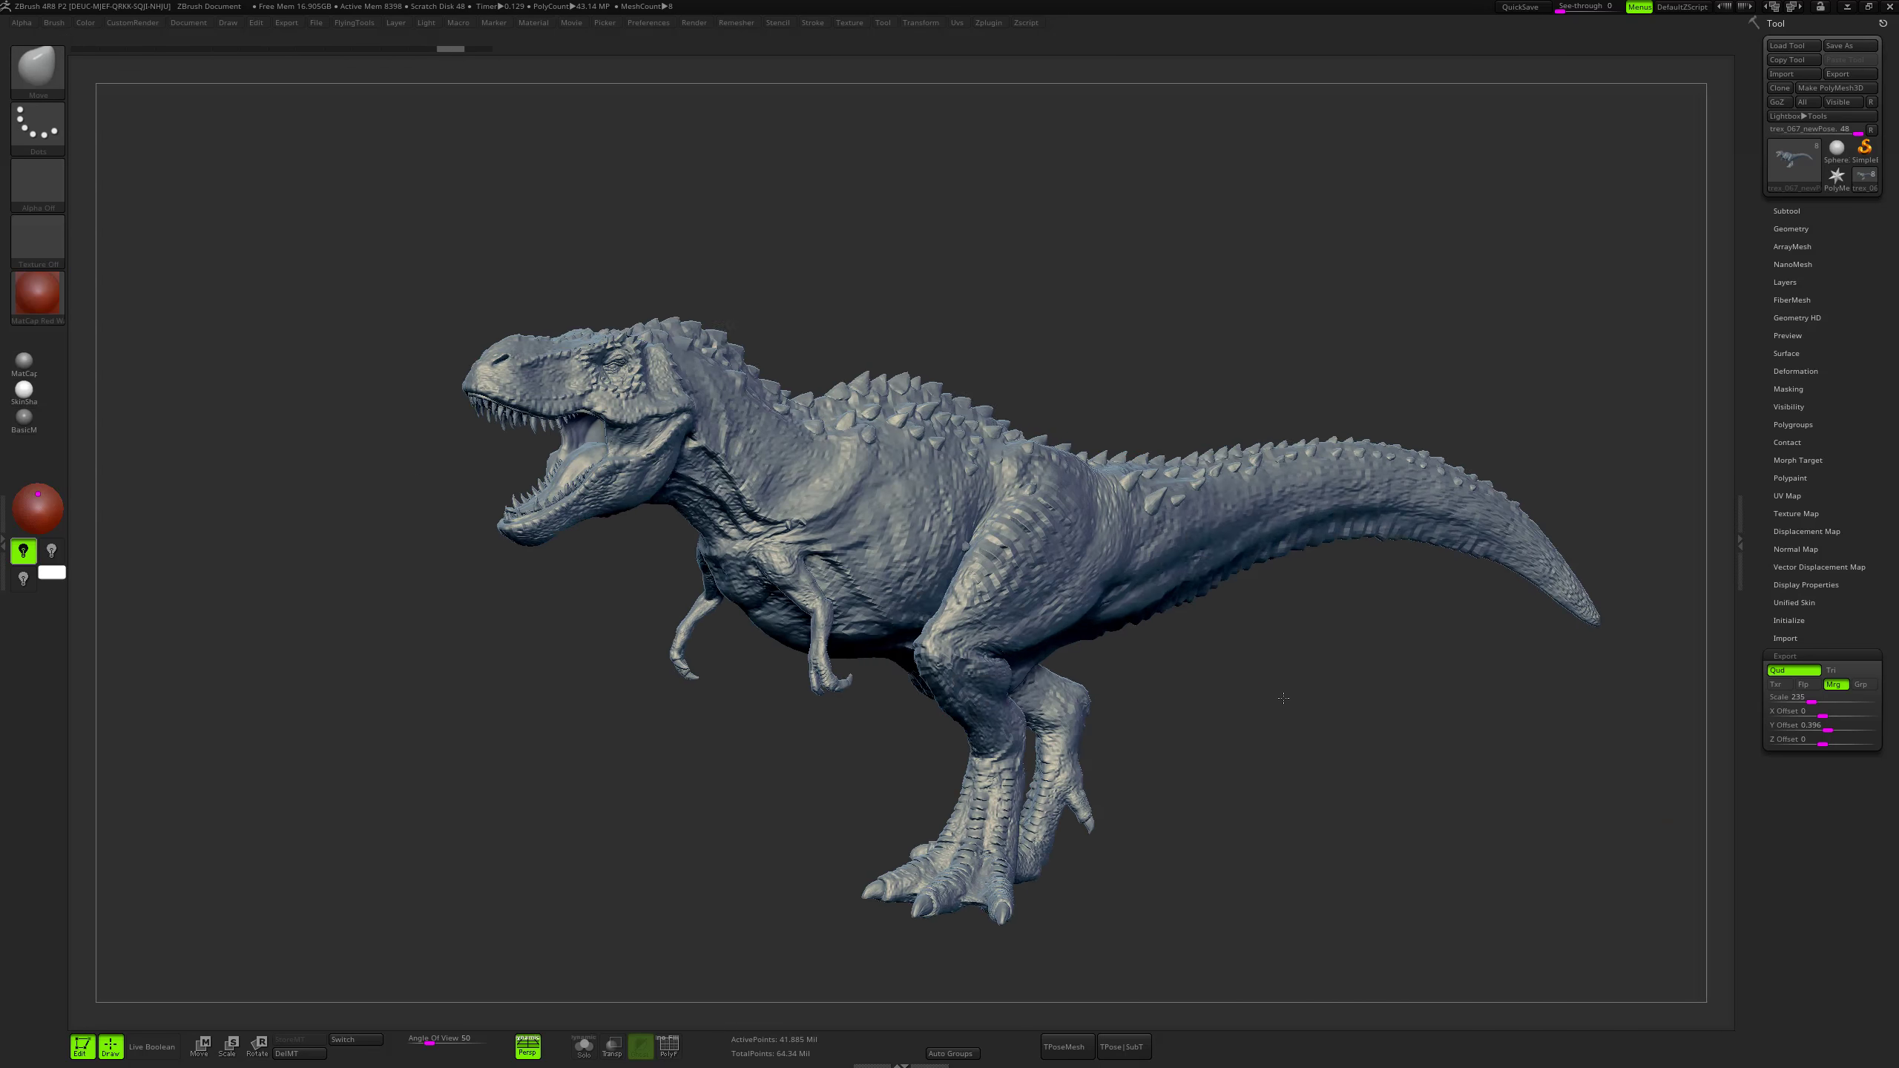
{"action": "left_click_drag", "start_coordinate": [1284, 698], "coordinate": [1365, 665]}
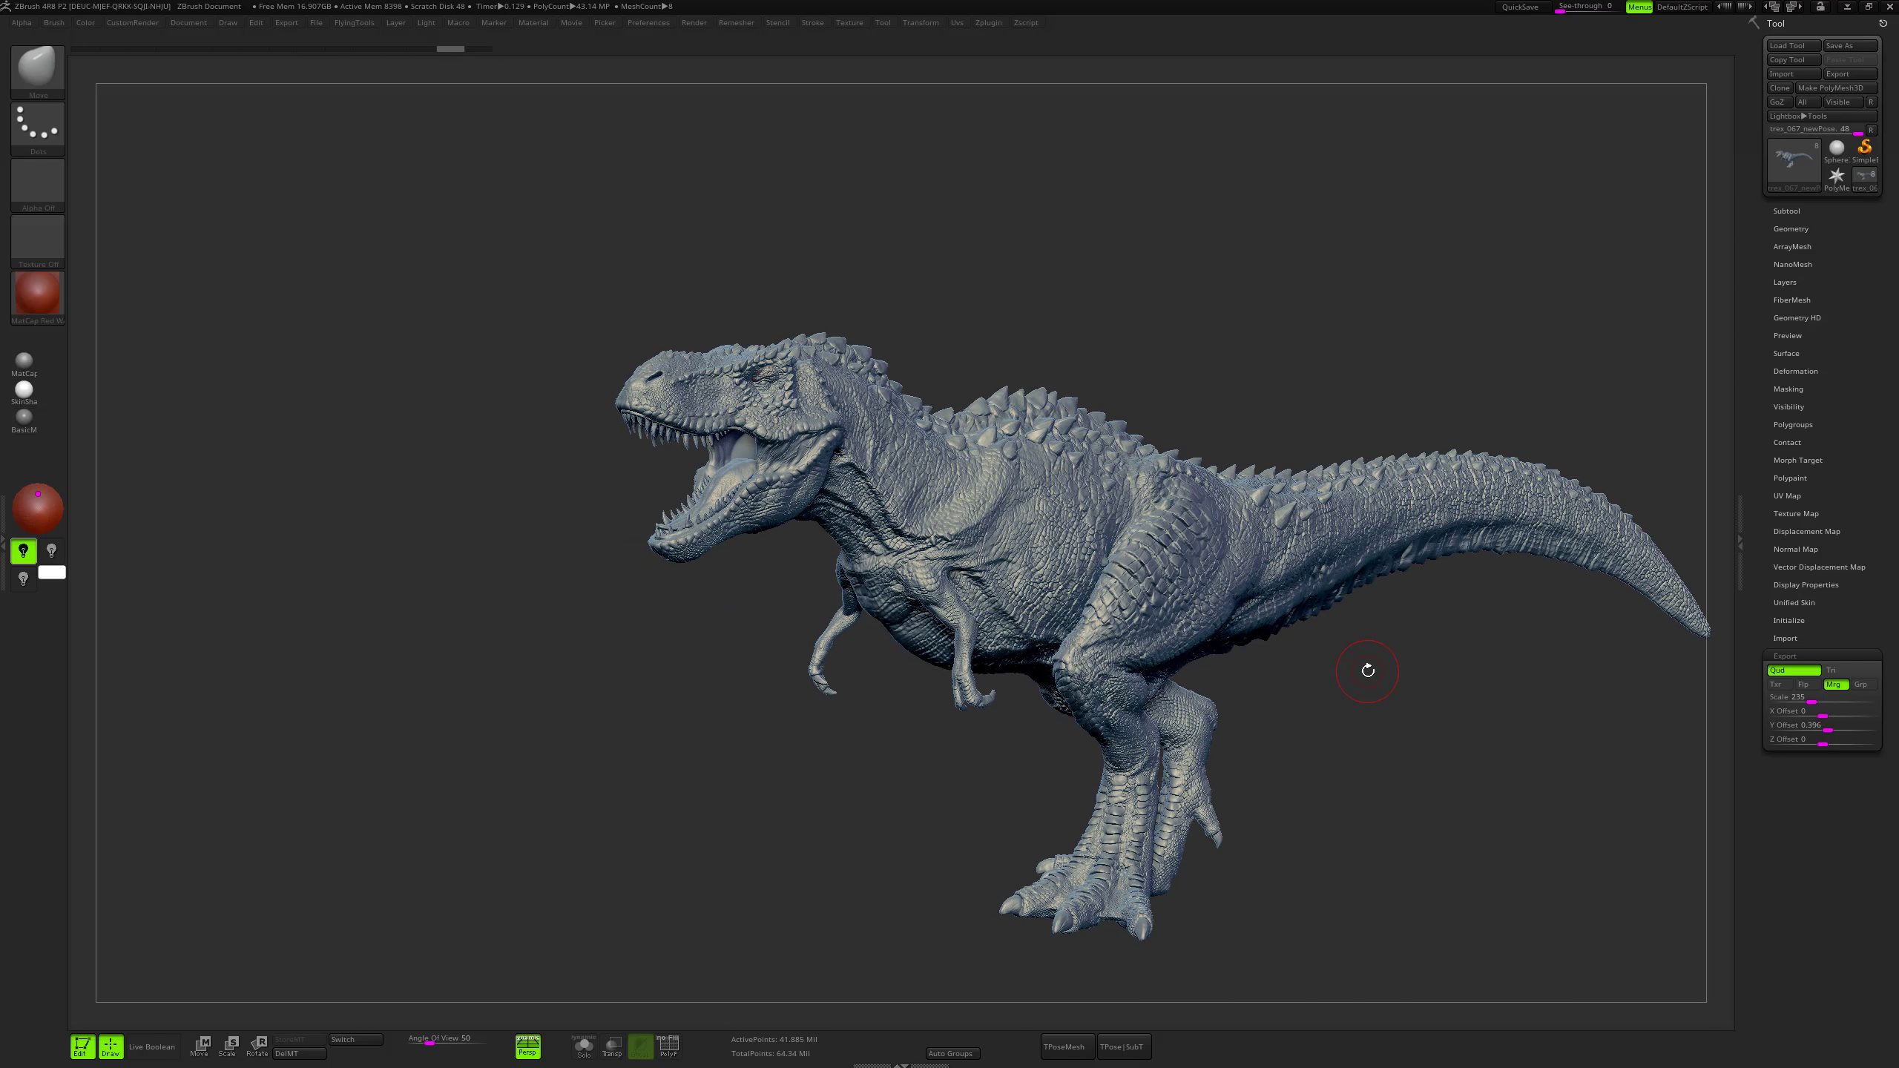
{"action": "left_click_drag", "start_coordinate": [1399, 691], "coordinate": [1184, 660]}
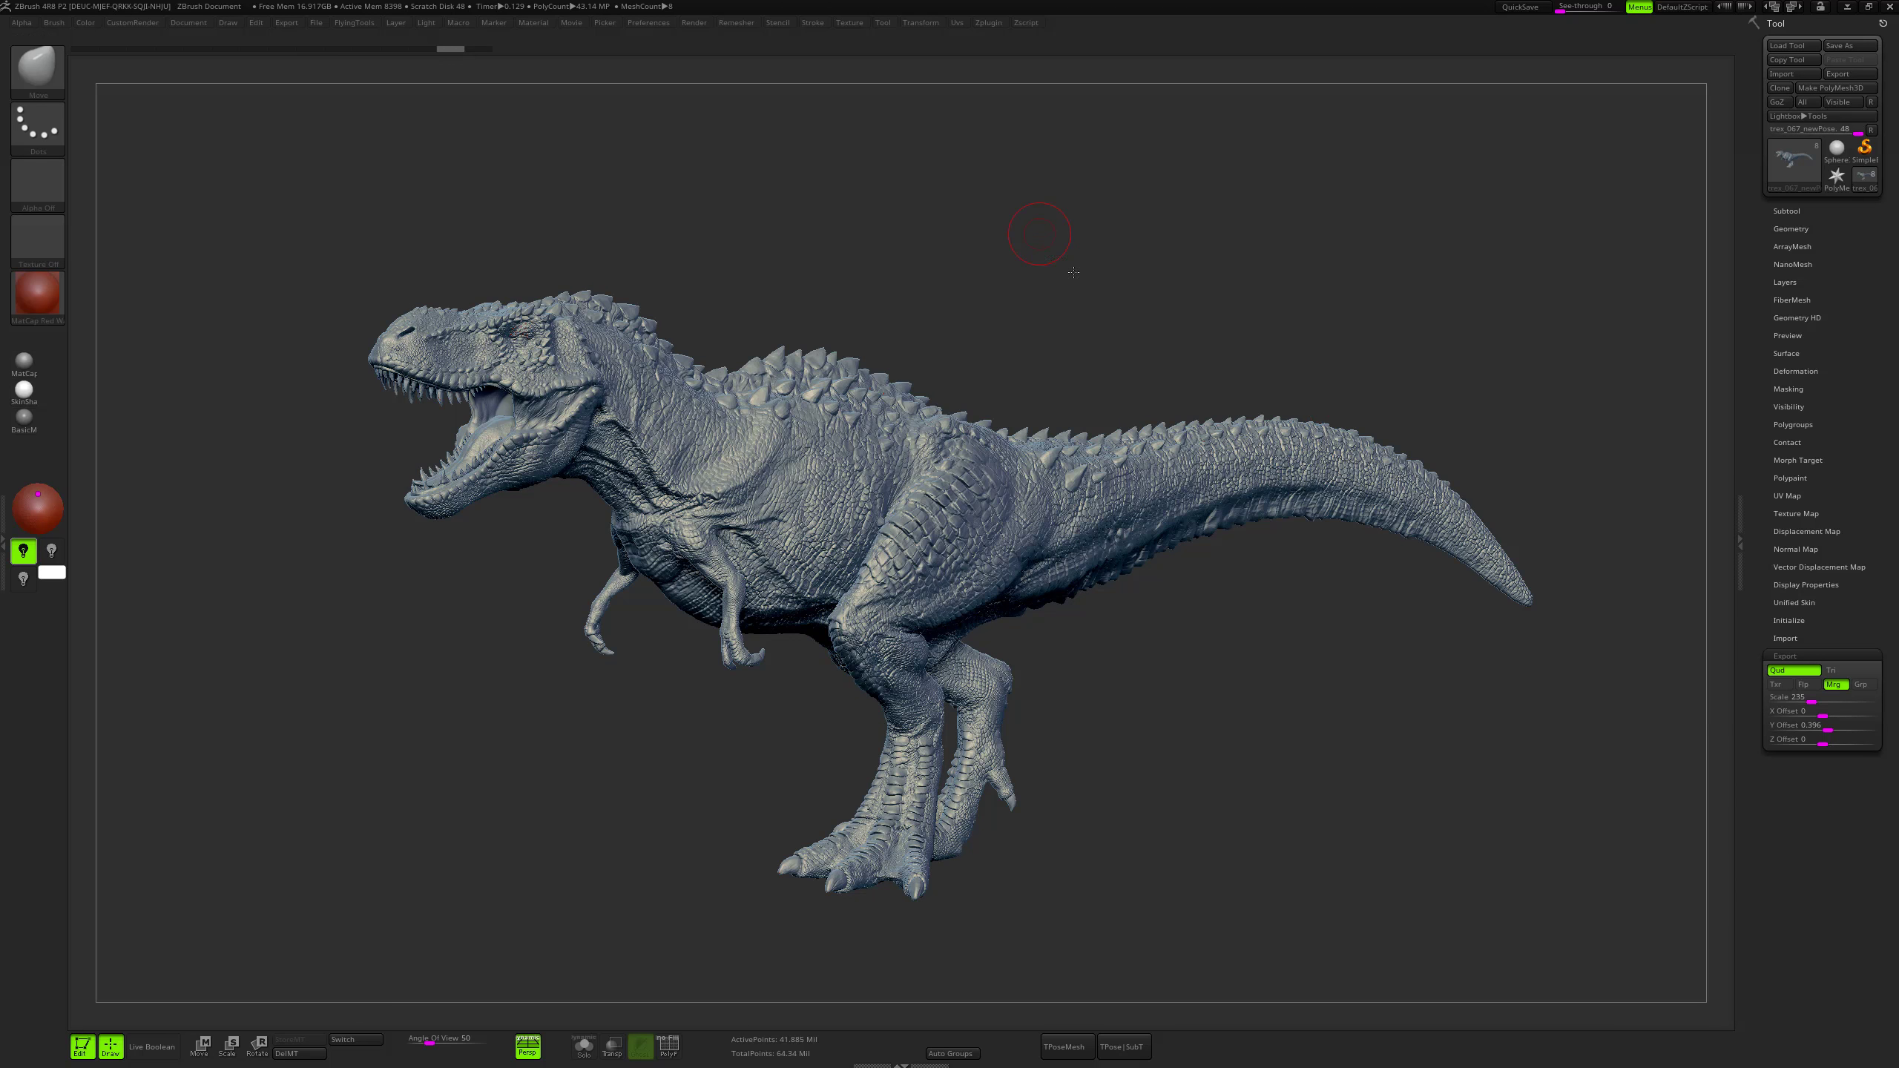
{"action": "left_click_drag", "start_coordinate": [1043, 241], "coordinate": [1107, 284], "text": "alt"}
Open the Multi Map Exporter settings and set the map size to 4096.
{"action": "left_click", "coordinate": [989, 23]}
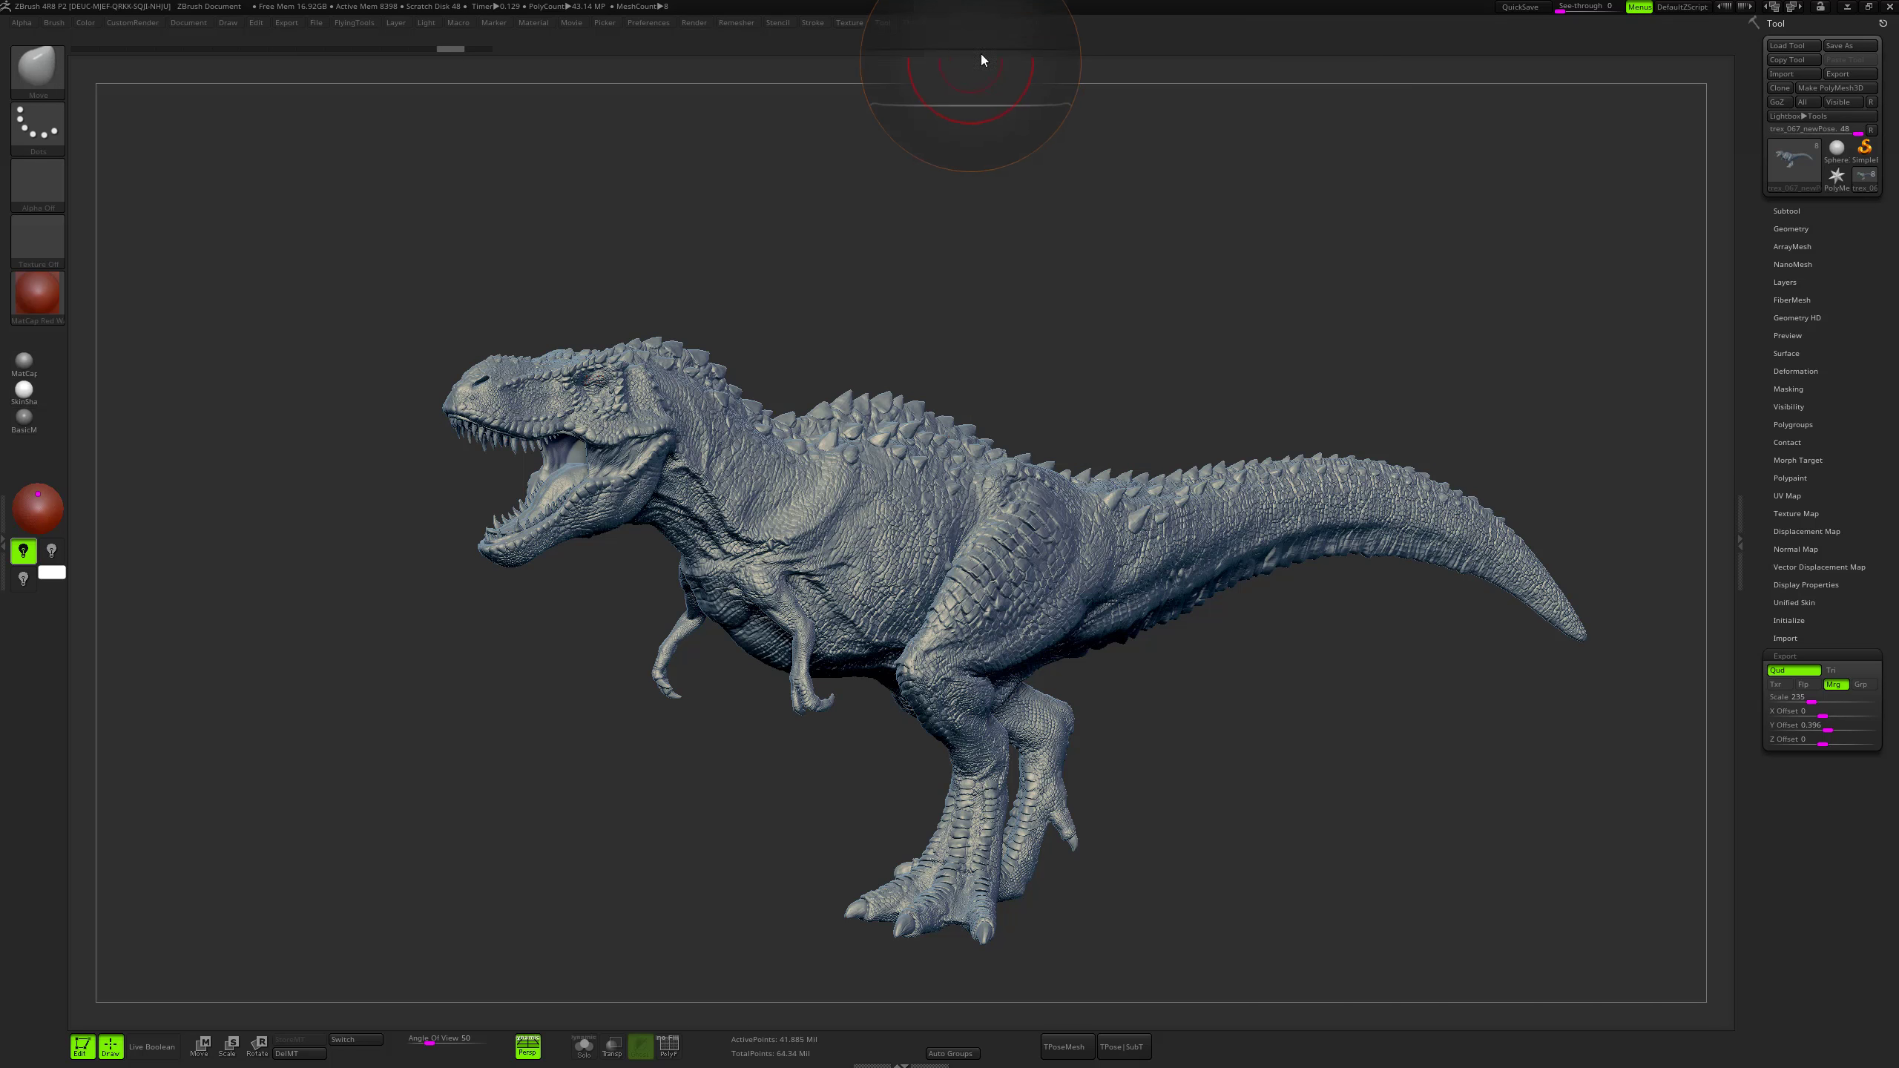
{"action": "left_click", "coordinate": [994, 22]}
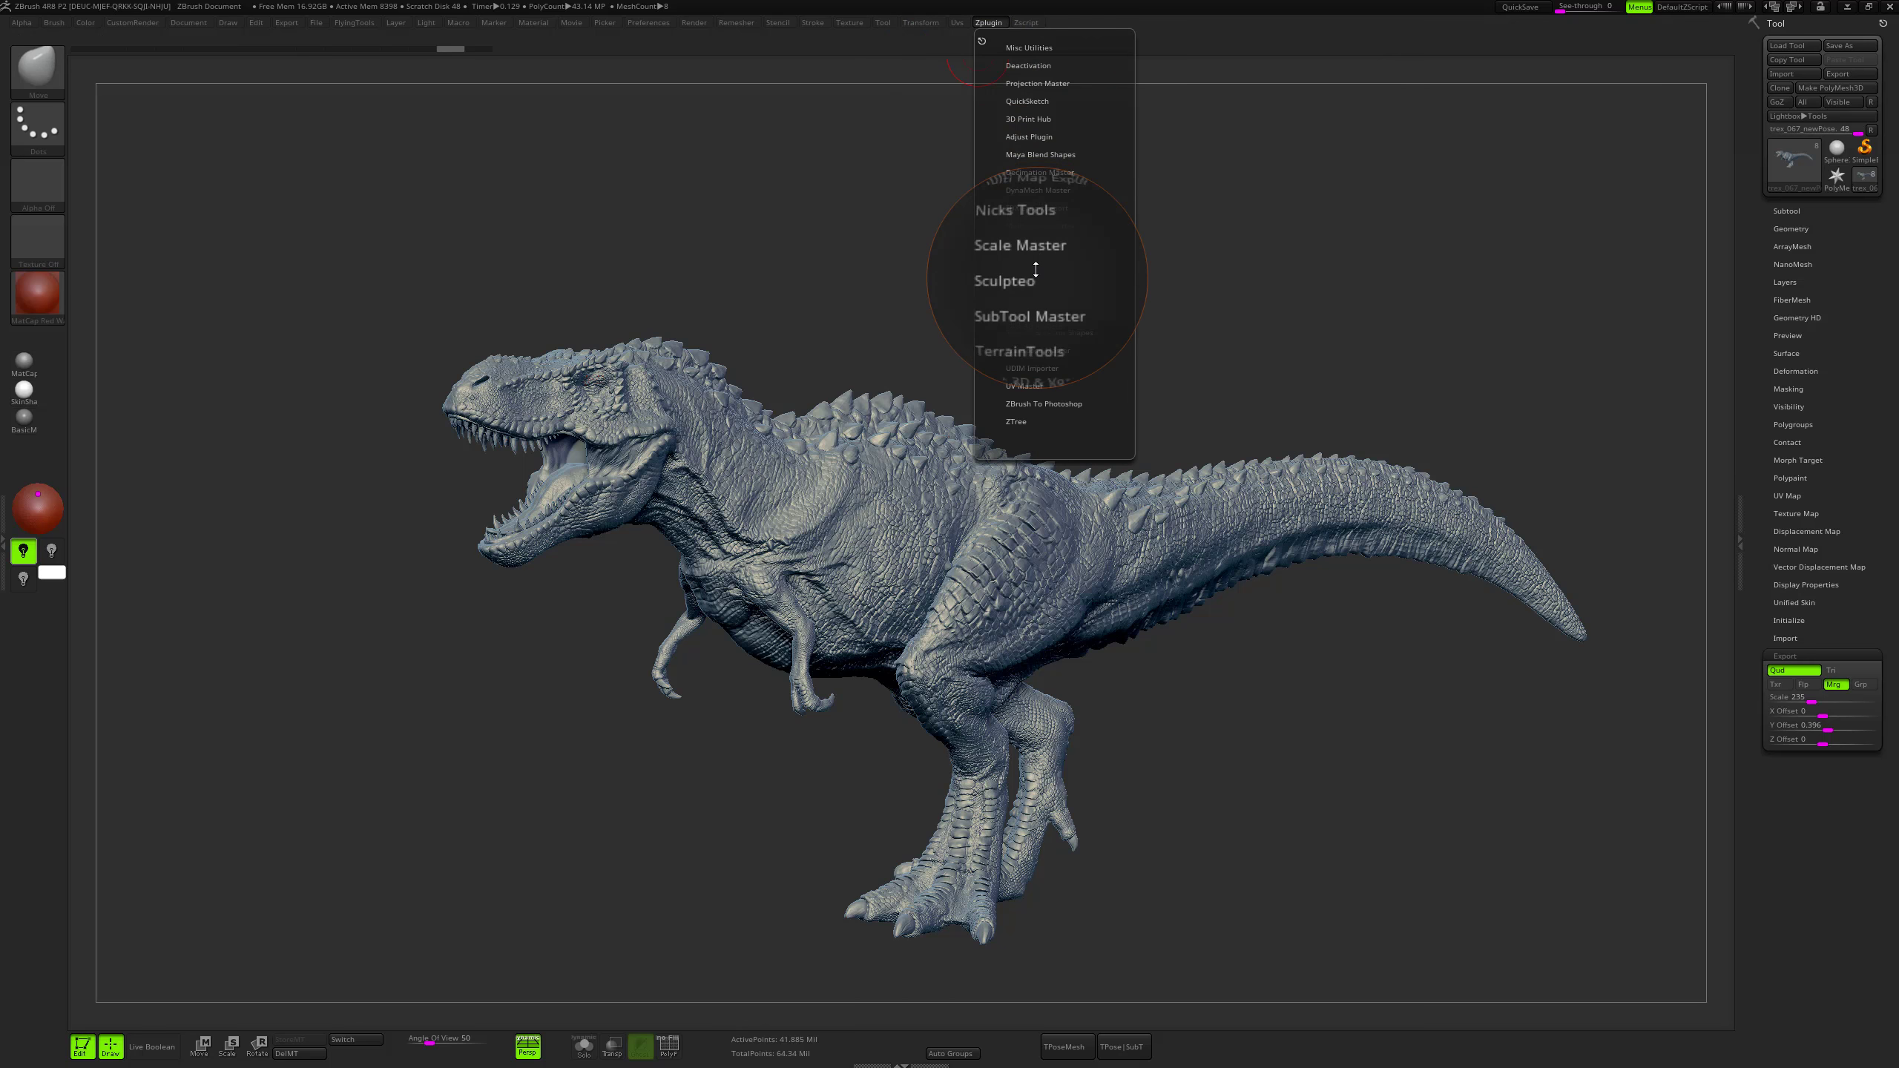
{"action": "left_click", "coordinate": [1035, 225]}
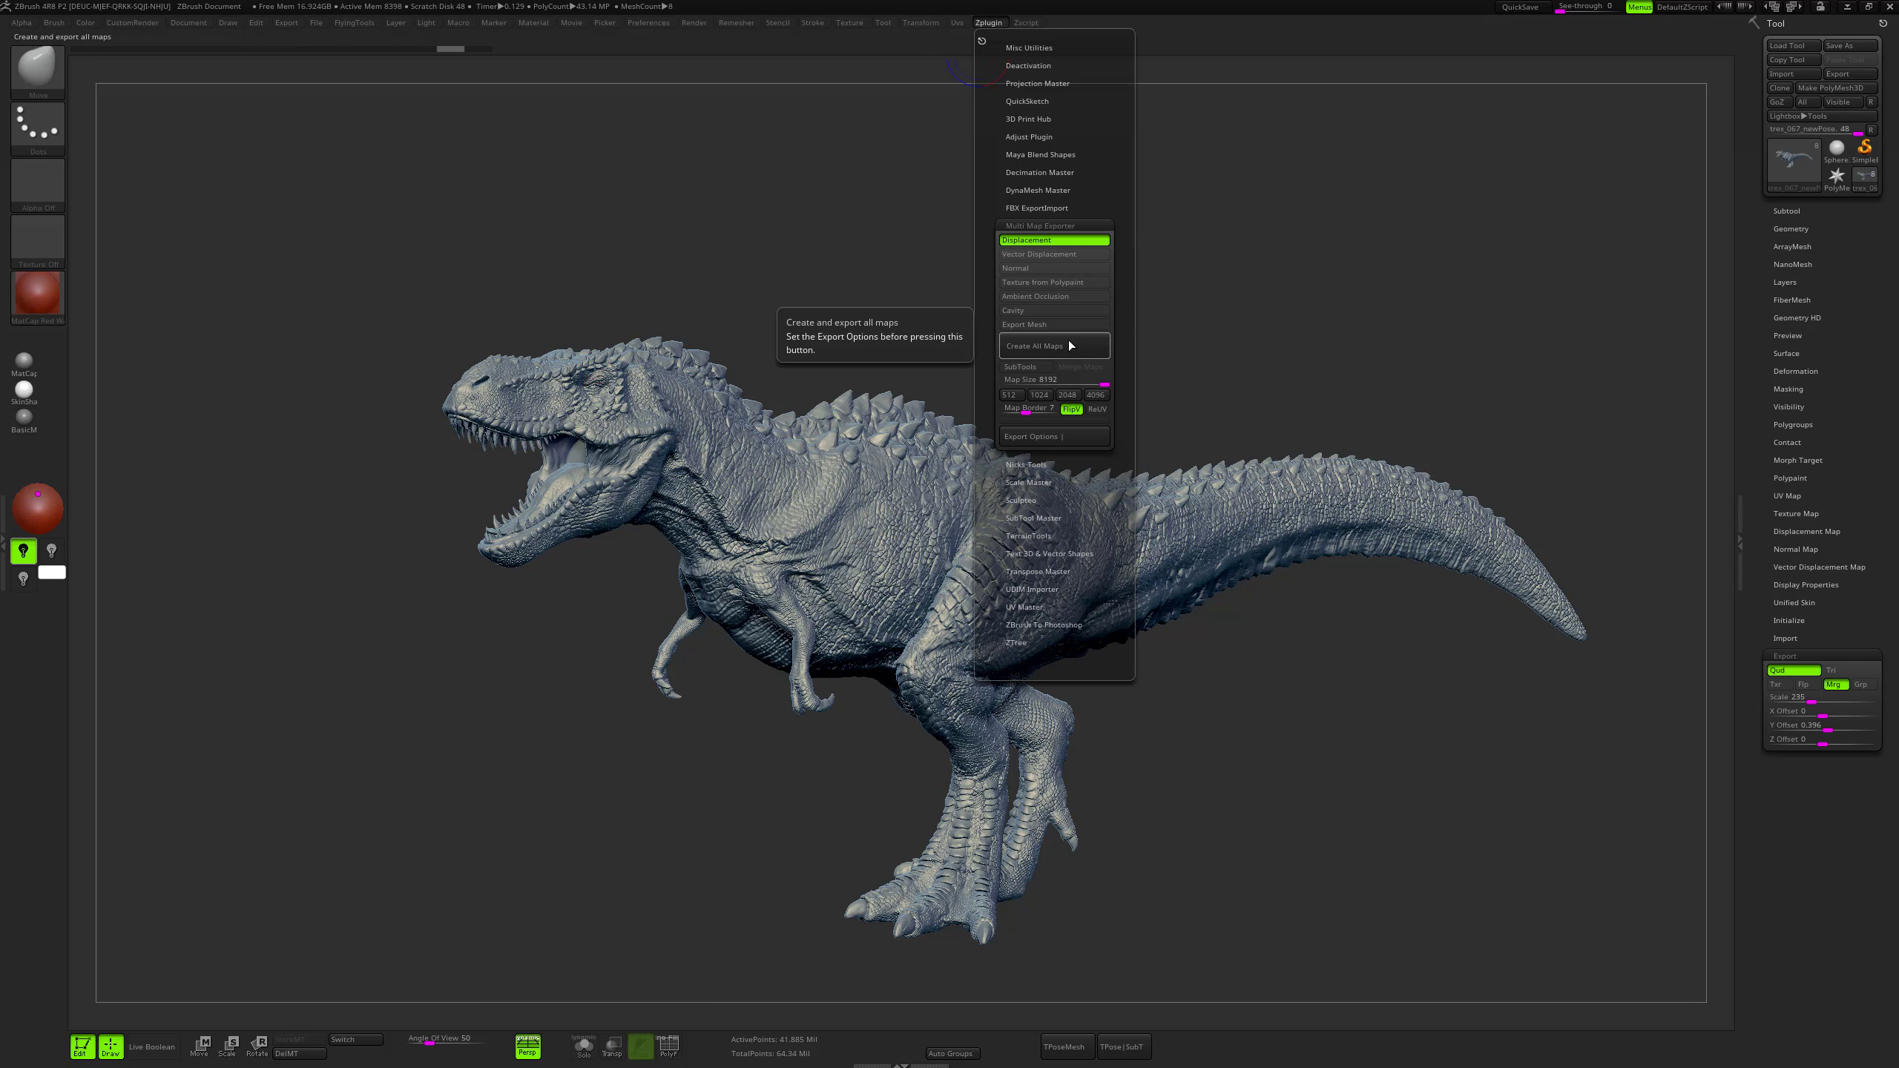
{"action": "left_click", "coordinate": [1105, 393]}
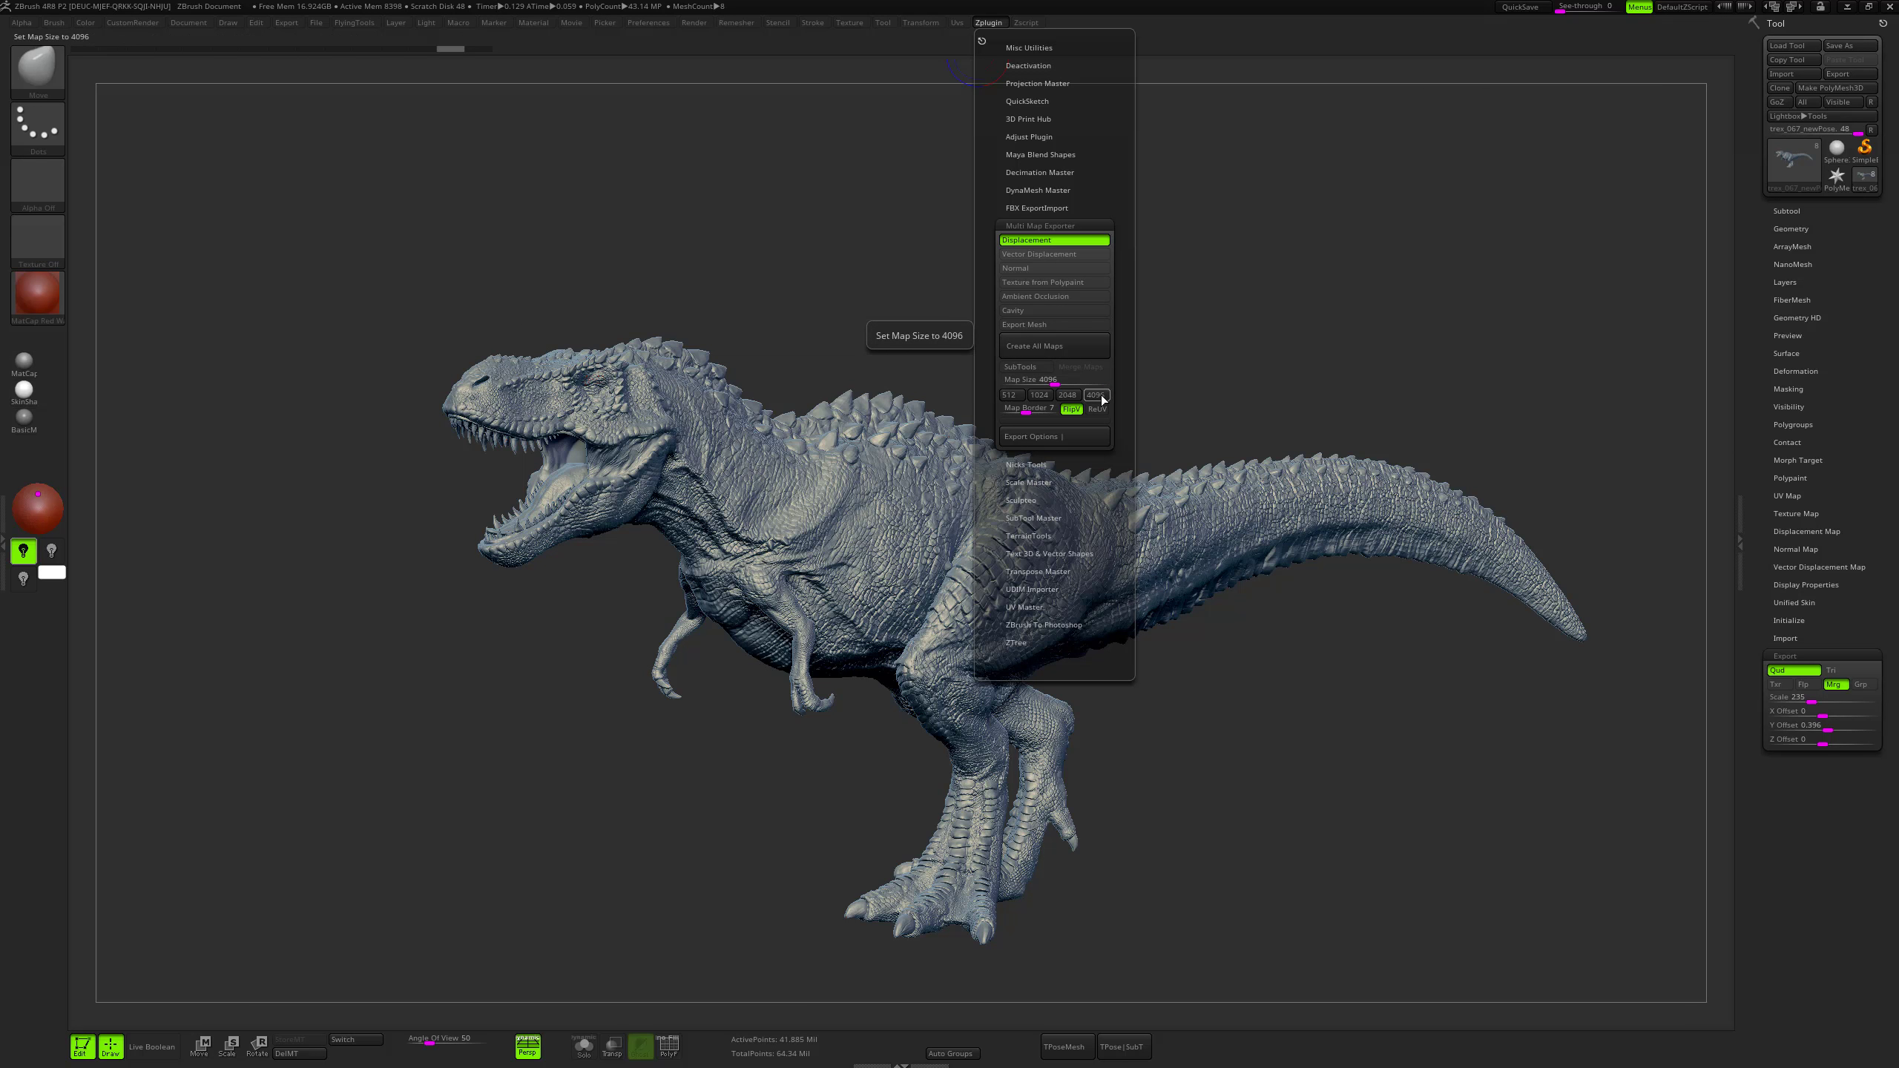
Open the displacement map export options, keep SubDiv level 1, and try DPSubPix at 1 before returning it to 0.
{"action": "left_click", "coordinate": [1079, 436]}
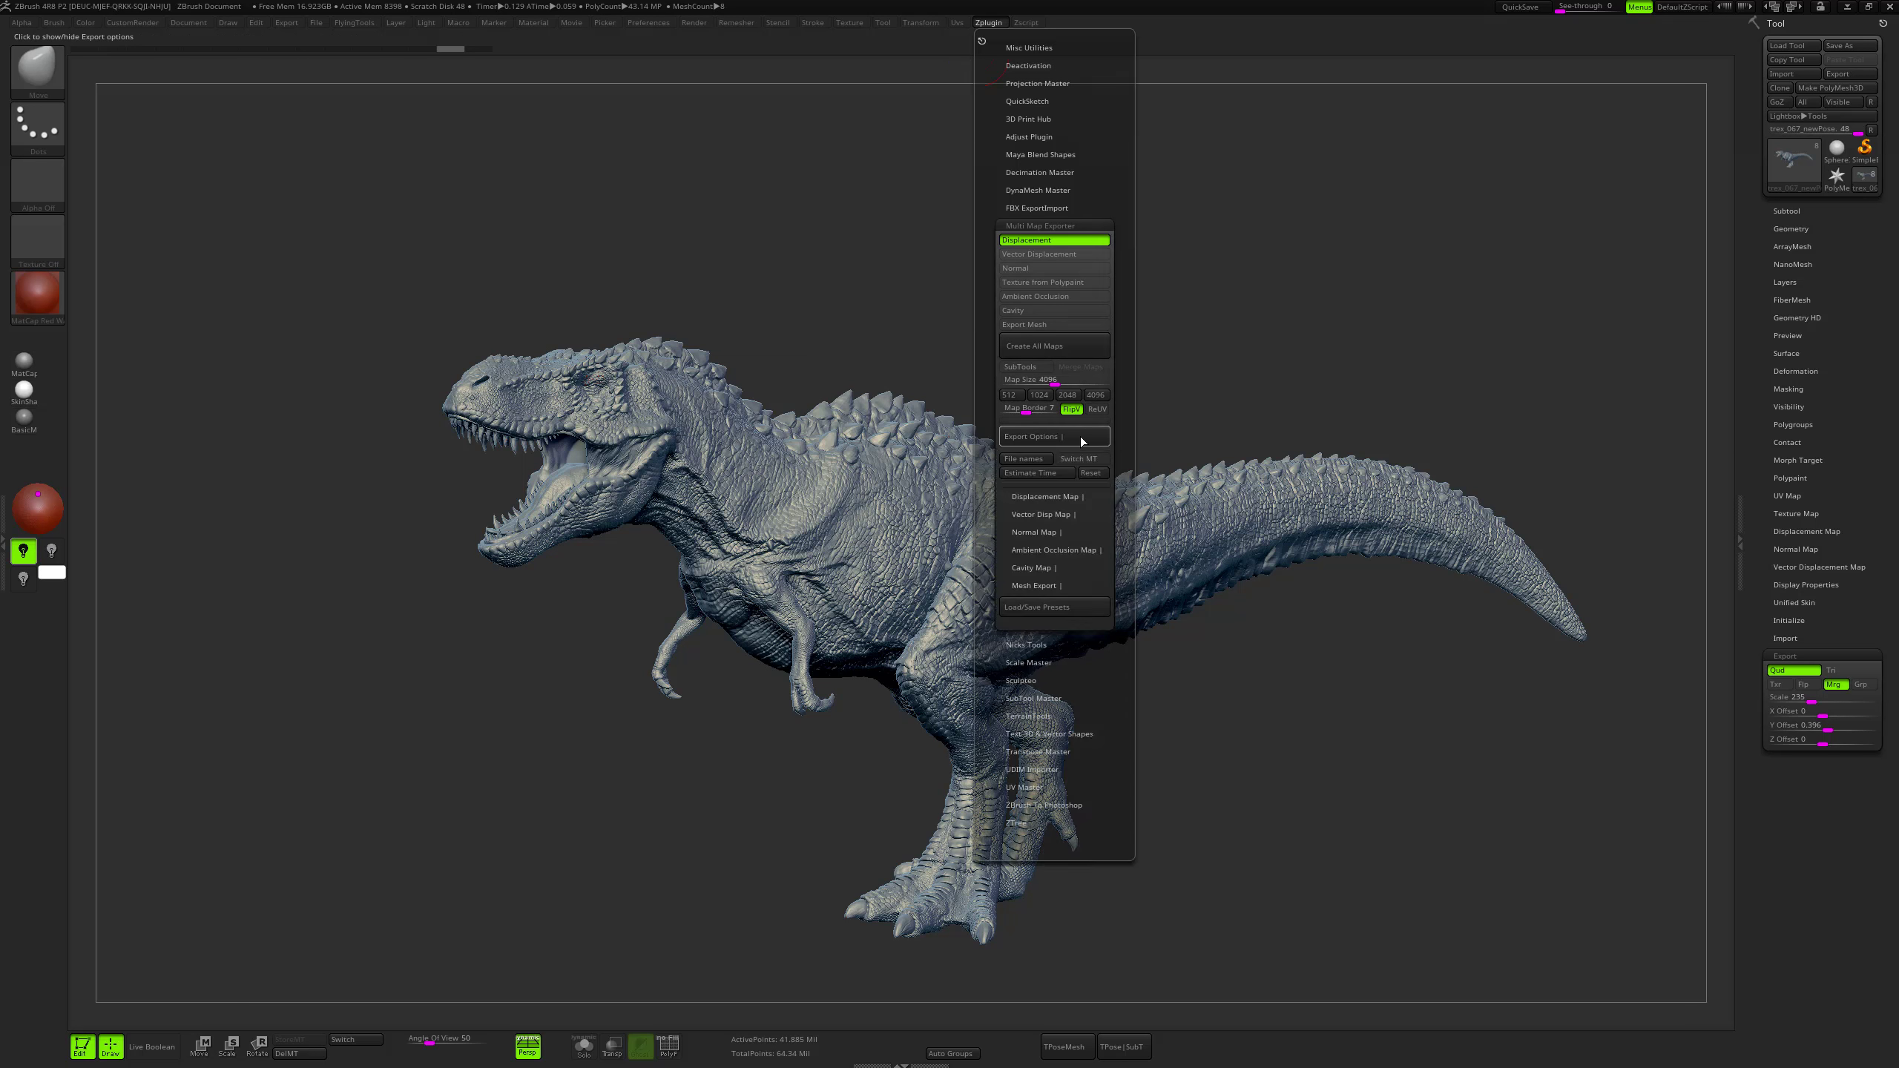
{"action": "left_click", "coordinate": [1064, 496]}
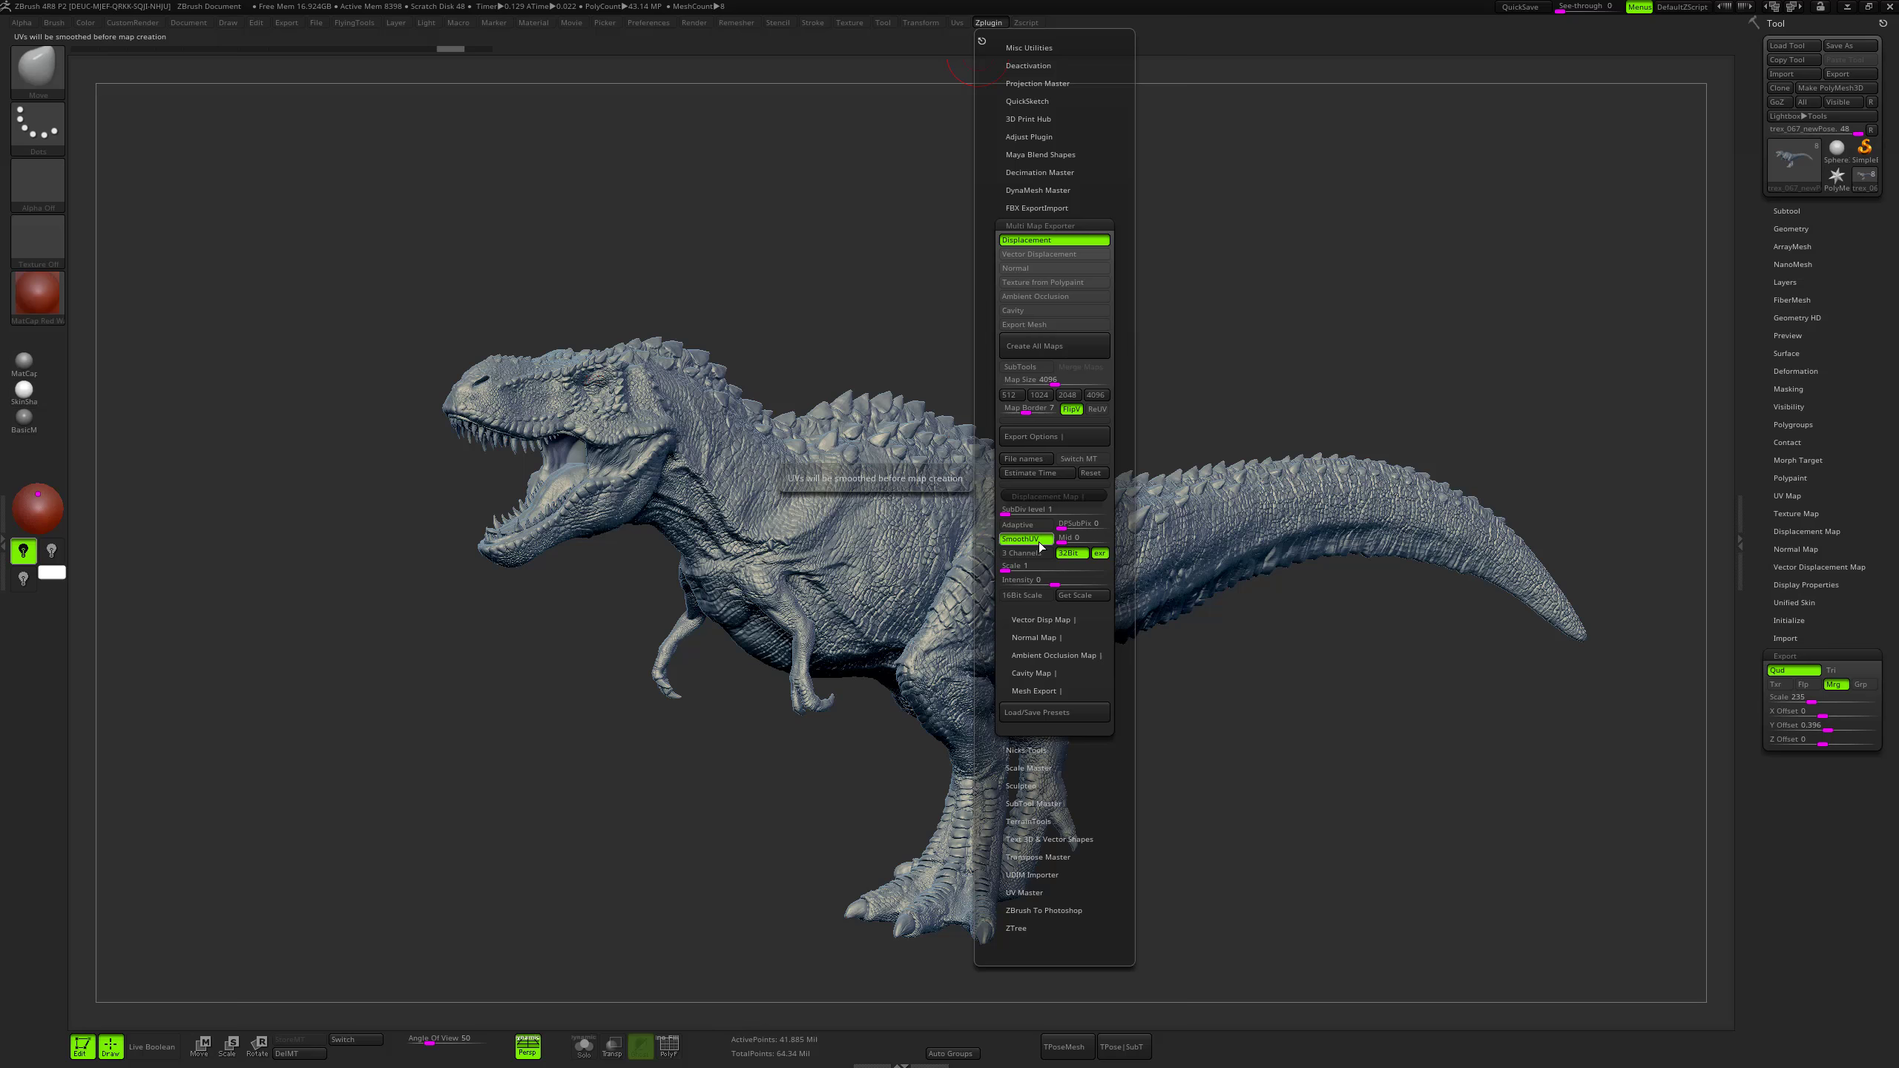
{"action": "left_click", "coordinate": [1018, 509]}
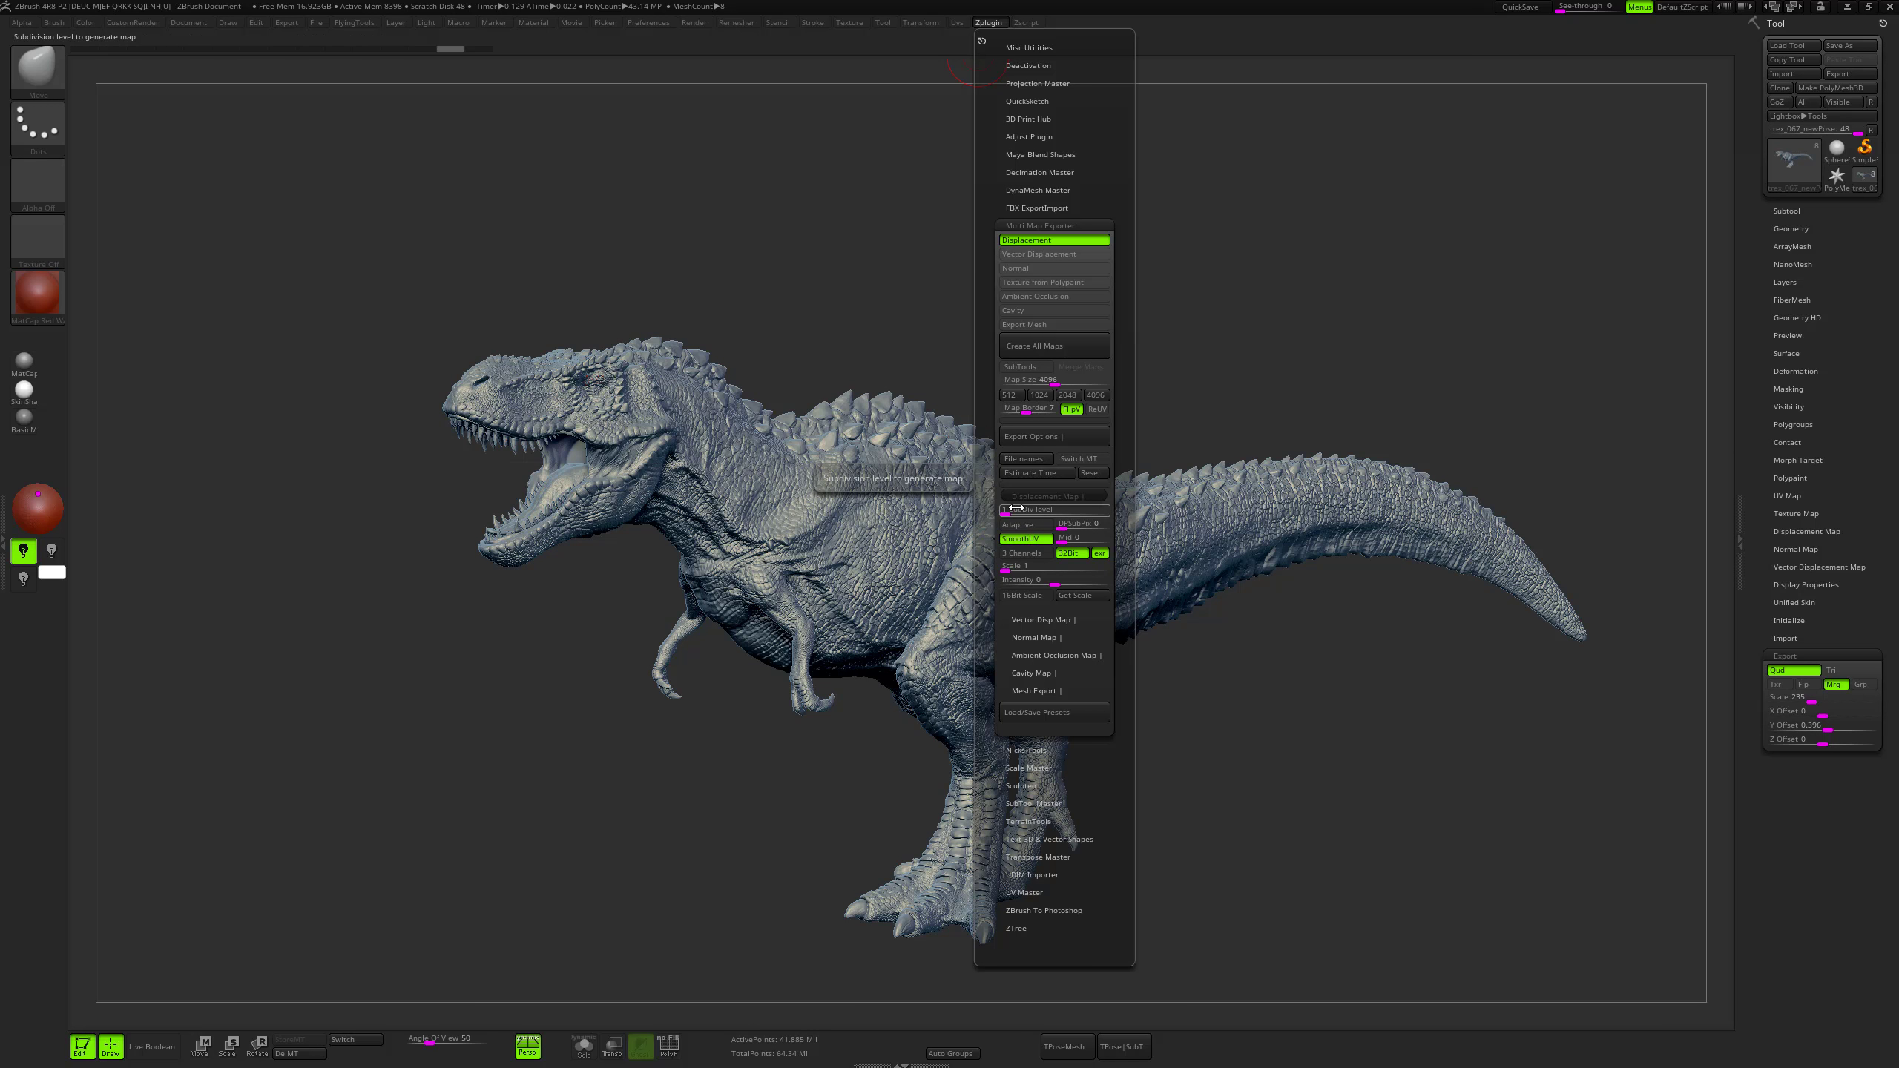
{"action": "key", "text": "shift"}
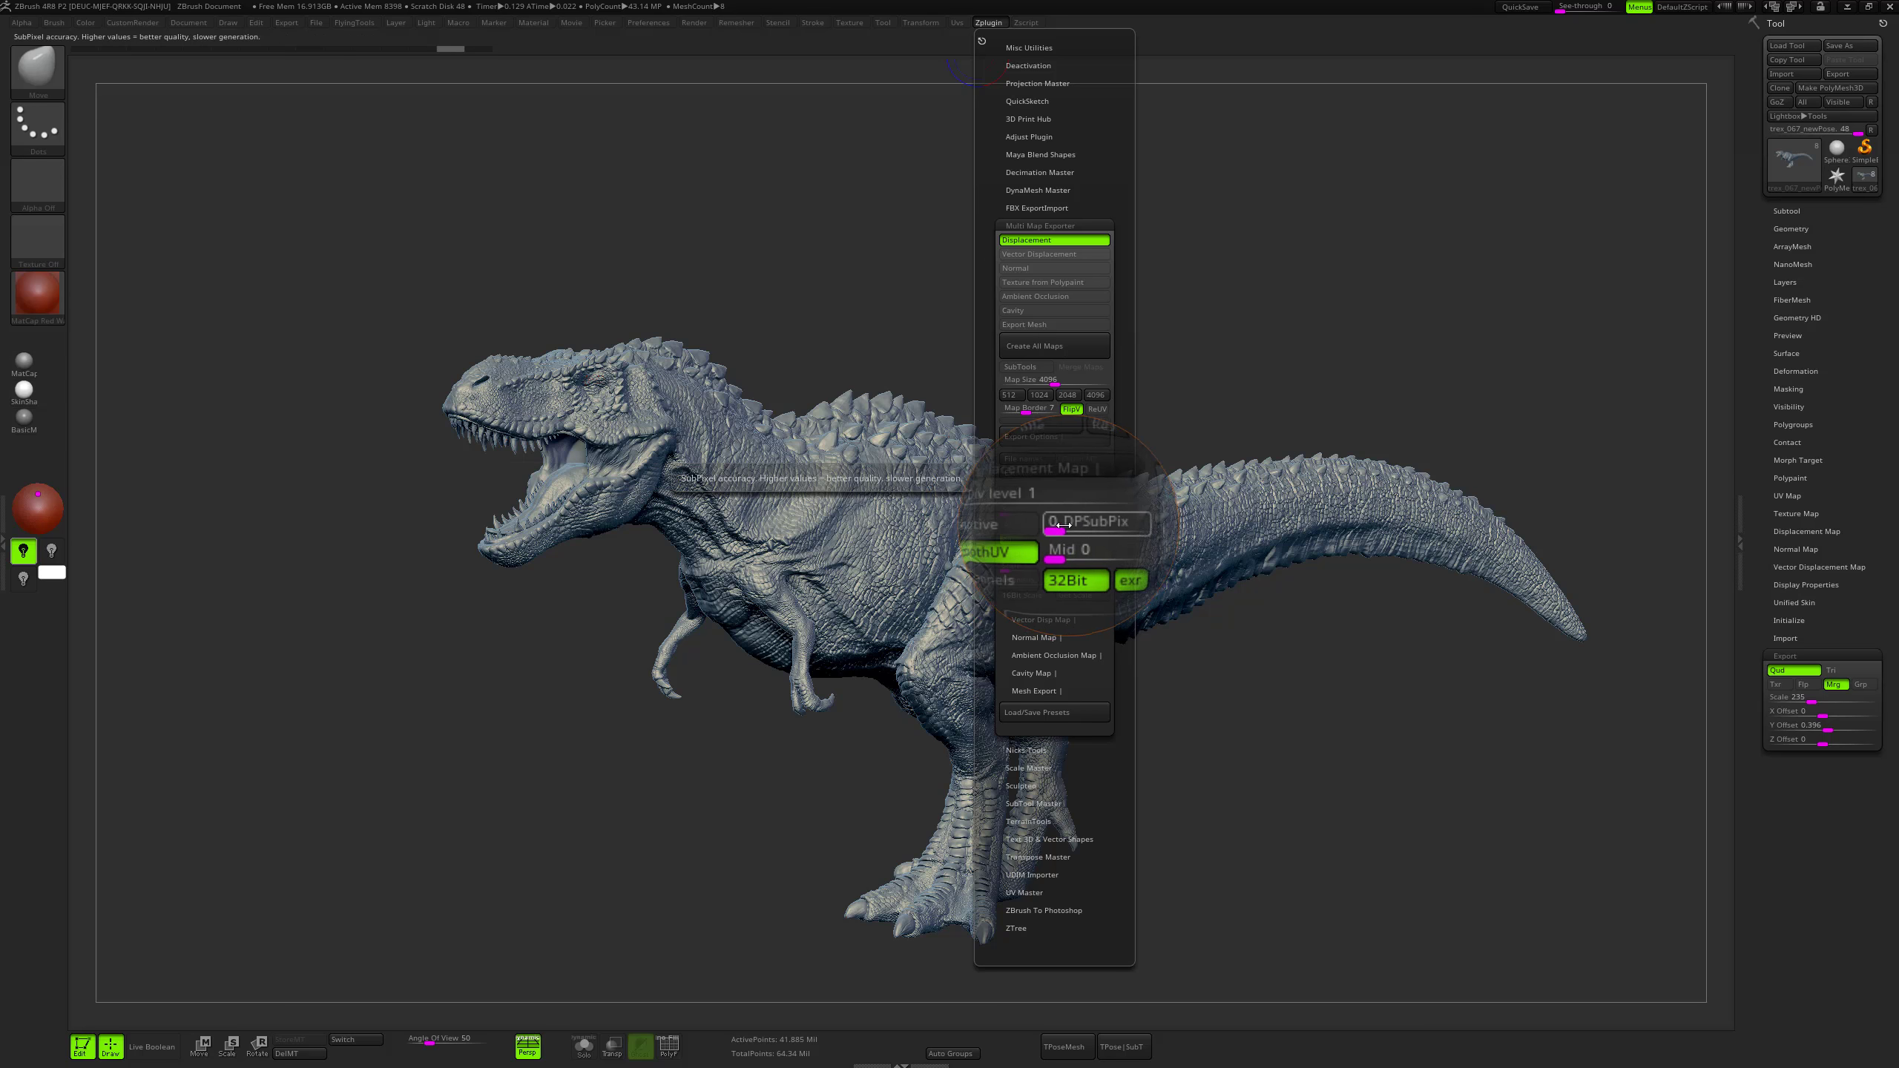
{"action": "left_click_drag", "start_coordinate": [1065, 528], "coordinate": [1067, 527]}
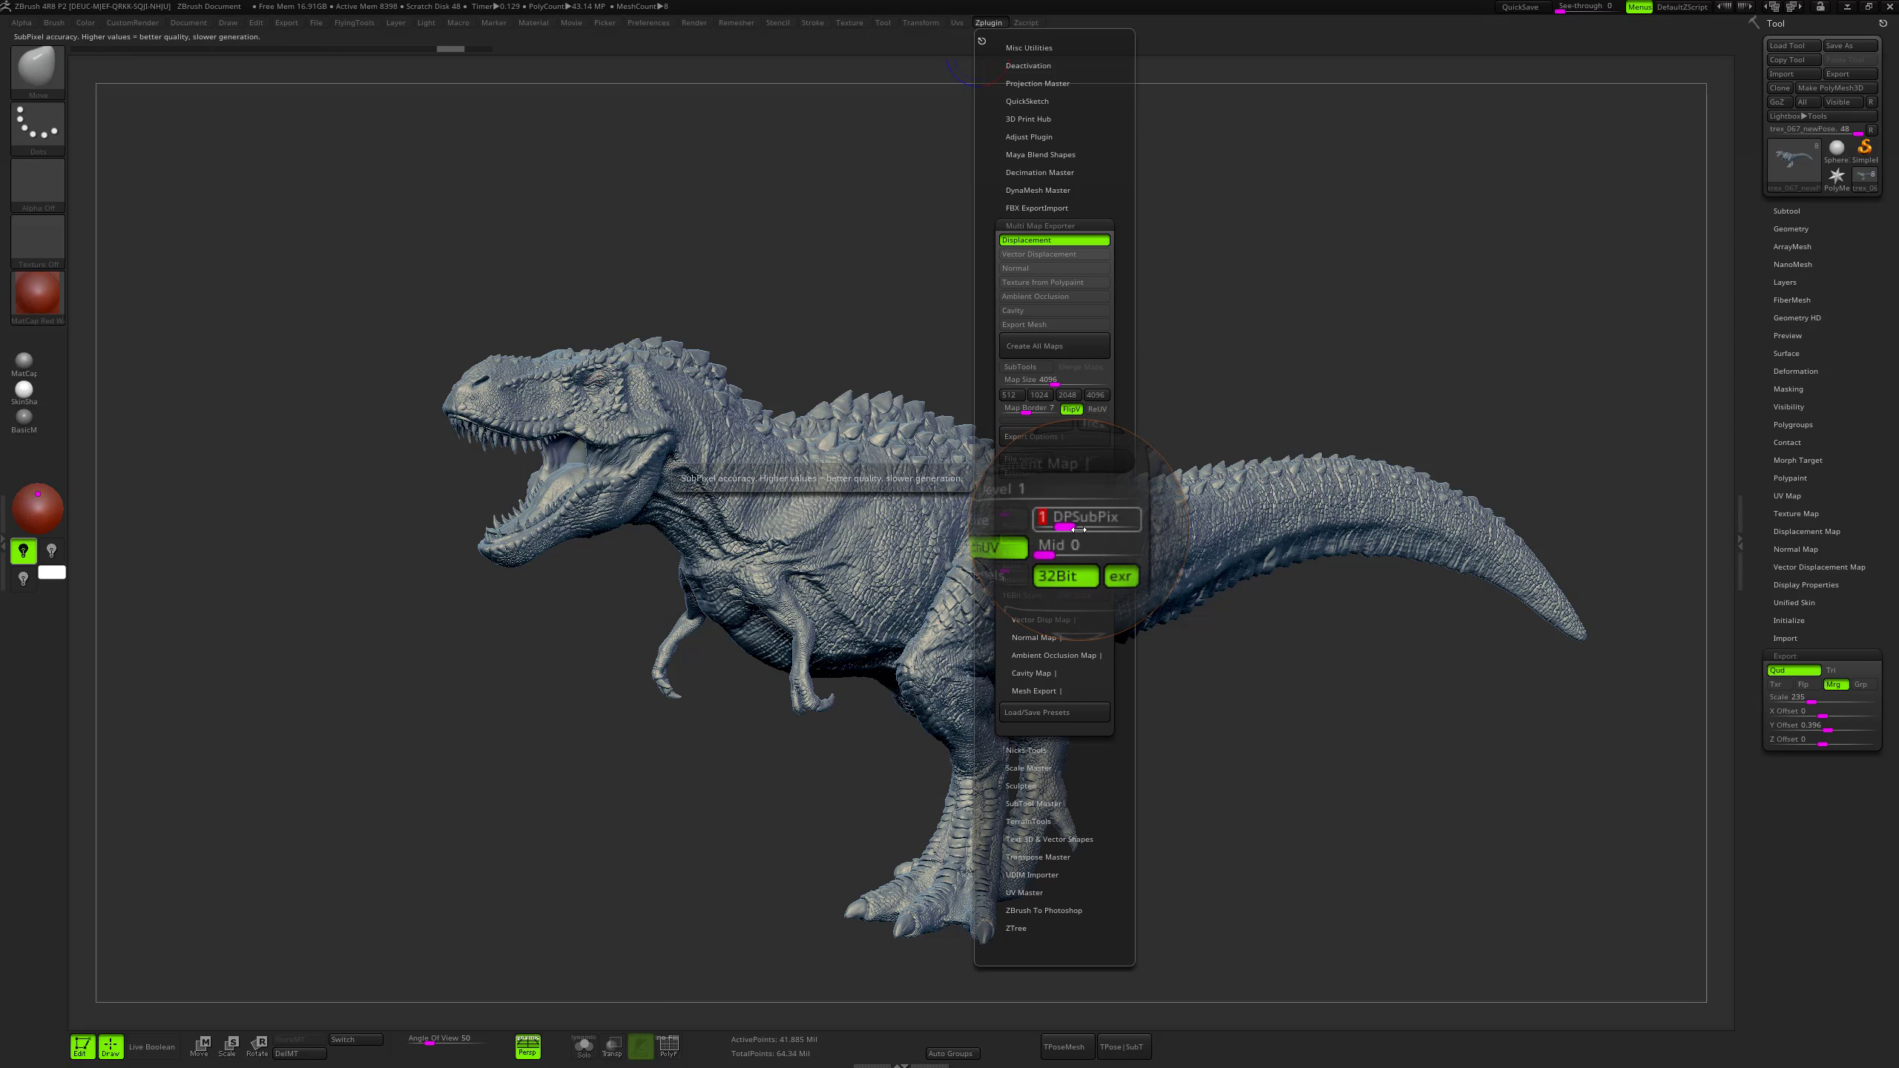
{"action": "left_click_drag", "start_coordinate": [1071, 527], "coordinate": [1054, 527]}
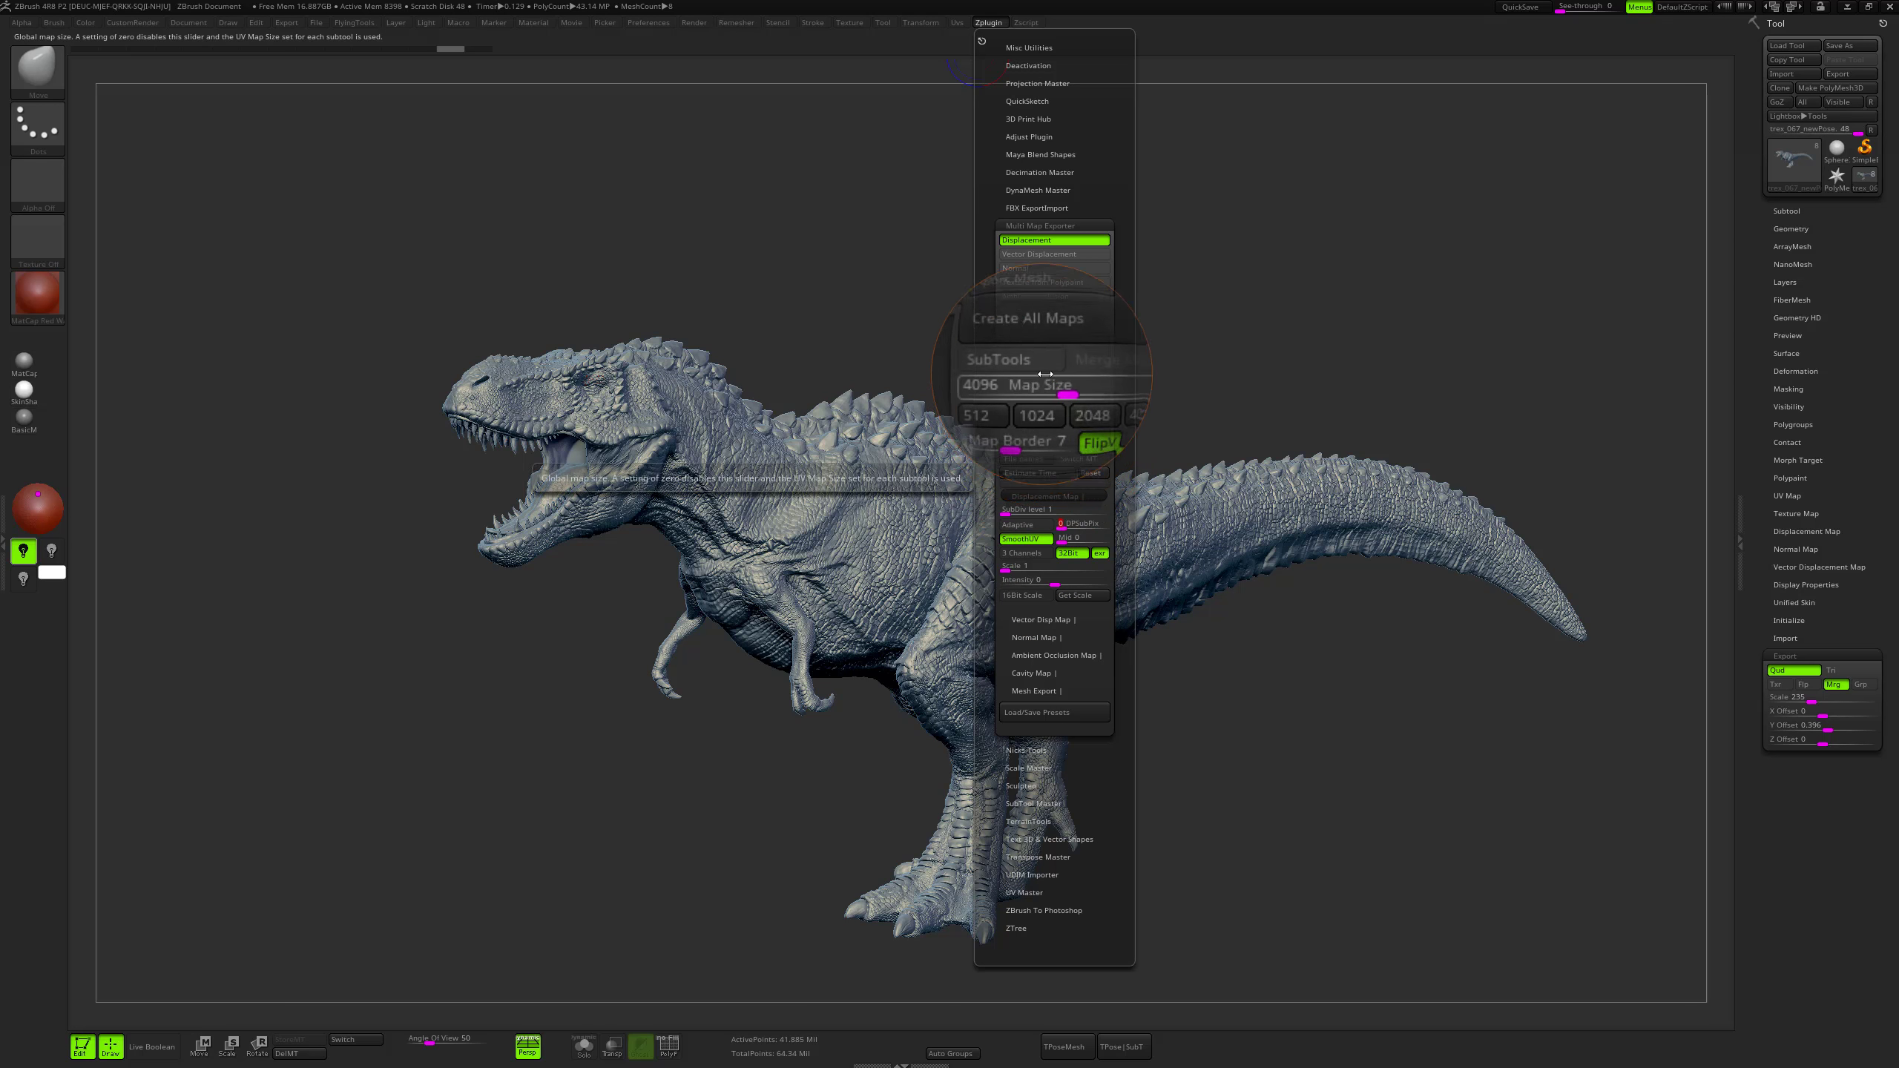
Set the map size to 2048 and export the displacement map as trex_007_newPose.exr into the trex folder.
{"action": "left_click", "coordinate": [1045, 400]}
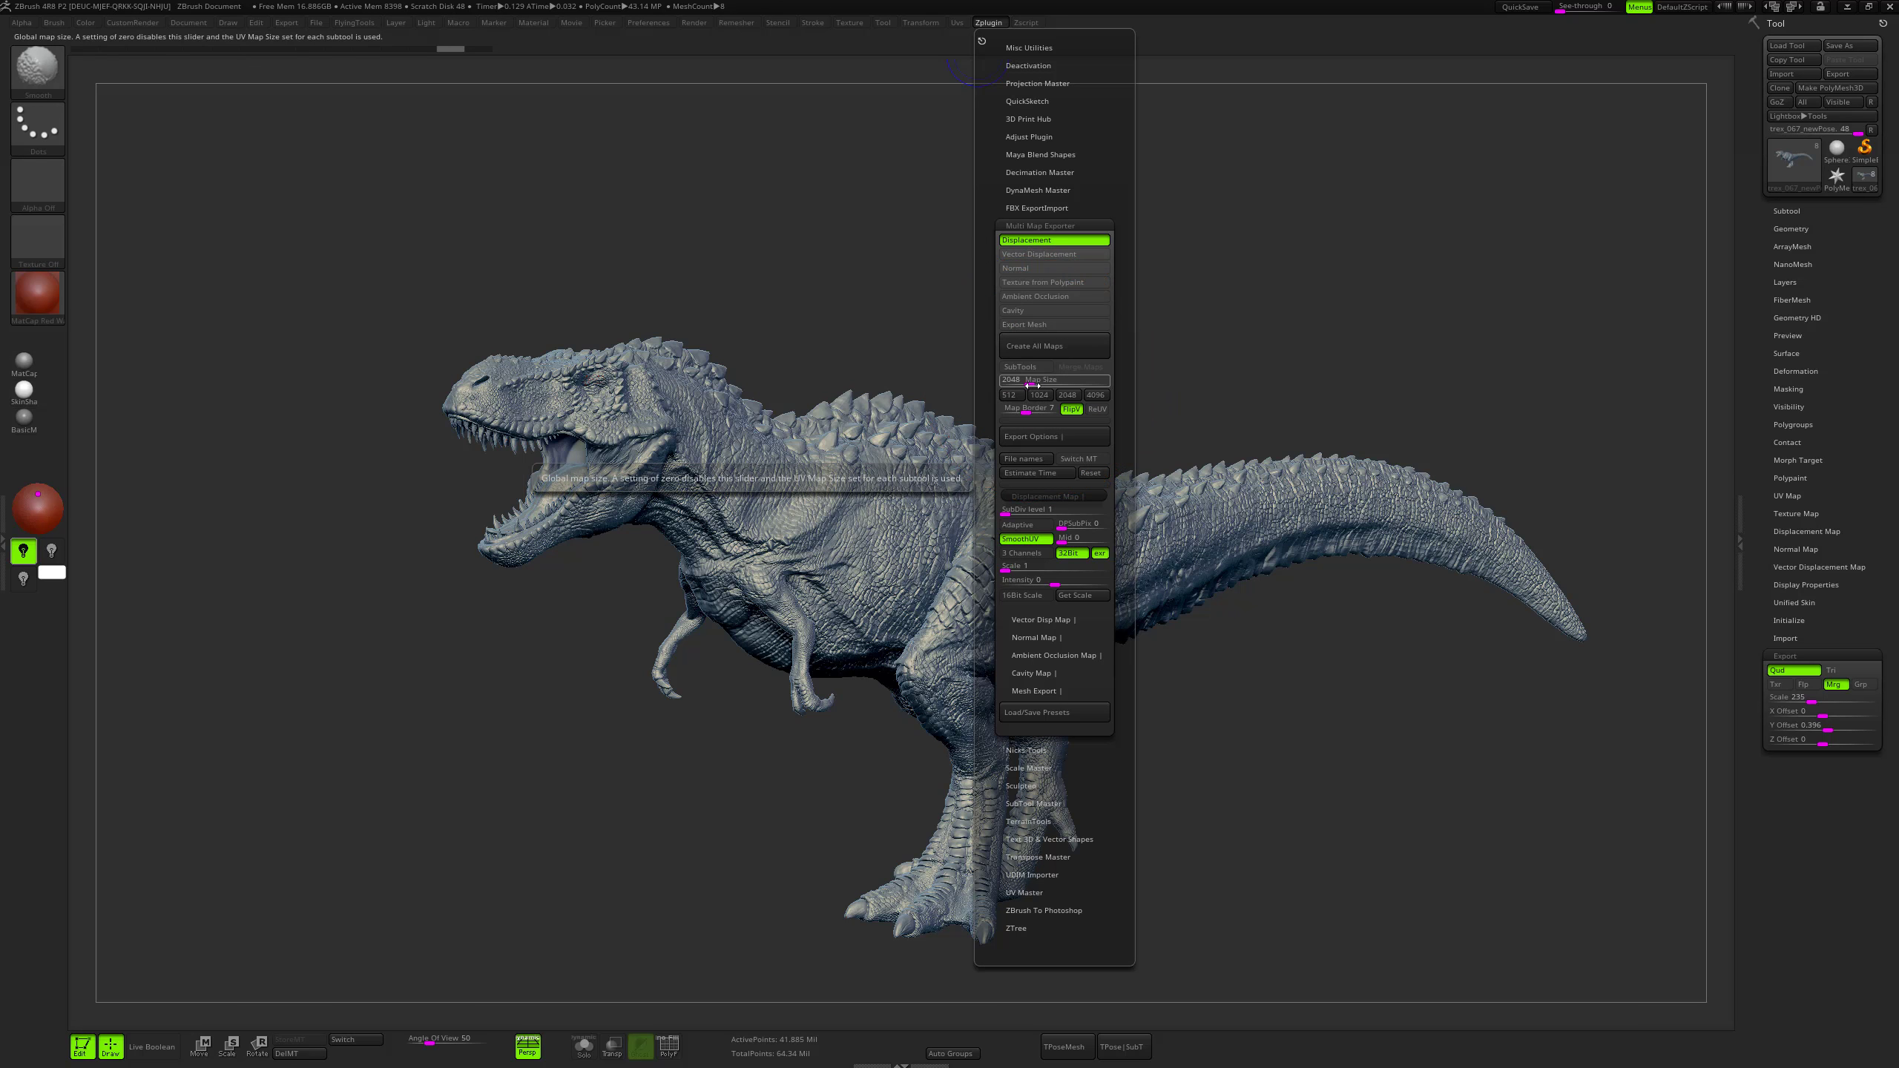
{"action": "left_click", "coordinate": [1056, 347]}
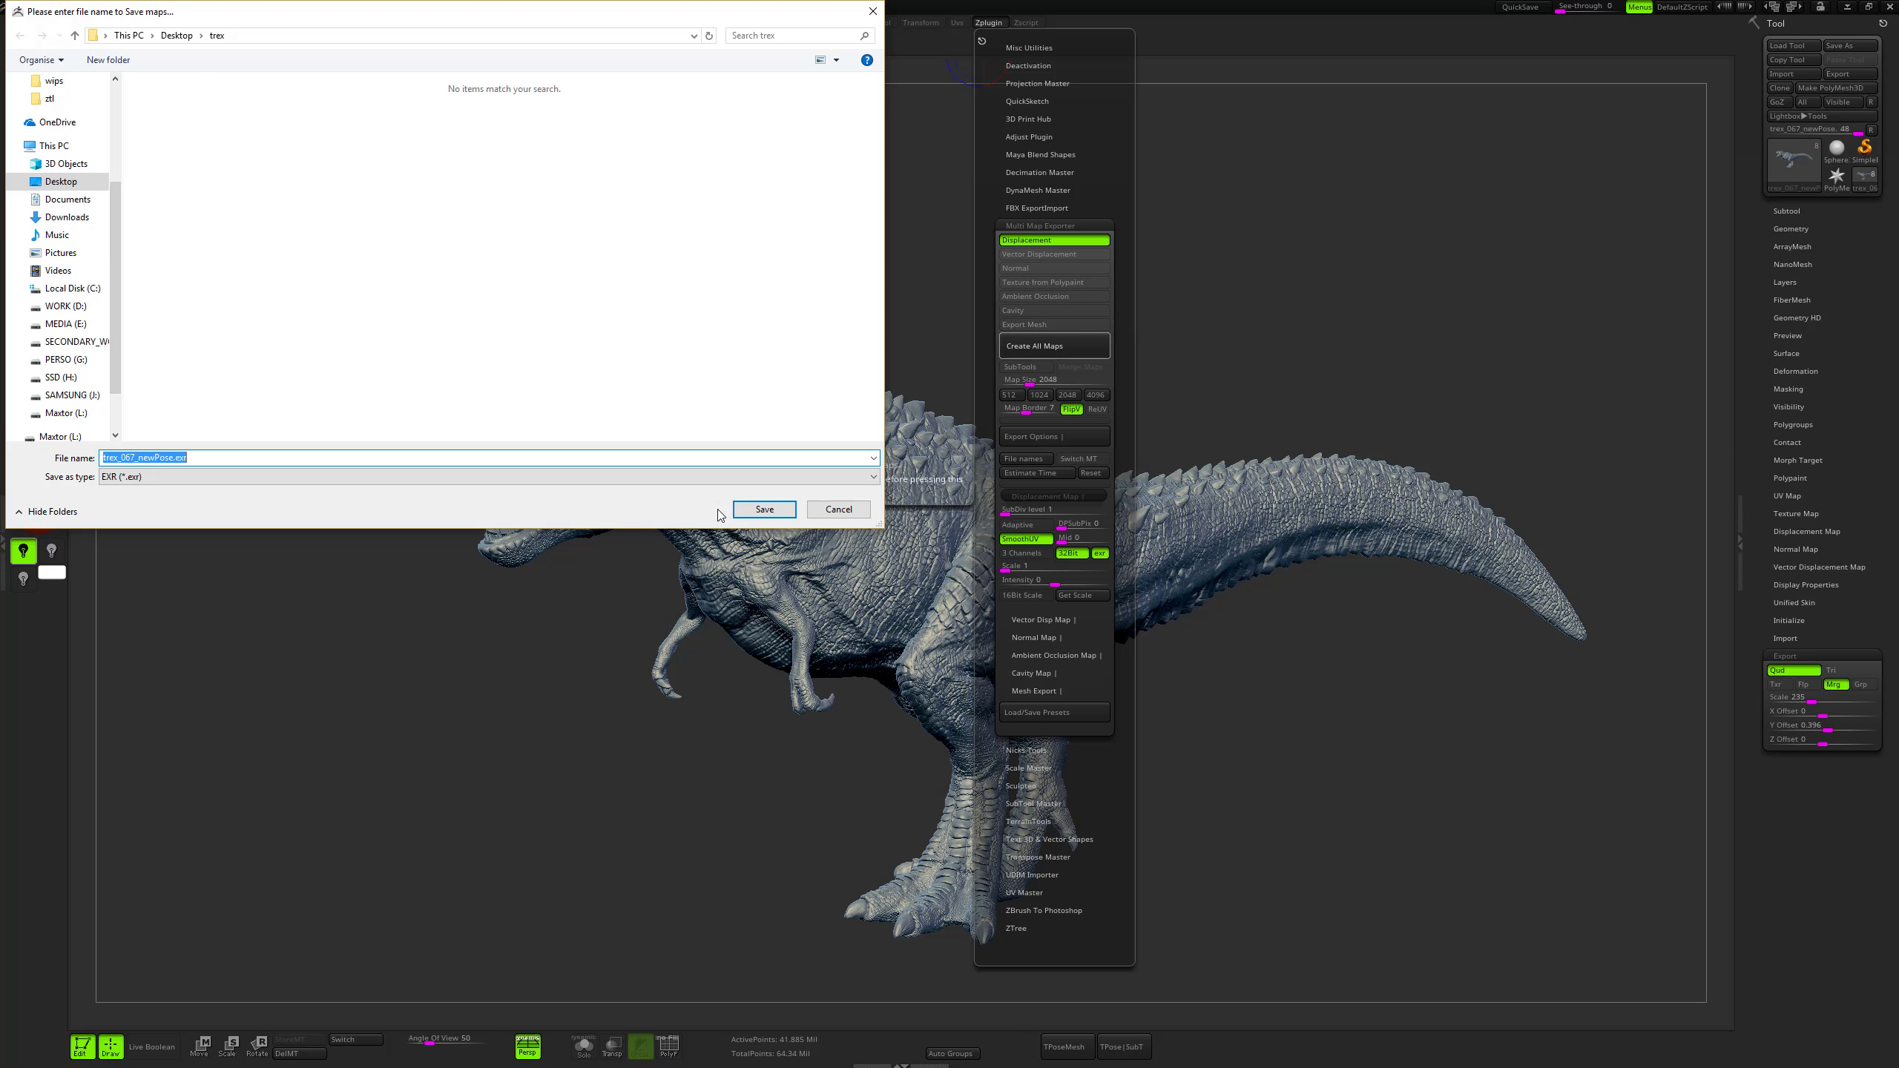
{"action": "left_click", "coordinate": [755, 510]}
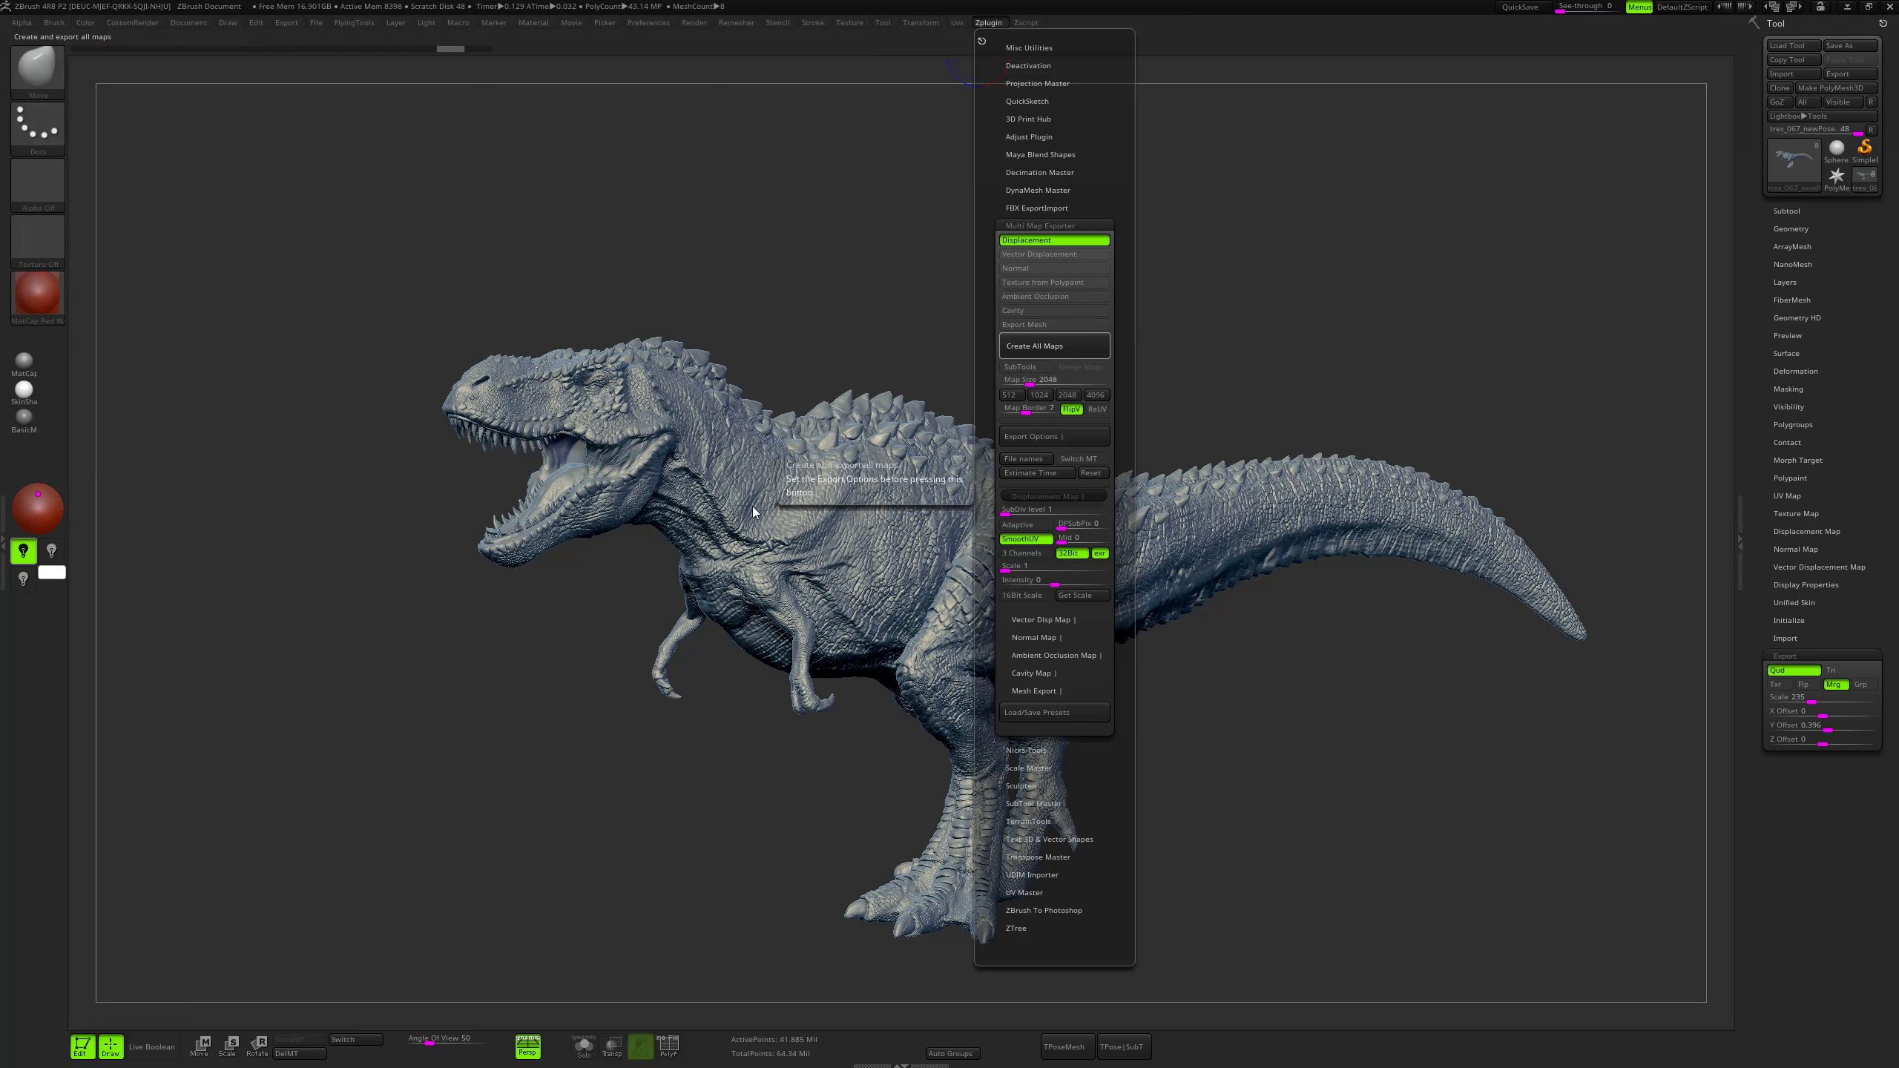